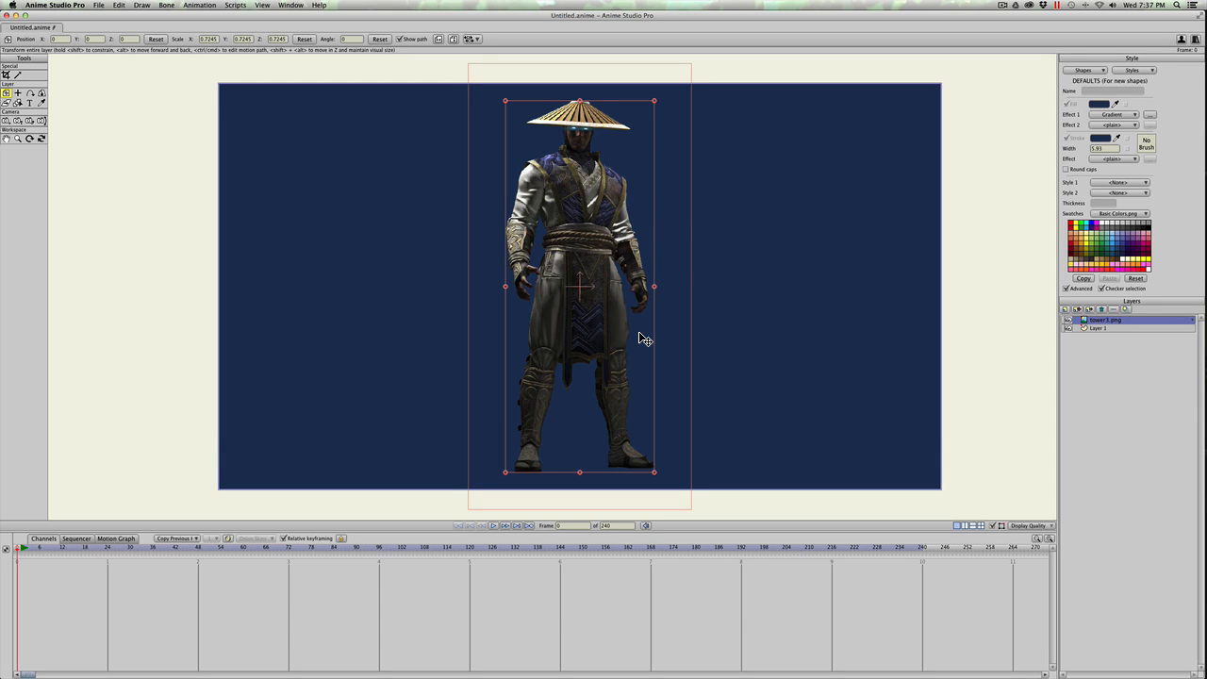
Add a vector layer named "lightning fingers" above the tower3.png image layer and hide Layer 1.
click(1065, 311)
click(1080, 322)
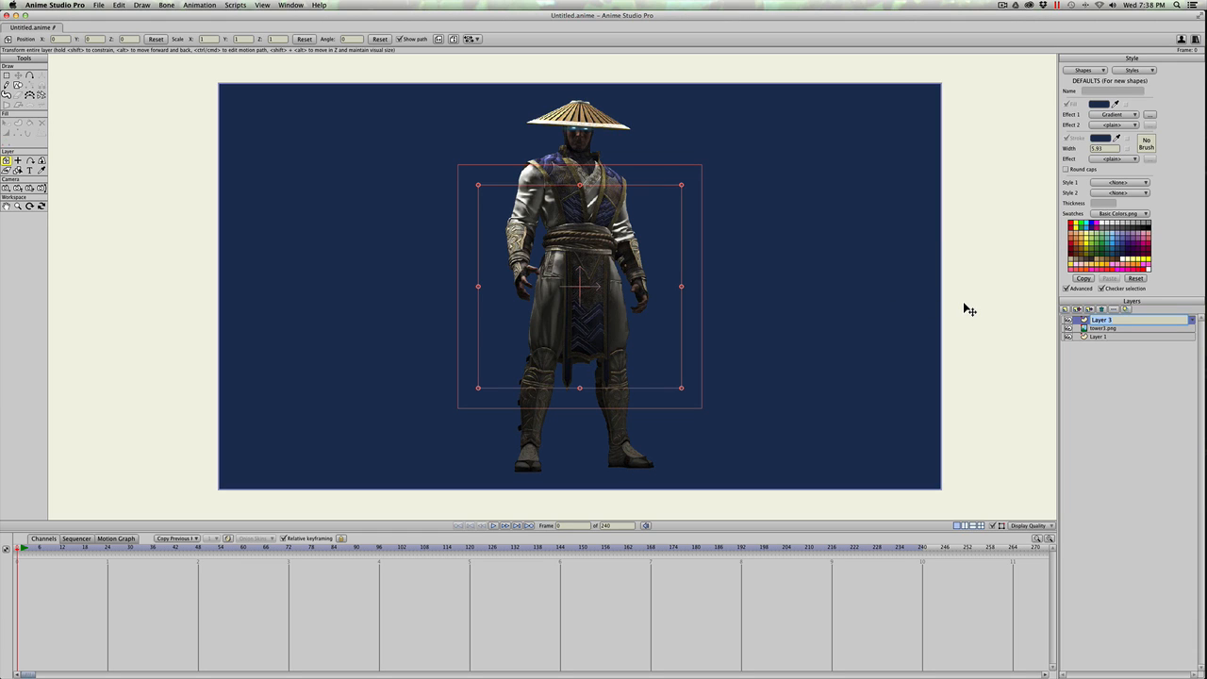
text(light)
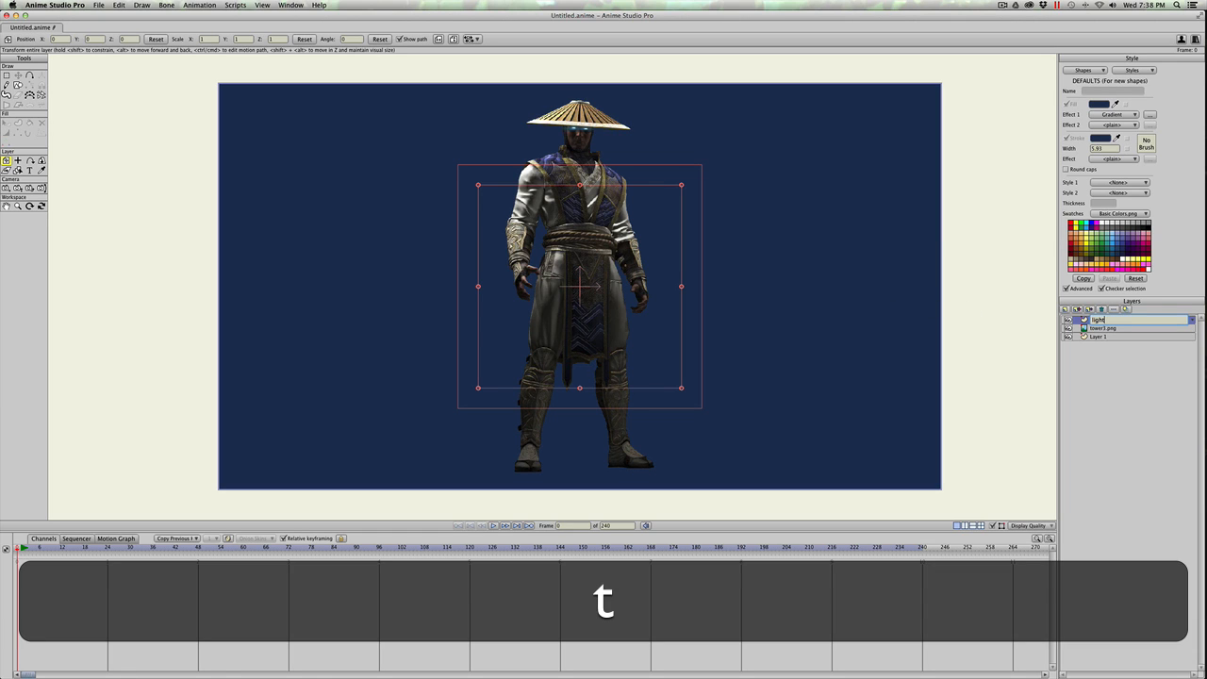
text(ning fingers)
key(Return)
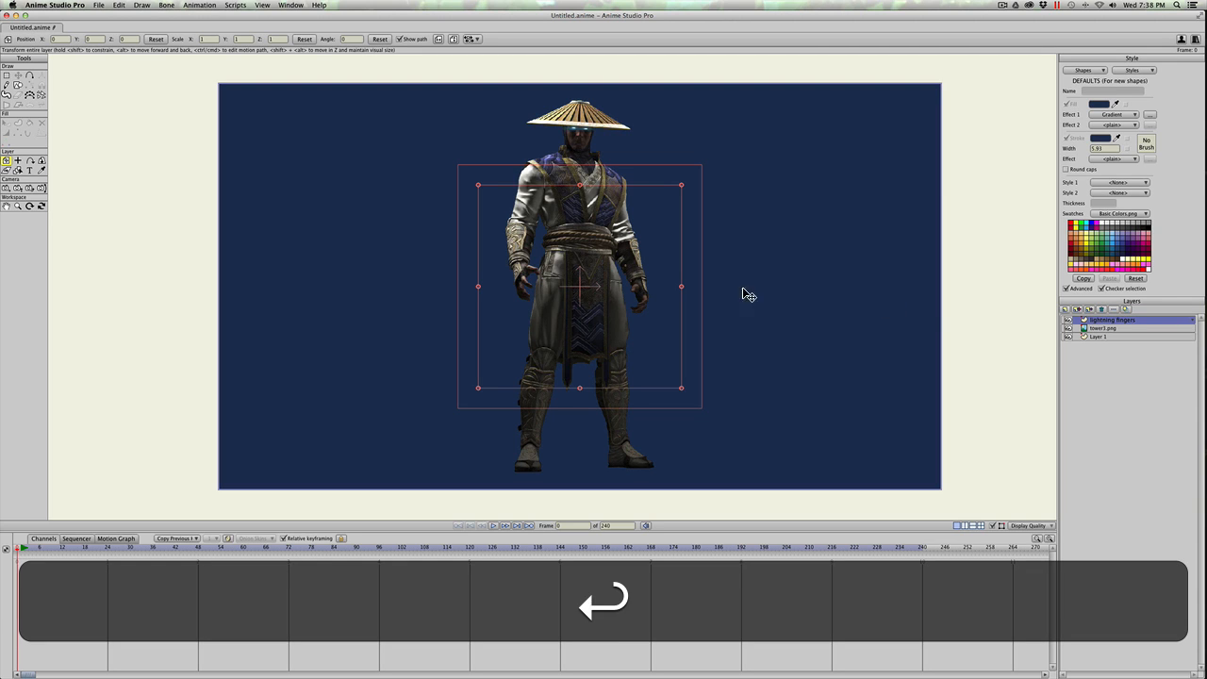
click(1069, 337)
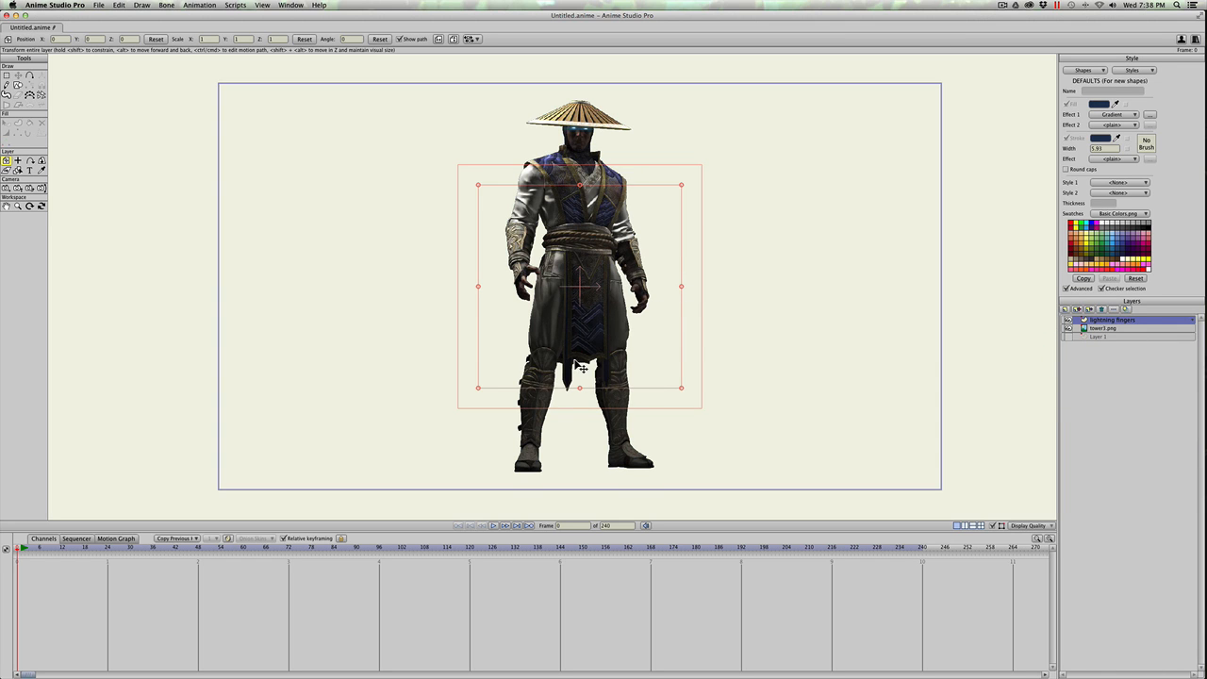
Draw freehand lightning strands between the fingers of both hands, with short connecting branches across the strands.
scroll(581, 368, up, 3)
click(7, 85)
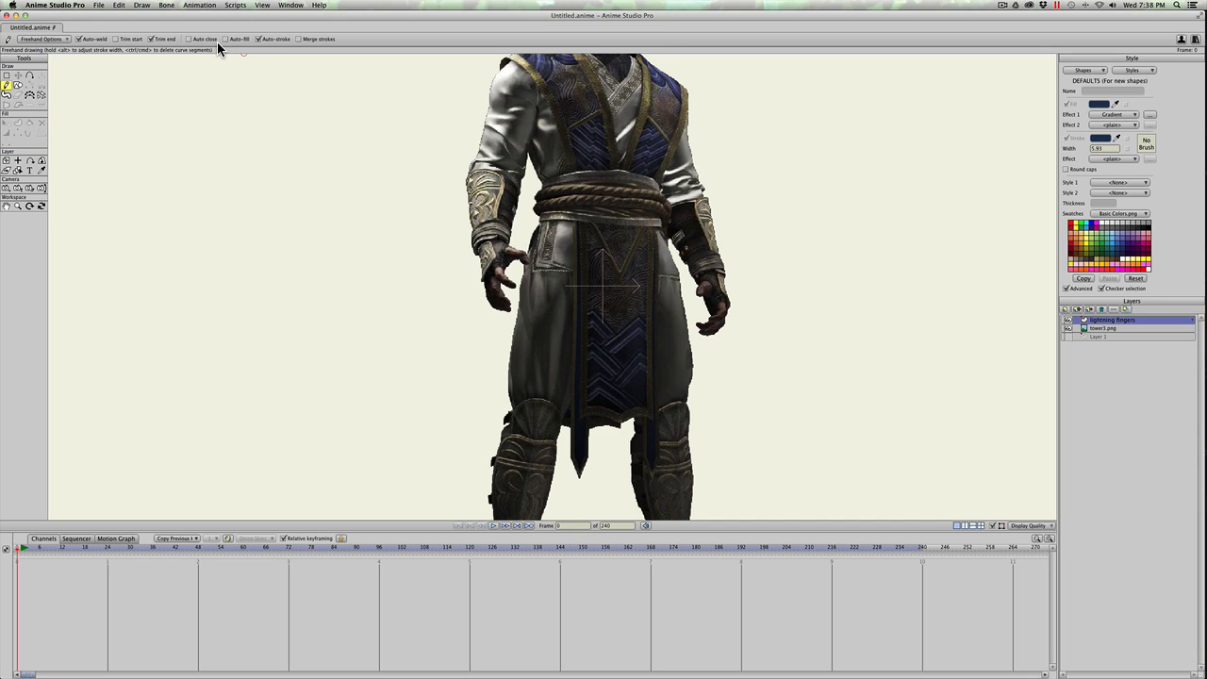
scroll(514, 287, up, 1)
mouse_move(499, 249)
mouse_down()
mouse_move(699, 298)
mouse_move(733, 288)
mouse_move(724, 325)
mouse_move(503, 308)
mouse_move(482, 276)
mouse_move(516, 293)
mouse_move(657, 306)
mouse_move(714, 338)
mouse_move(749, 333)
mouse_move(745, 300)
mouse_move(710, 337)
mouse_move(678, 343)
mouse_move(562, 336)
mouse_move(489, 306)
mouse_up()
mouse_move(757, 339)
mouse_down()
mouse_move(480, 306)
mouse_move(517, 319)
mouse_move(526, 291)
mouse_move(621, 280)
mouse_up()
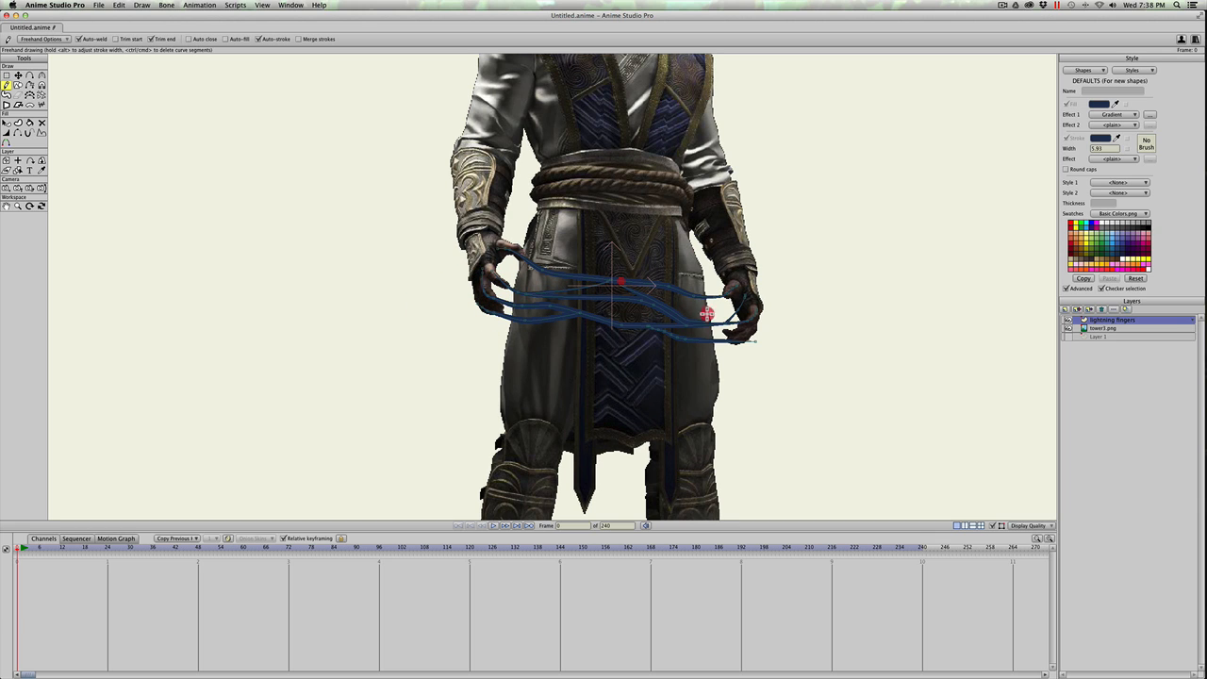
click(725, 291)
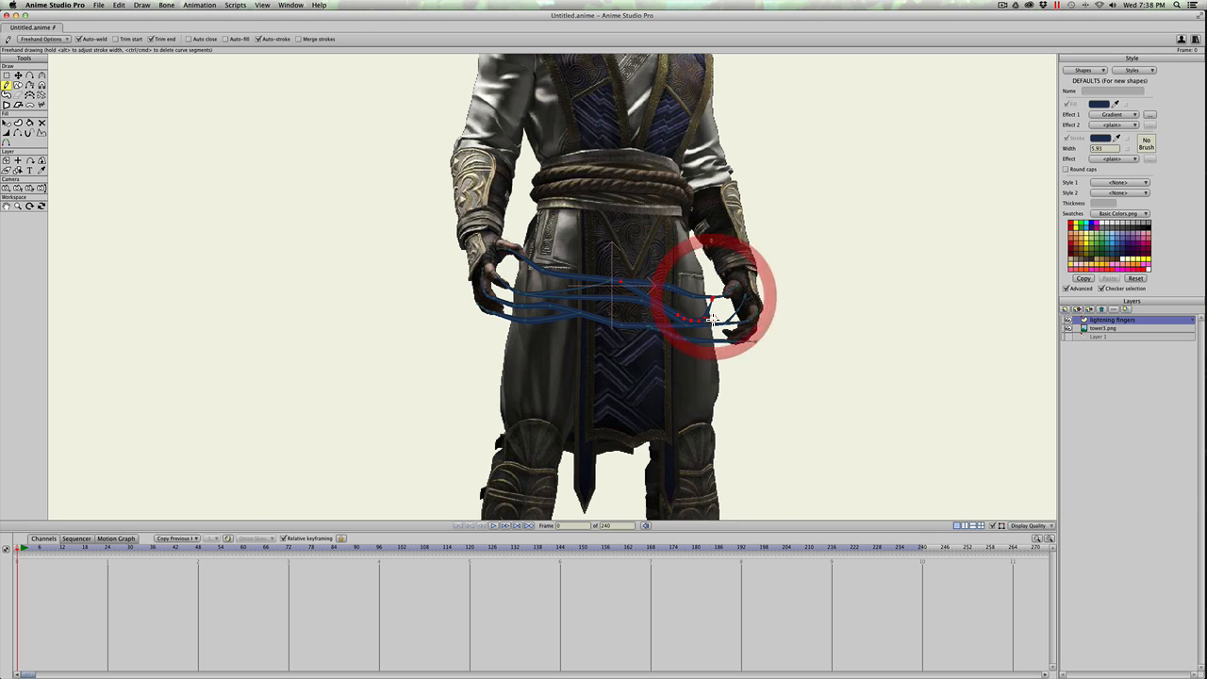
click(598, 319)
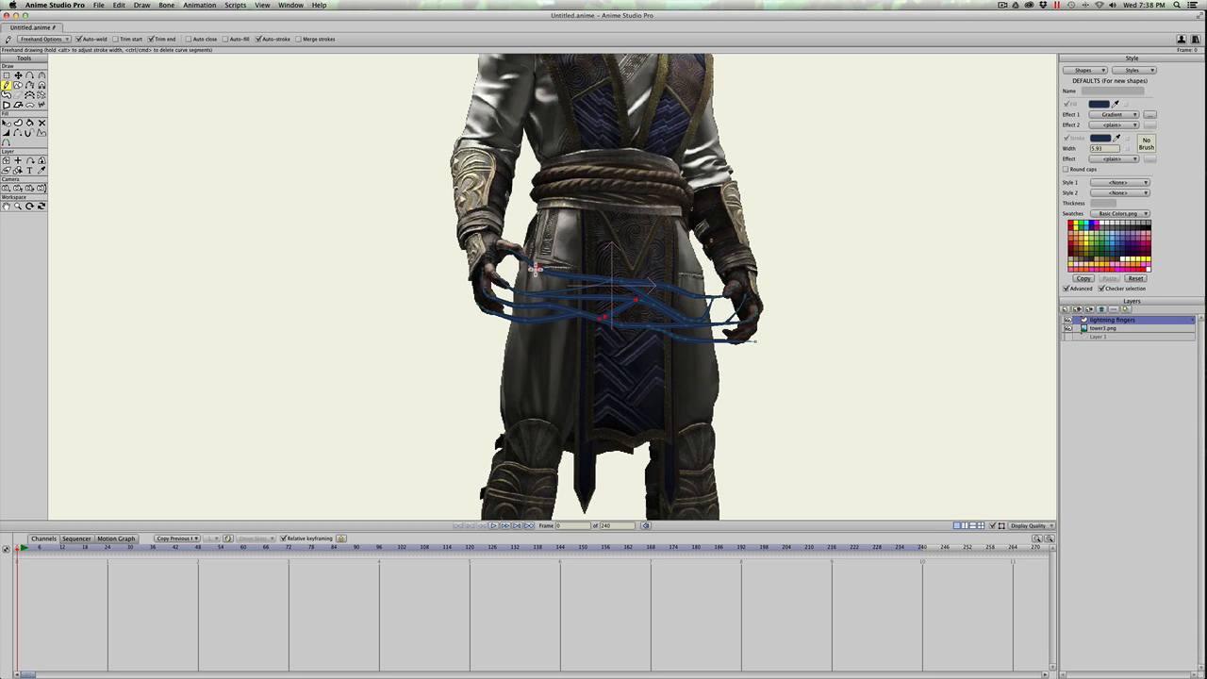
drag(534, 269, 508, 286)
Move the lowest strand's loose end point onto the fingertip of the character's left hand and bend that strand's nearby points.
scroll(493, 316, up, 2)
key(t)
click(793, 353)
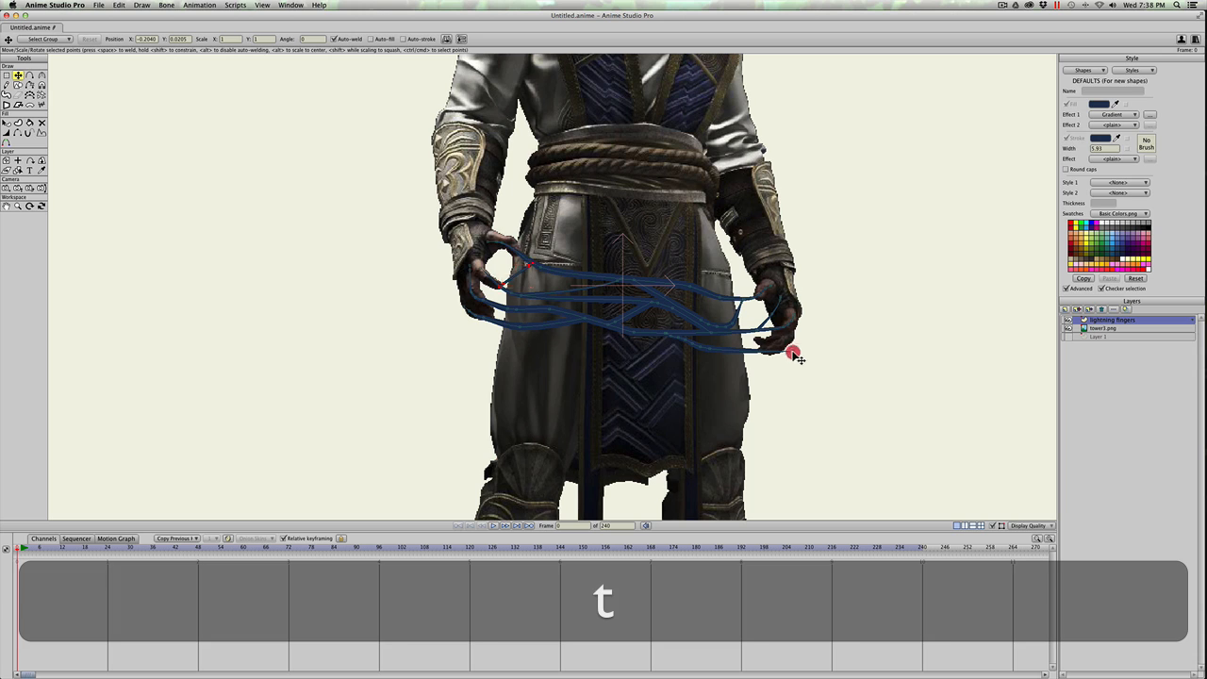
drag(793, 353, 792, 348)
key(t)
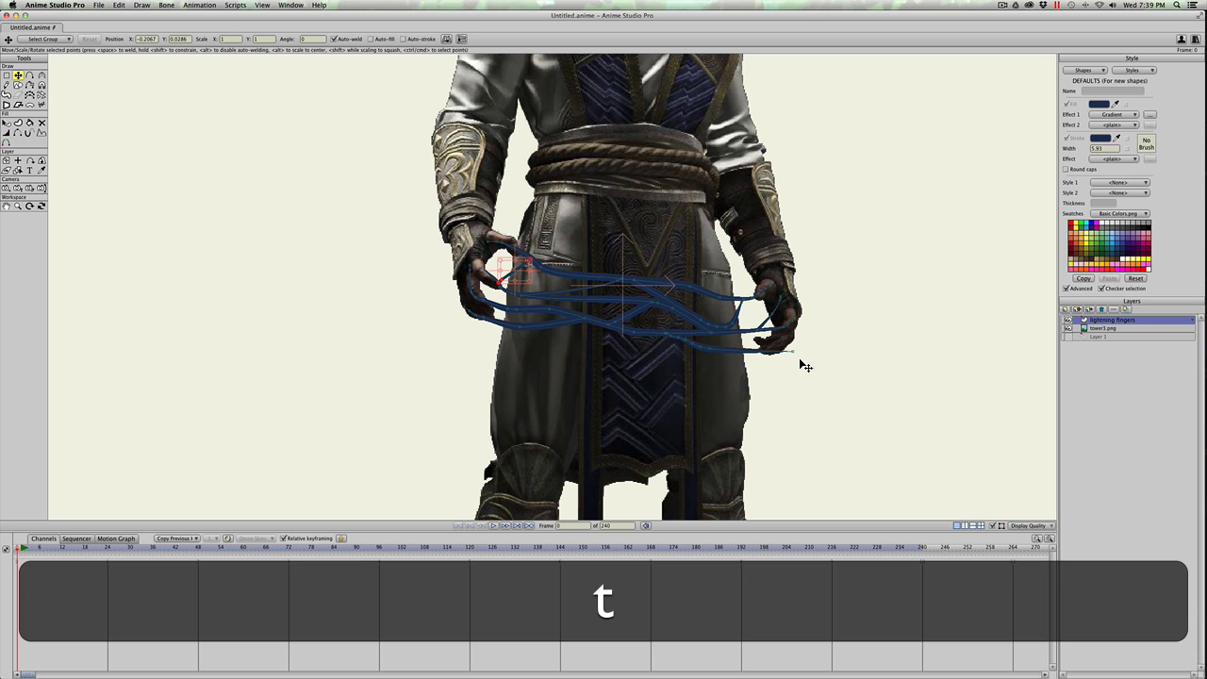
click(793, 354)
key(t)
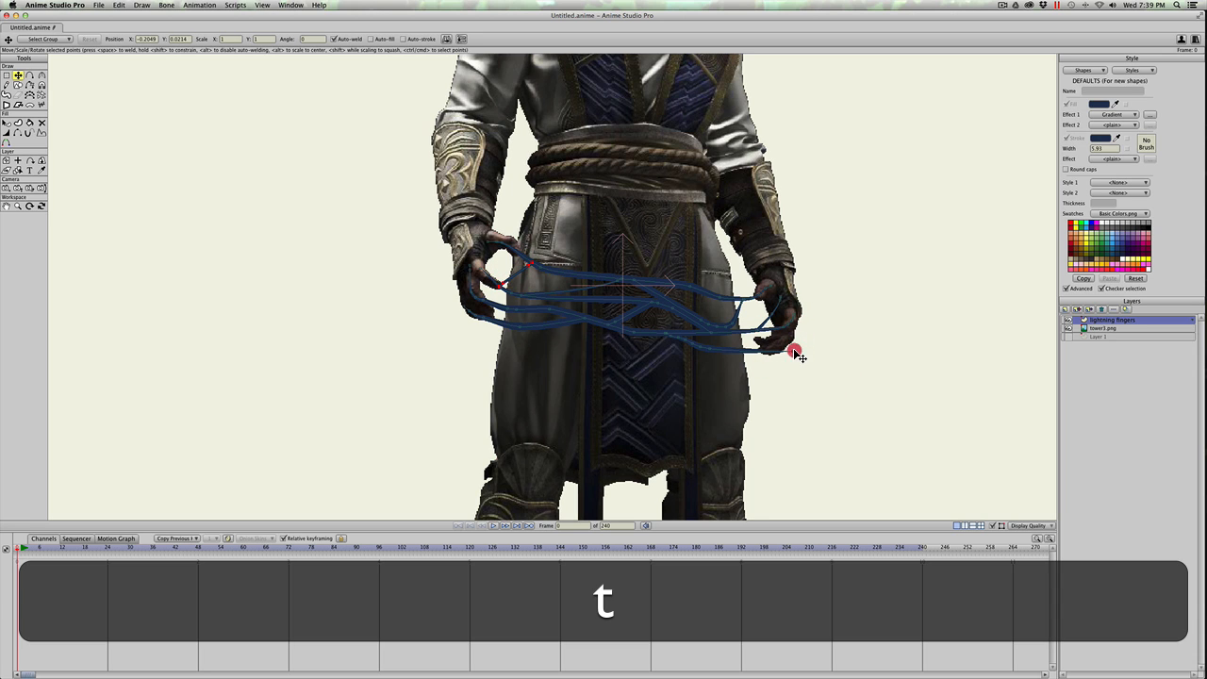
drag(794, 353, 781, 346)
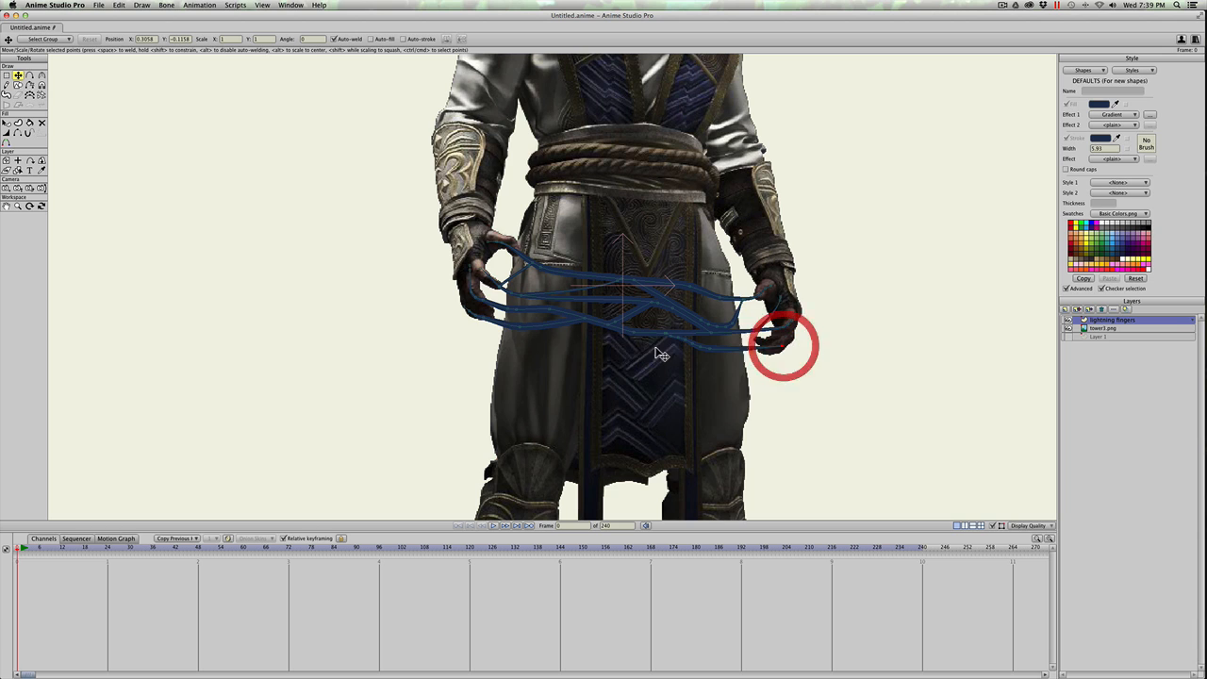
click(719, 356)
drag(697, 350, 668, 338)
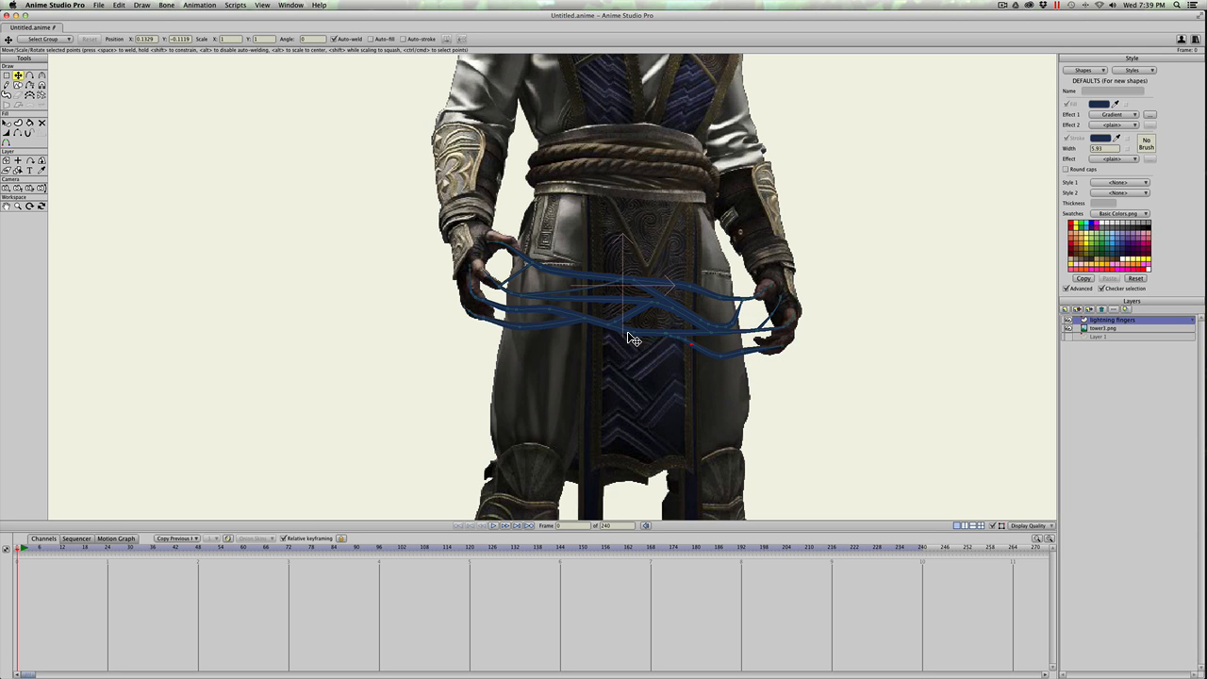
Select all points of the lightning strands and reduce their curvature to 0 so every corner is sharp.
key(super+a)
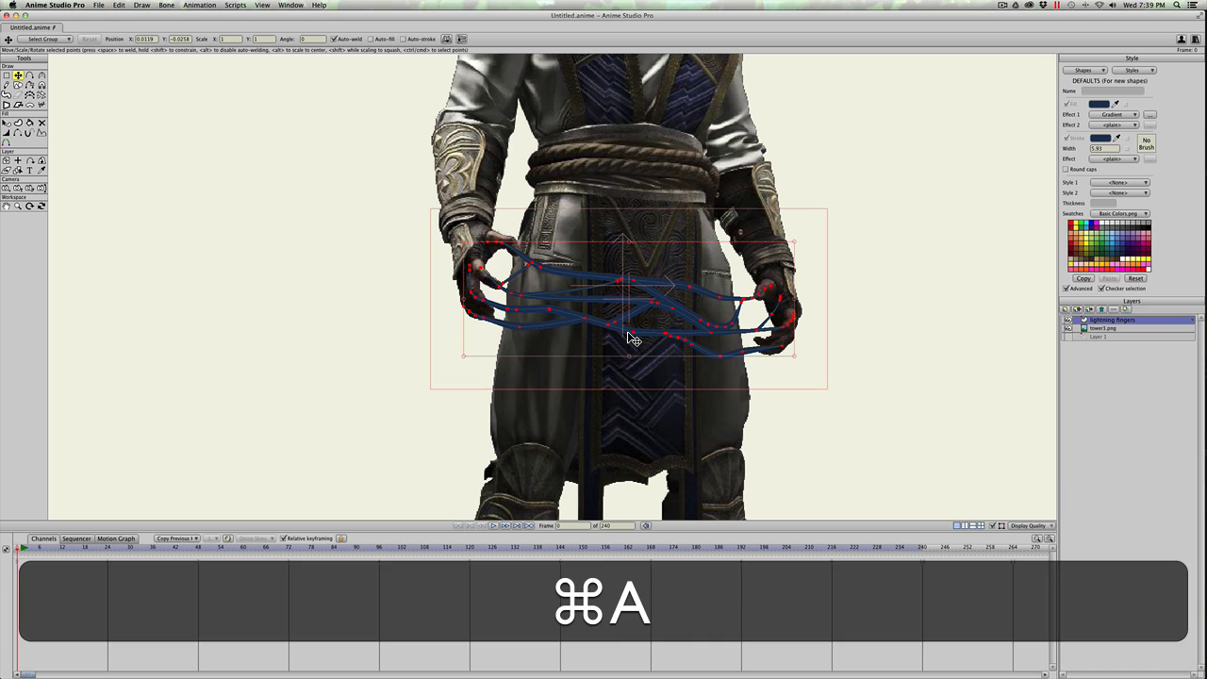
key(c)
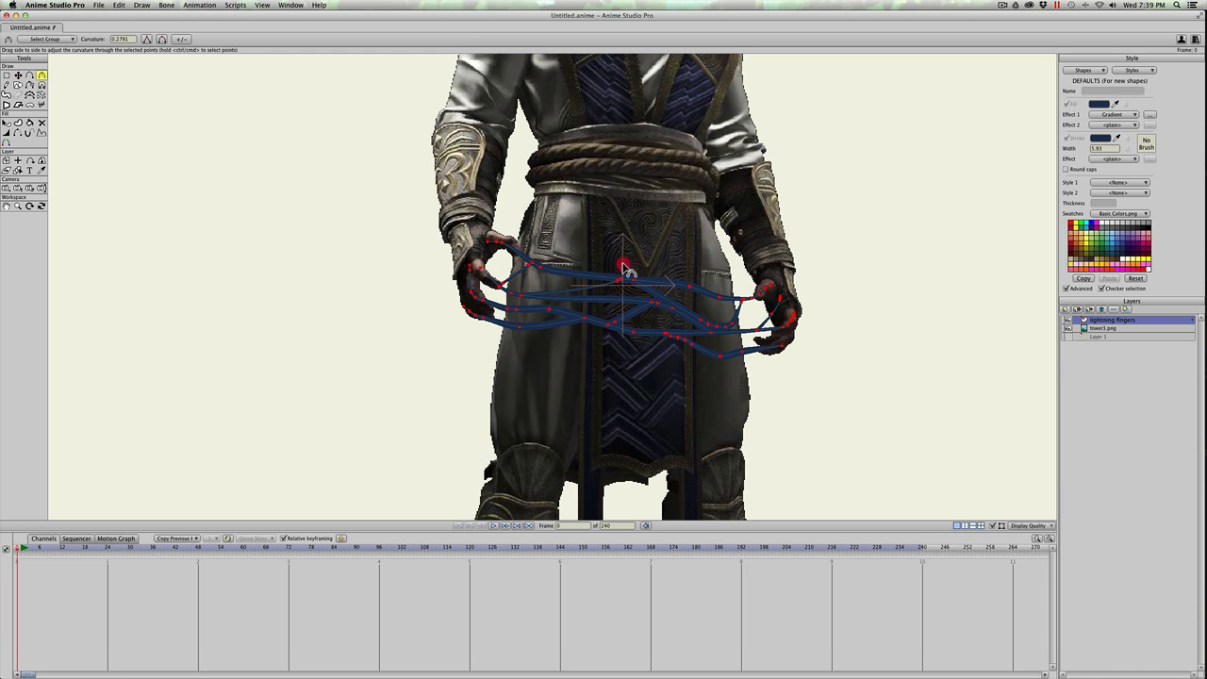
drag(626, 270, 333, 261)
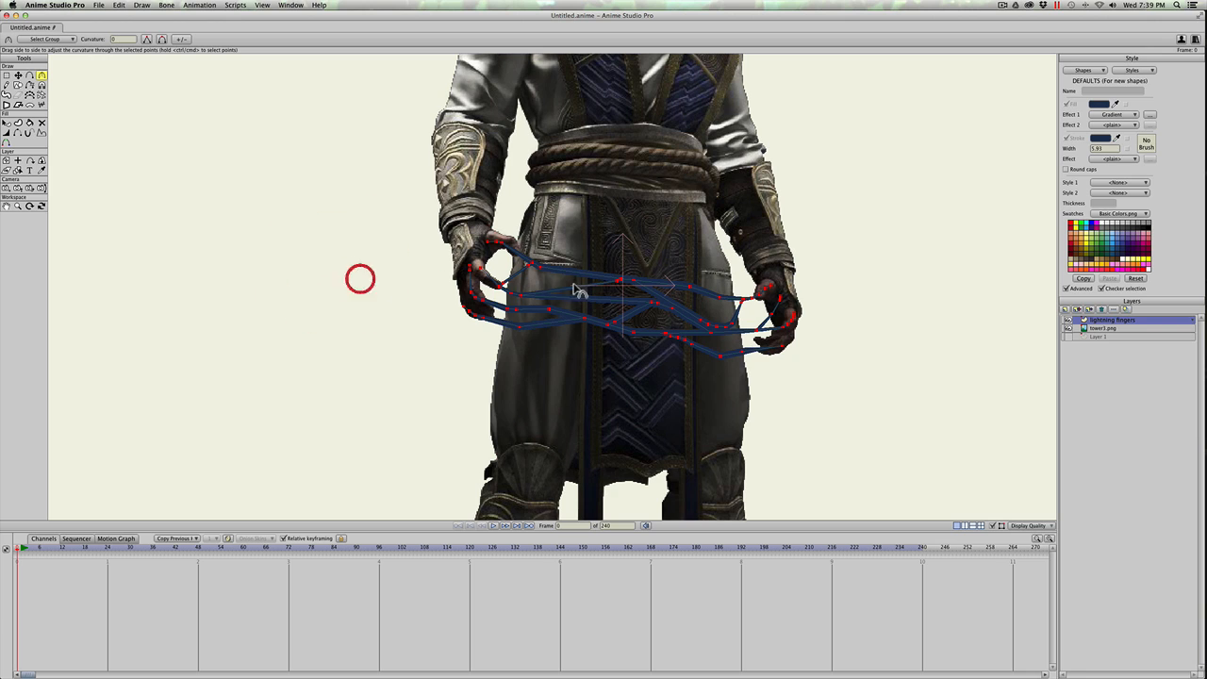
click(42, 76)
Shape zigzag kinks in the strands close to both hands and in the lowest strand by adding and shifting points.
key(t)
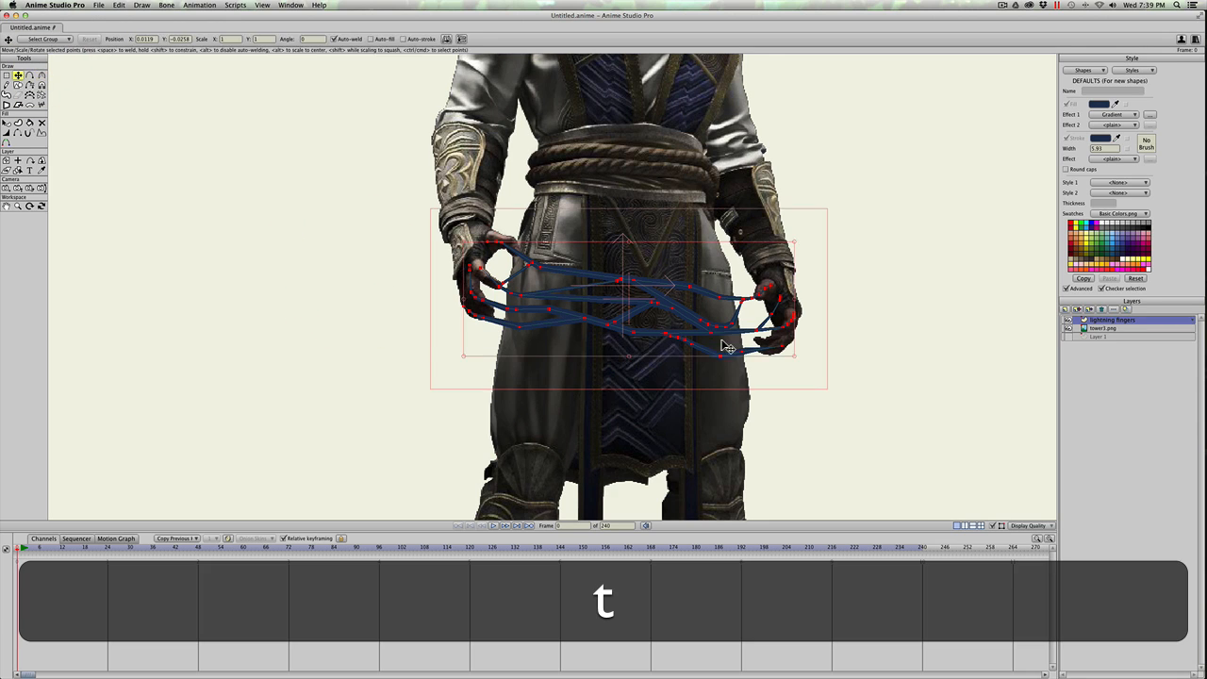
click(734, 328)
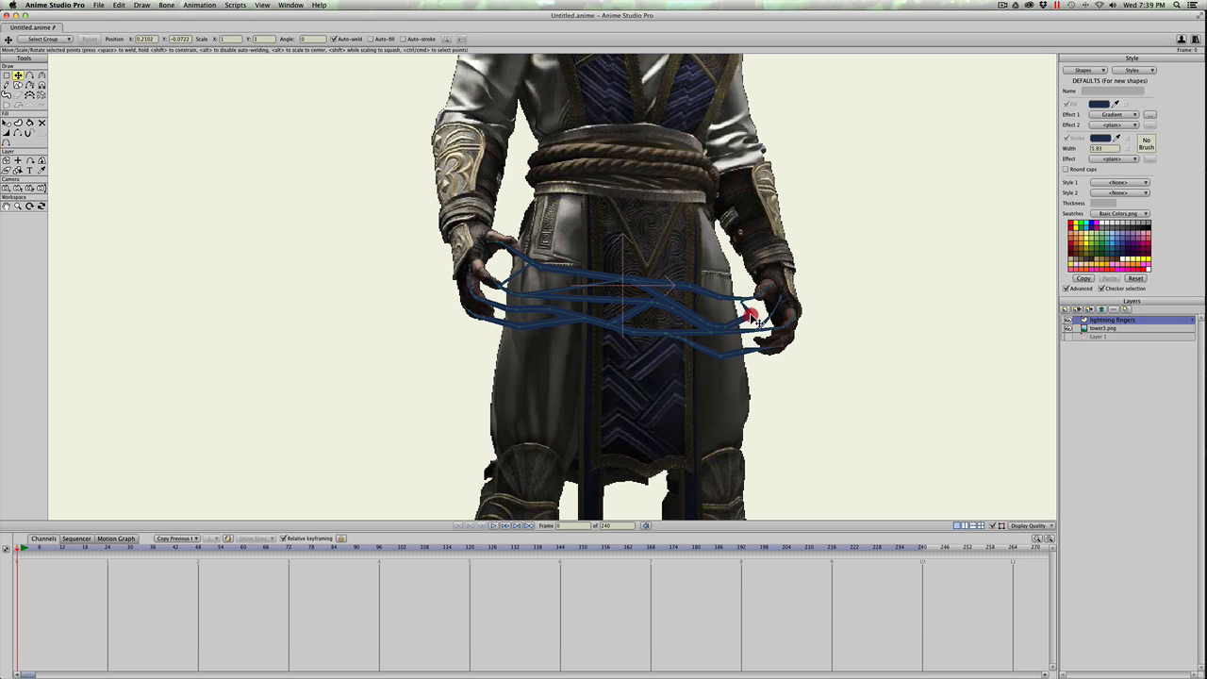
key(t)
drag(726, 328, 711, 304)
click(726, 323)
key(t)
click(656, 344)
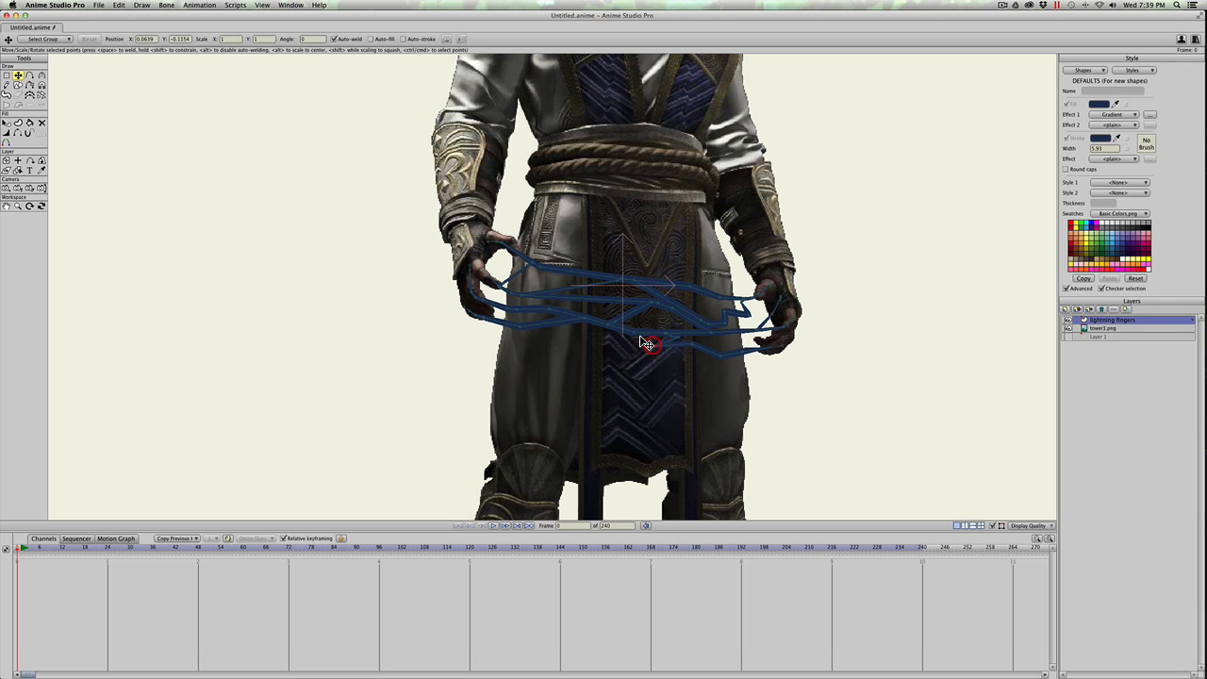
click(539, 311)
key(t)
drag(513, 298, 530, 274)
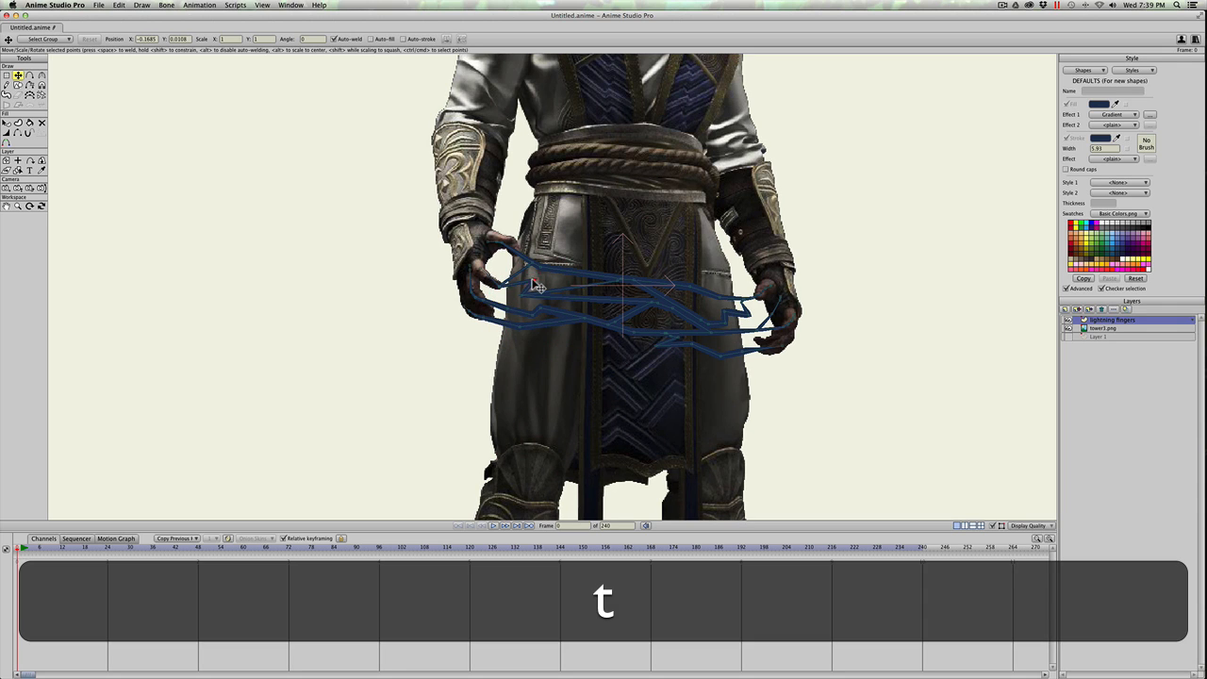
Add and shift points in the central strands in front of the character's tabard to make them more jagged.
click(601, 293)
key(a)
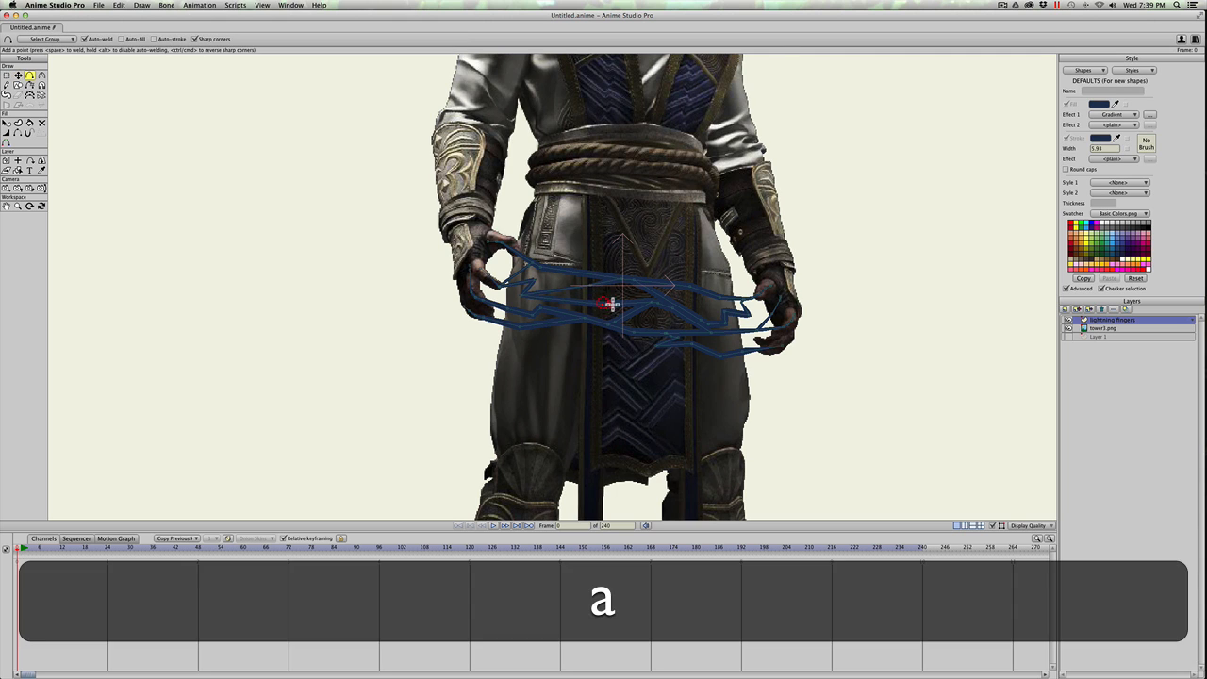
click(643, 319)
key(t)
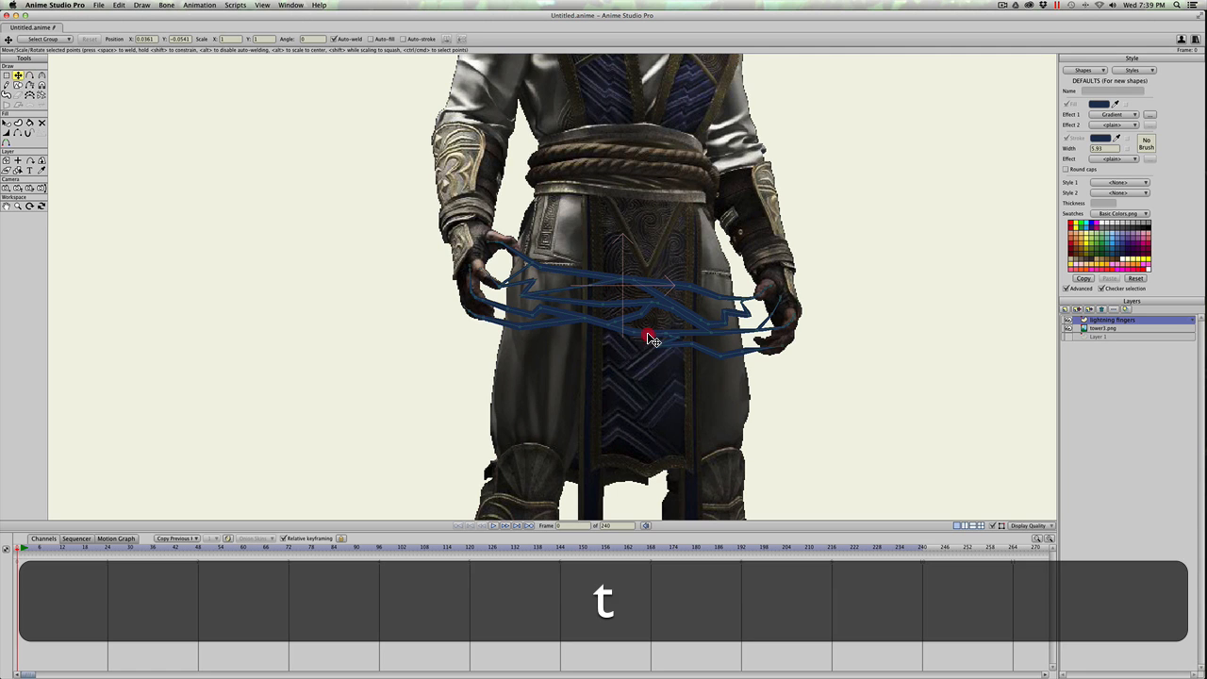
click(642, 336)
key(a)
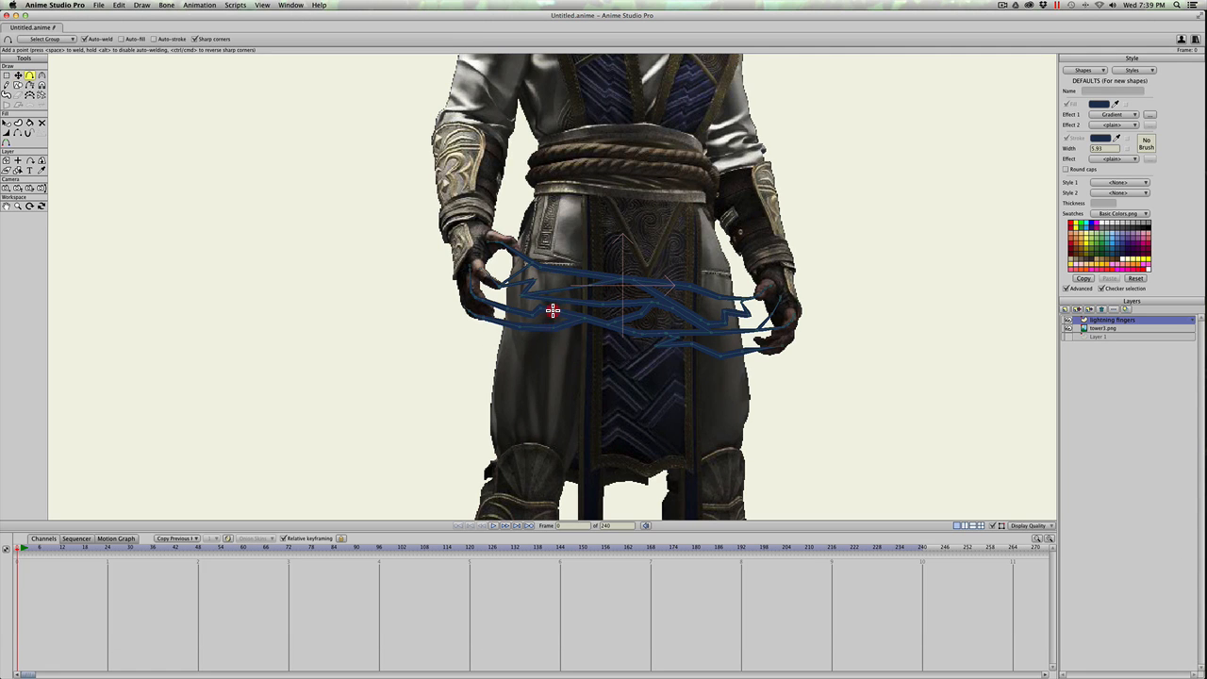
Add further jagged points along the upper strand and the strand beneath it toward the character's left hand.
click(554, 315)
click(578, 266)
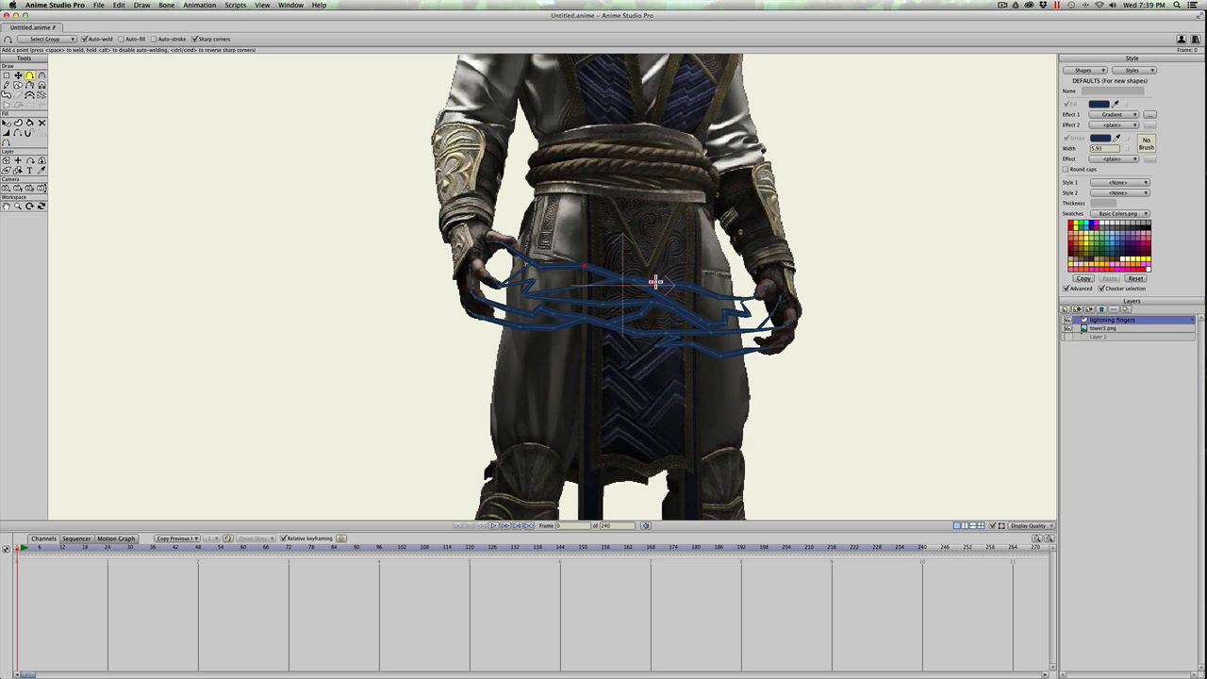
click(703, 295)
key(t)
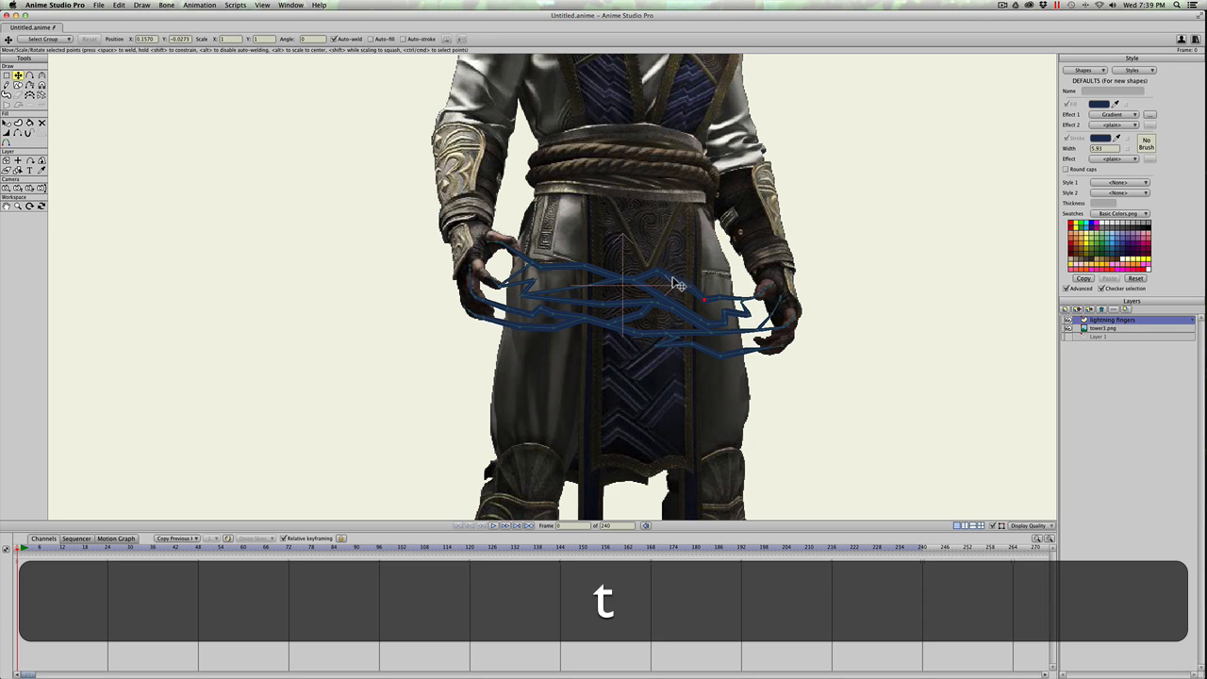
key(a)
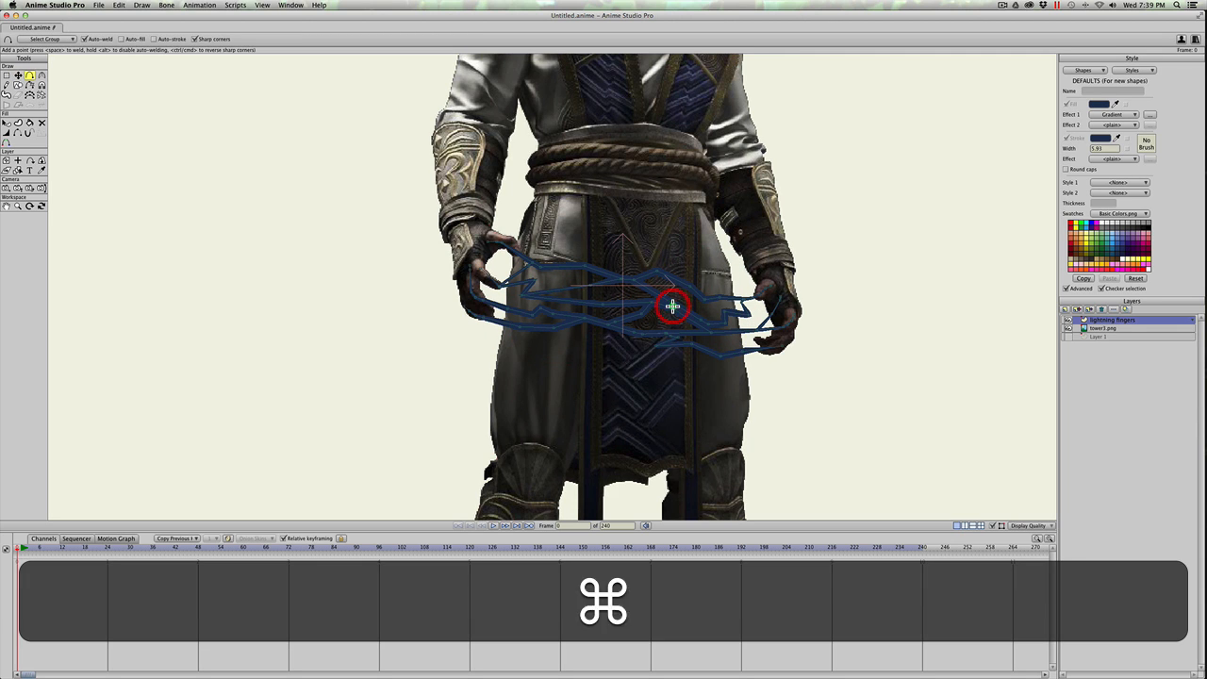
key(super+a)
key(a)
click(681, 300)
key(t)
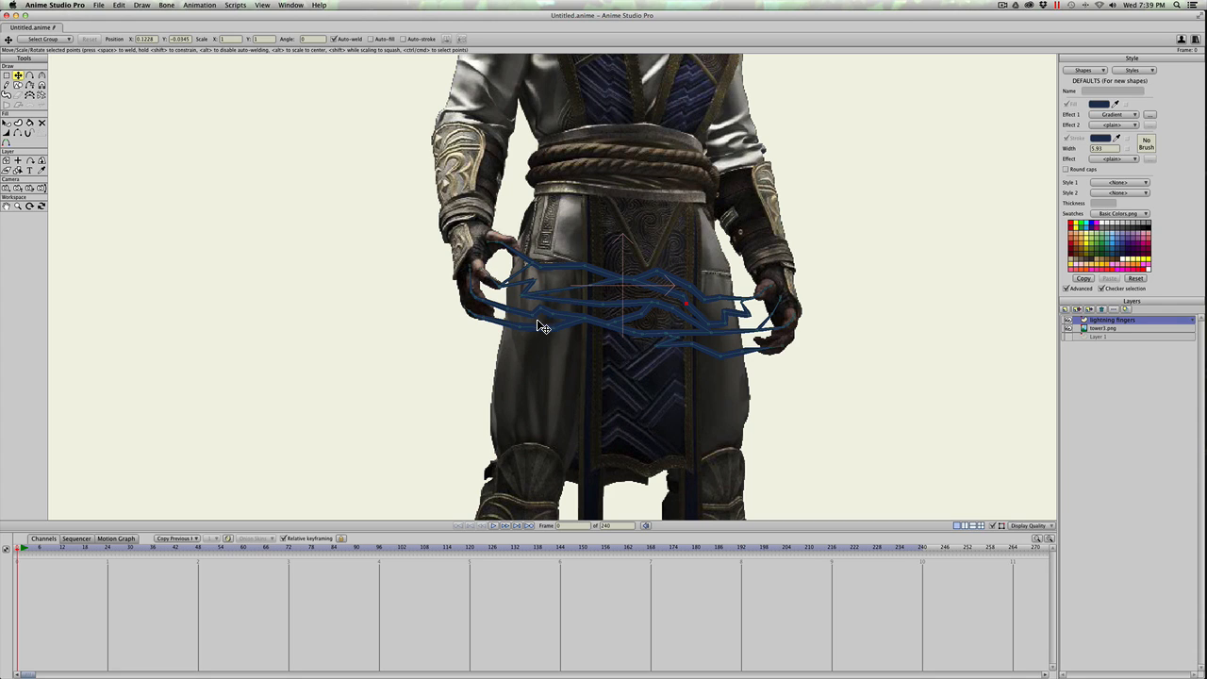
Select the strands' middle points, leaving out the ends at the fingers, and nudge them at frame 1 to set keyframes.
key(t)
key(g)
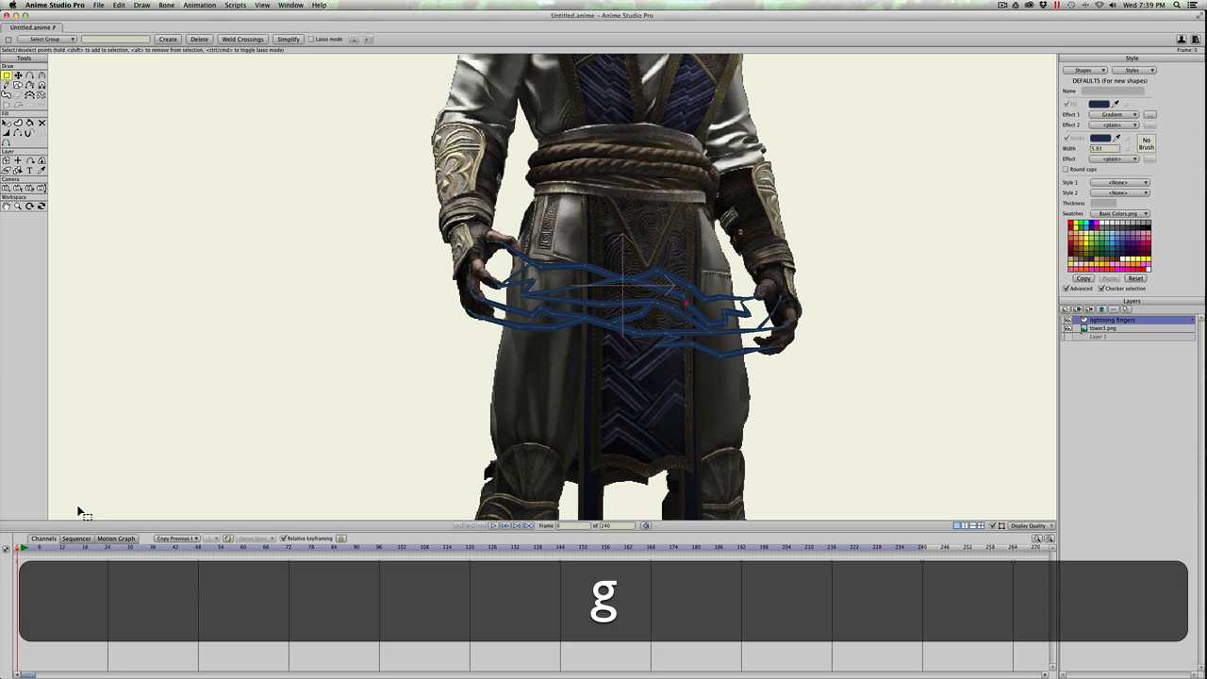
drag(517, 231, 760, 394)
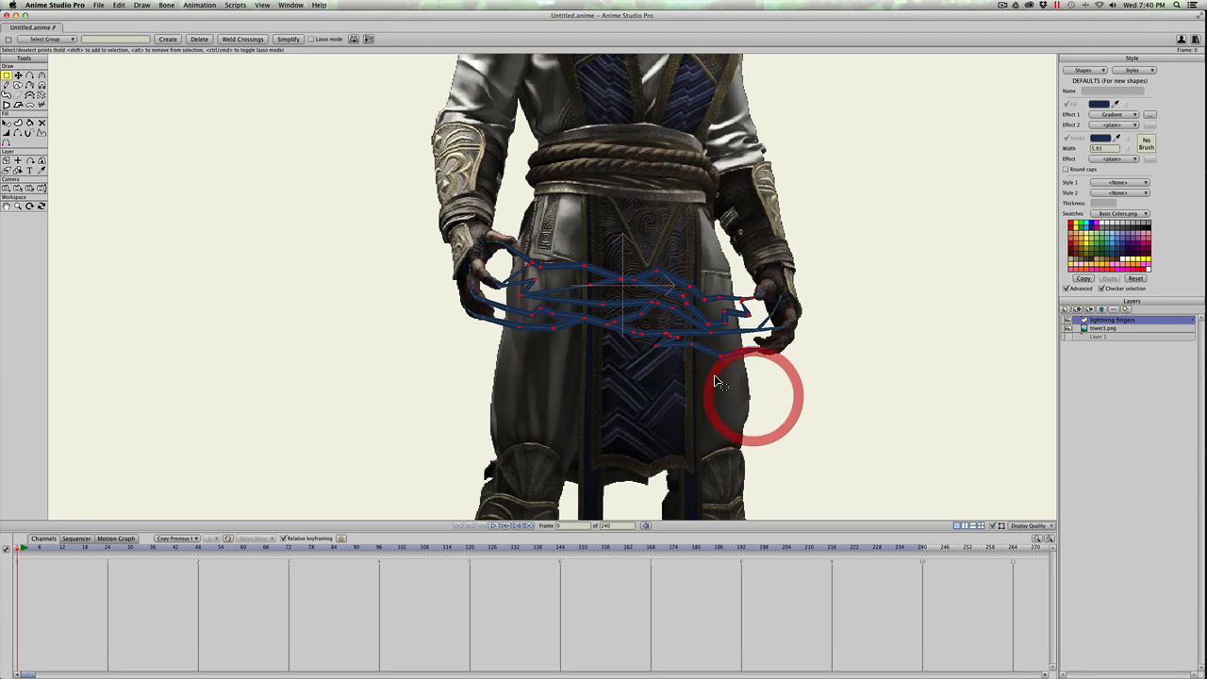
click(19, 550)
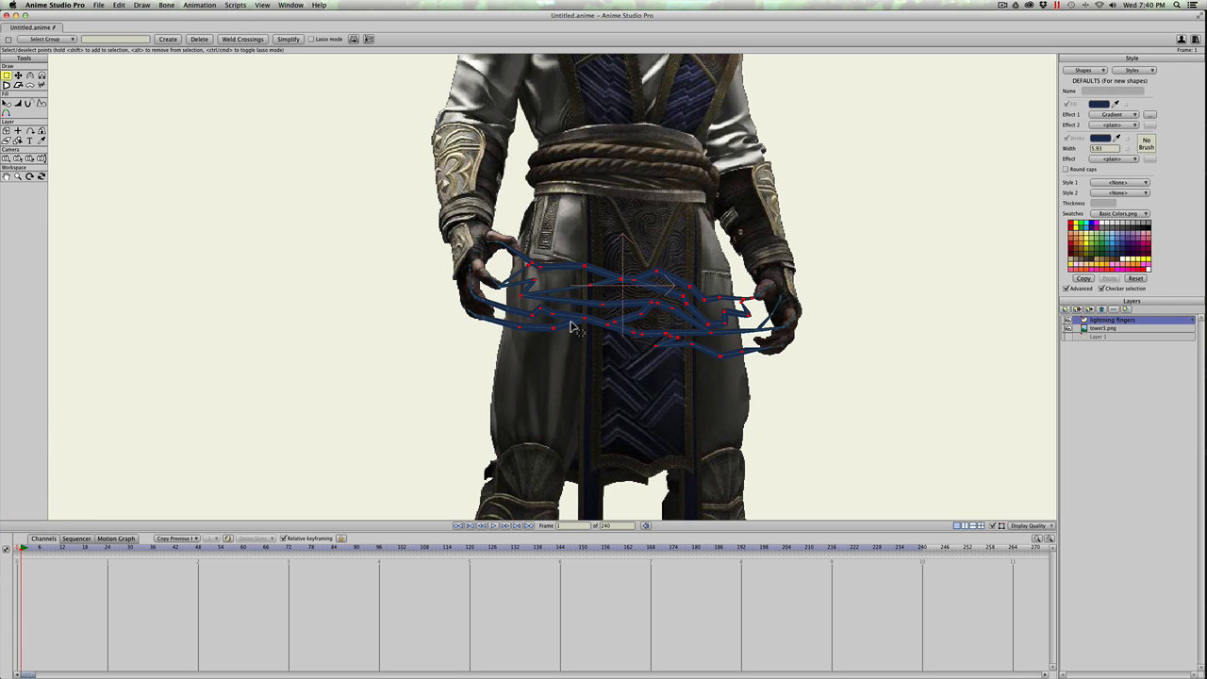
key(t)
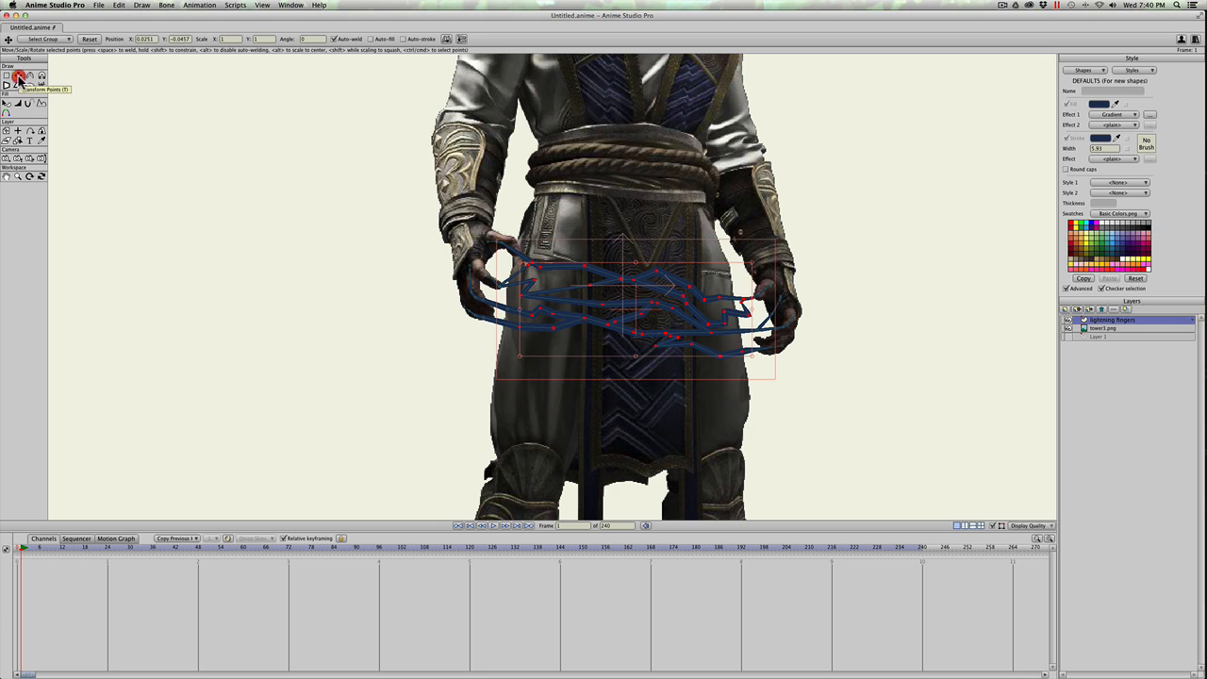
drag(640, 313, 638, 314)
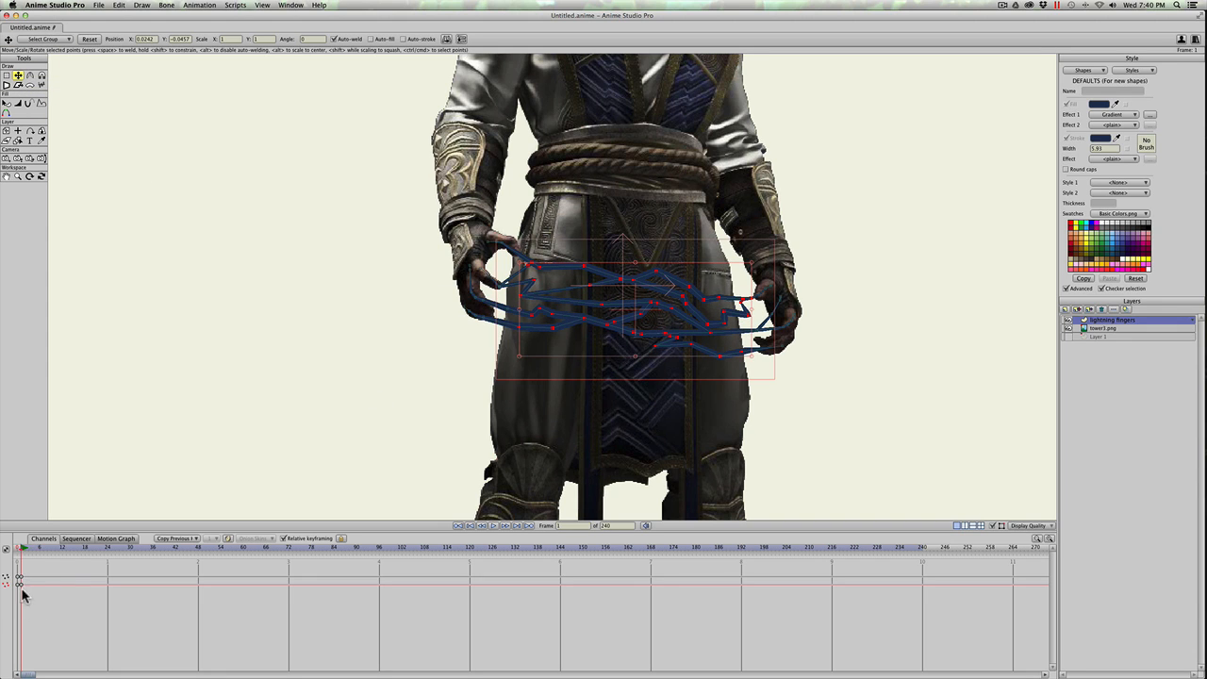
At frame 12, move the selected middle points straight up to a Y position of about 0.002.
click(61, 546)
drag(631, 317, 631, 292)
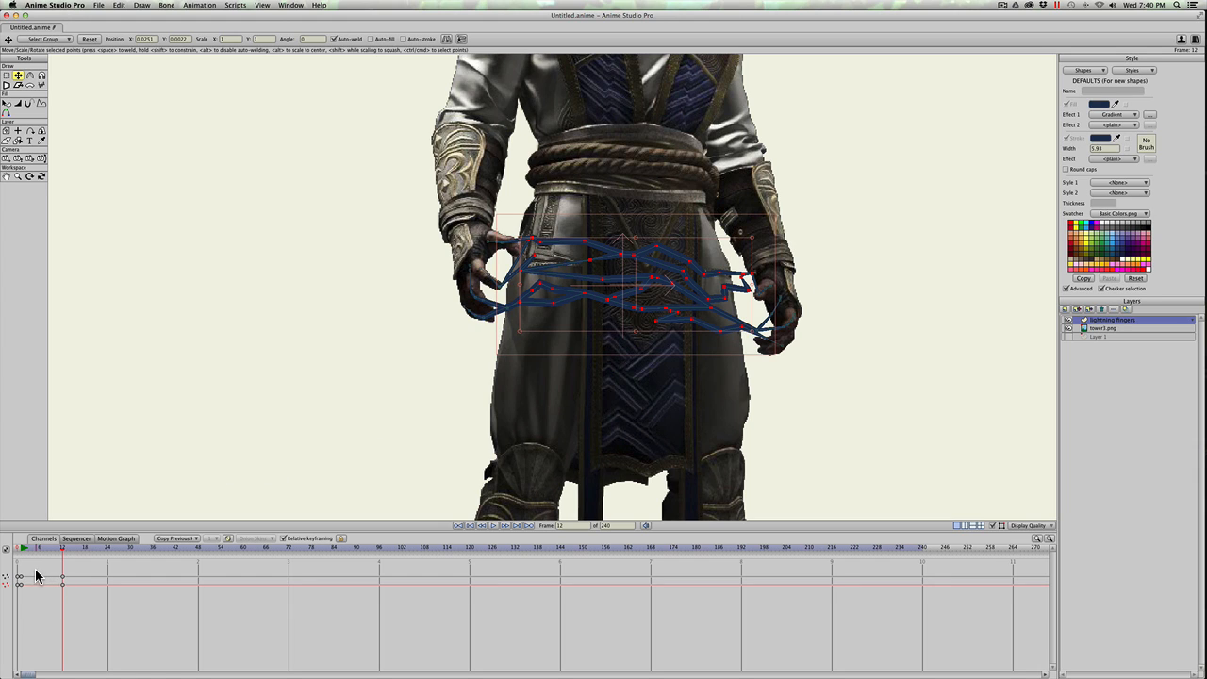
Copy the lightning points' frame 1 keyframes and paste them at frame 24.
drag(34, 569, 20, 588)
key(super)
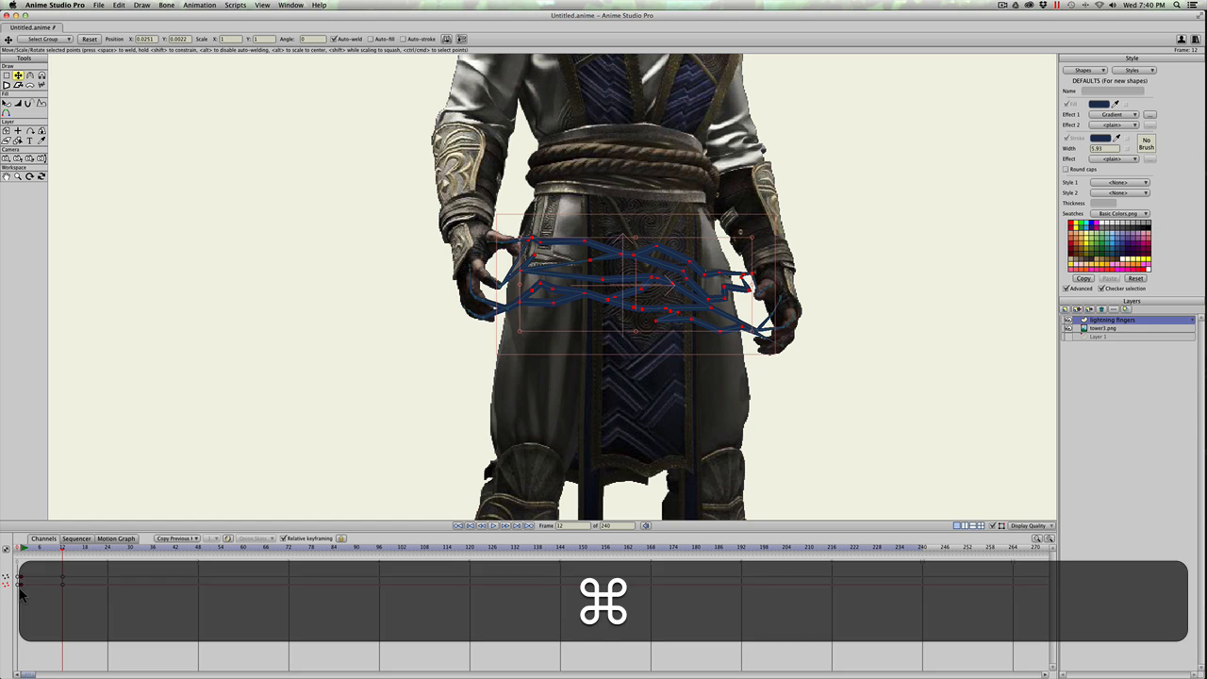
key(super+c)
click(107, 549)
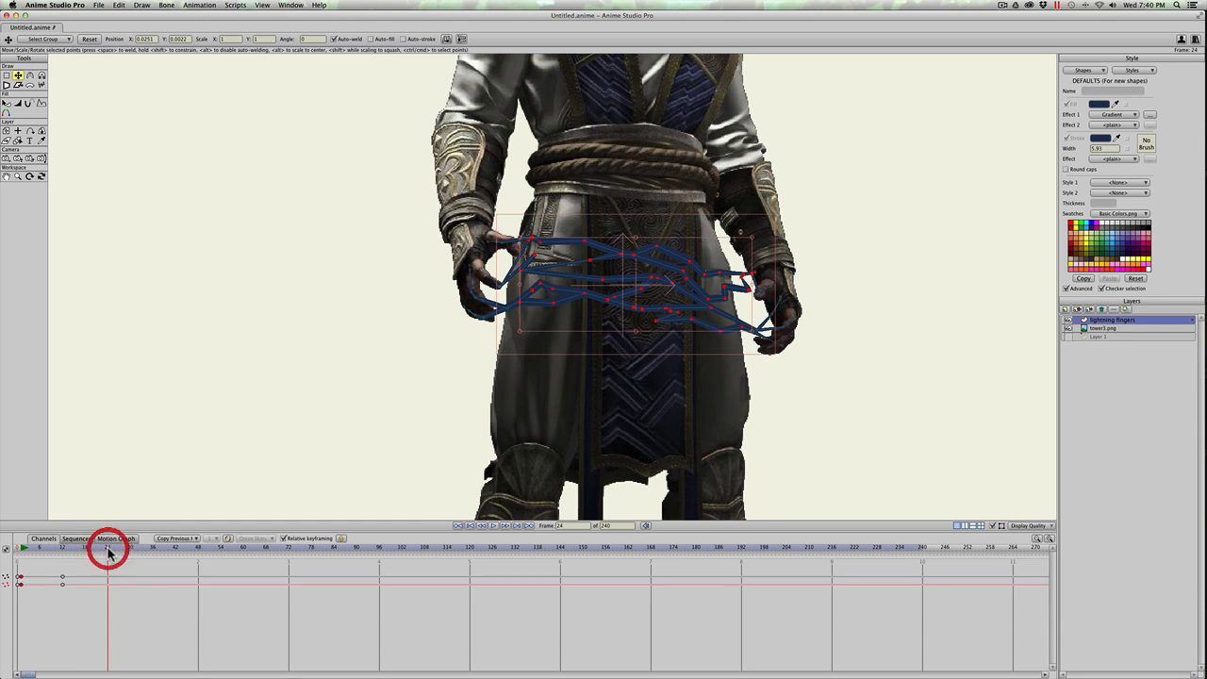
key(super+v)
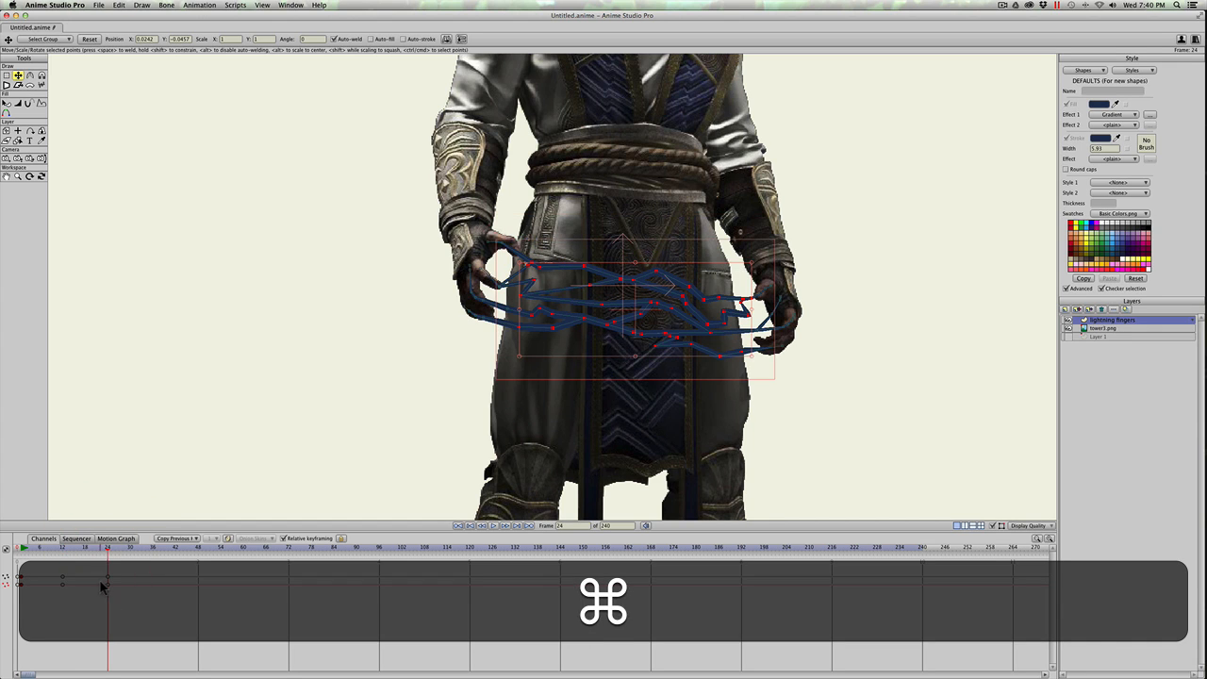
Set the frame 24 keyframes' interpolation to Cycle and play back the looping motion.
click(107, 590)
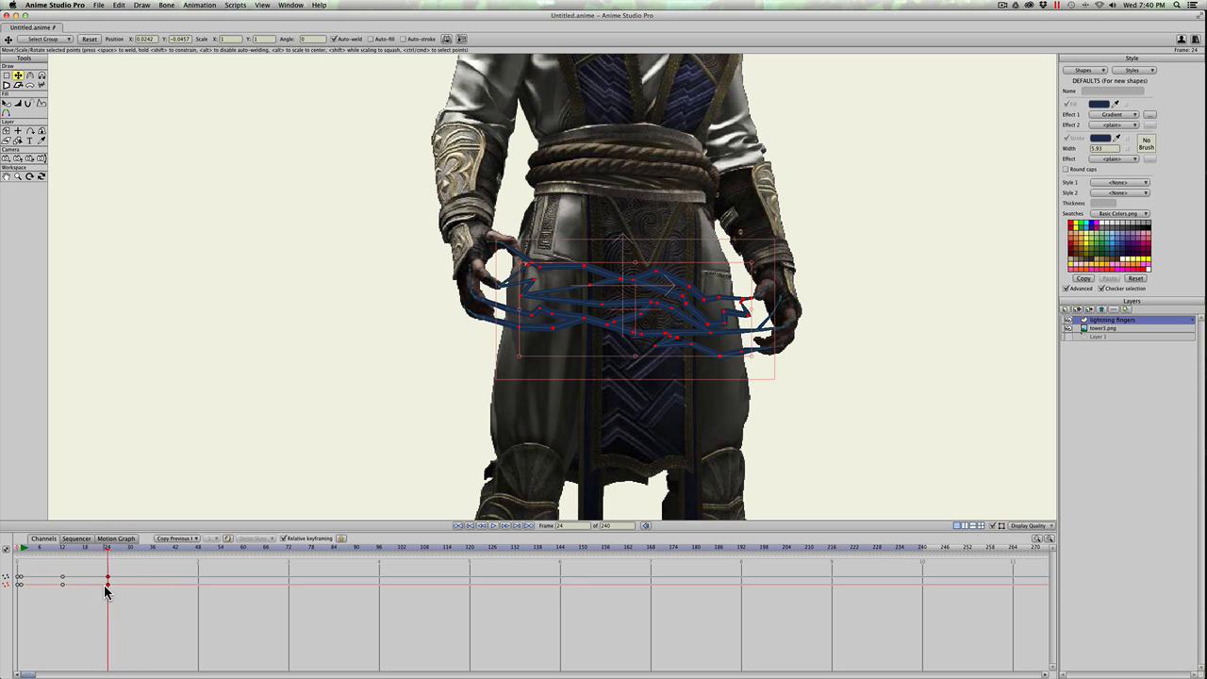
right_click(109, 589)
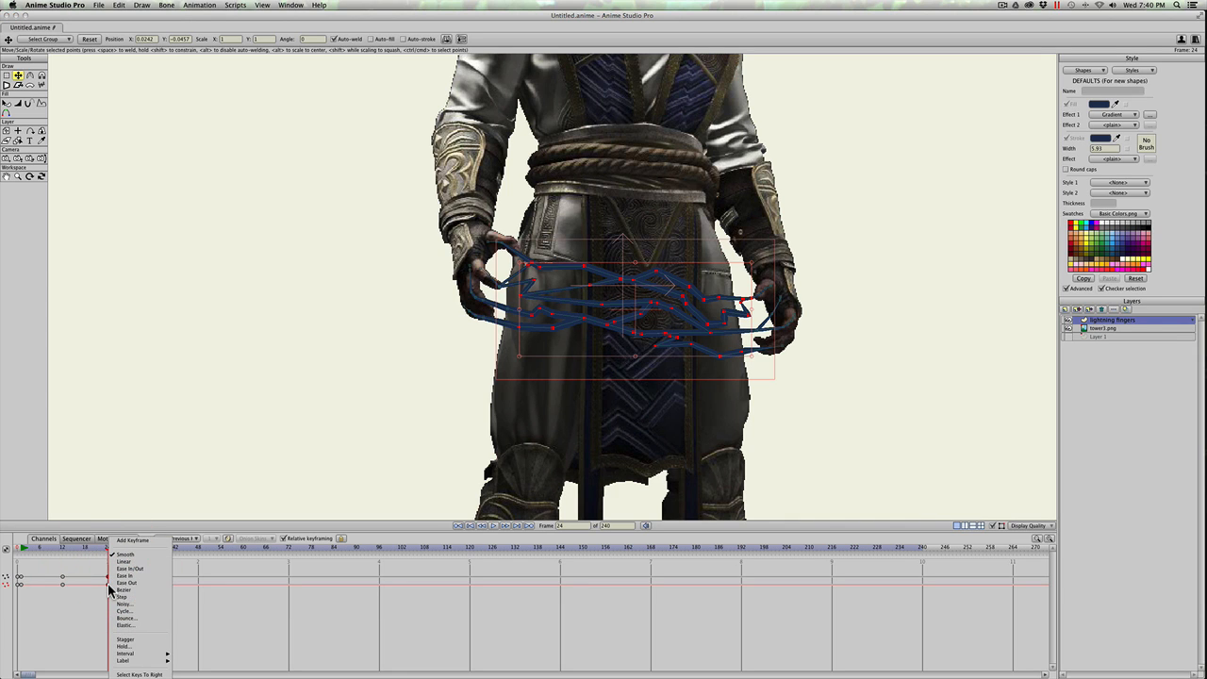
click(121, 611)
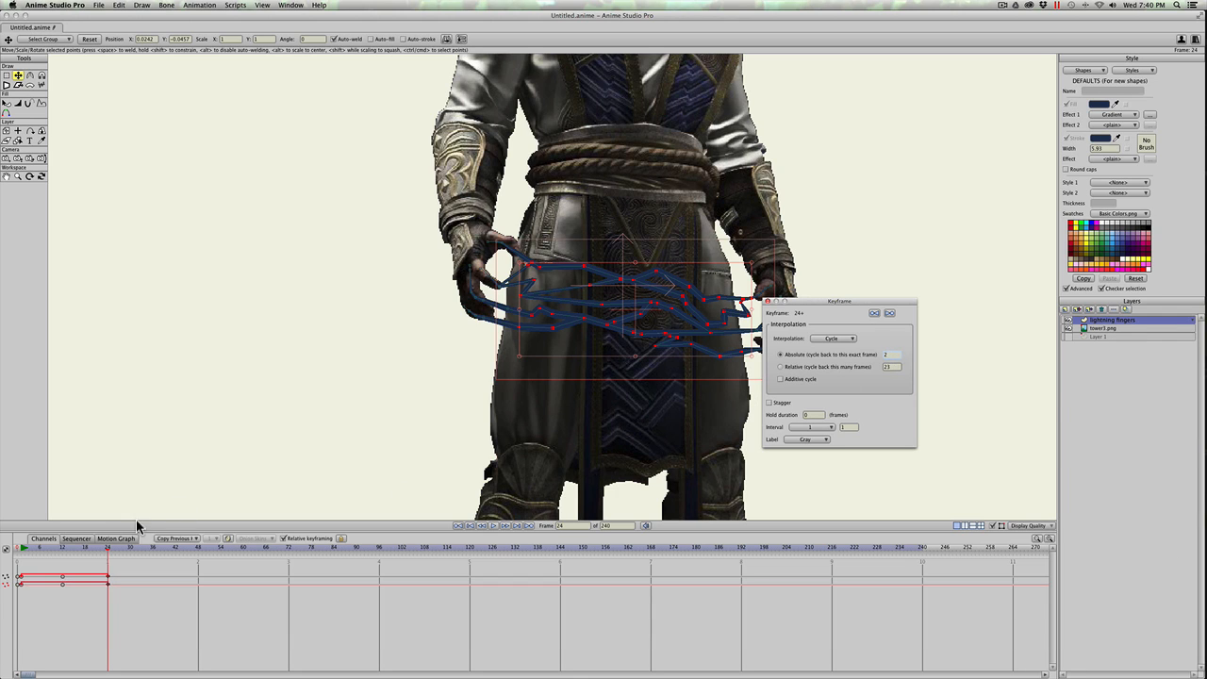
click(768, 302)
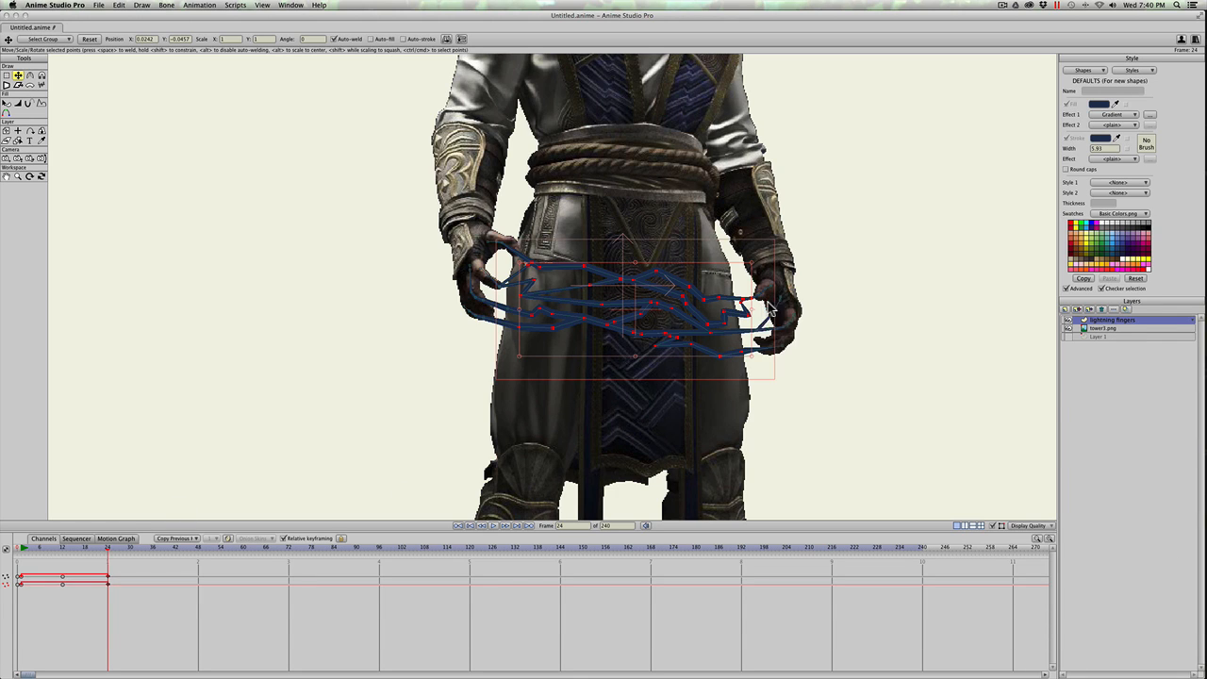
click(492, 525)
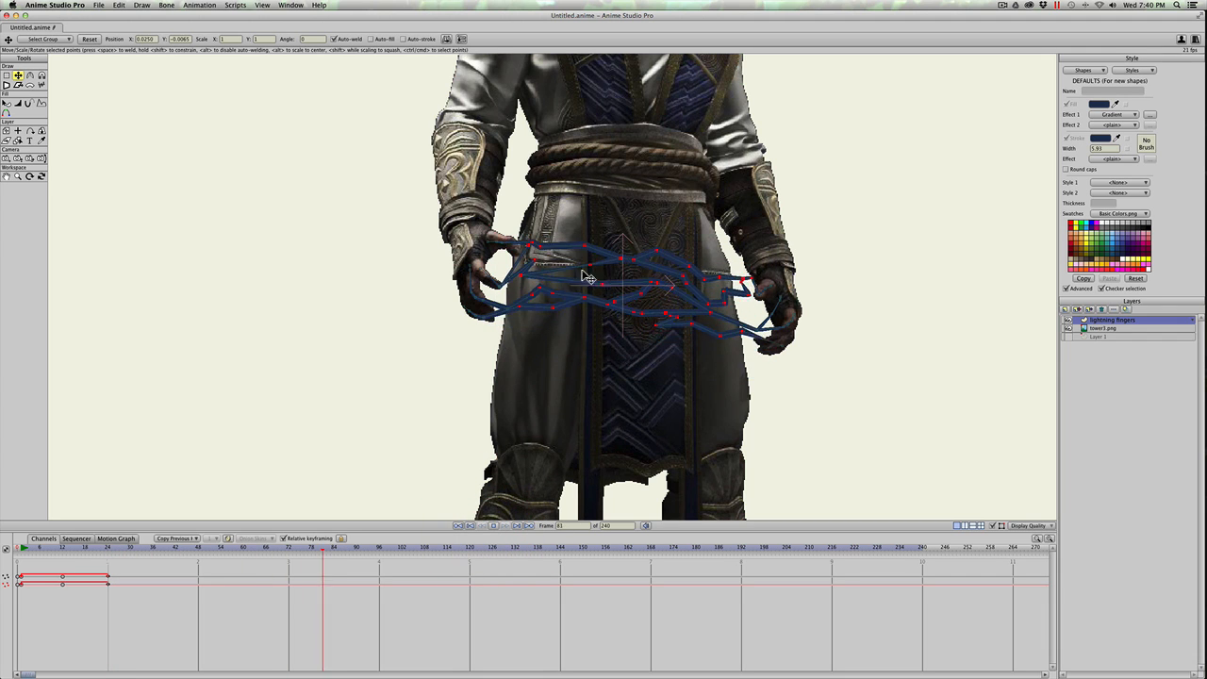
From frame 0, shift the middle points' keyframes 2 frames later for each narrower selection toward the character's left hand, until the last keys reach frame 30.
click(17, 551)
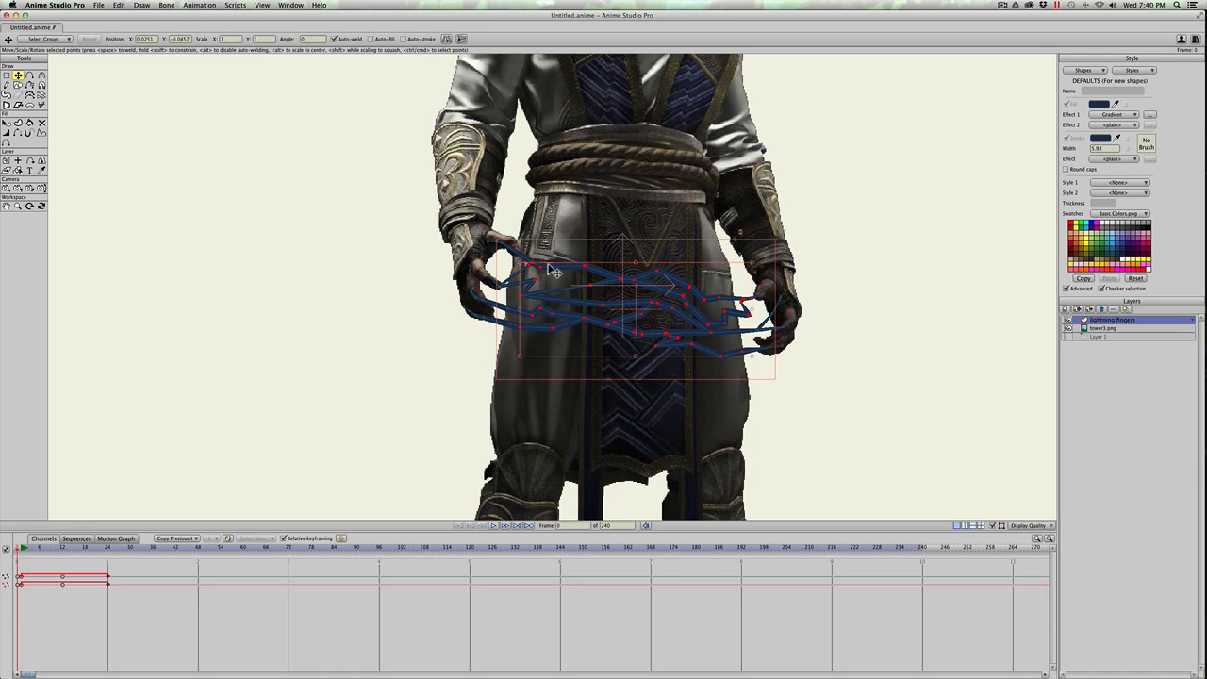
key(g)
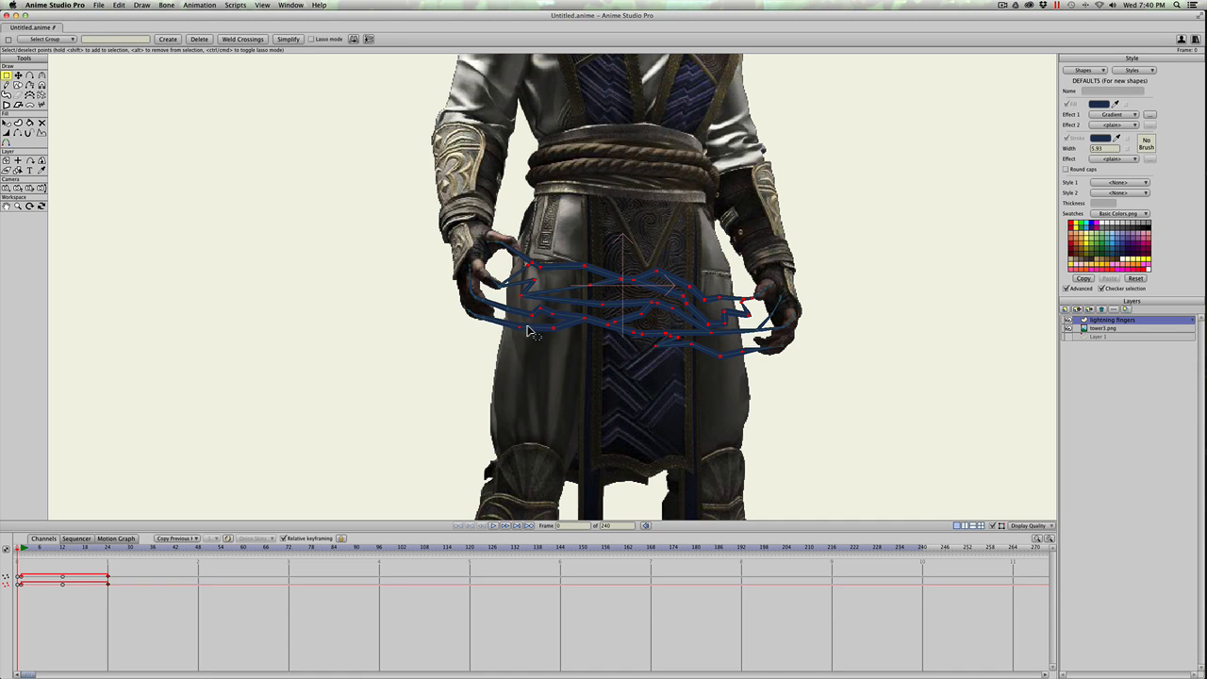
drag(536, 247, 746, 381)
drag(115, 594, 29, 587)
drag(584, 261, 745, 383)
drag(132, 607, 23, 582)
drag(29, 585, 37, 585)
drag(598, 241, 749, 385)
drag(134, 598, 31, 586)
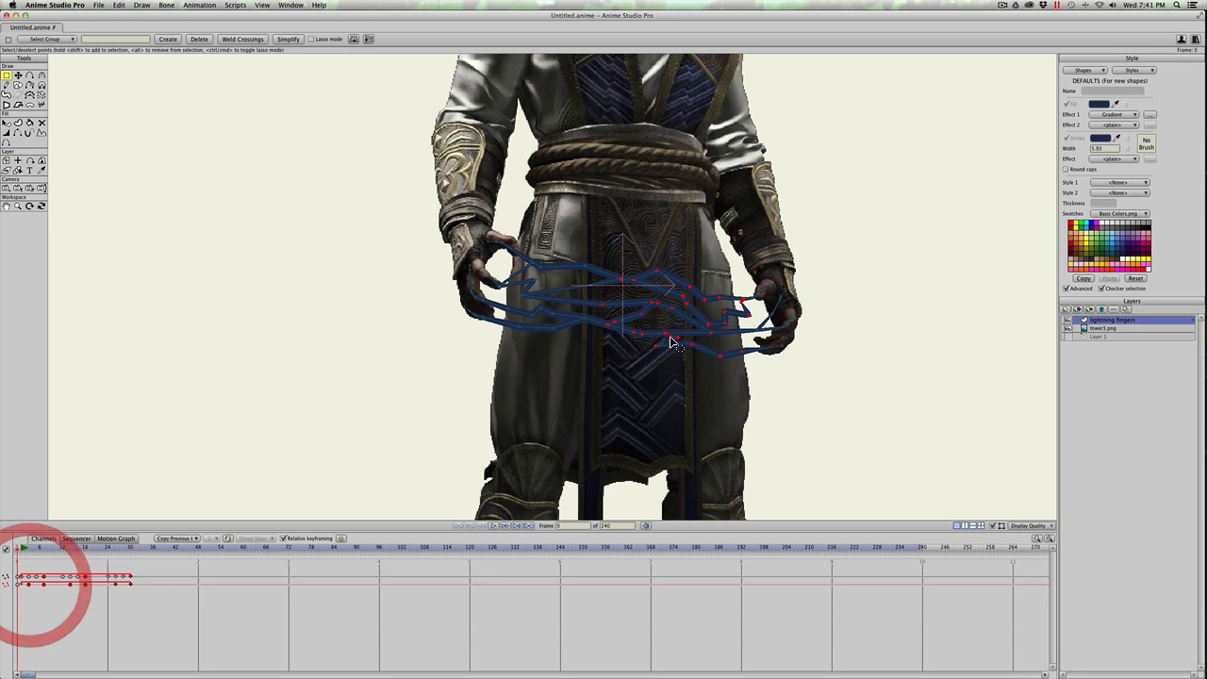
Narrow the point selection past the tabard's centre in two passes, shifting its keyframes 2 frames each time so the last keys reach frame 34.
click(745, 399)
mouse_move(146, 605)
mouse_down()
mouse_move(27, 584)
mouse_move(53, 586)
mouse_up()
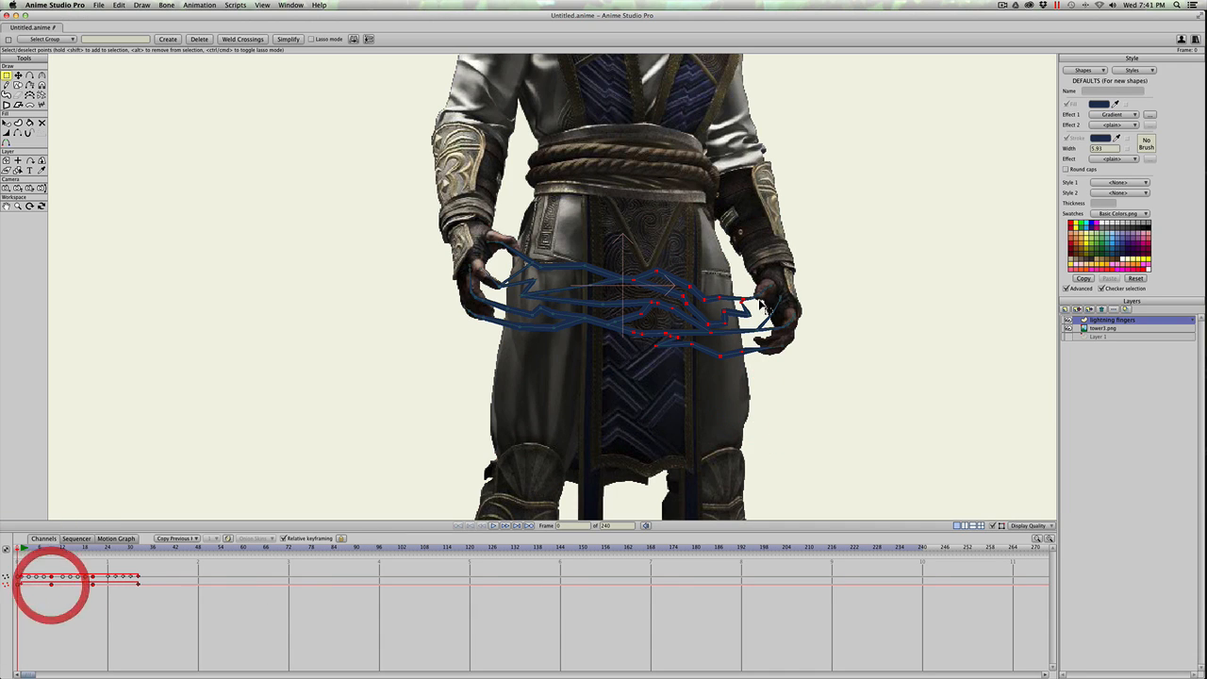
drag(657, 253, 746, 406)
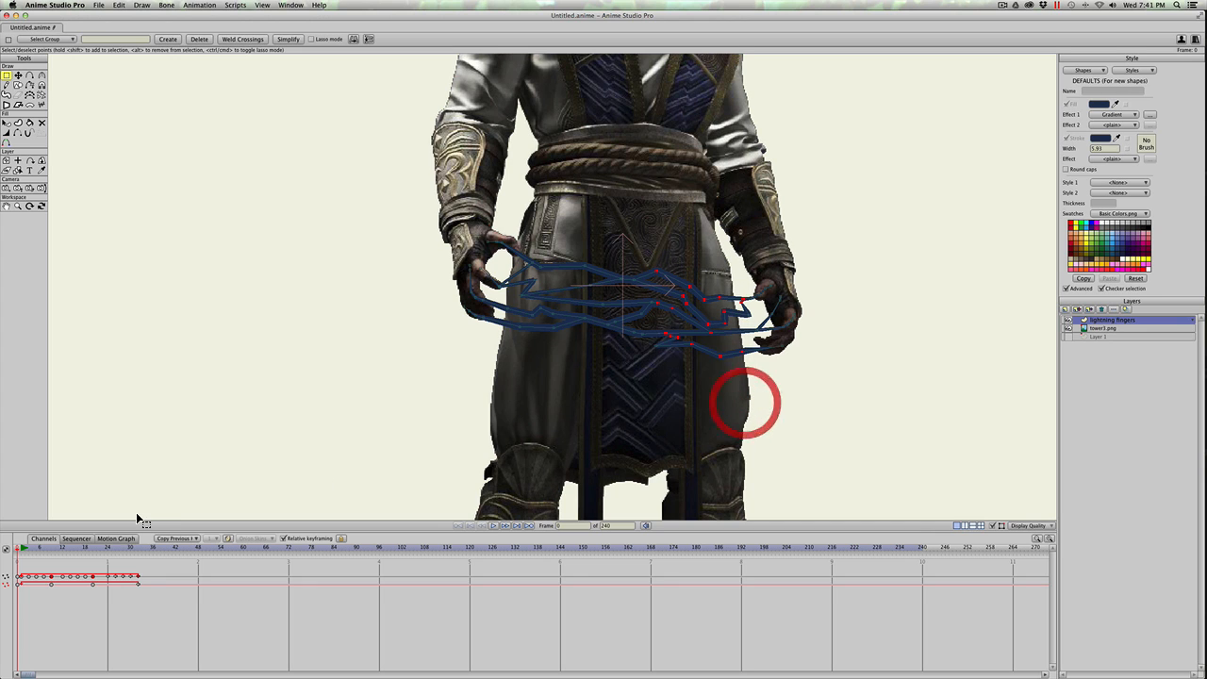
drag(148, 603, 58, 583)
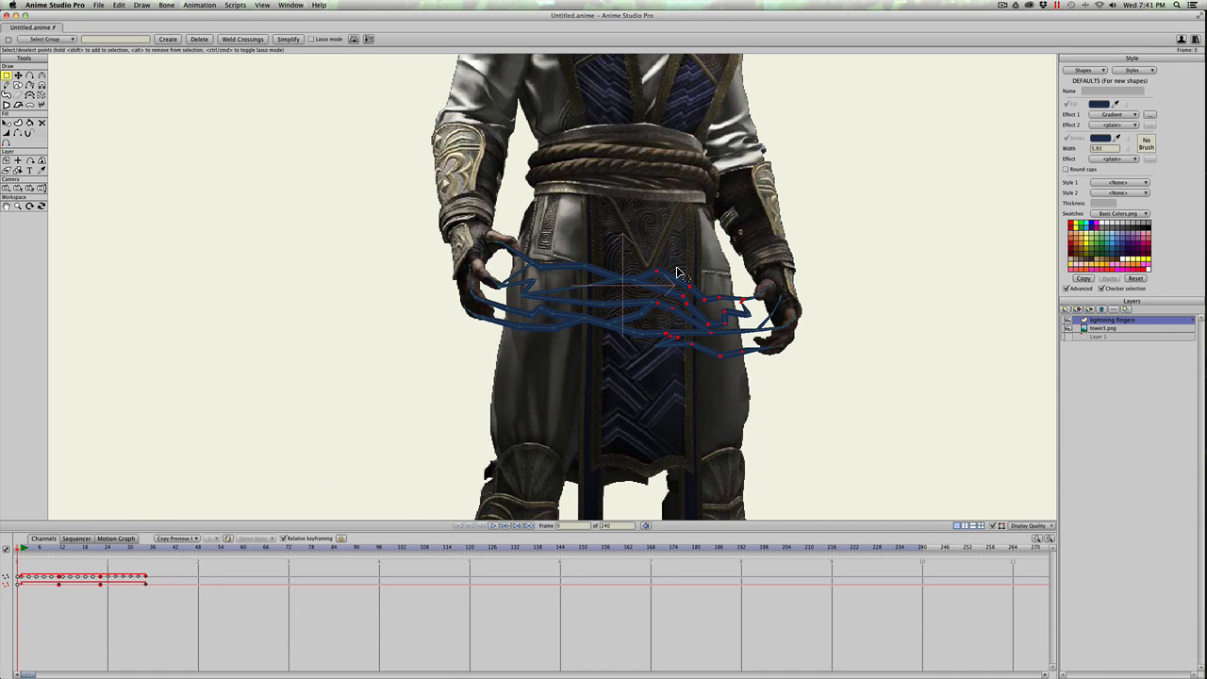
Keep narrowing the selection to the points nearest the character's left hand, offsetting their keyframes 2 frames per pass until the last keys reach frame 42.
click(750, 368)
drag(152, 600, 36, 584)
drag(693, 280, 750, 370)
drag(170, 604, 74, 584)
click(749, 370)
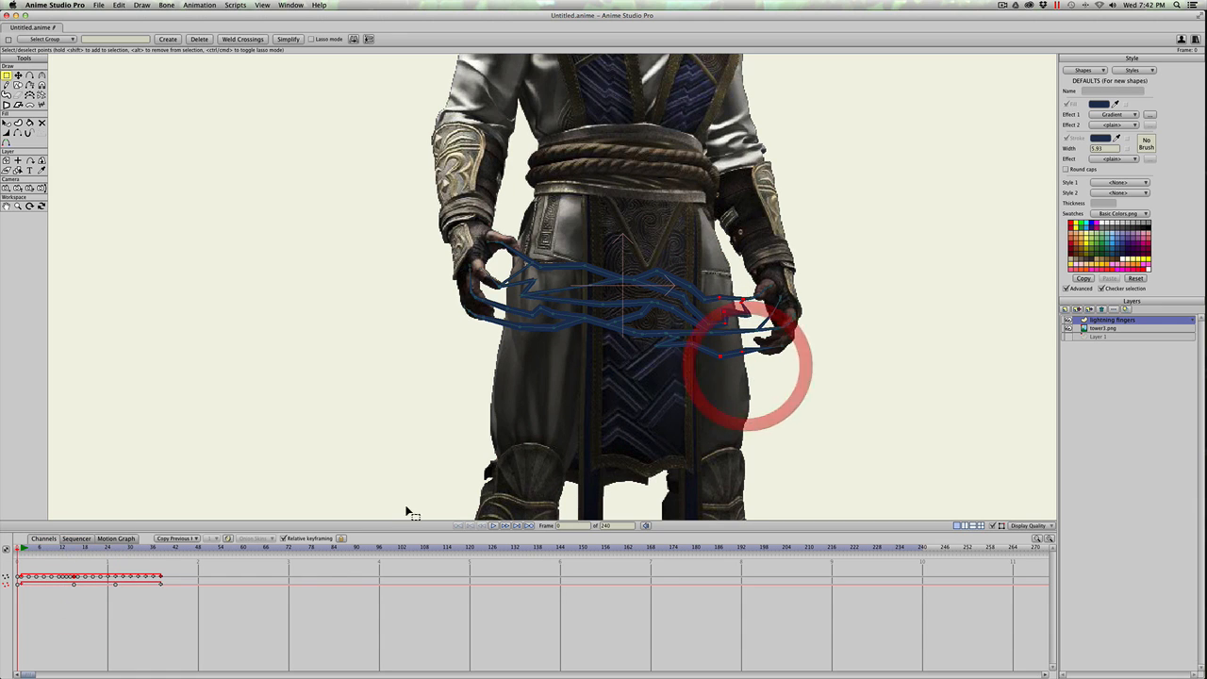
drag(62, 600, 168, 585)
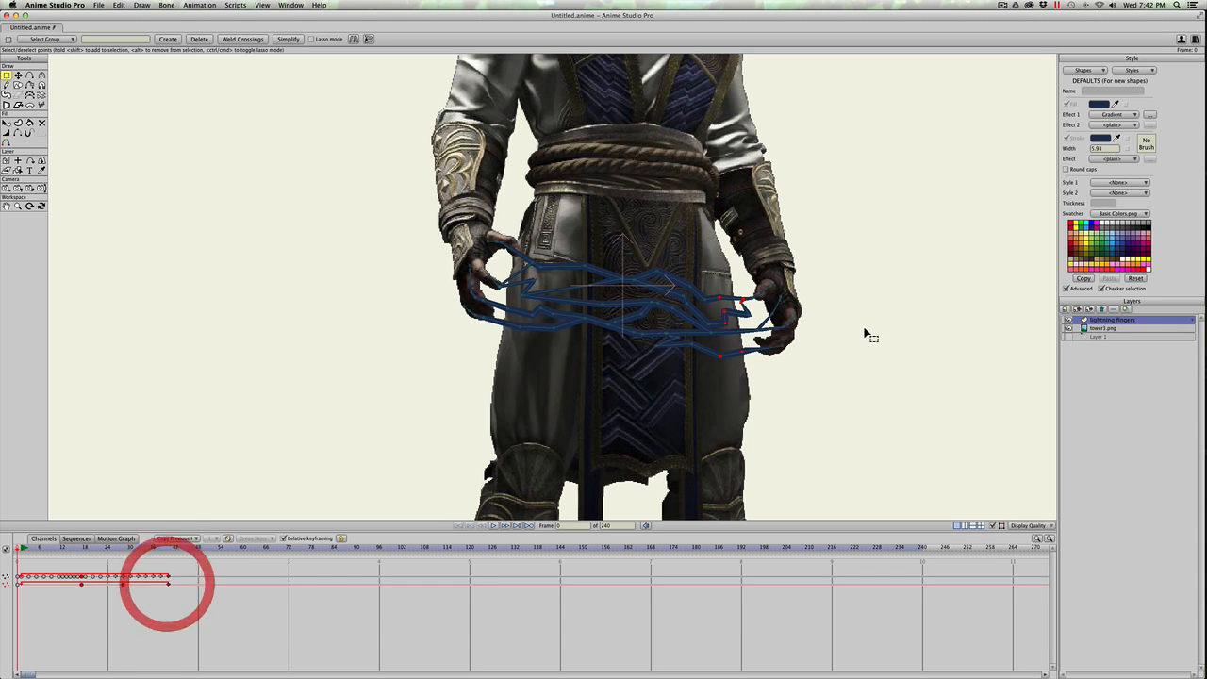
click(748, 358)
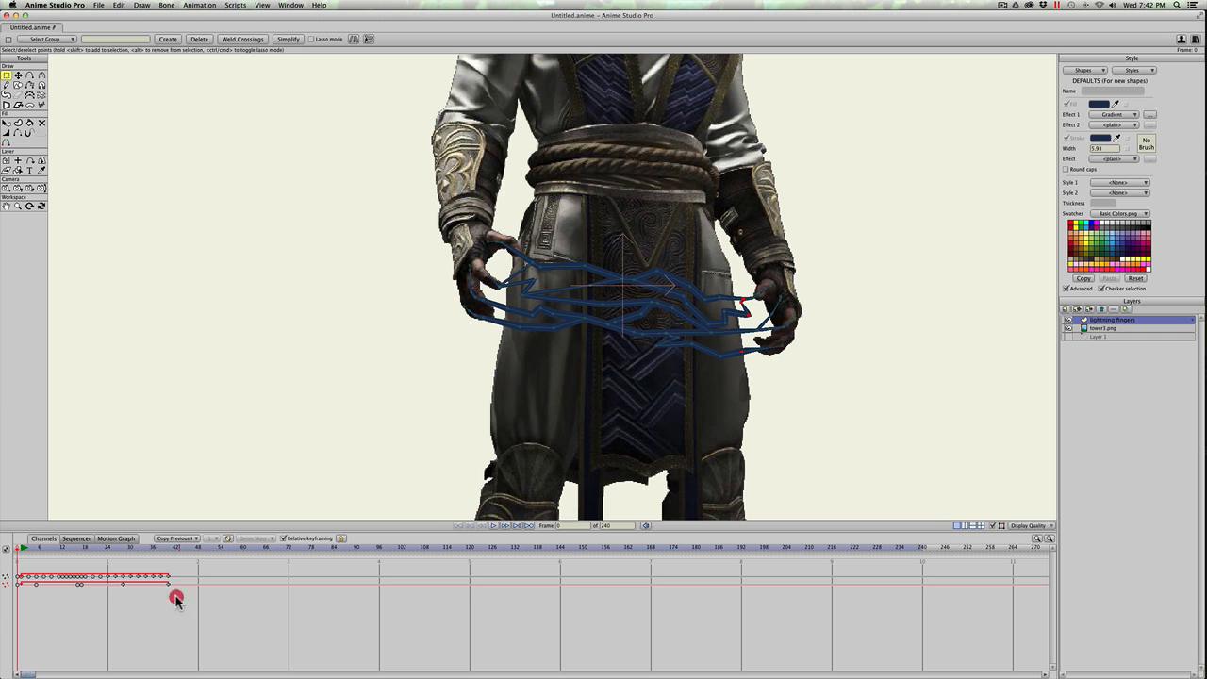
drag(177, 597, 45, 589)
Scrub and play the staggered strand animation, then return to frame 0.
drag(37, 547, 152, 545)
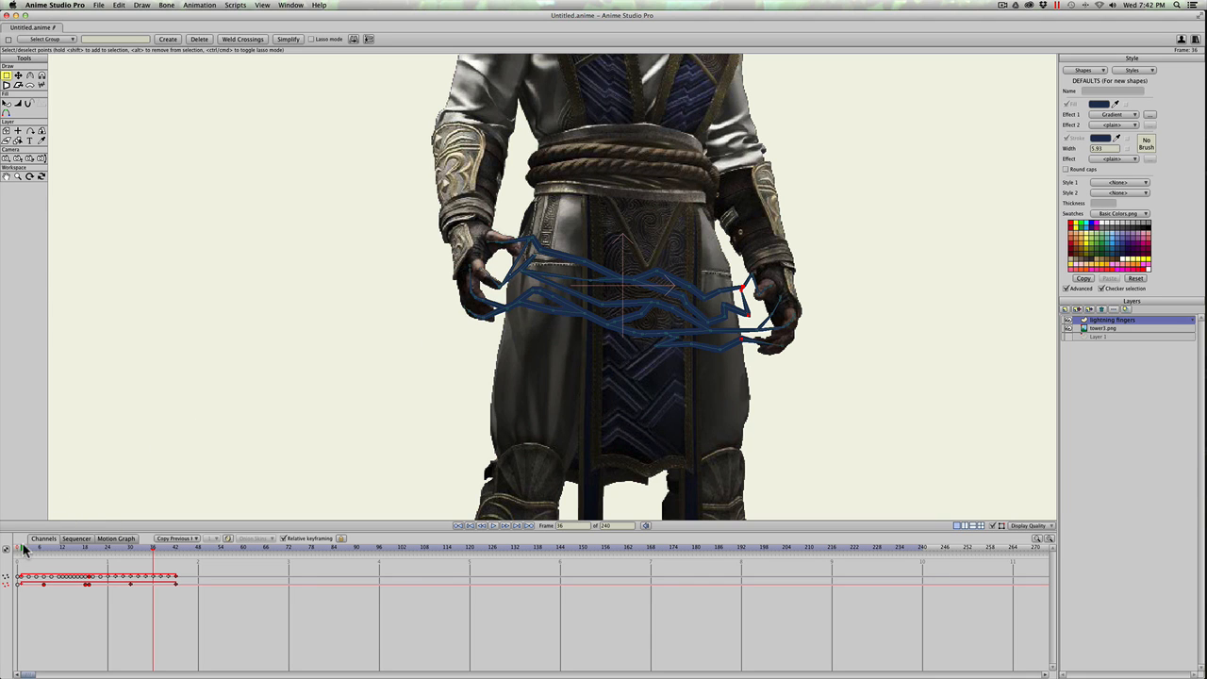
key(space)
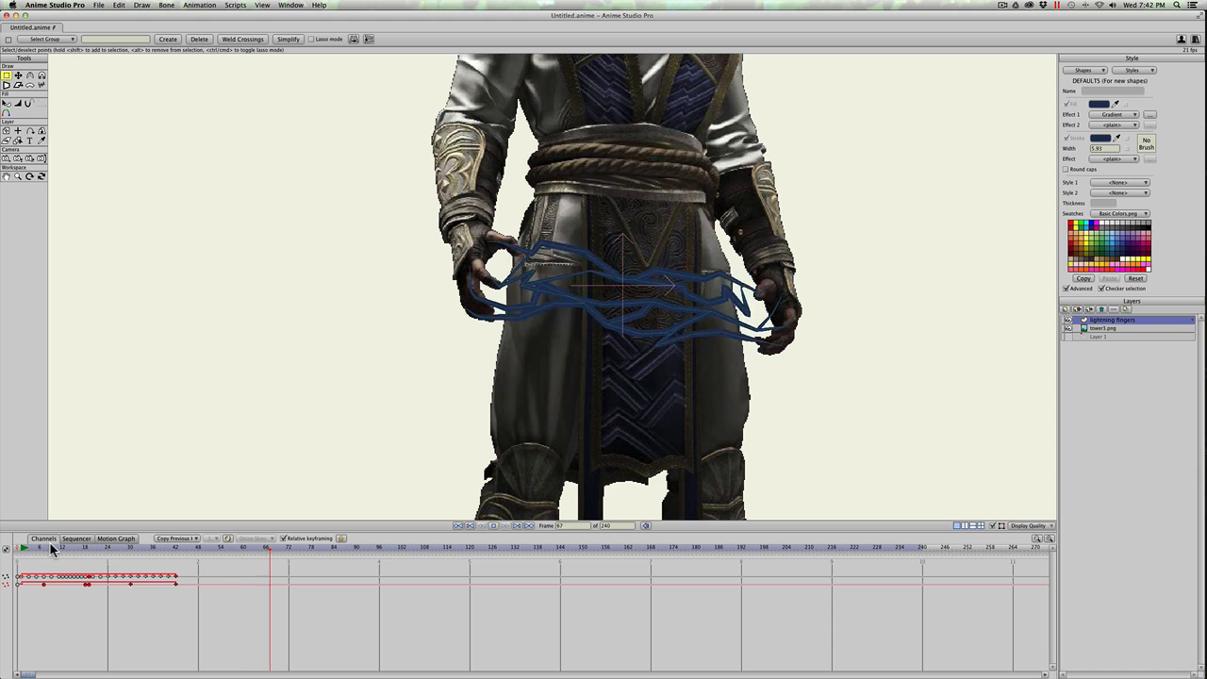
key(space)
drag(47, 551, 7, 549)
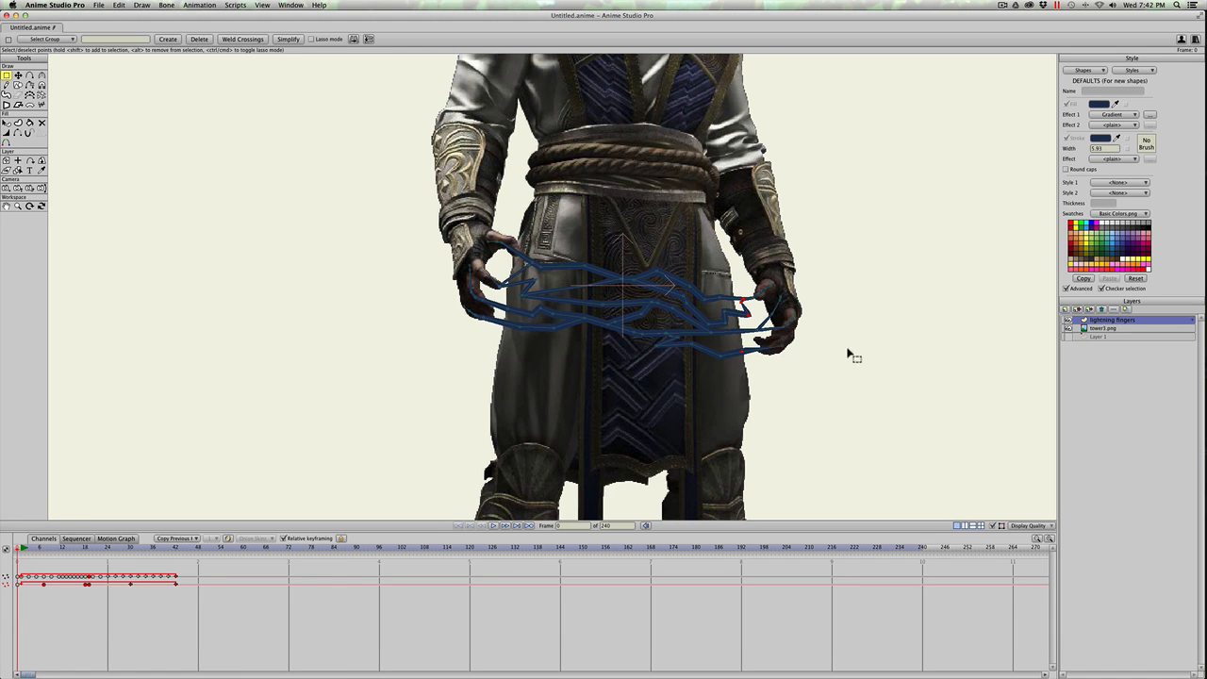
In the lightning fingers layer's vector settings, enable noisy outlines, animated noise and extra sketchy, adjust the noise offset, and apply the changes.
double_click(1141, 320)
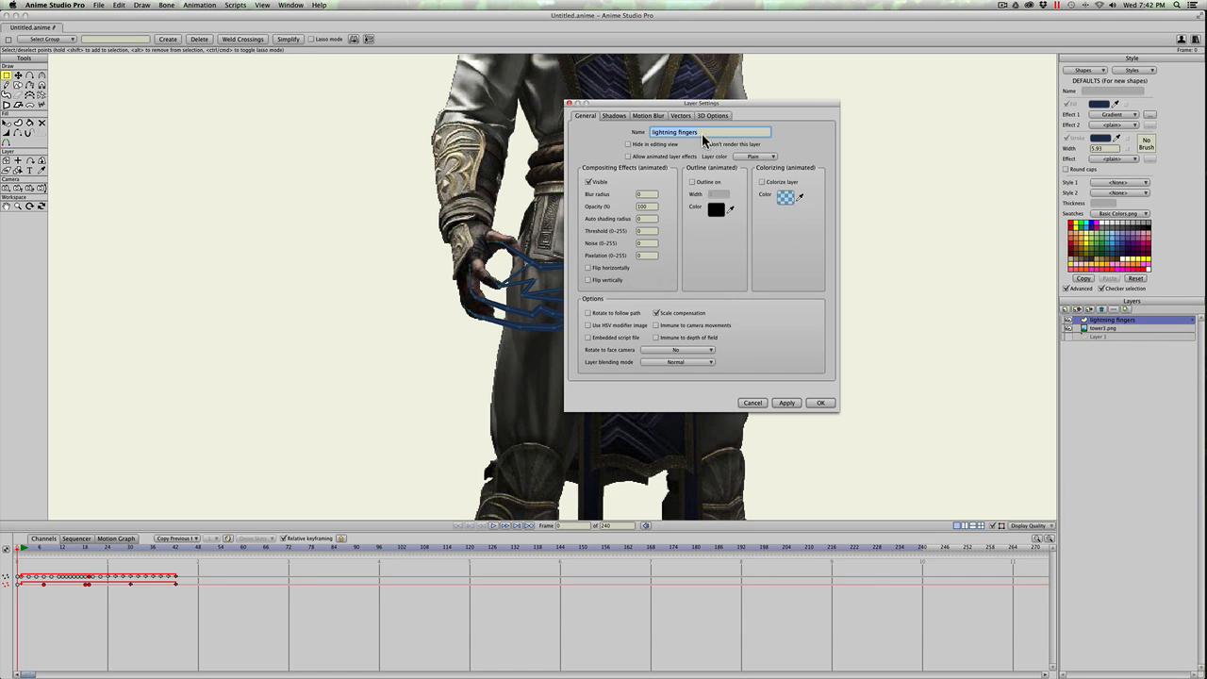
click(681, 116)
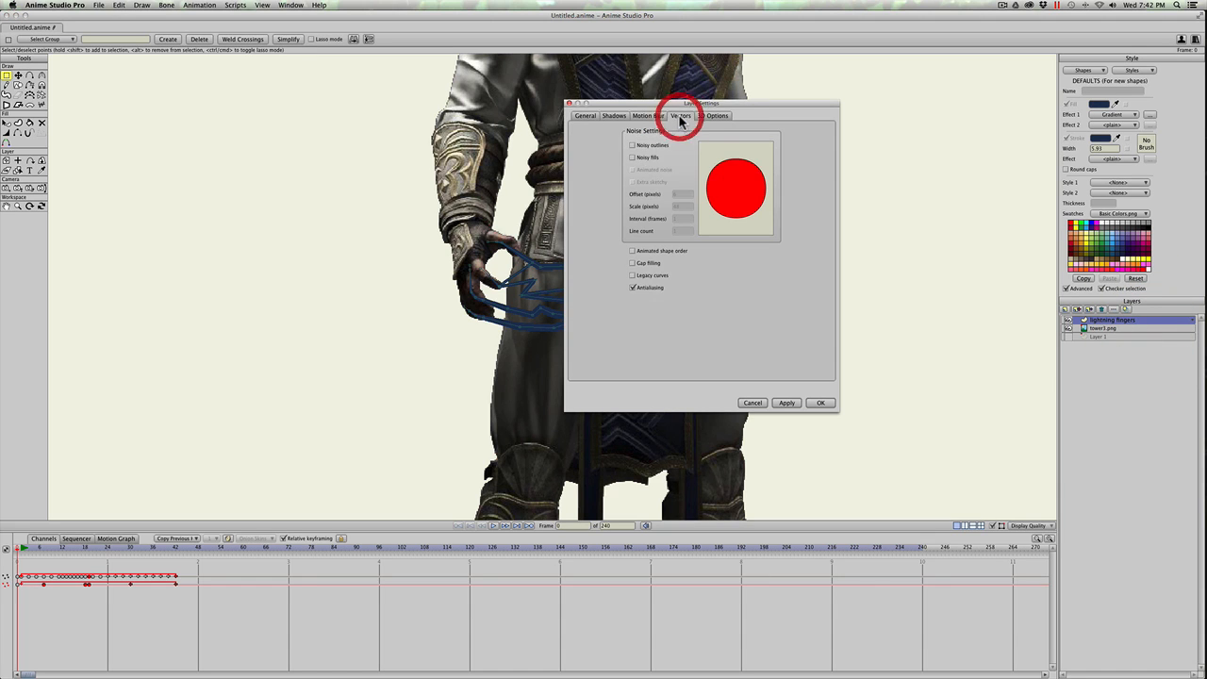
click(632, 145)
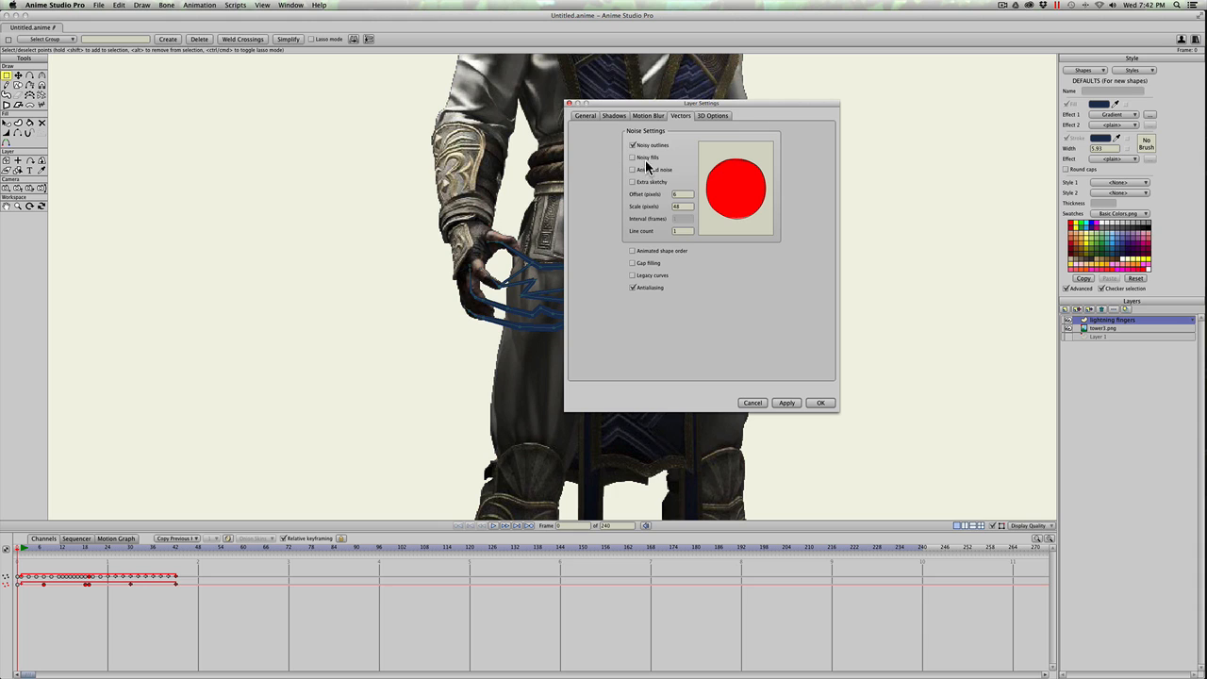
click(633, 170)
click(632, 181)
drag(681, 197, 695, 218)
click(786, 403)
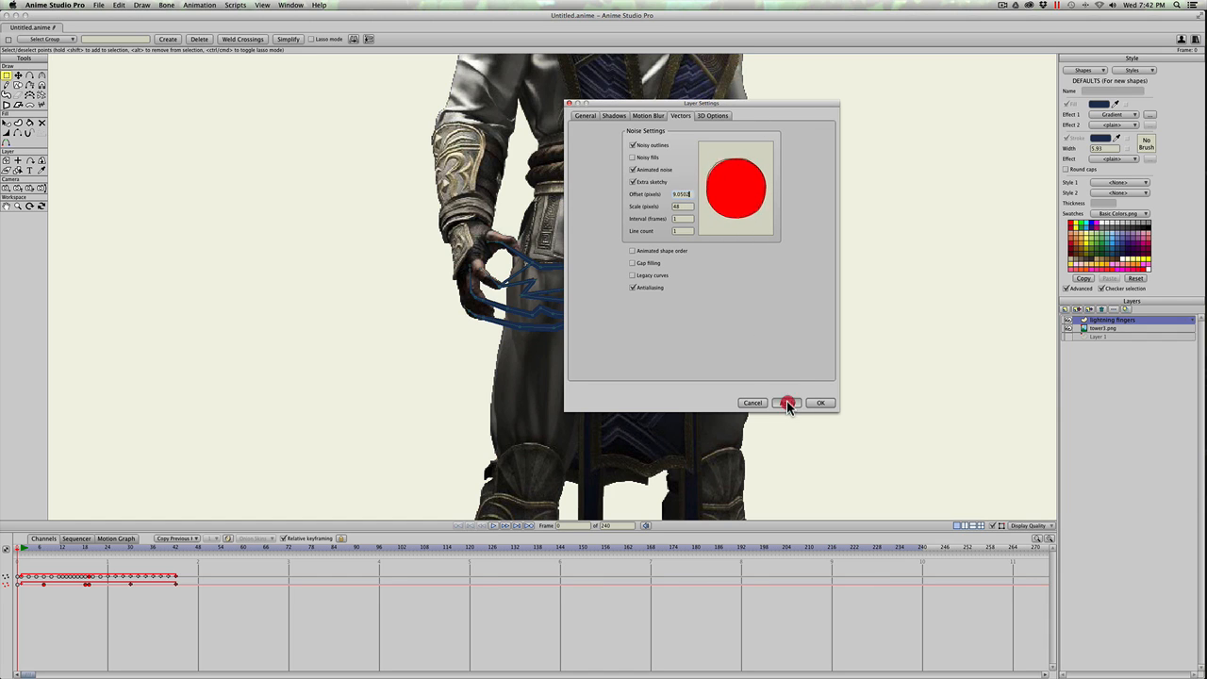
click(820, 403)
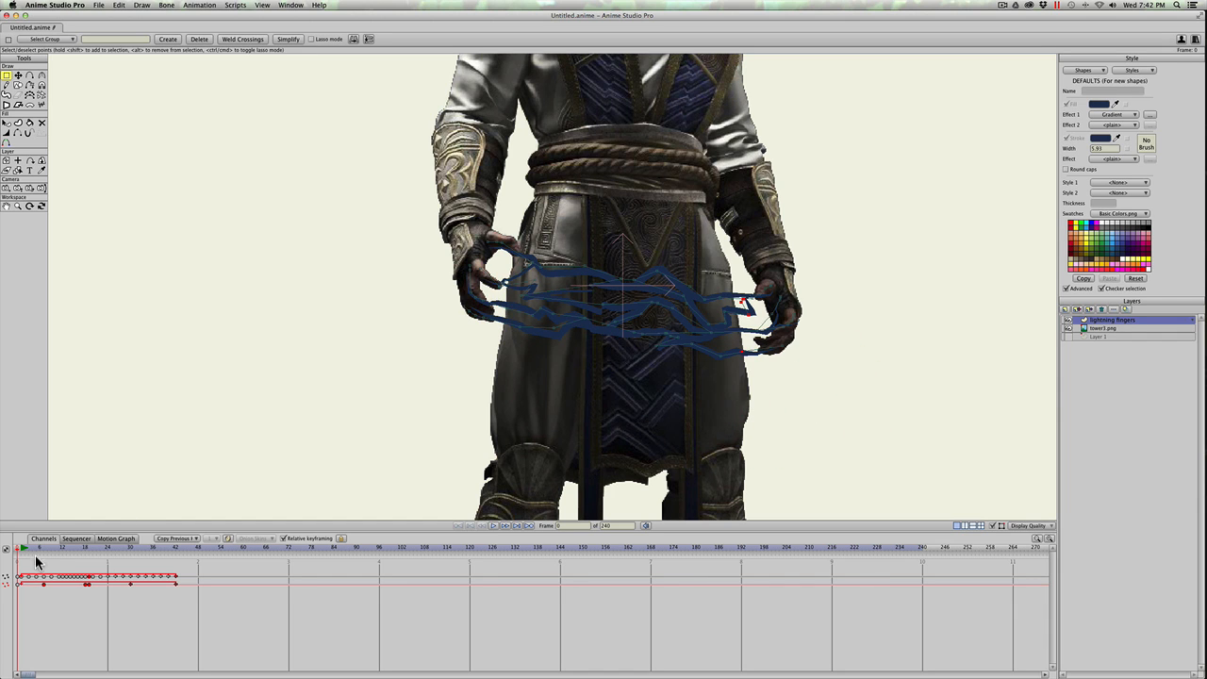
Scrub and play the noisy lightning strands to check their motion, then return to frame 0.
drag(33, 554, 107, 548)
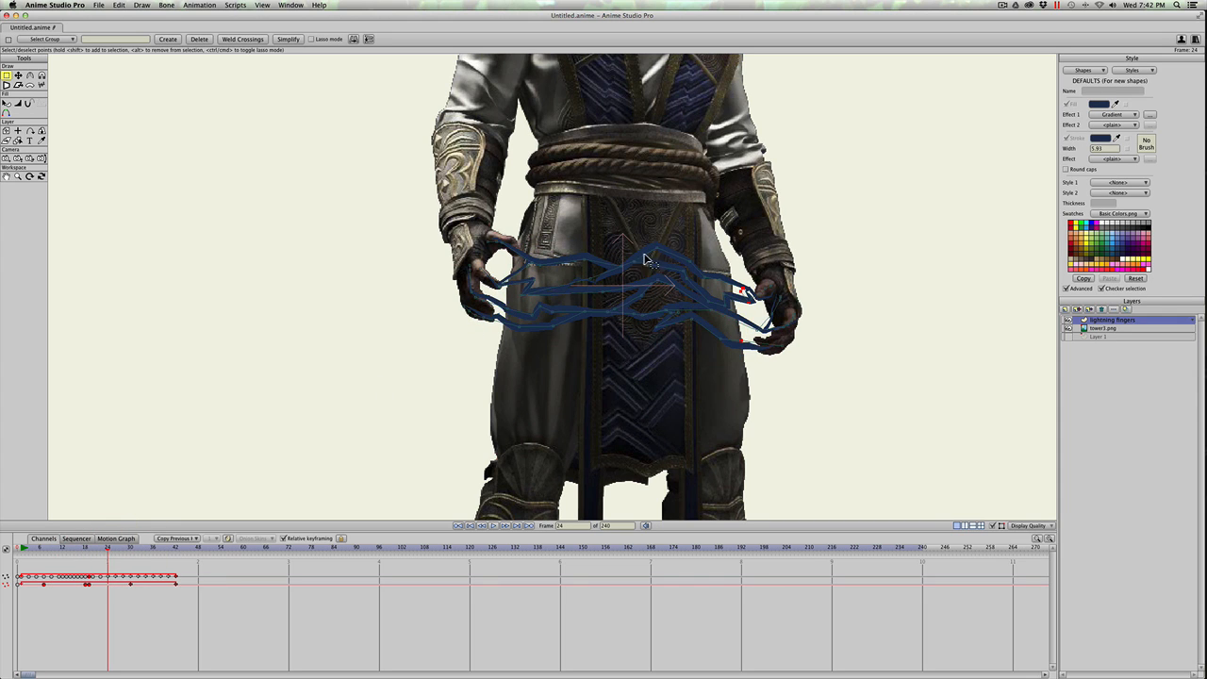
key(space)
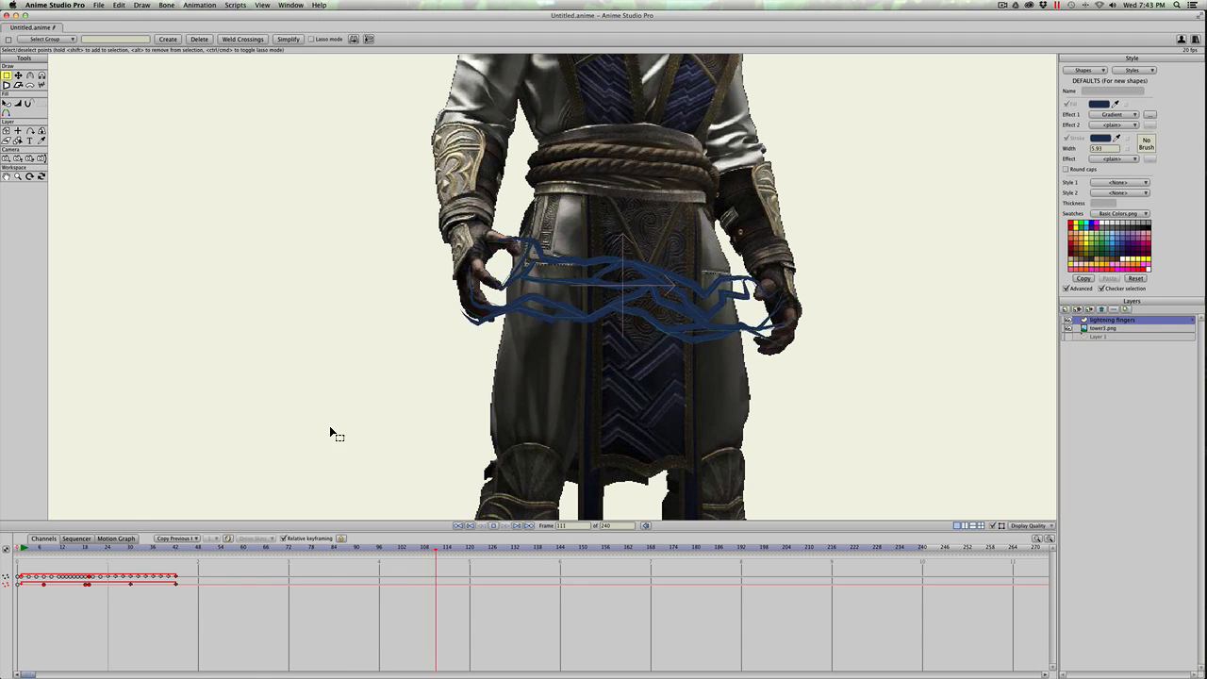
click(4, 548)
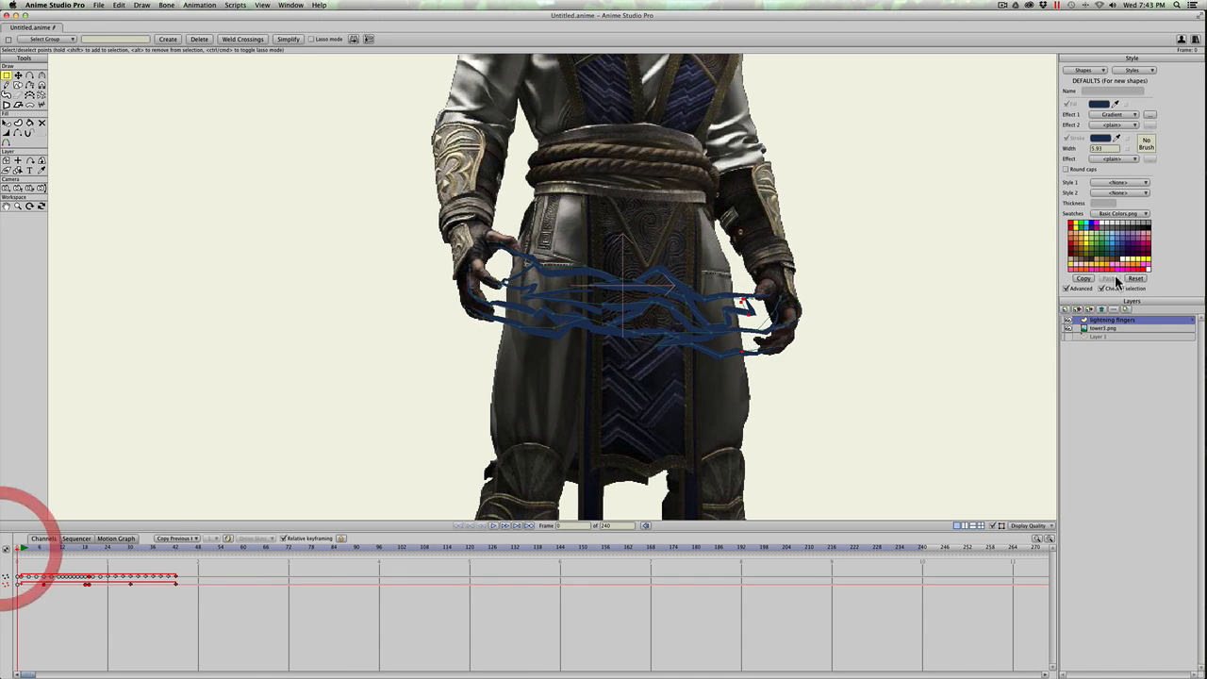
Show the Layer 1 background and render frame 0 to check the lightning against it.
click(1067, 336)
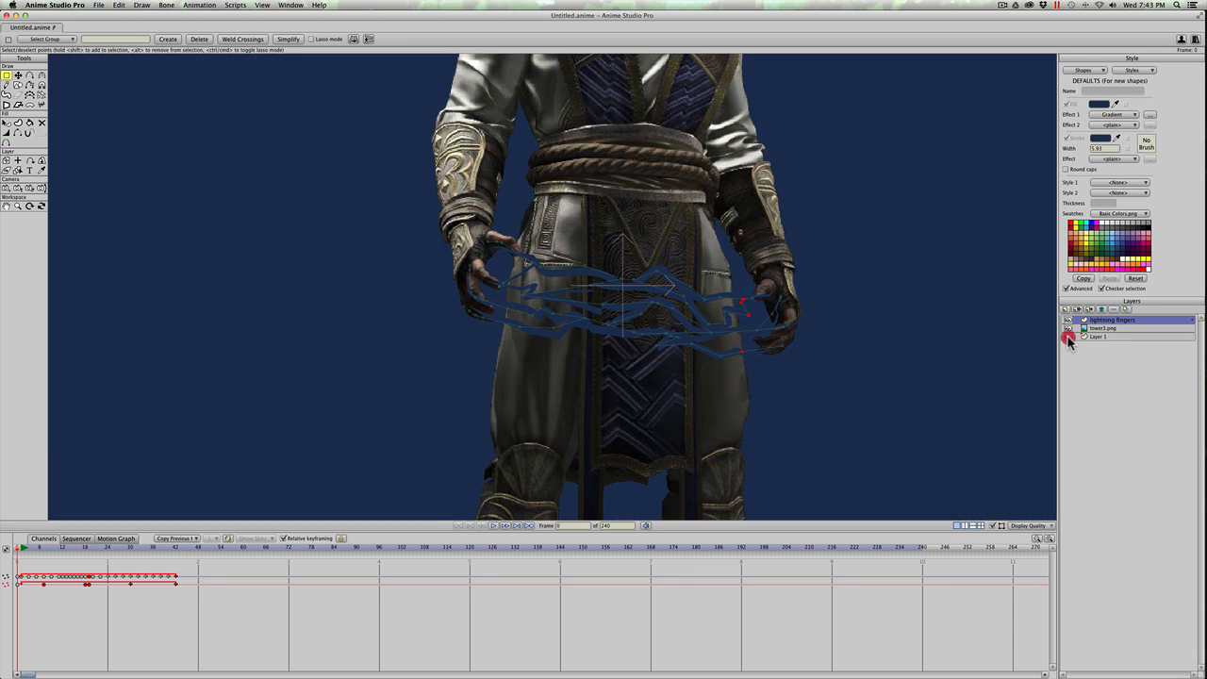
scroll(583, 370, down, 4)
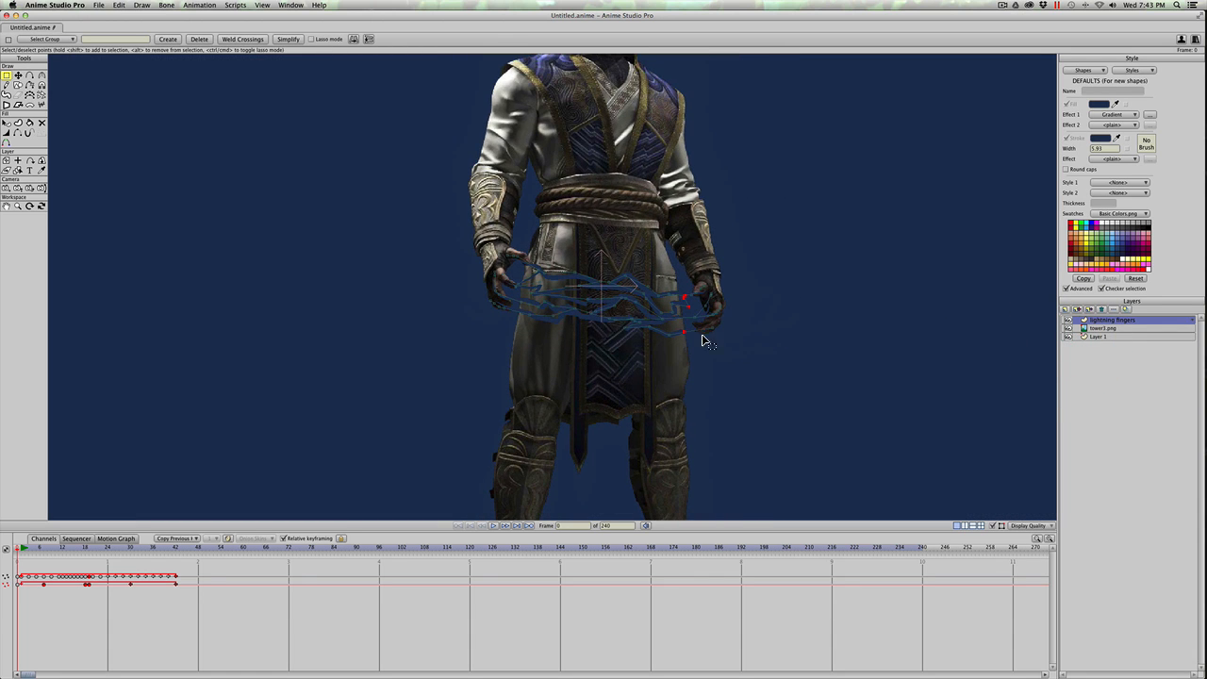
key(super+r)
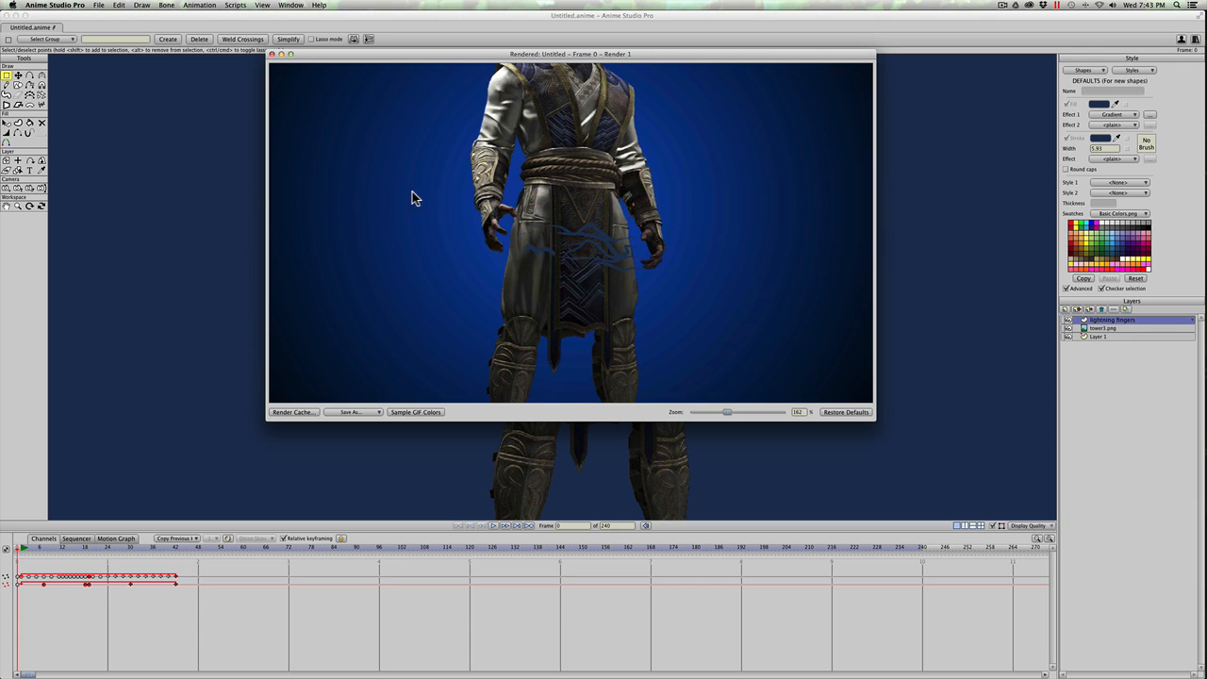
click(271, 55)
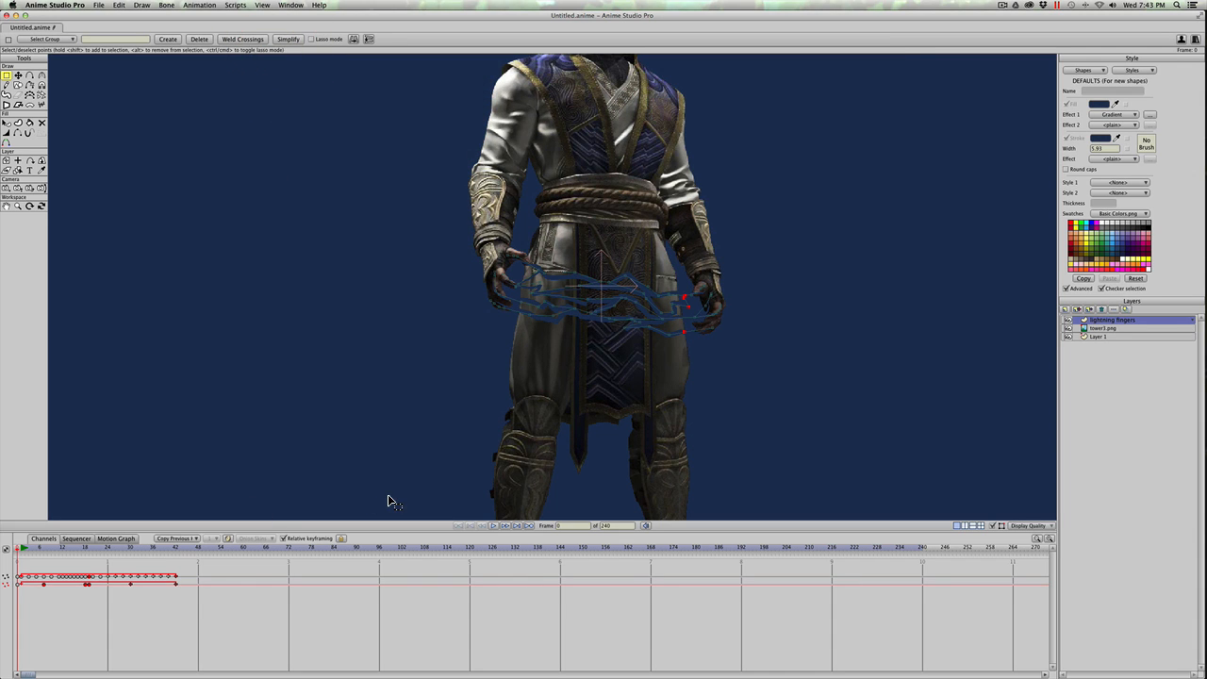
Select all the lightning points and reduce their line width to about 18 percent.
key(super+a)
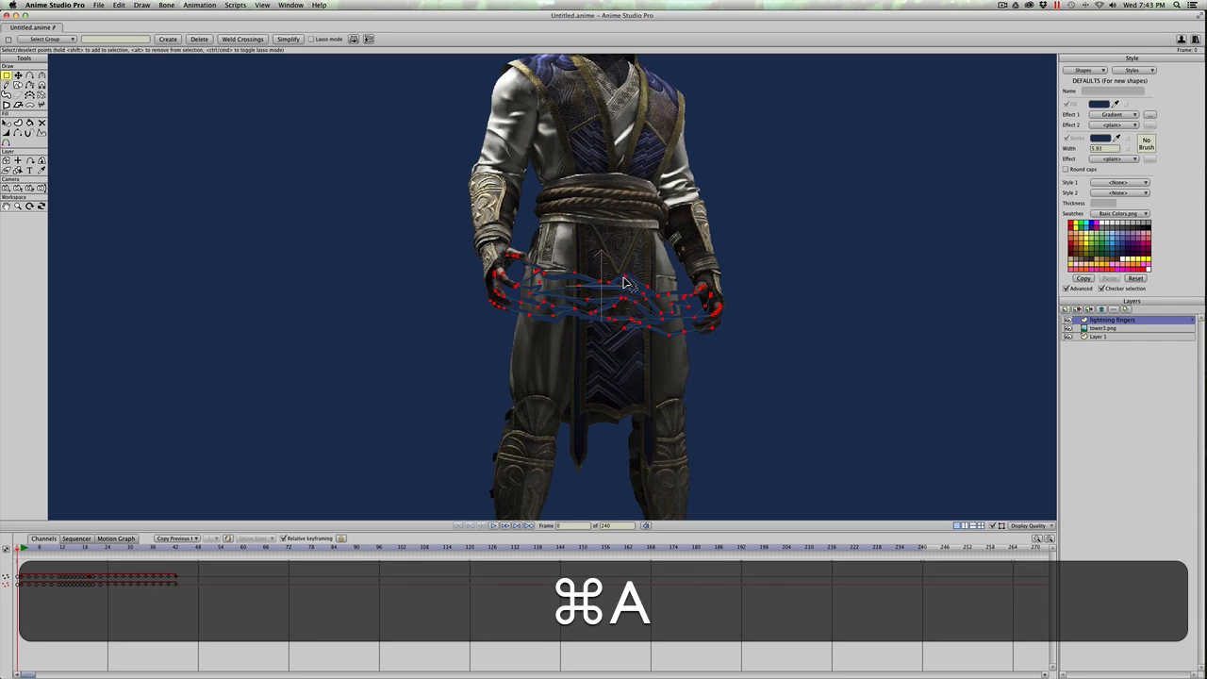
key(w)
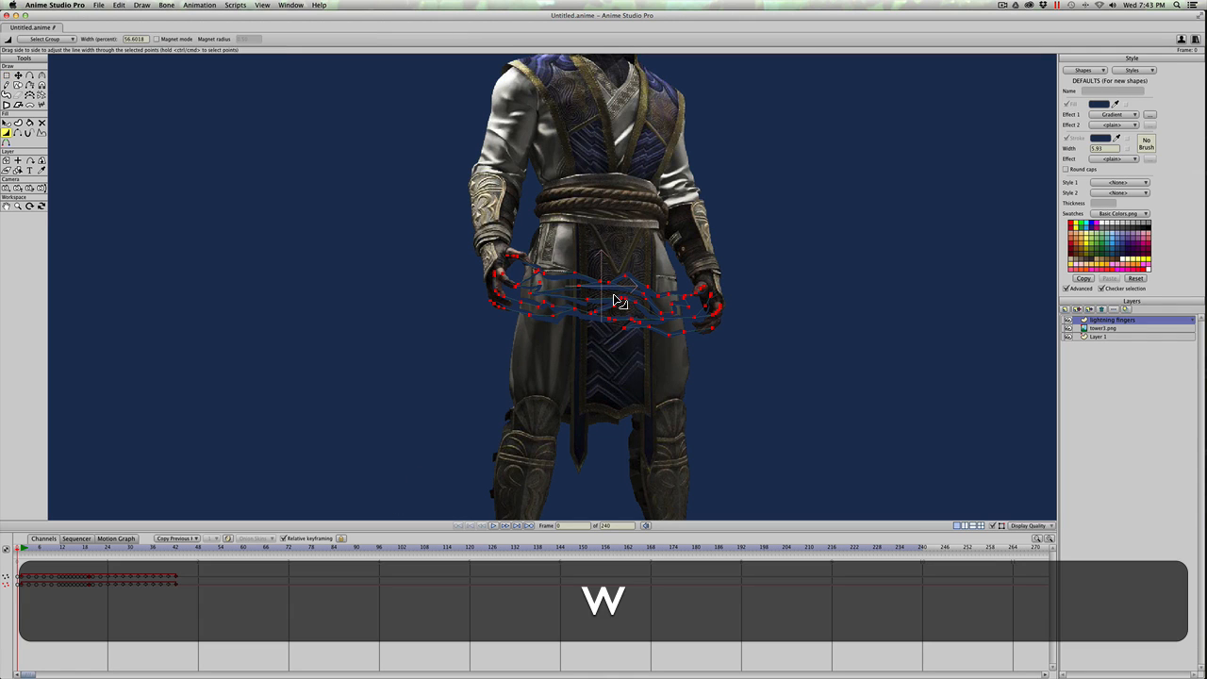
scroll(615, 330, up, 3)
mouse_move(685, 328)
mouse_down()
mouse_move(642, 323)
mouse_move(663, 323)
mouse_up()
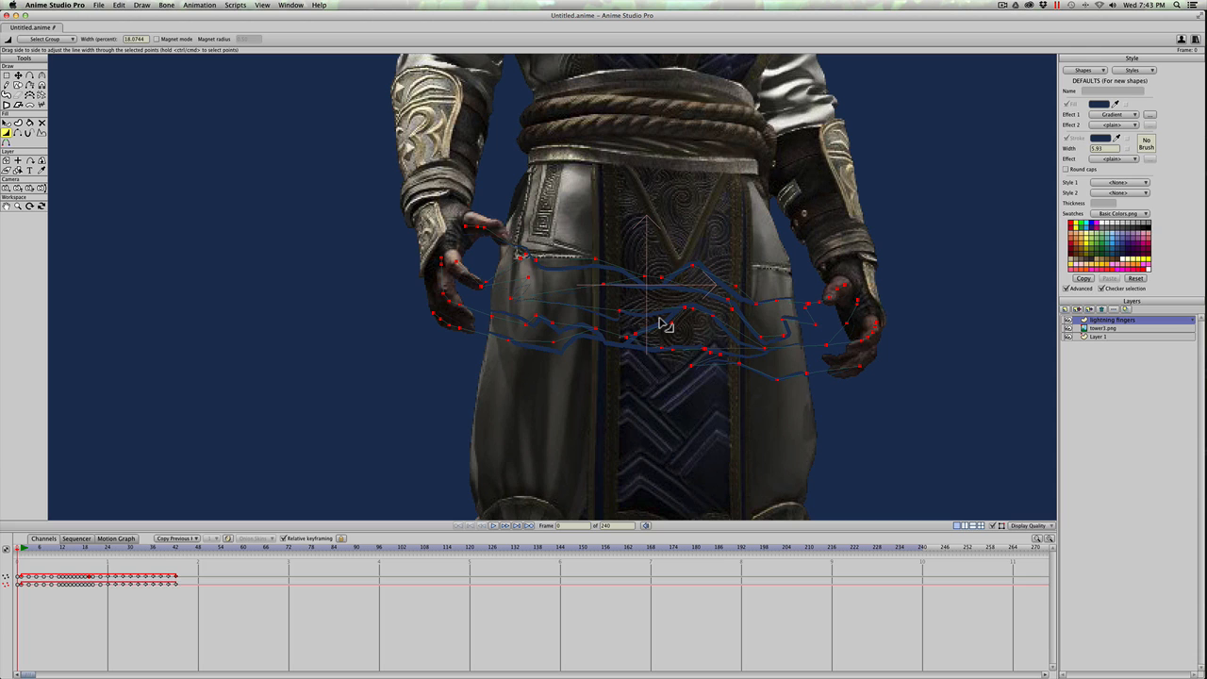
Render frame 0 to check the thinner lightning lines against the character and background.
key(super+r)
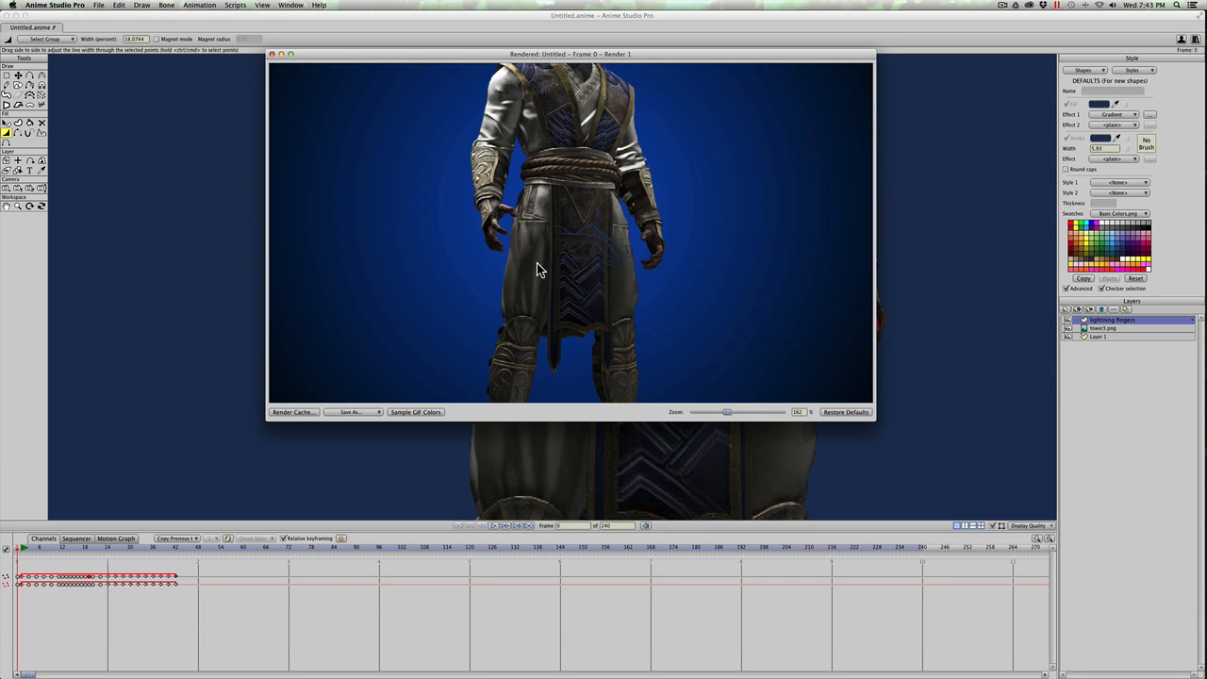
click(271, 56)
scroll(559, 269, down, 2)
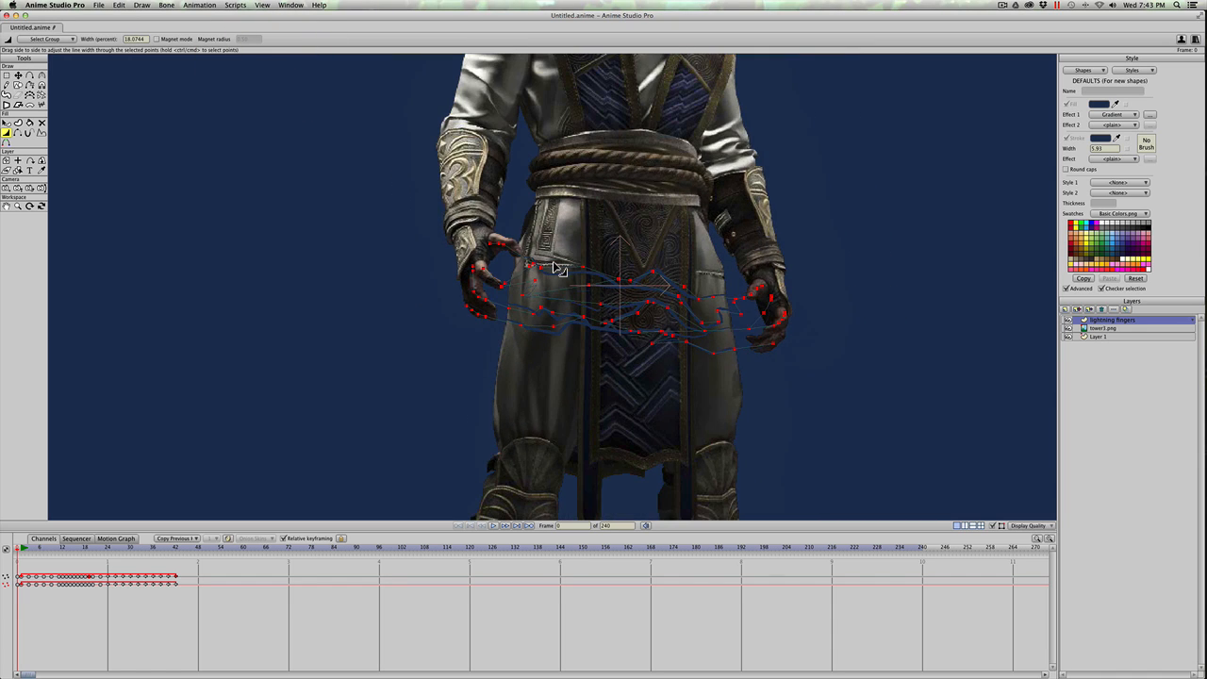
Set the lightning fingers layer's blending mode to Add and render frame 0 to check the effect.
double_click(1158, 323)
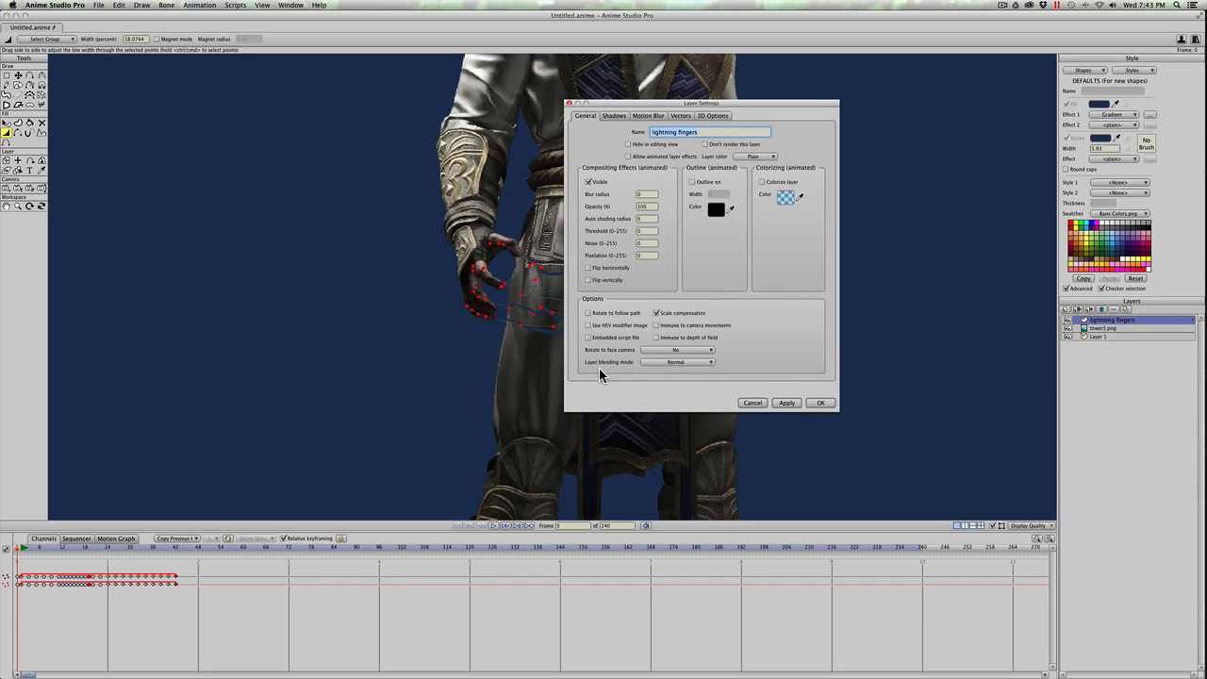
click(669, 364)
click(681, 390)
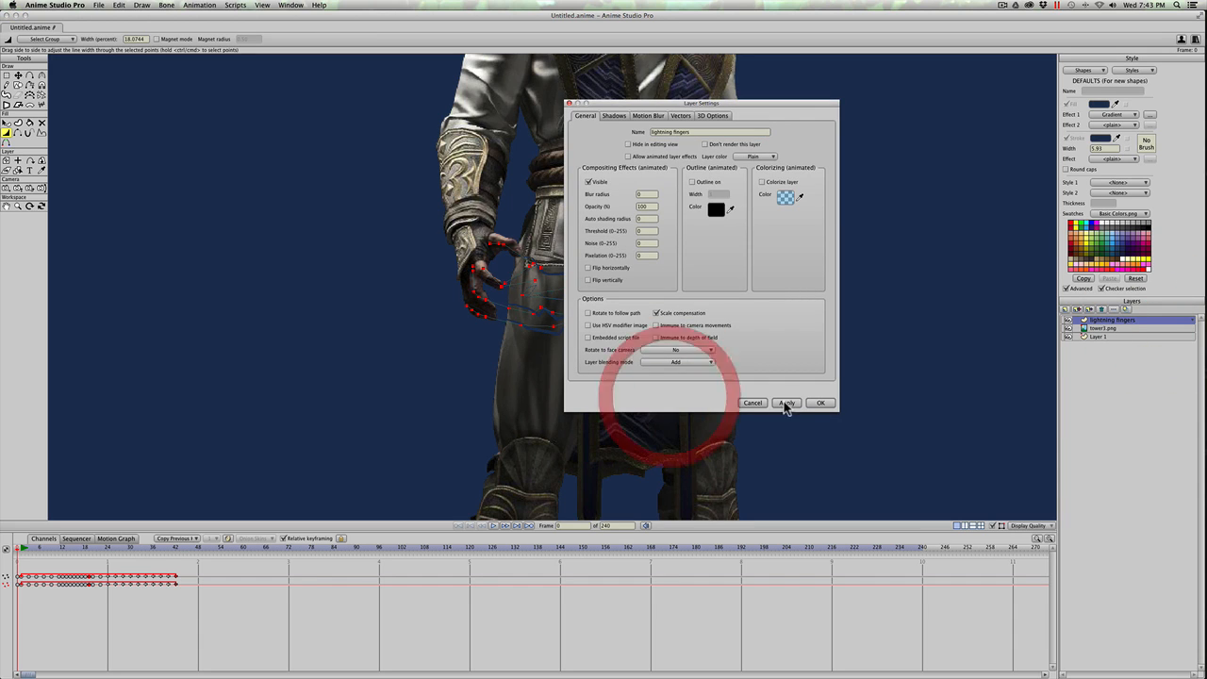
click(820, 403)
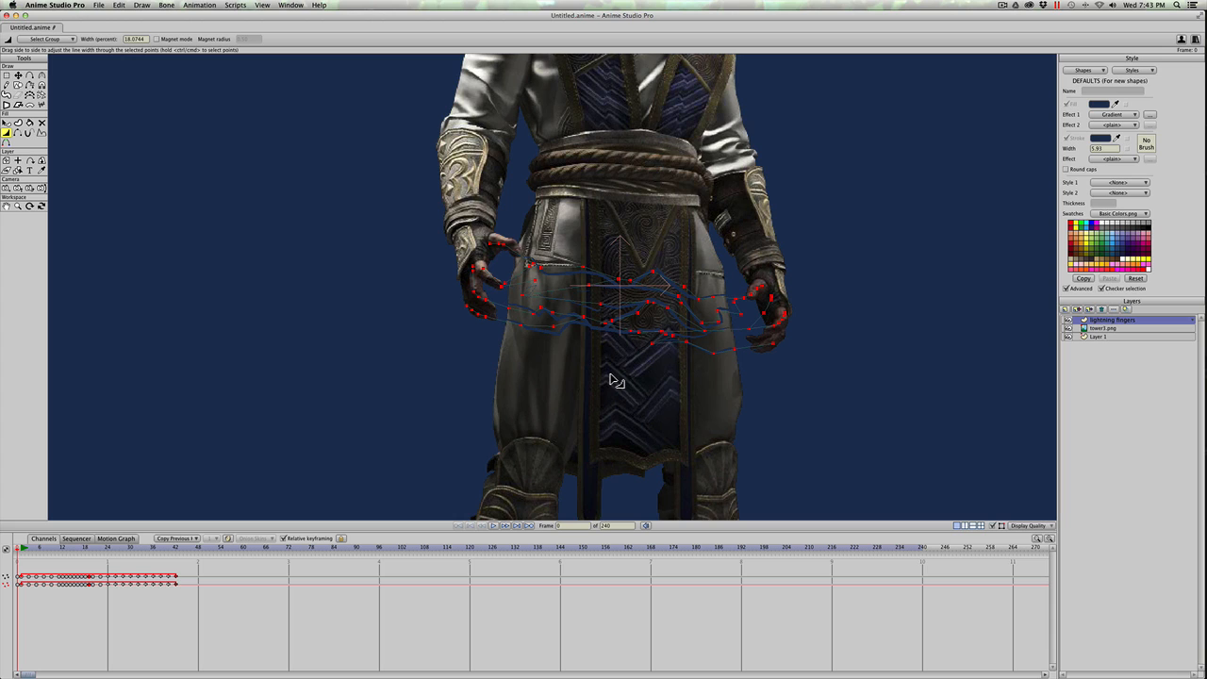
key(super+r)
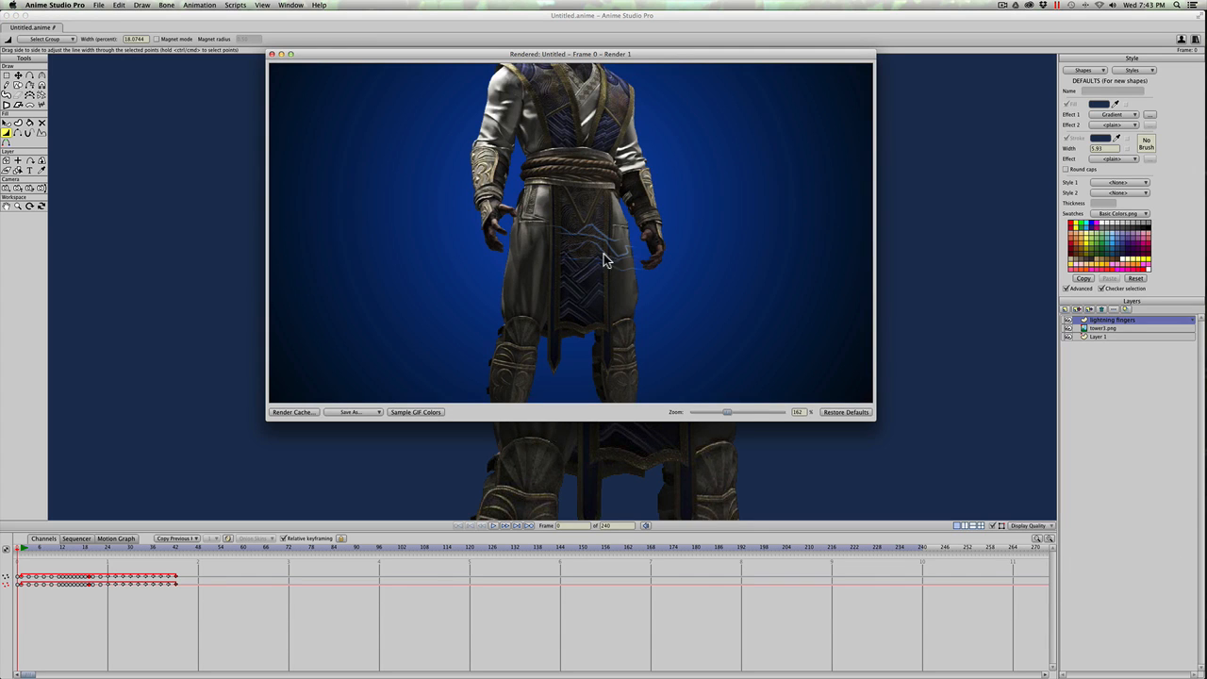
click(271, 55)
click(272, 53)
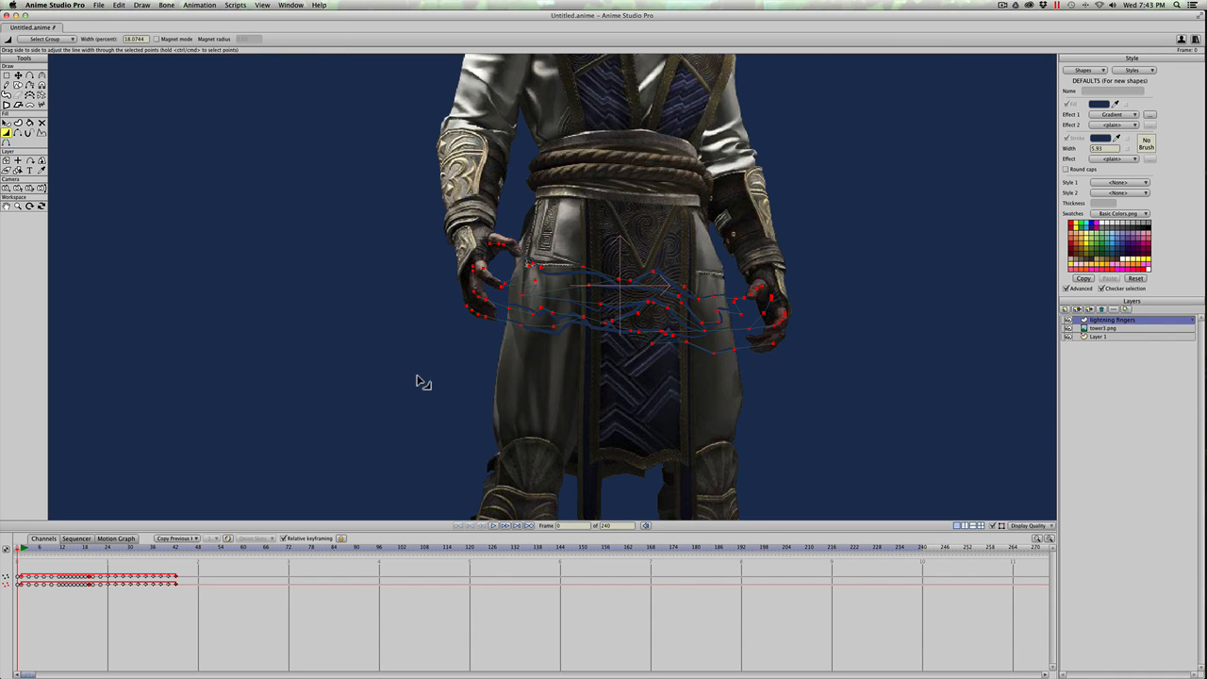
Try a line width of about 50 percent on the selected lightning points and test it in a render.
key(w)
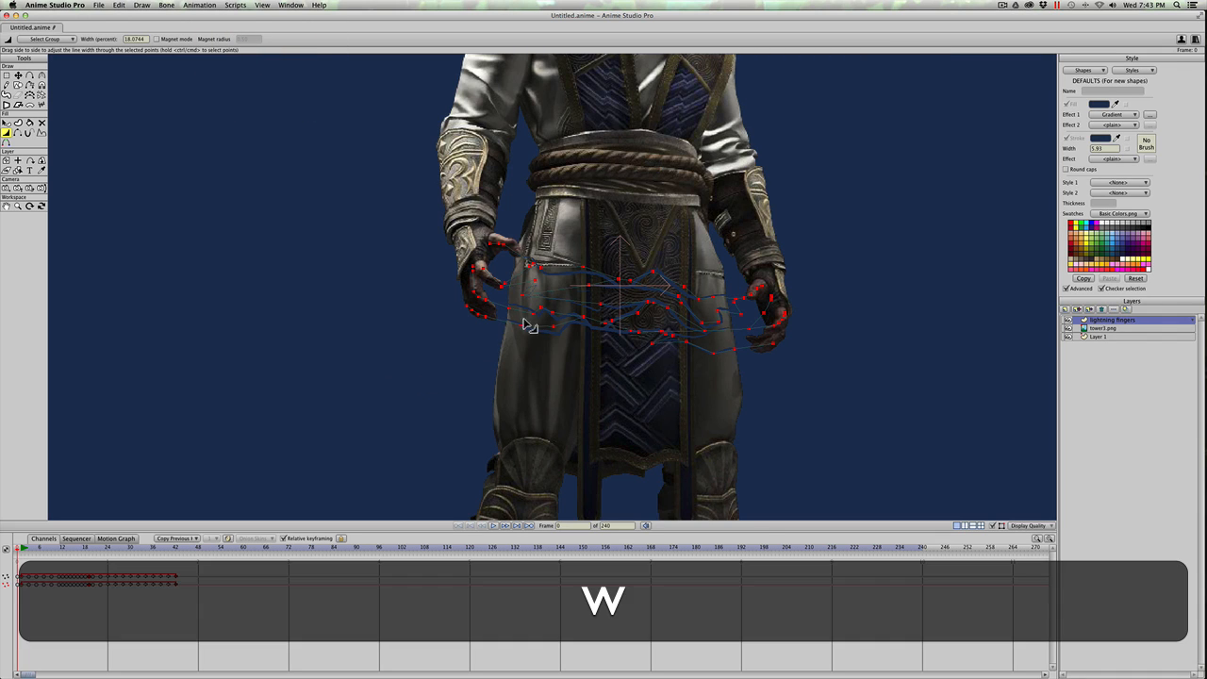
drag(534, 325, 541, 325)
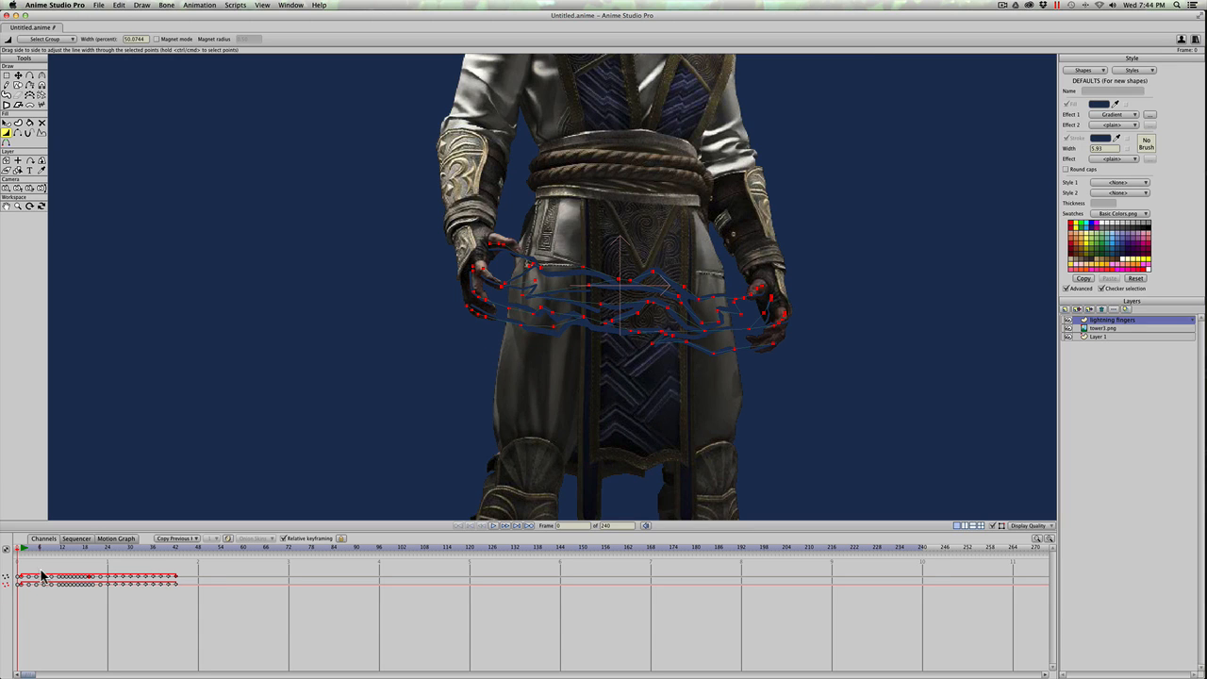
key(super+r)
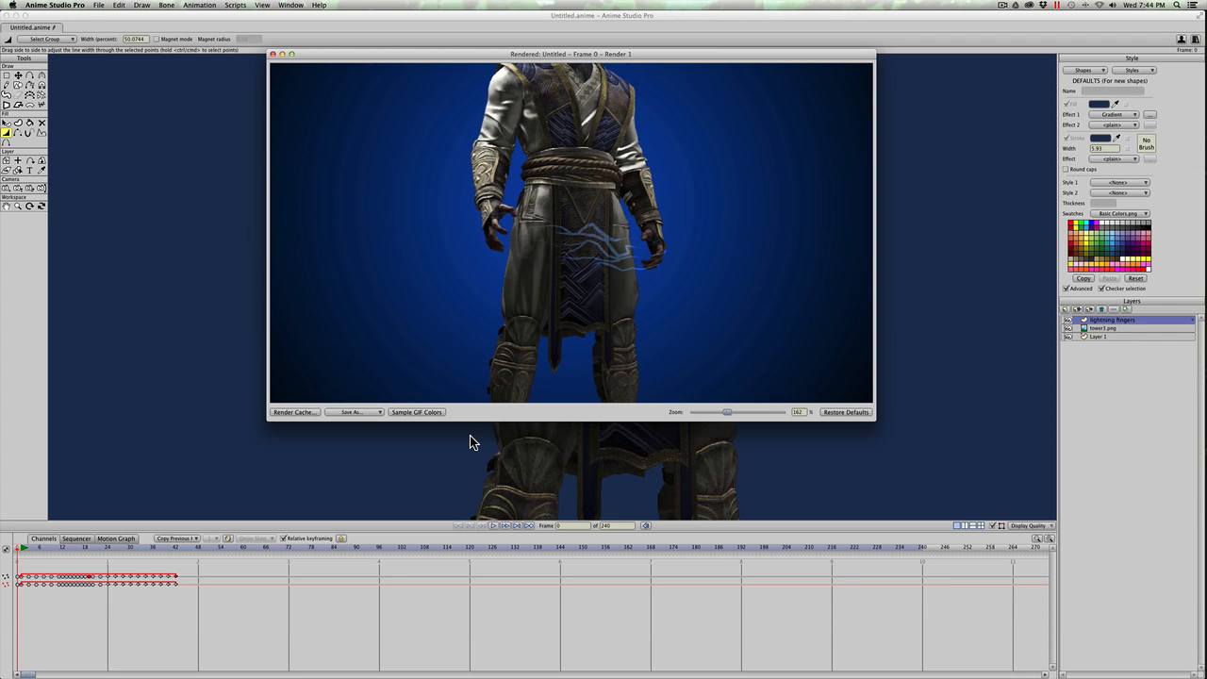
click(274, 56)
Try reducing the lightning points' line width to 42 percent and check it in a render of frame 0.
key(w)
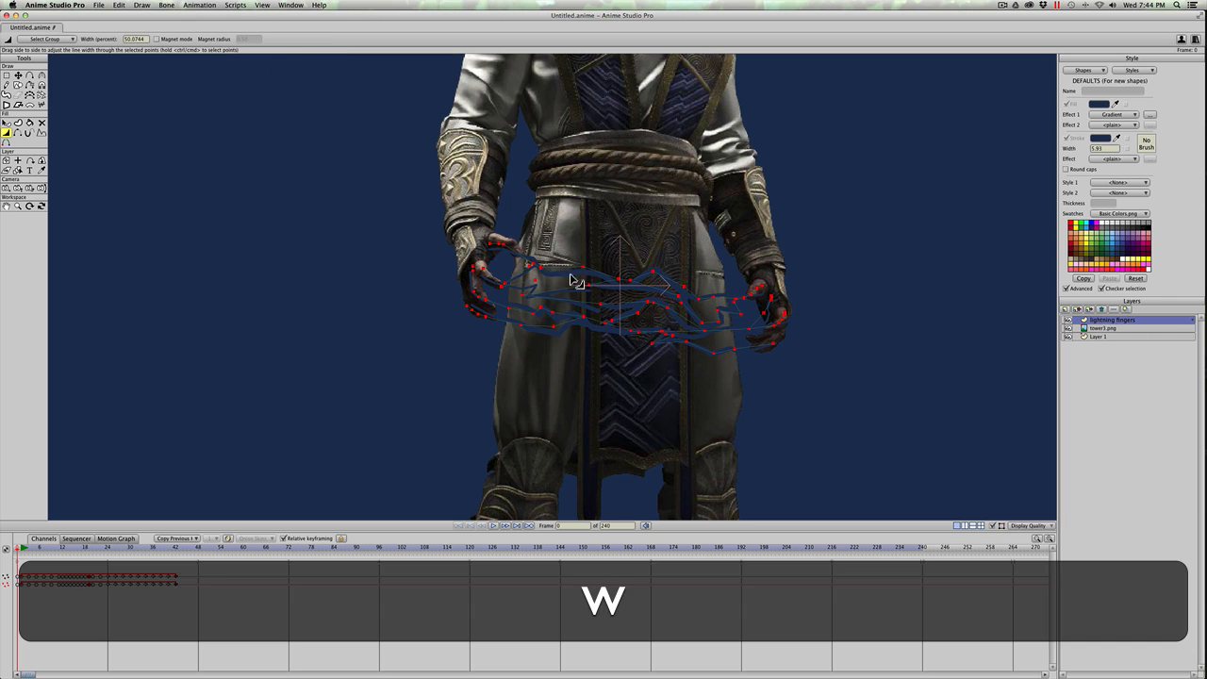
mouse_move(661, 292)
mouse_down()
mouse_move(494, 298)
mouse_move(562, 298)
mouse_up()
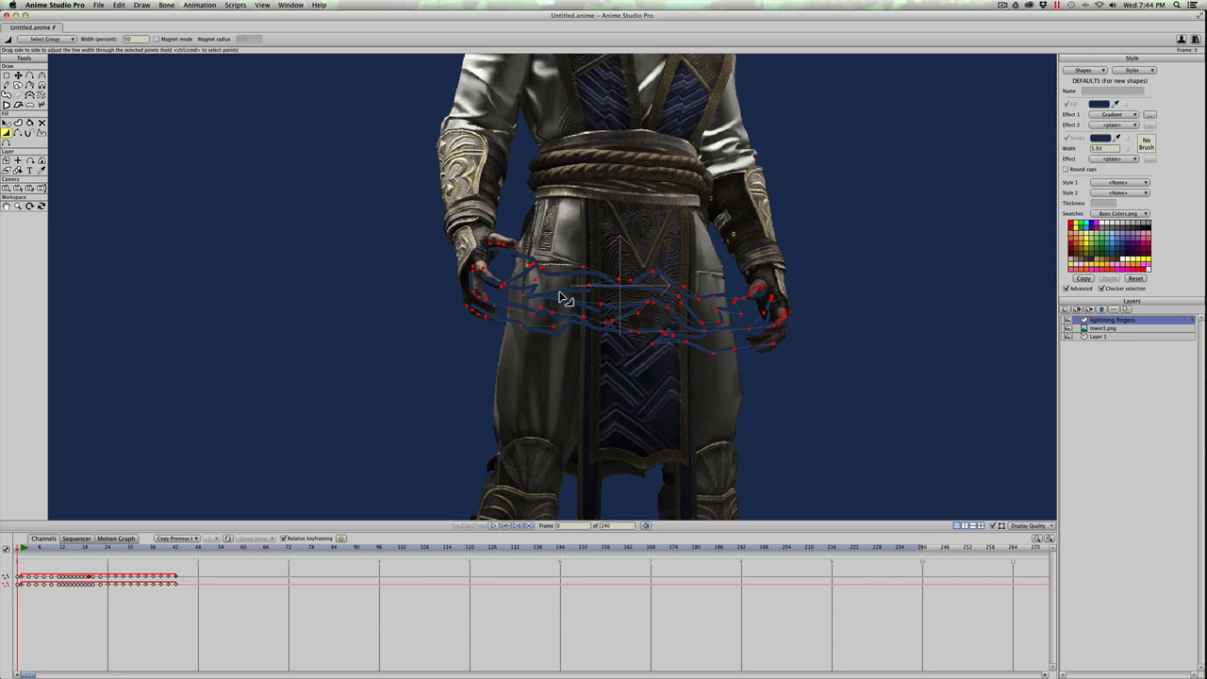
drag(566, 299, 523, 299)
key(super+r)
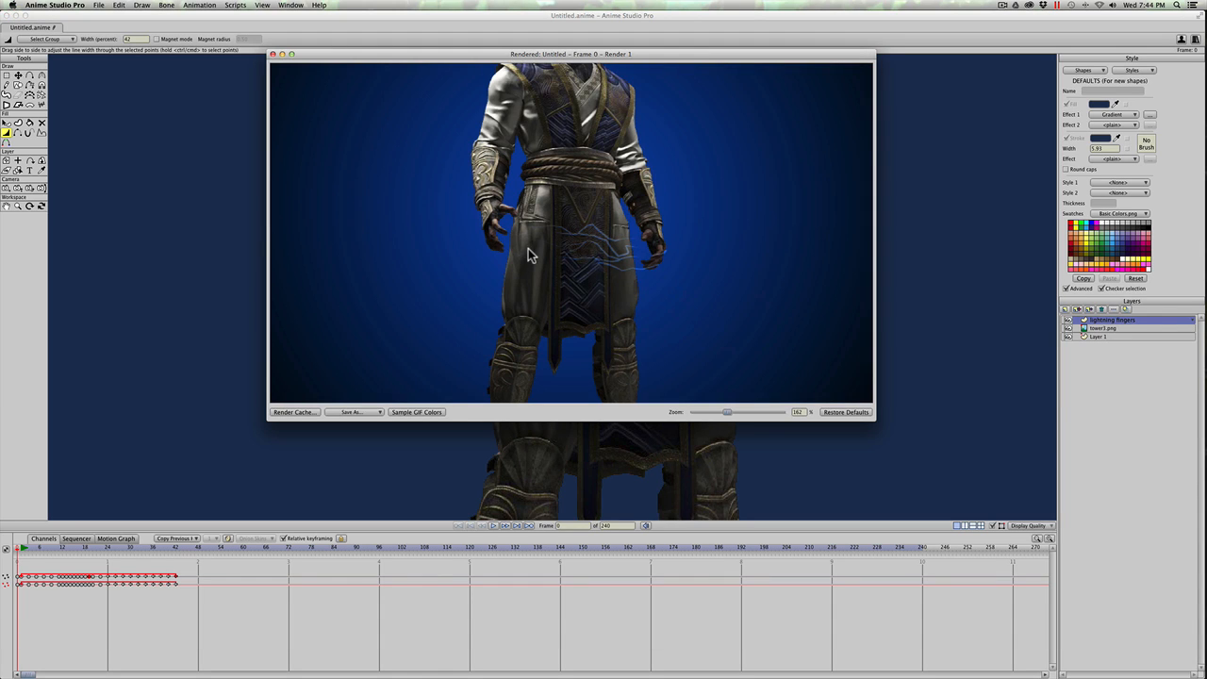
click(270, 54)
Try line widths of 152 and 50 percent on the lightning points, rendering frame 0 for each.
key(w)
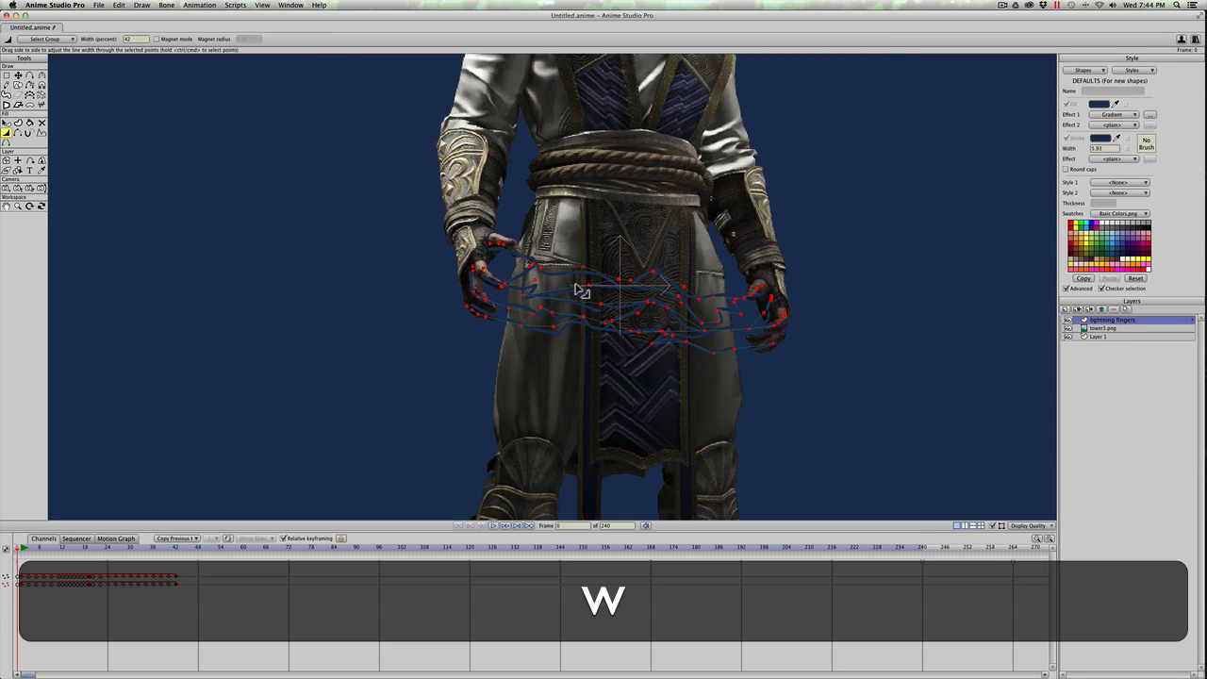
drag(581, 288, 609, 310)
key(super+r)
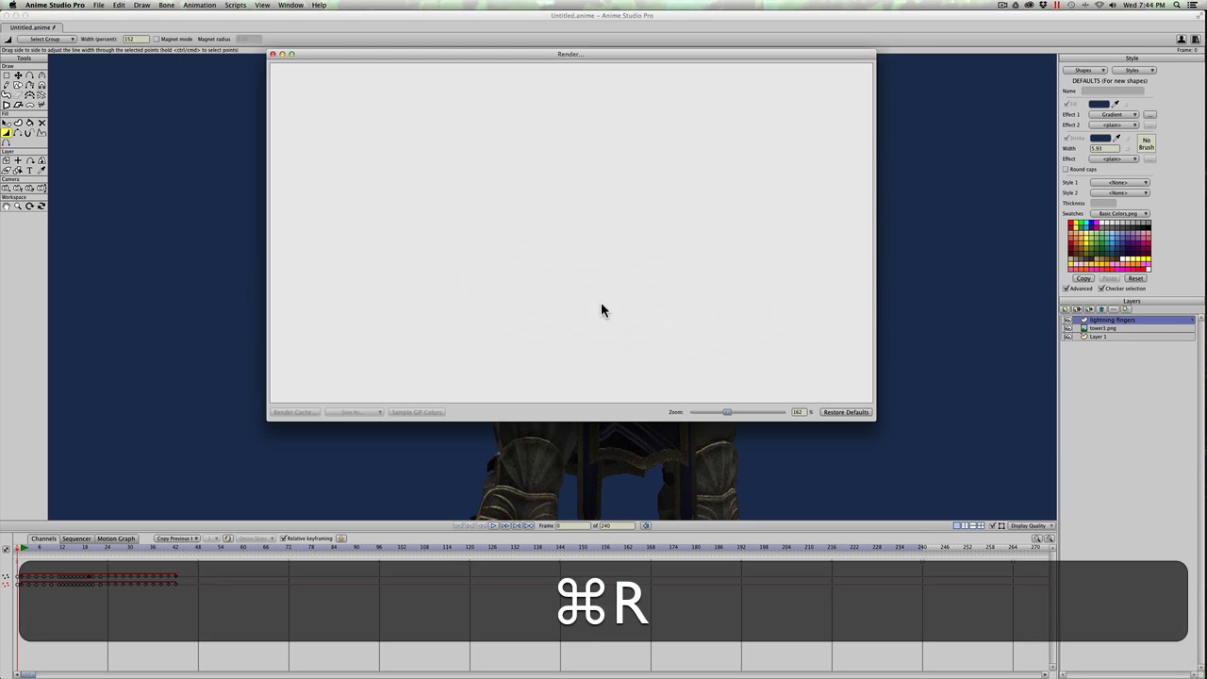
click(272, 54)
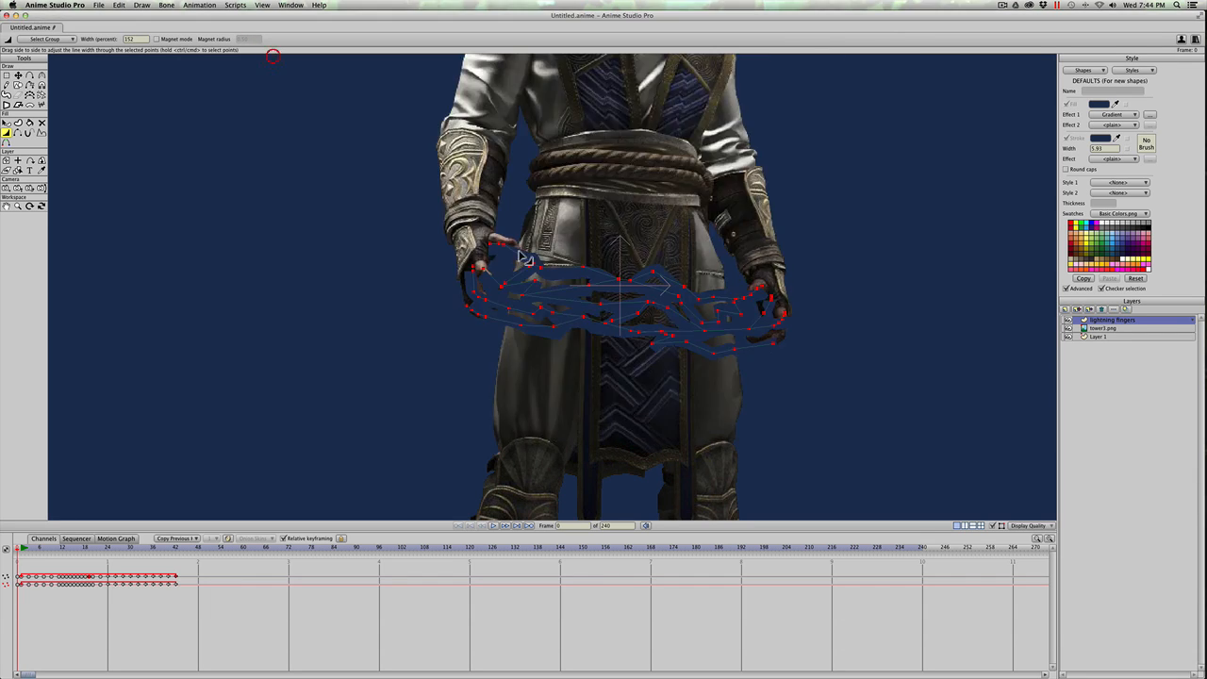
drag(538, 292, 534, 296)
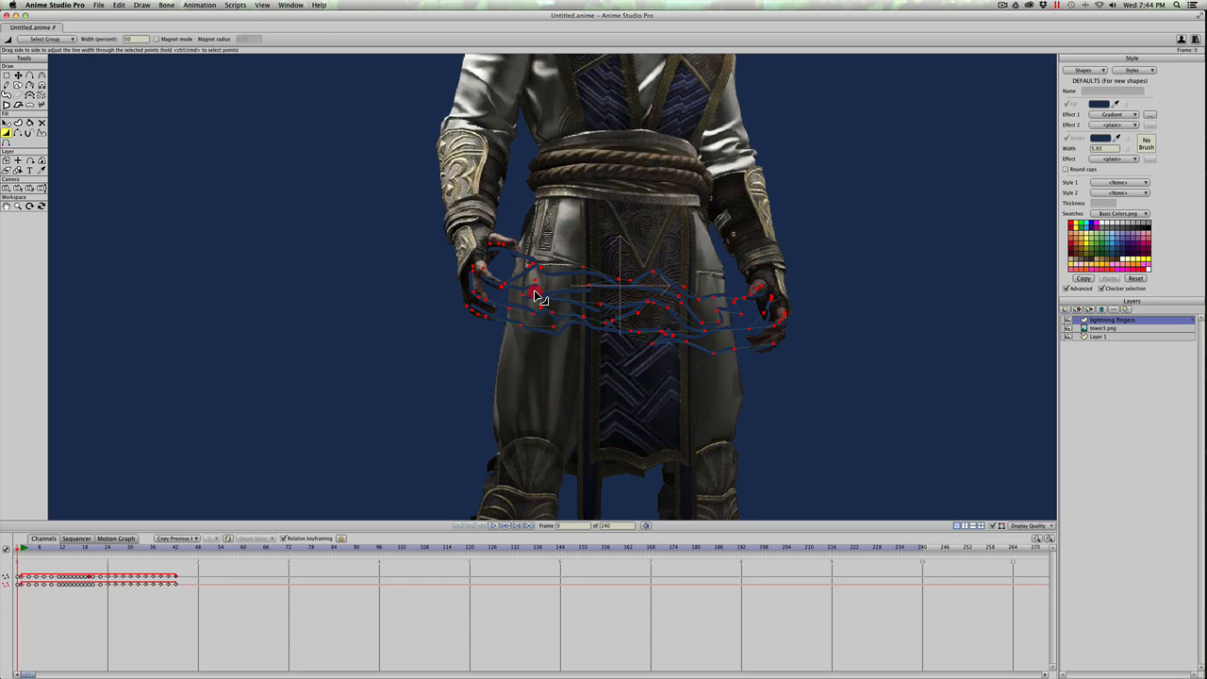
key(super+r)
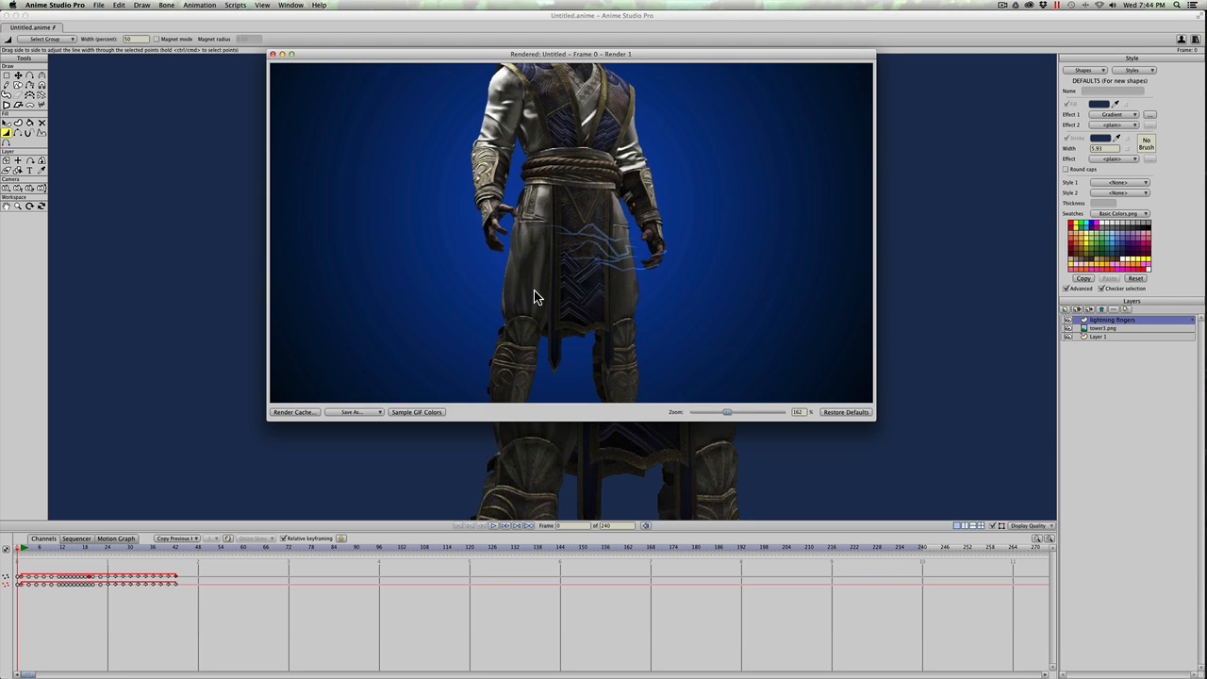
click(273, 53)
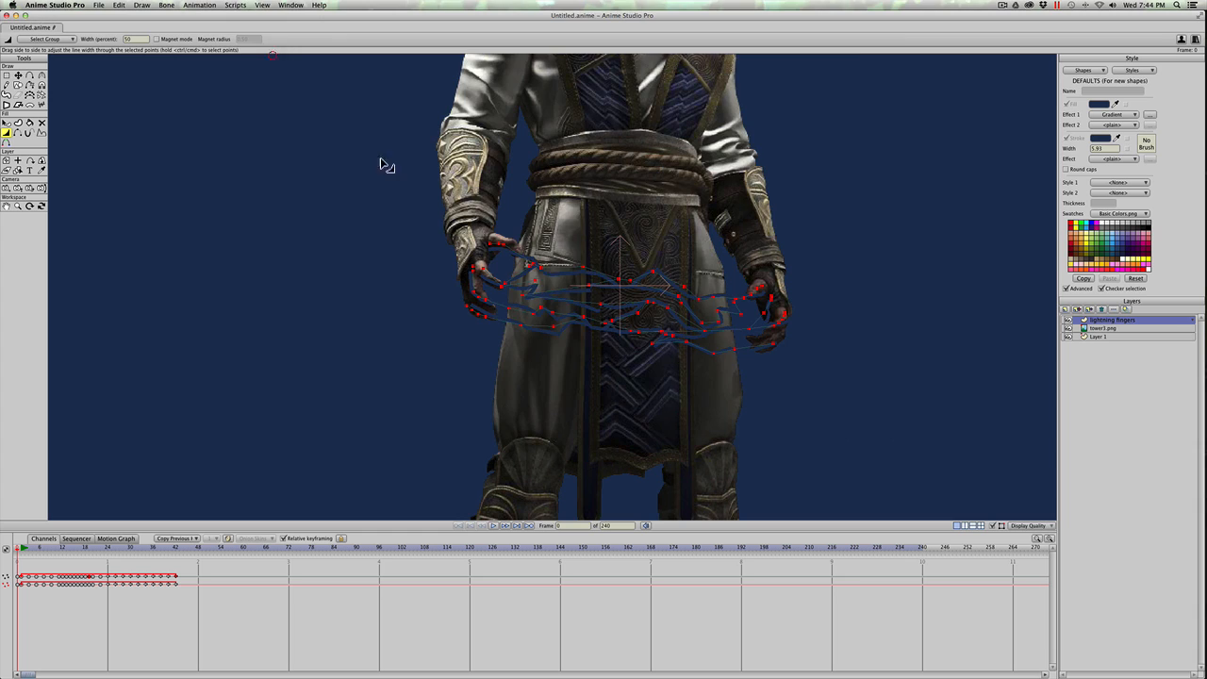
Test a 90 percent line width in a render, then set the lightning points' width to 56 percent.
drag(593, 318, 608, 315)
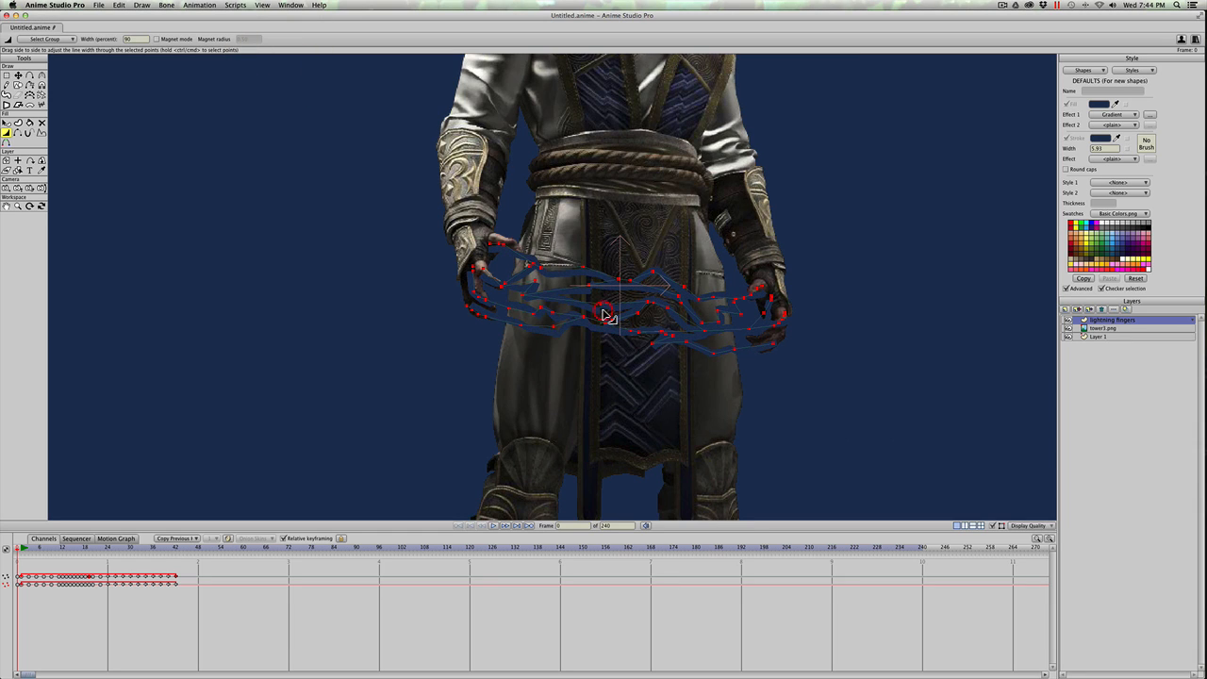
key(super+r)
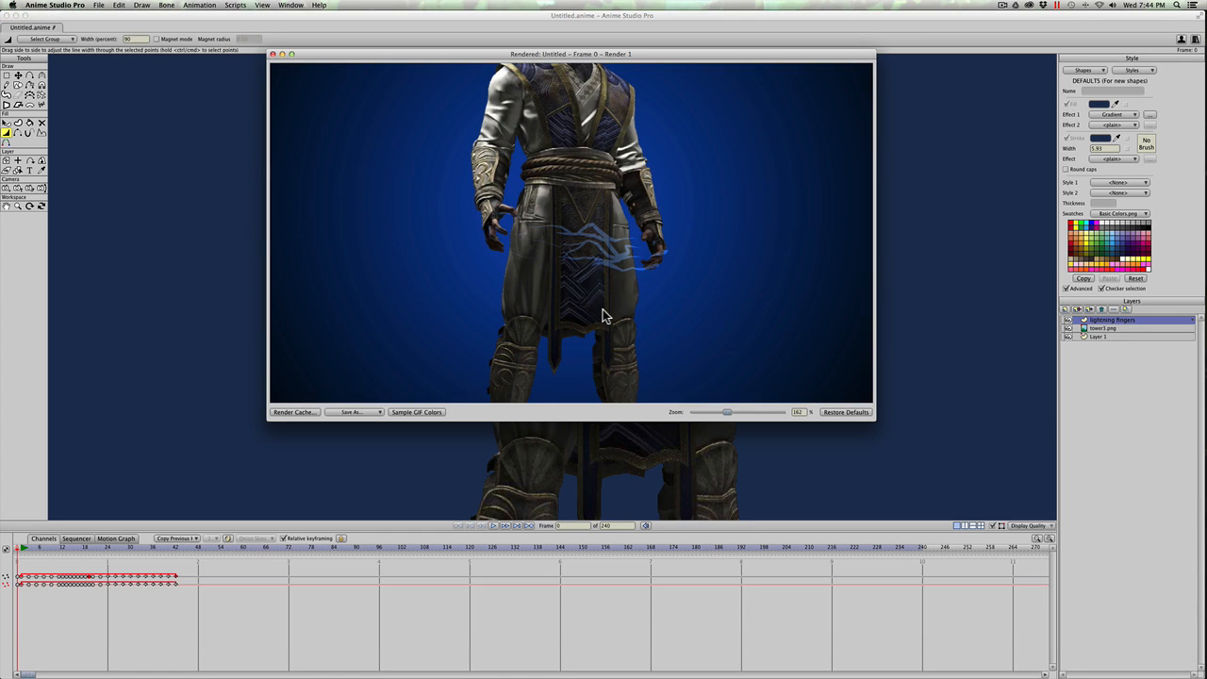
click(272, 53)
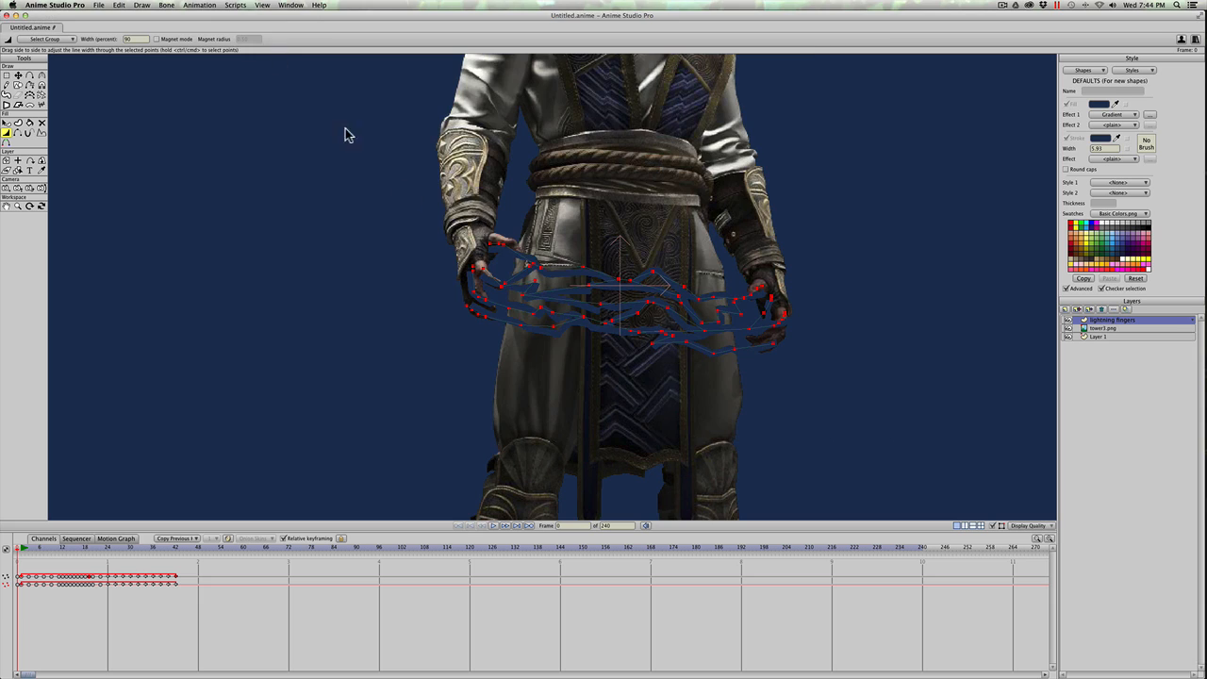
drag(560, 278, 562, 285)
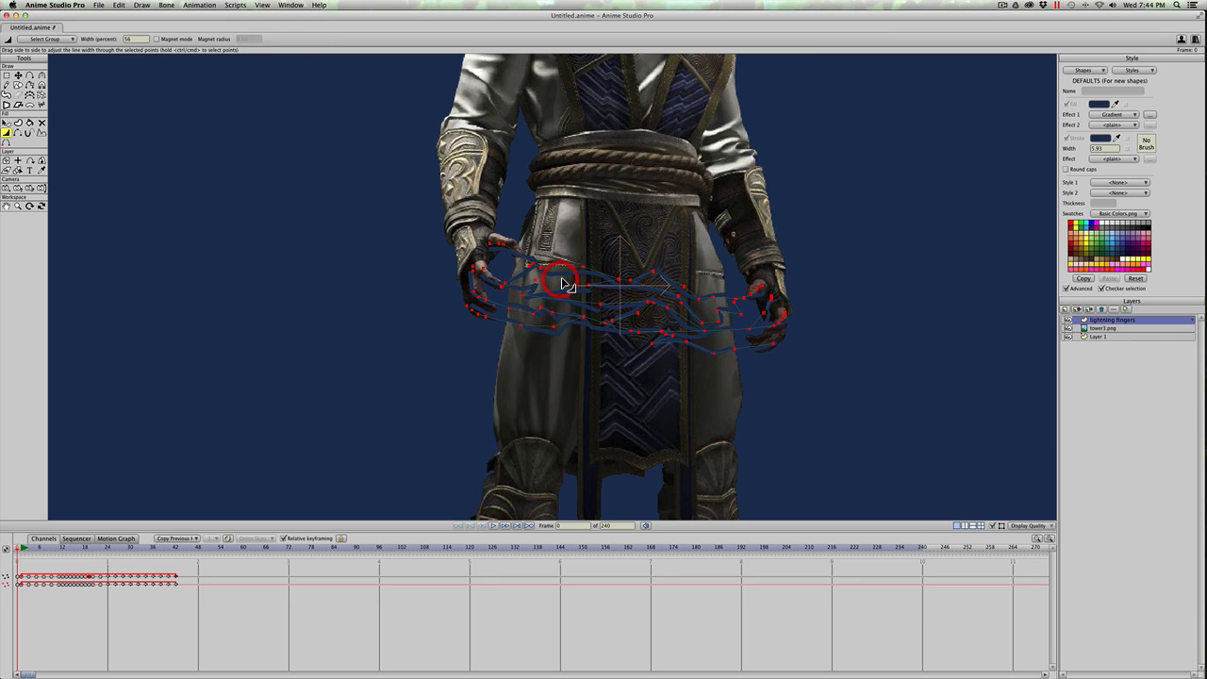
mouse_move(23, 548)
mouse_down()
mouse_move(62, 548)
mouse_move(15, 549)
mouse_up()
Duplicate the lightning fingers layer to intensify the glow and render frame 0.
click(1089, 311)
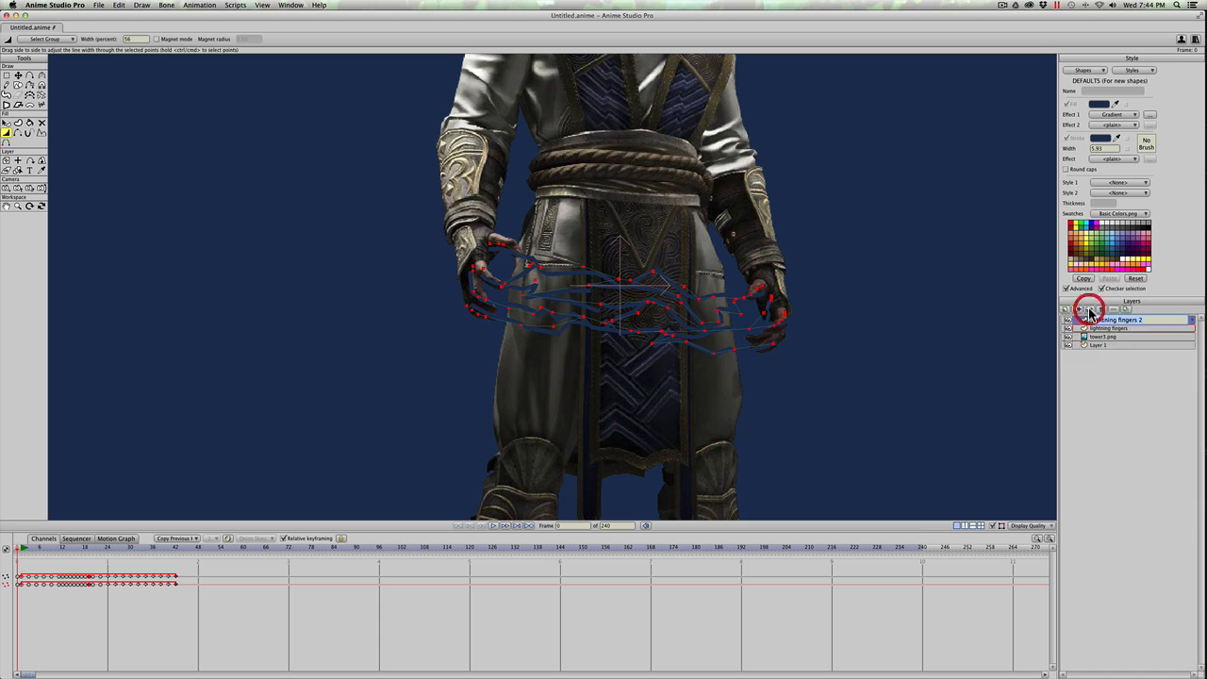
key(super+r)
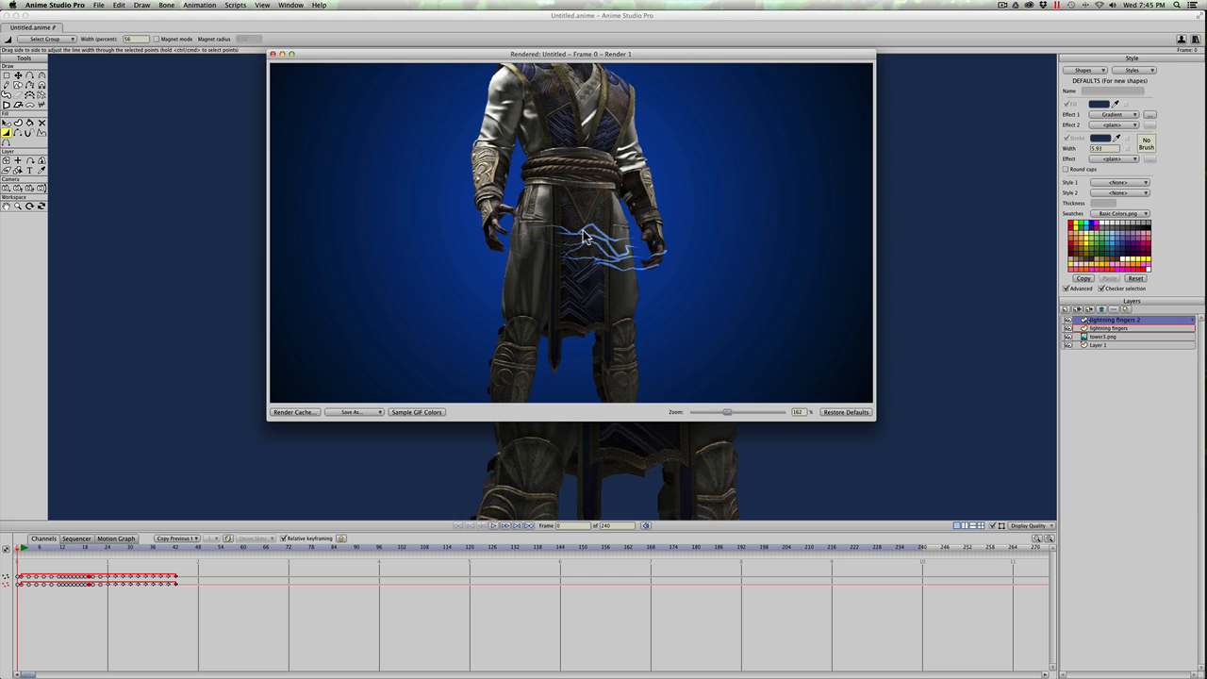
click(272, 54)
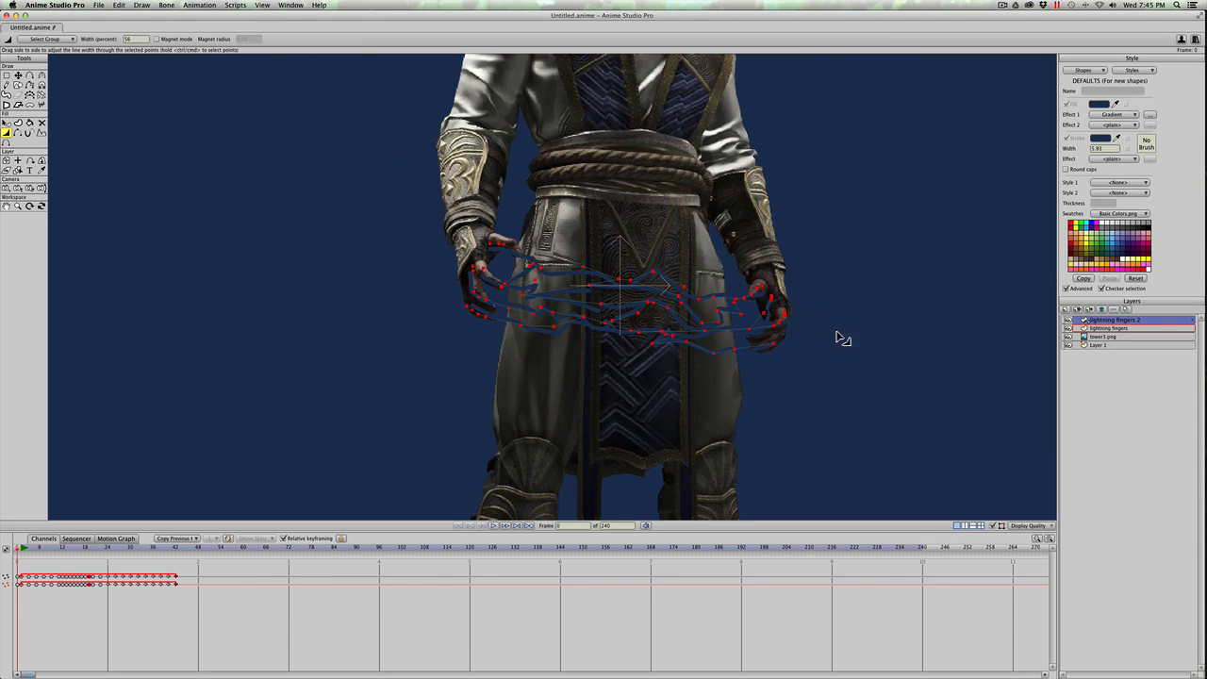
Duplicate the lightning fingers 2 layer and inspect the brighter lightning in a render of frame 0.
click(1088, 309)
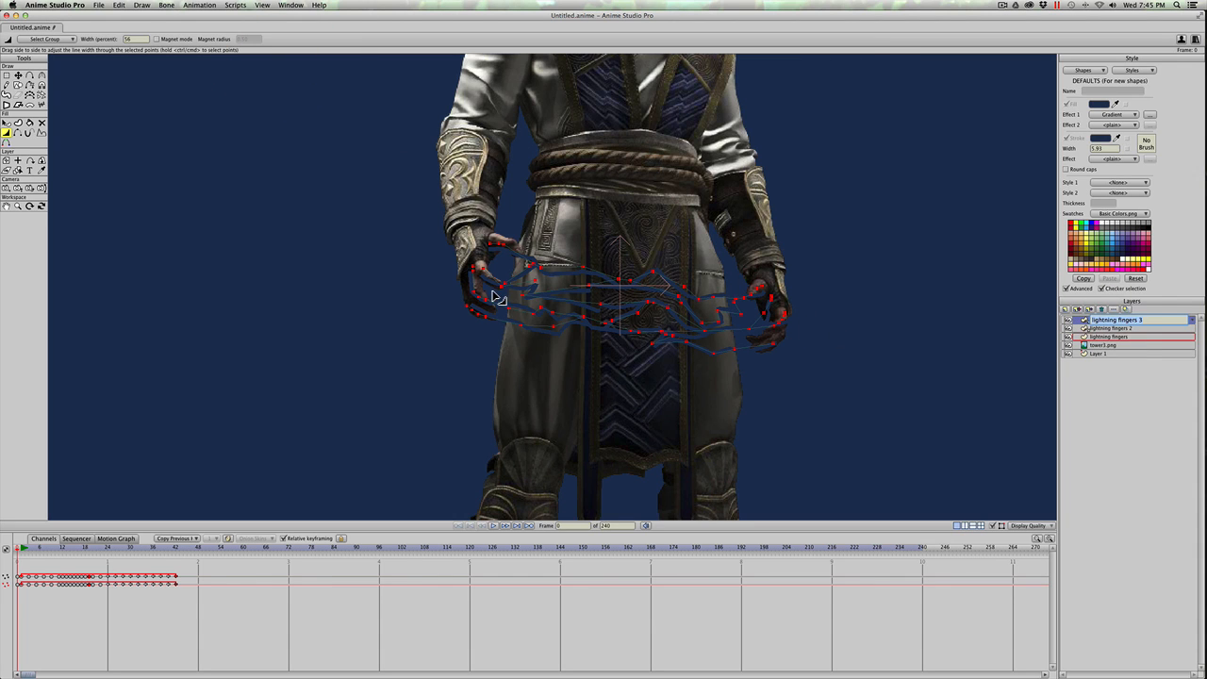
key(super+r)
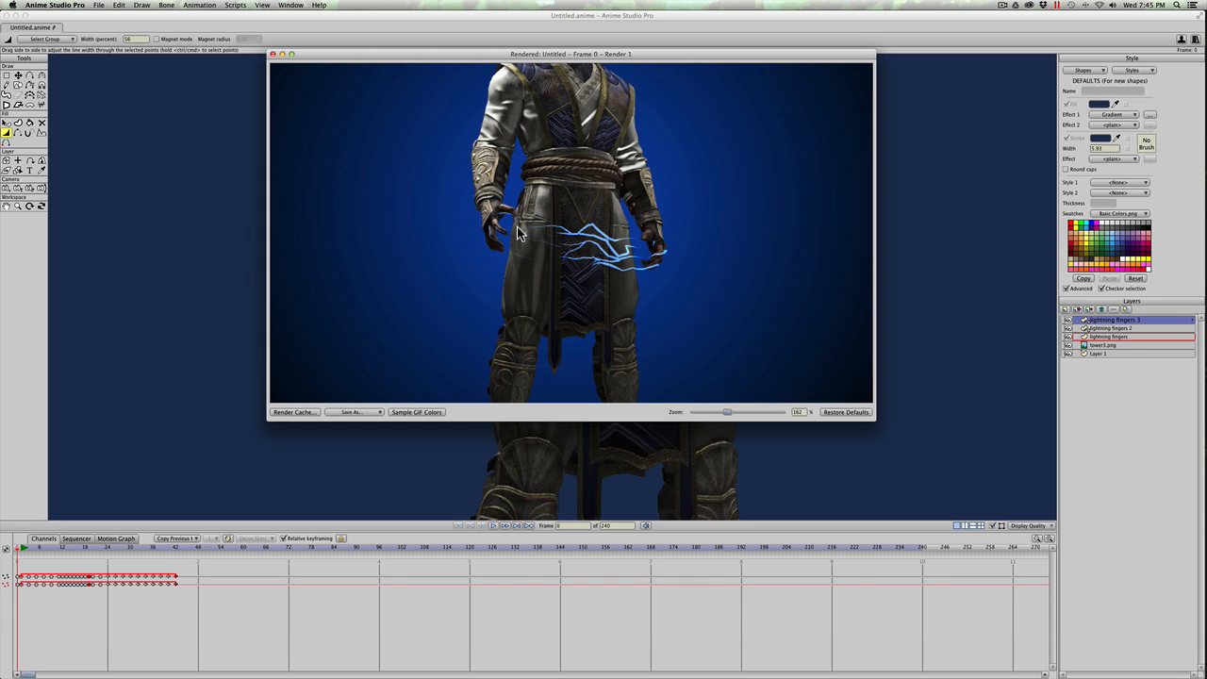
scroll(537, 269, down, 3)
scroll(542, 250, down, 1)
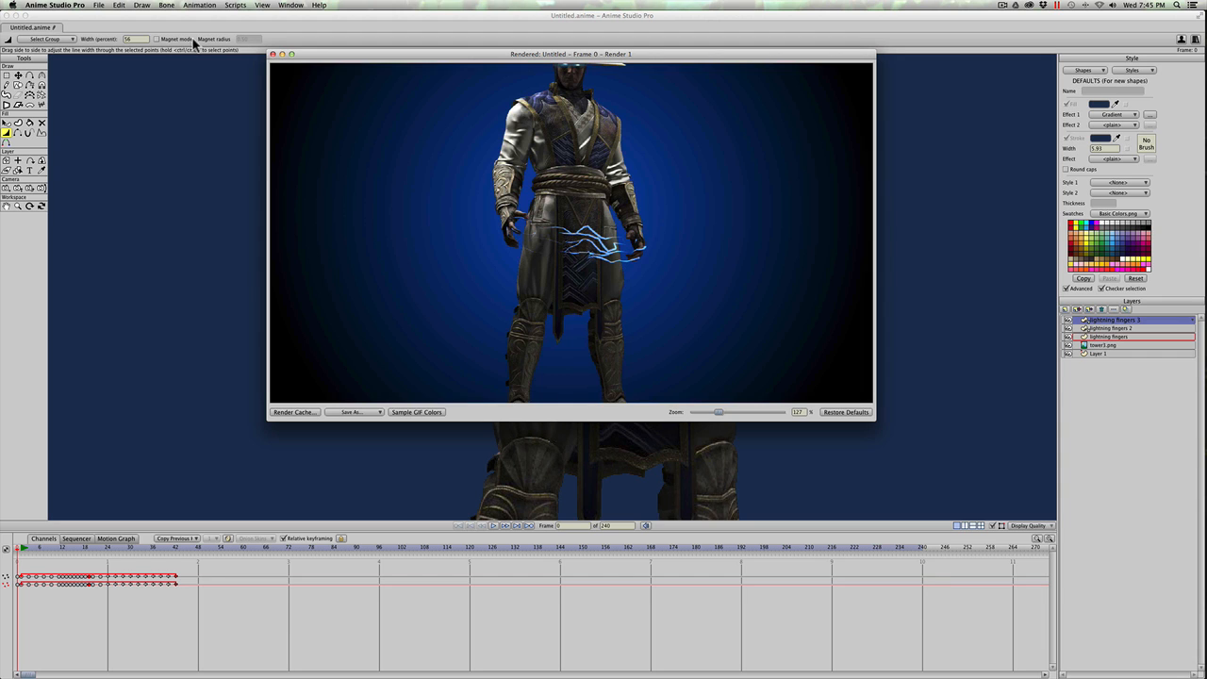
click(273, 55)
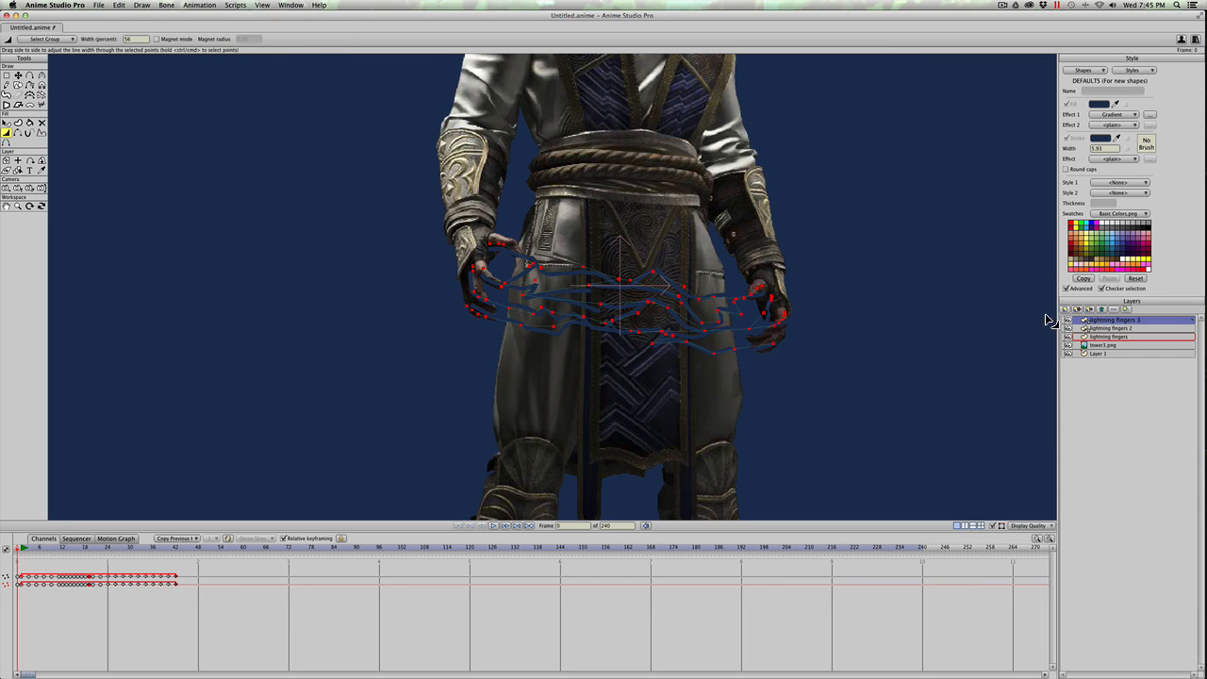
Make two more stacked copies of the lightning layer and scrub the opening frames, returning to frame 0.
click(1089, 311)
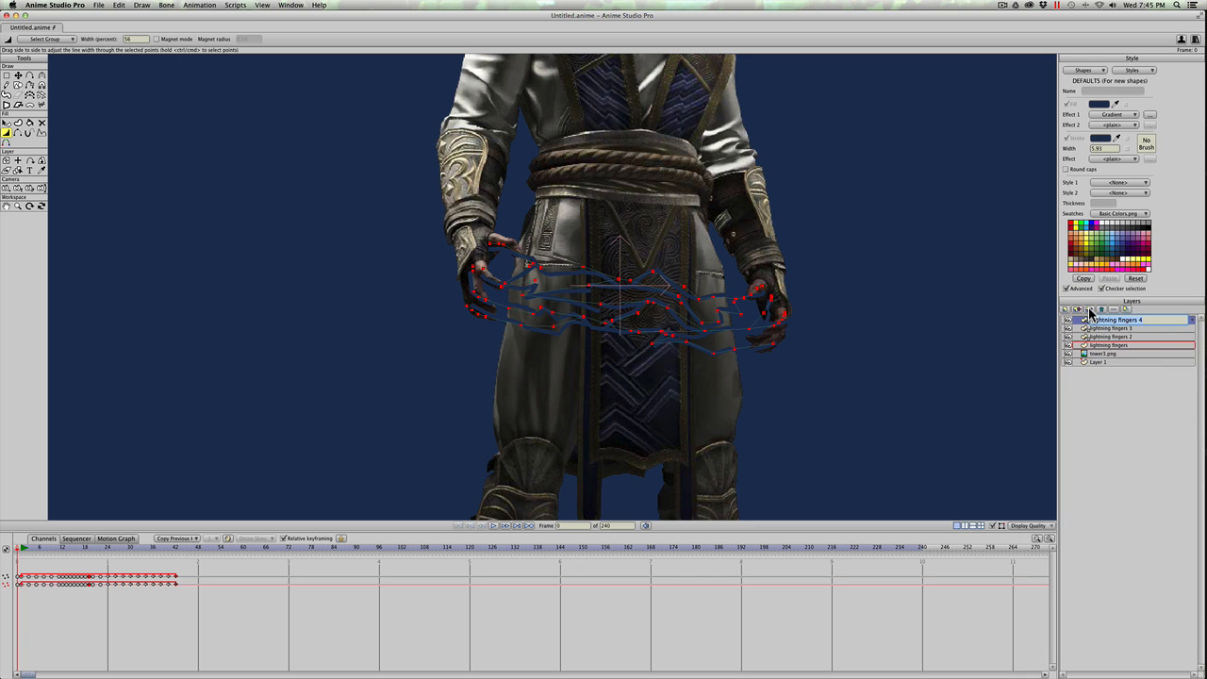
click(1089, 312)
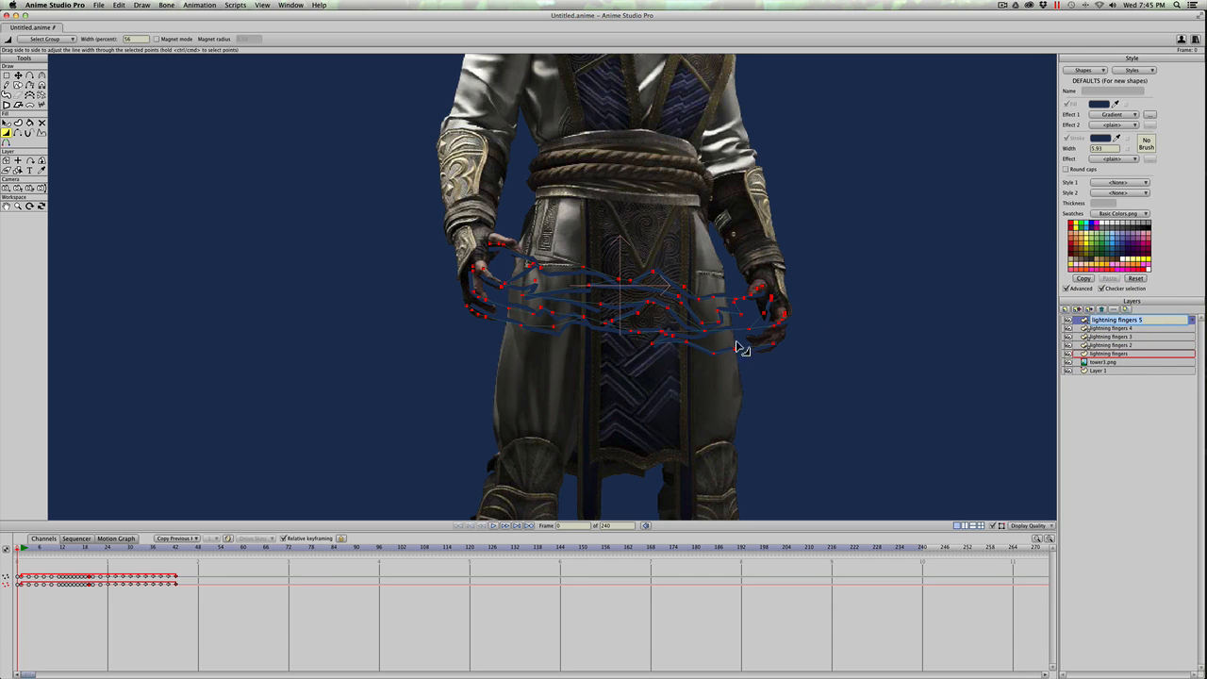
click(53, 549)
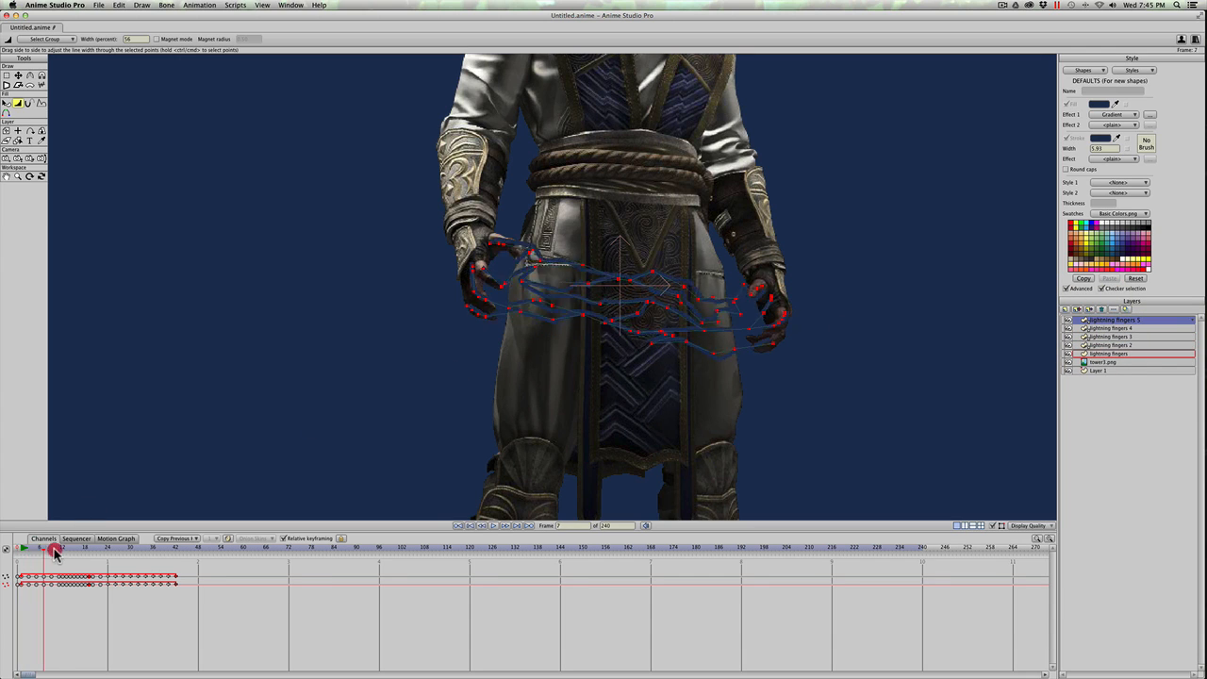
drag(52, 551, 22, 563)
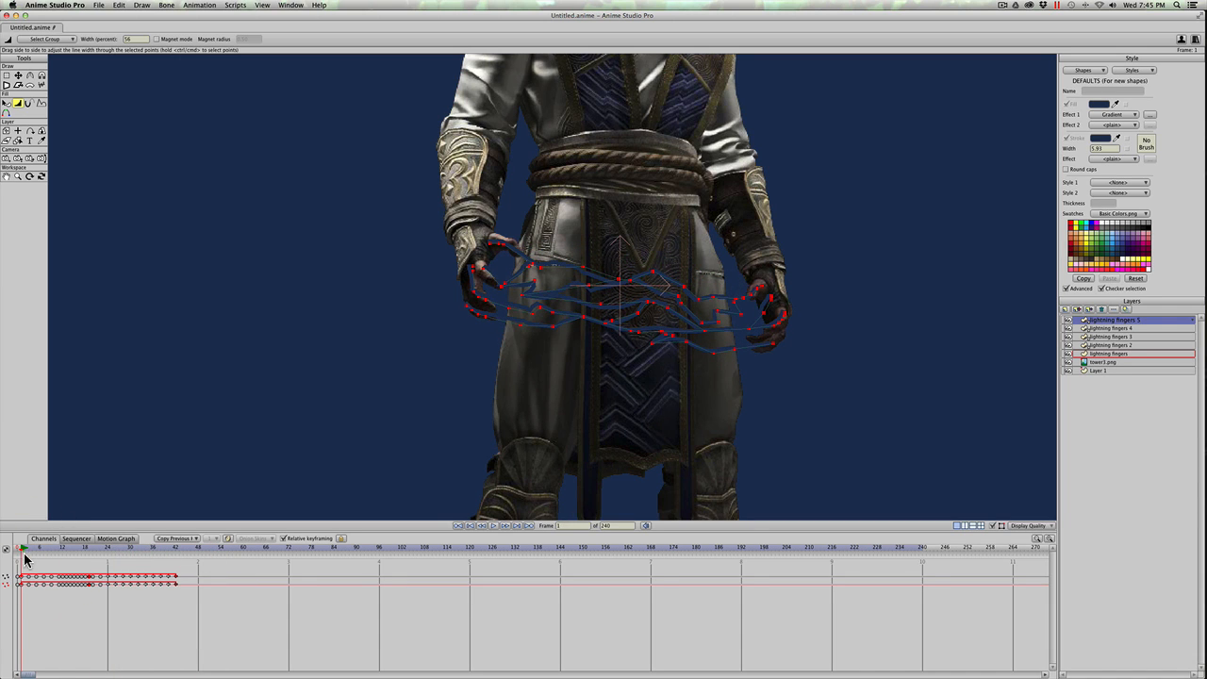
drag(21, 551, 13, 552)
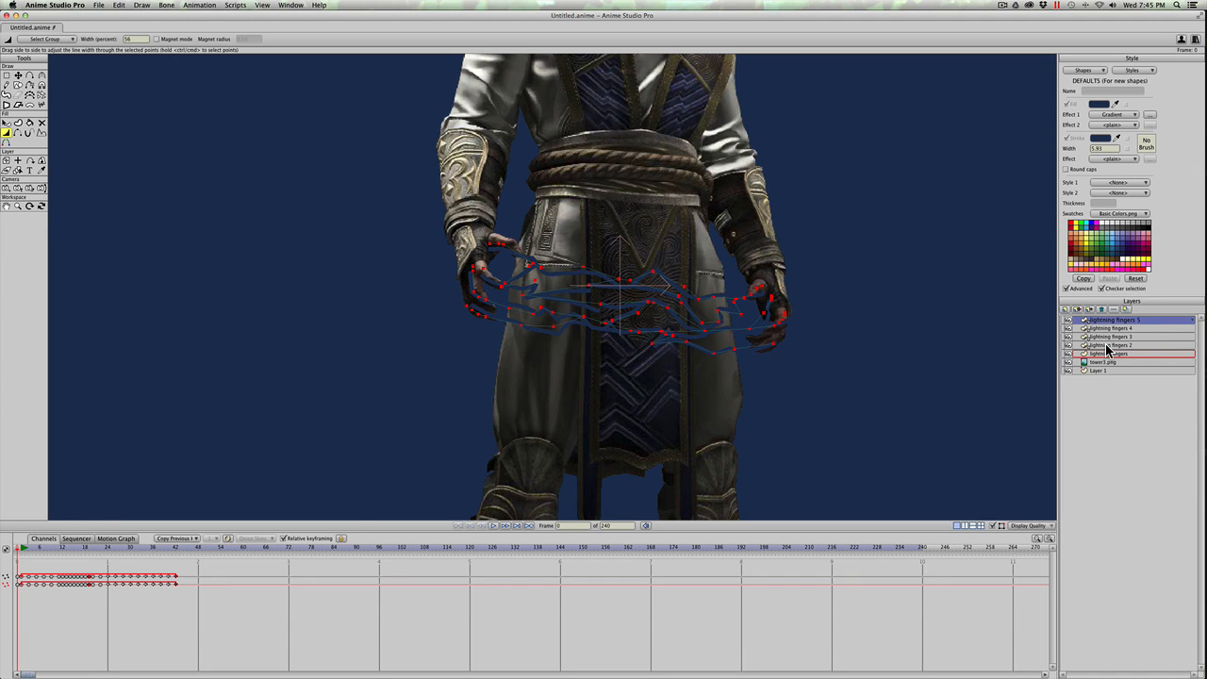
Adjust the vector noise offset of the lightning fingers 2 layer so its strands differ from the original.
double_click(1108, 345)
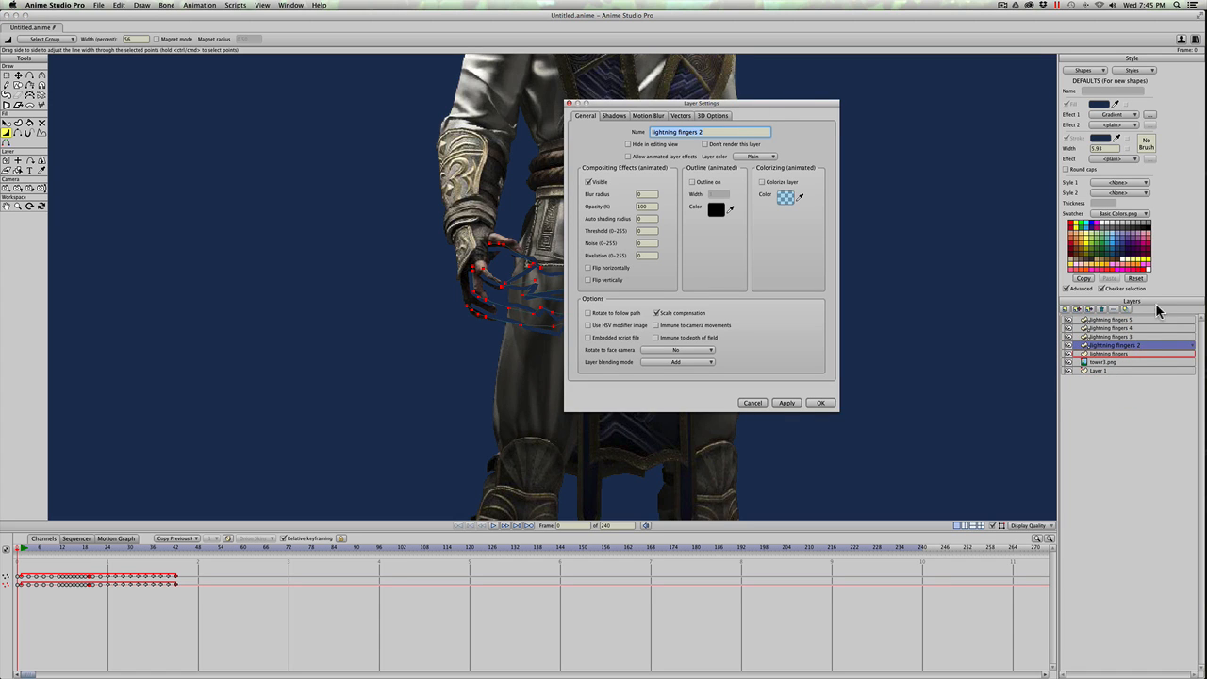
click(679, 115)
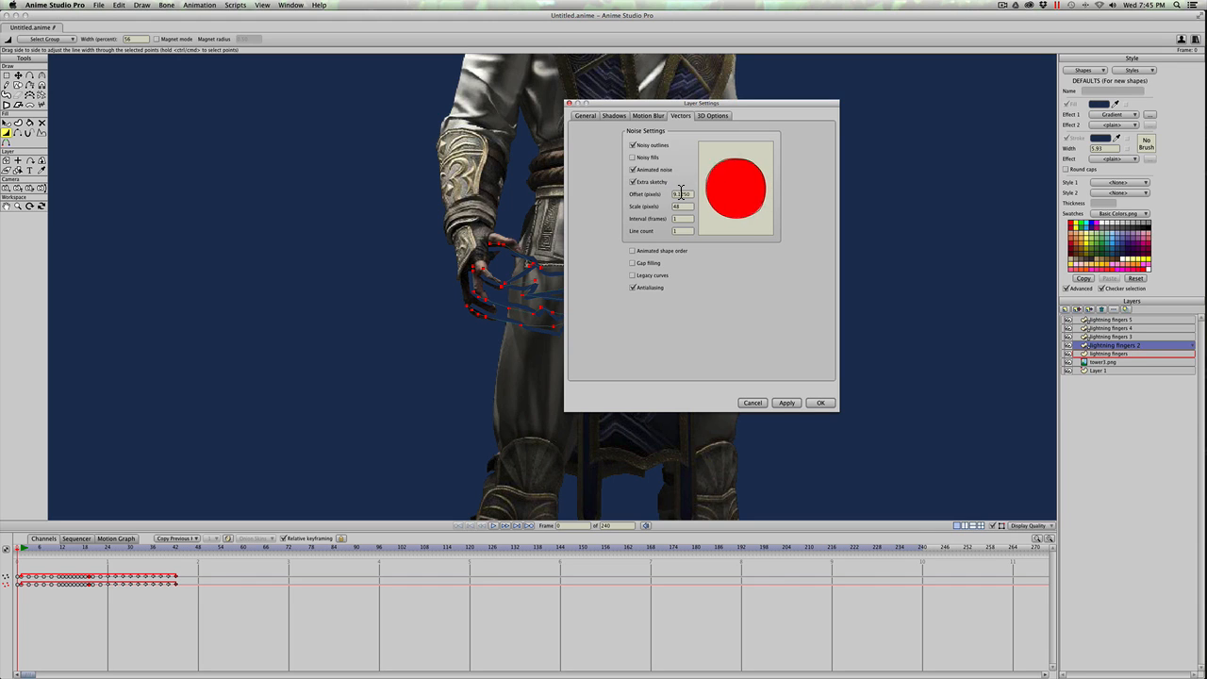
scroll(681, 194, up, 5)
click(819, 403)
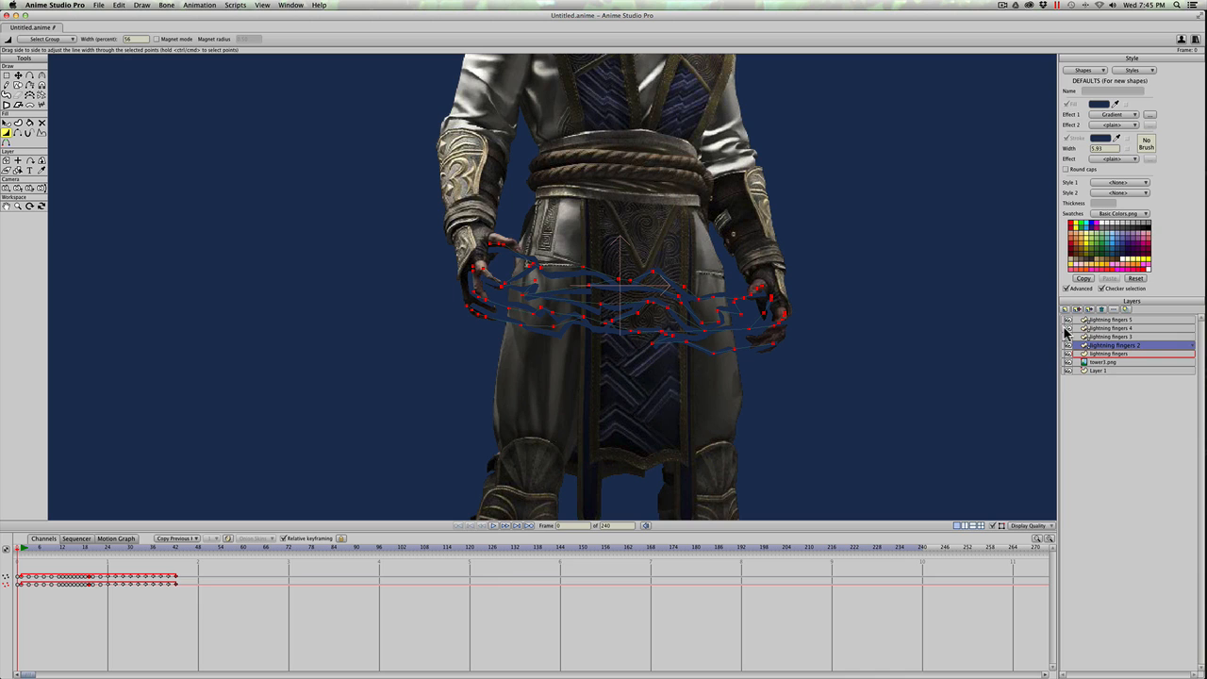
Lower the vector noise offset of the lightning fingers 3 layer and apply the change.
double_click(1095, 336)
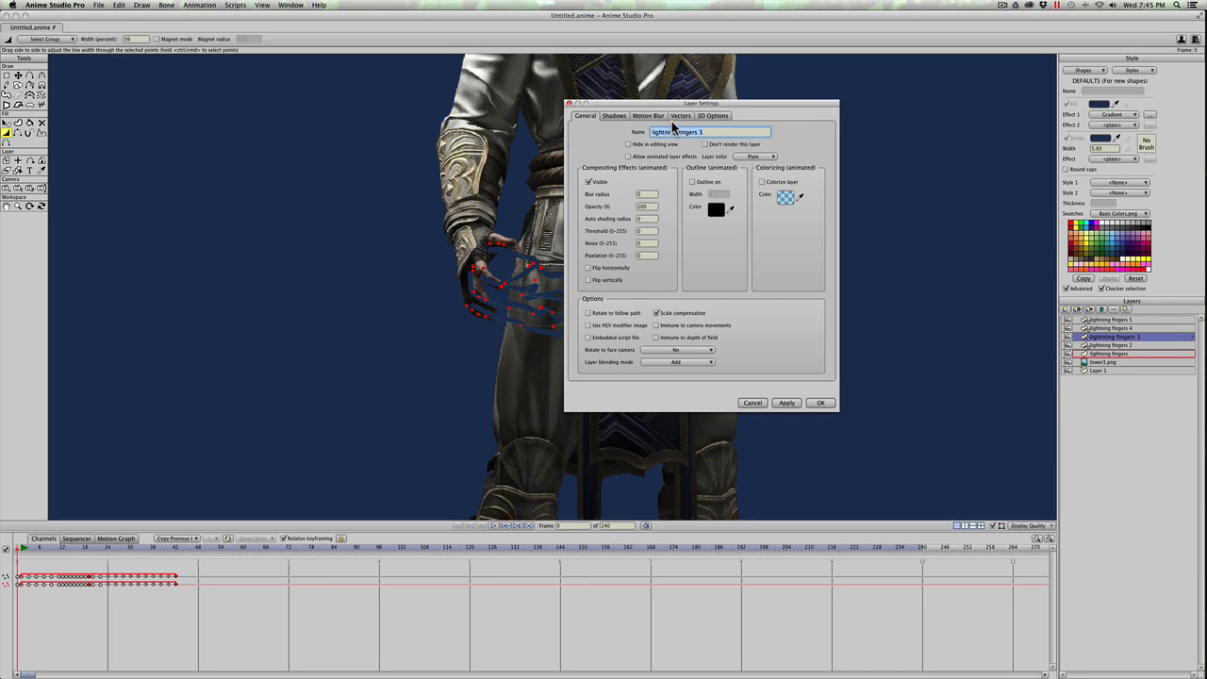
click(679, 116)
click(685, 194)
scroll(686, 194, down, 5)
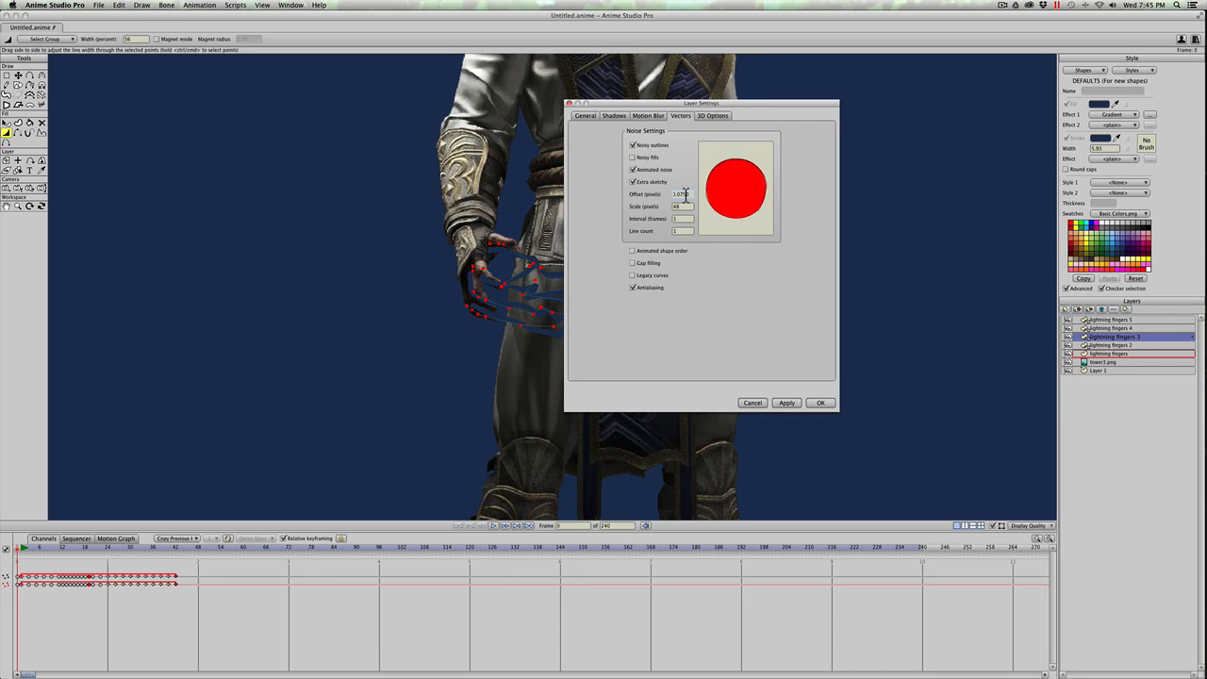
scroll(683, 195, down, 3)
scroll(679, 194, up, 3)
scroll(679, 193, down, 2)
click(784, 402)
click(821, 404)
Raise the vector noise offset of the lightning fingers 4 layer slightly and apply the change.
double_click(1097, 328)
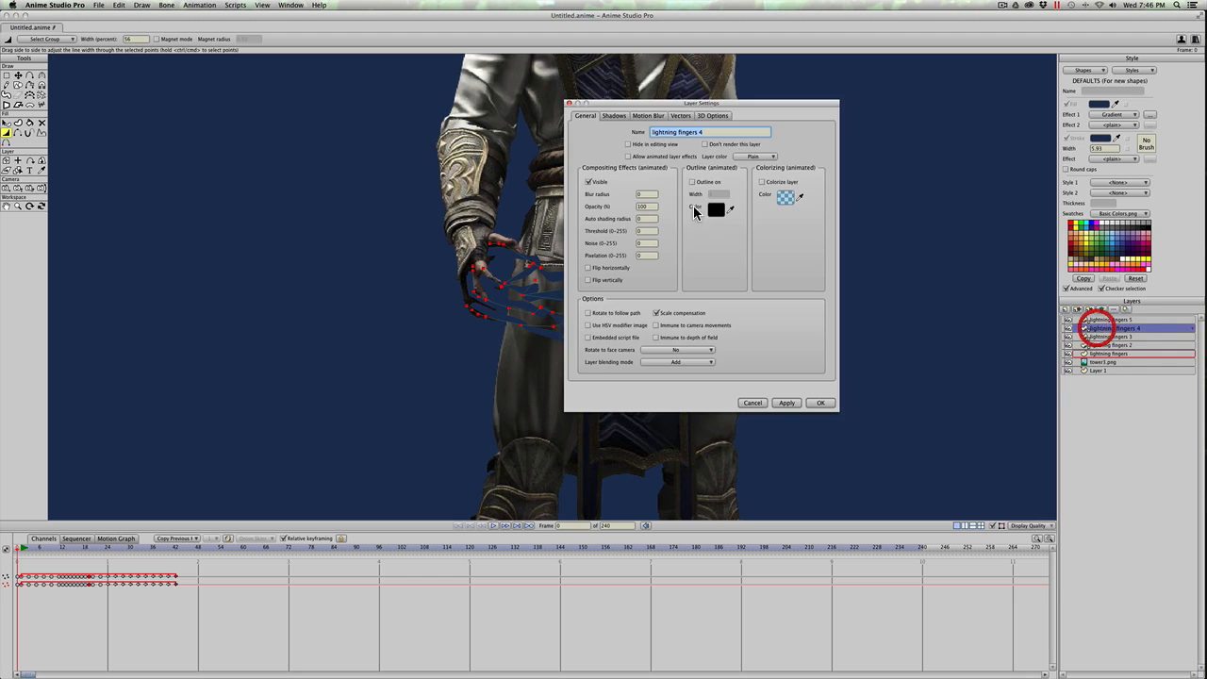
click(680, 115)
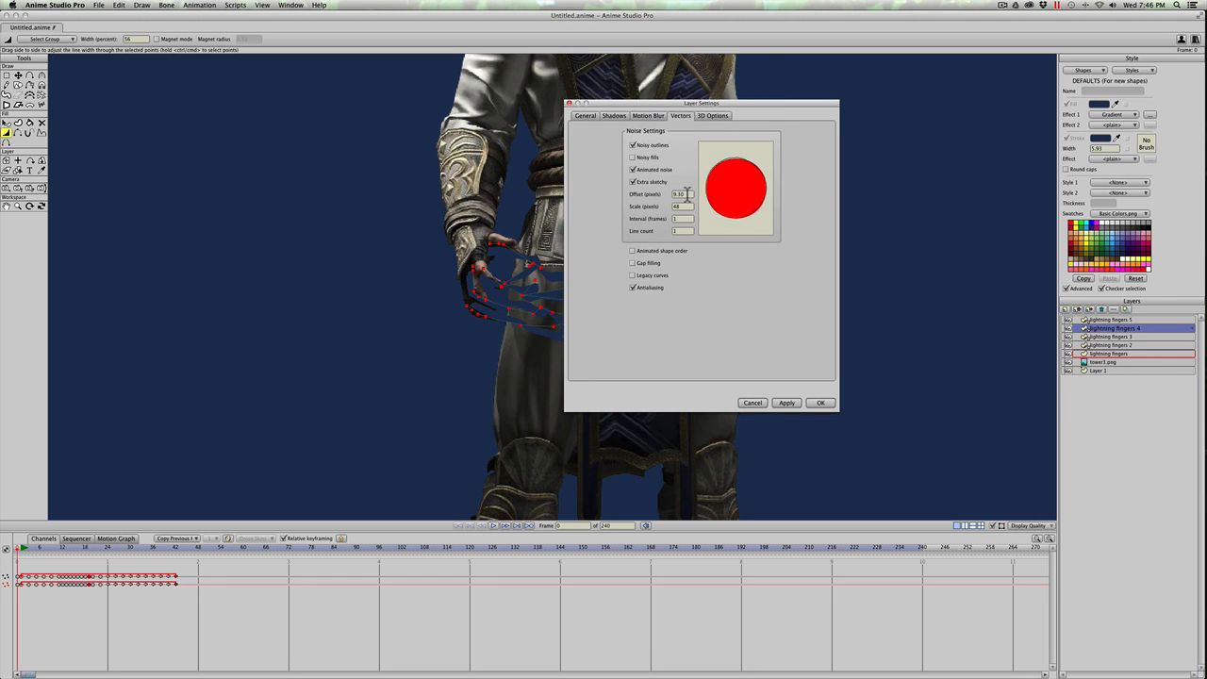
scroll(688, 194, up, 5)
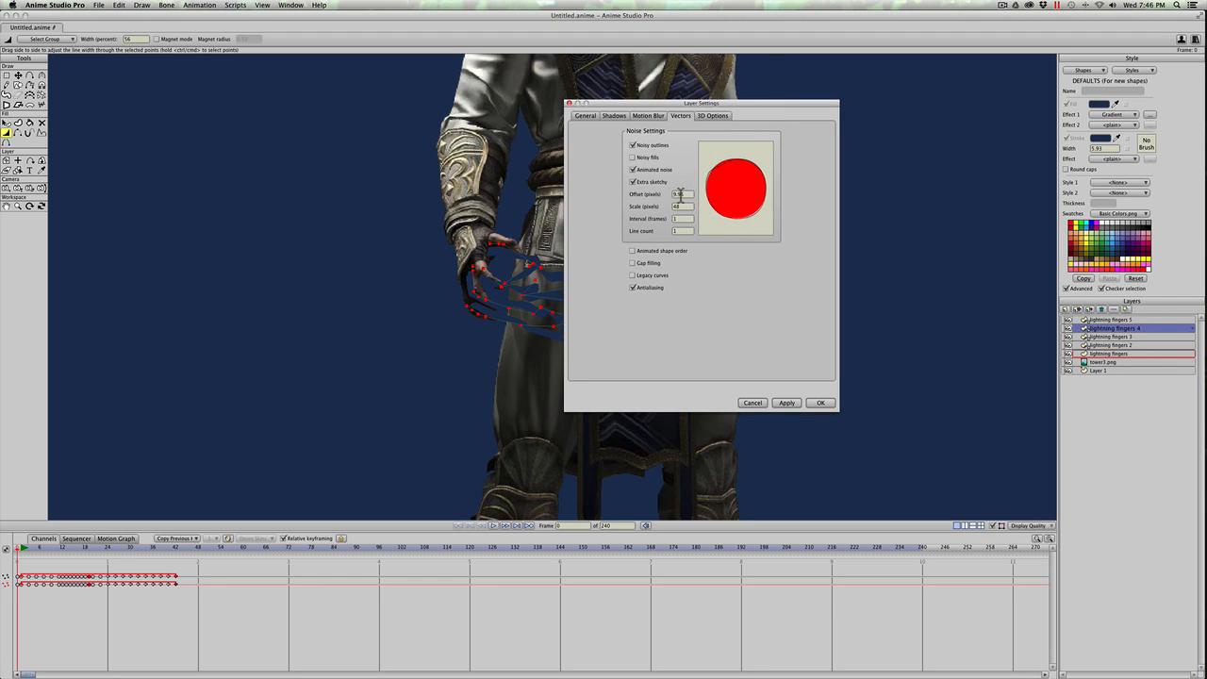
click(785, 403)
click(818, 403)
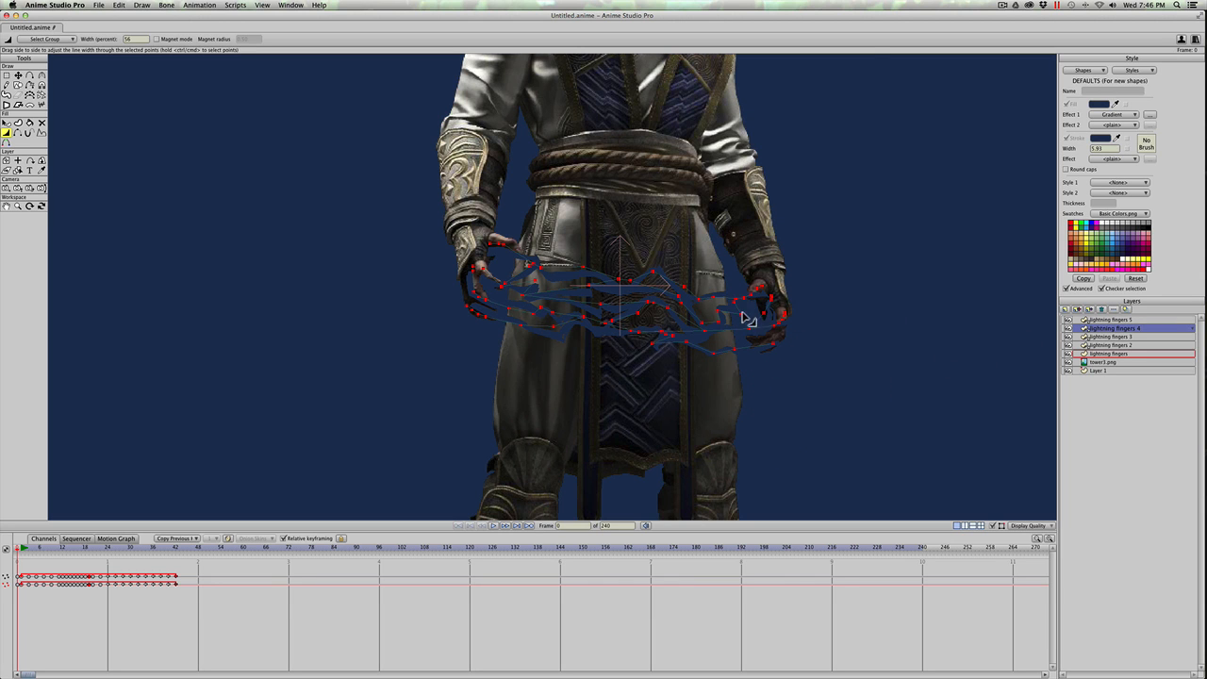
Render frame 0 and inspect the varied lightning strands between the hands up close.
key(super+r)
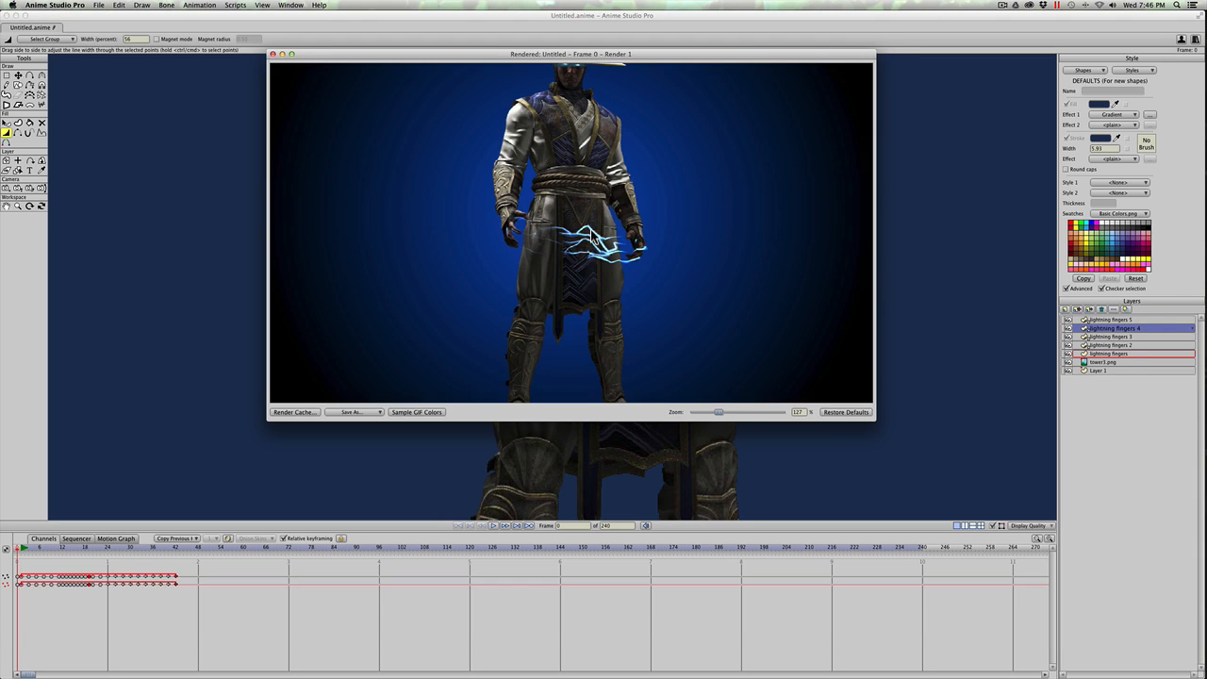
scroll(531, 270, up, 5)
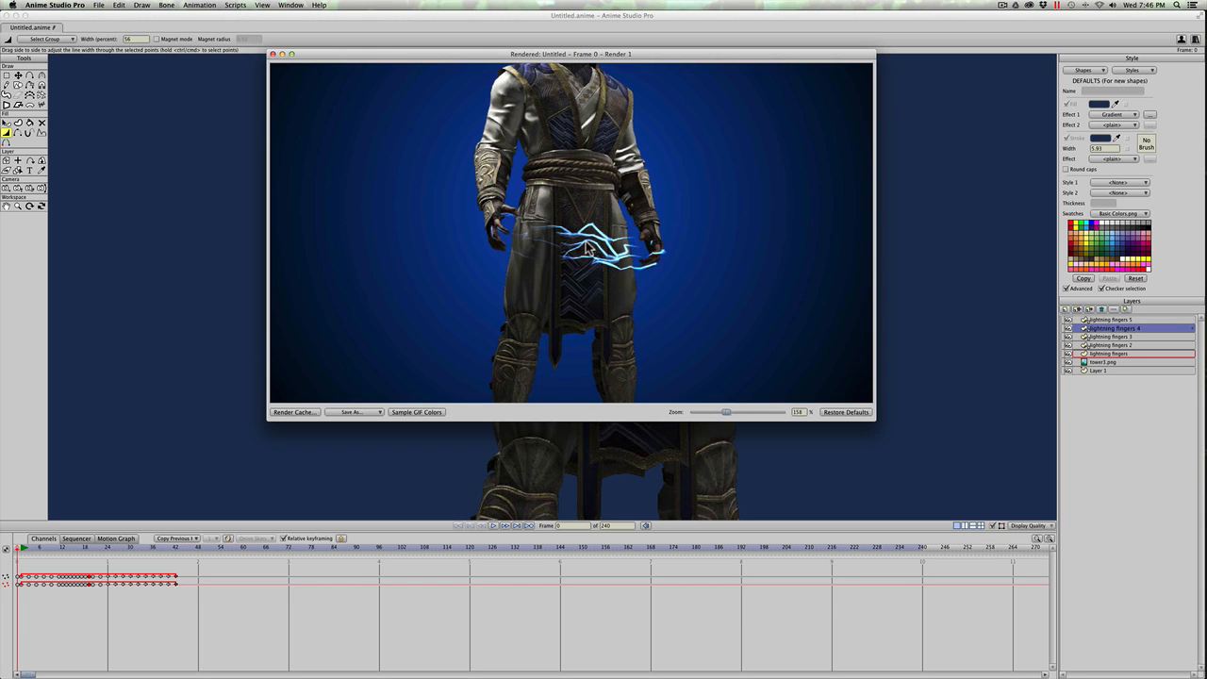
click(273, 54)
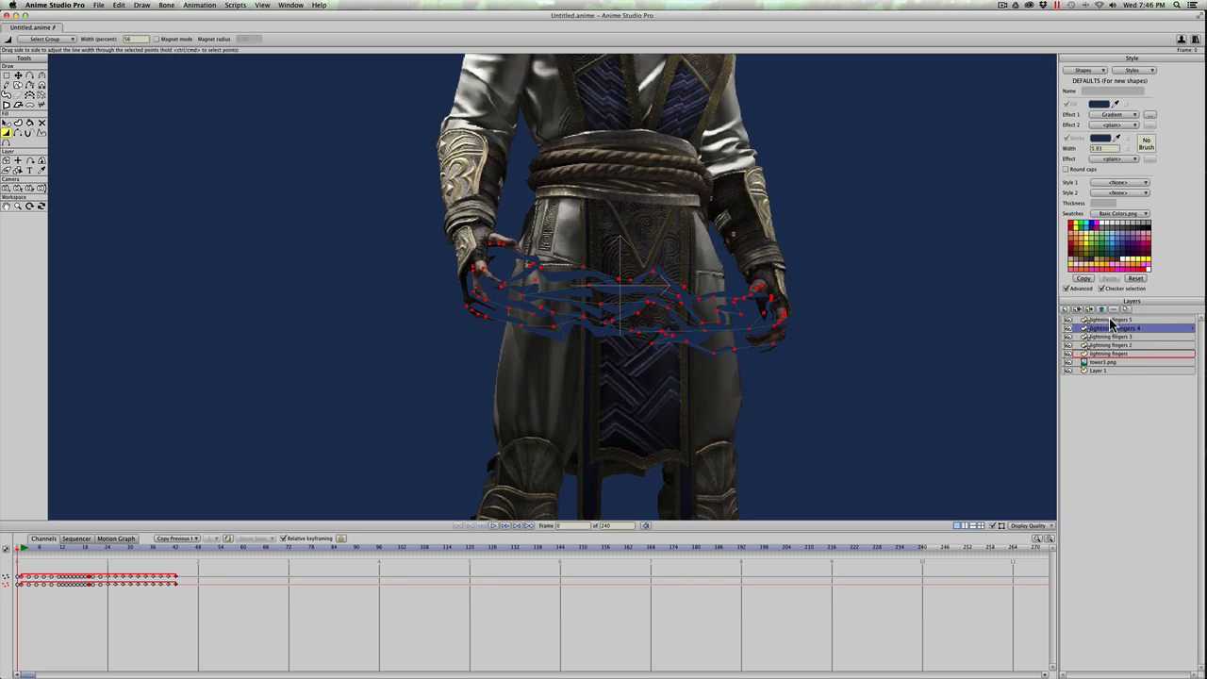
Give lightning fingers 5 an outline coloured from the blue canvas artwork, a blur radius of 4.45 and 88 percent opacity.
double_click(1141, 318)
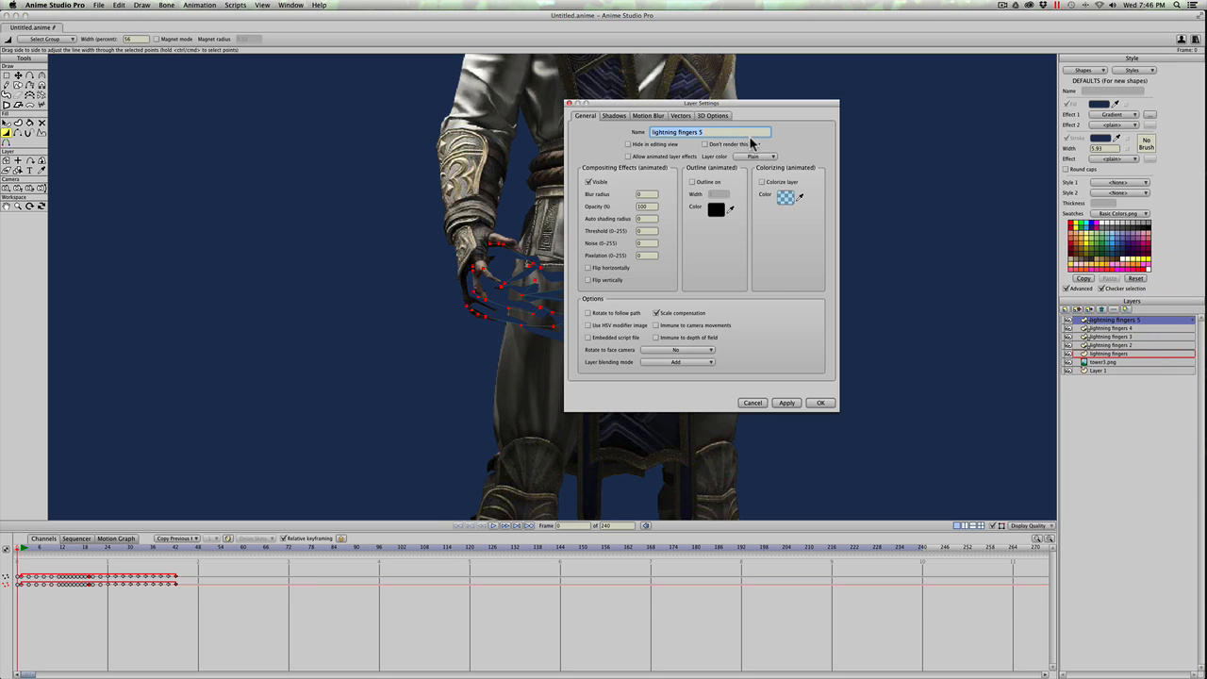
click(692, 182)
drag(729, 208, 499, 297)
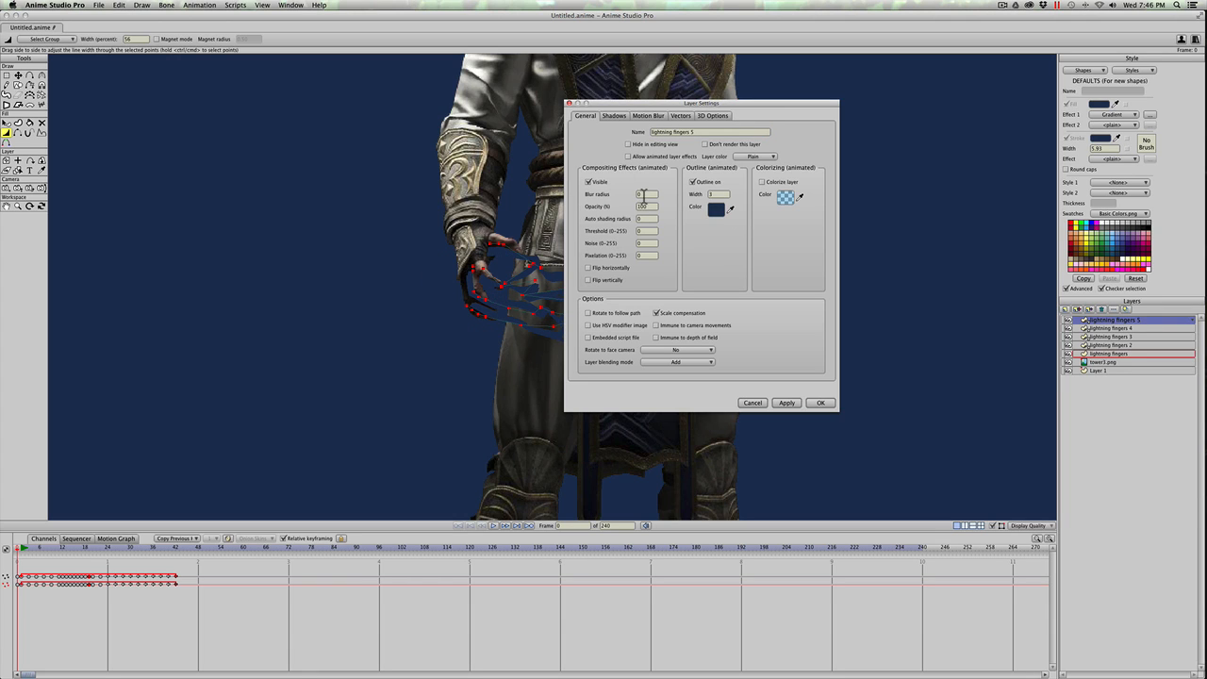
click(644, 195)
double_click(647, 206)
text(95)
click(788, 403)
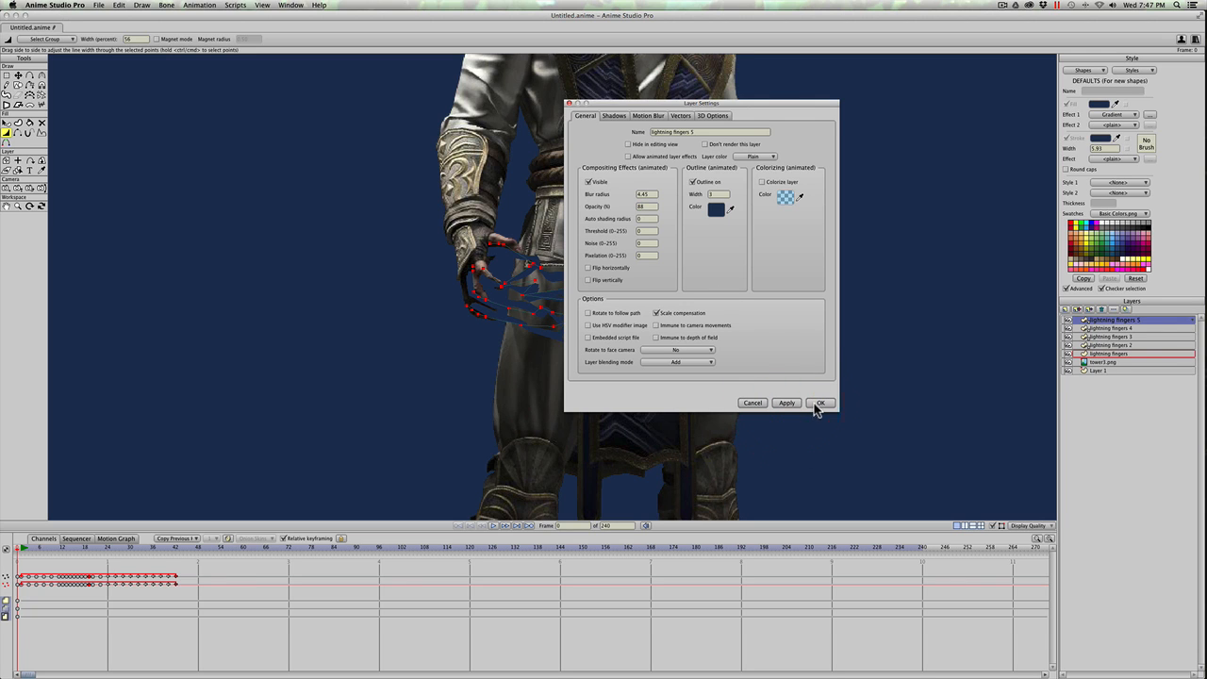
click(818, 403)
Render frame 0 and zoom in on the lightning to examine the blurred outline glow.
key(super+r)
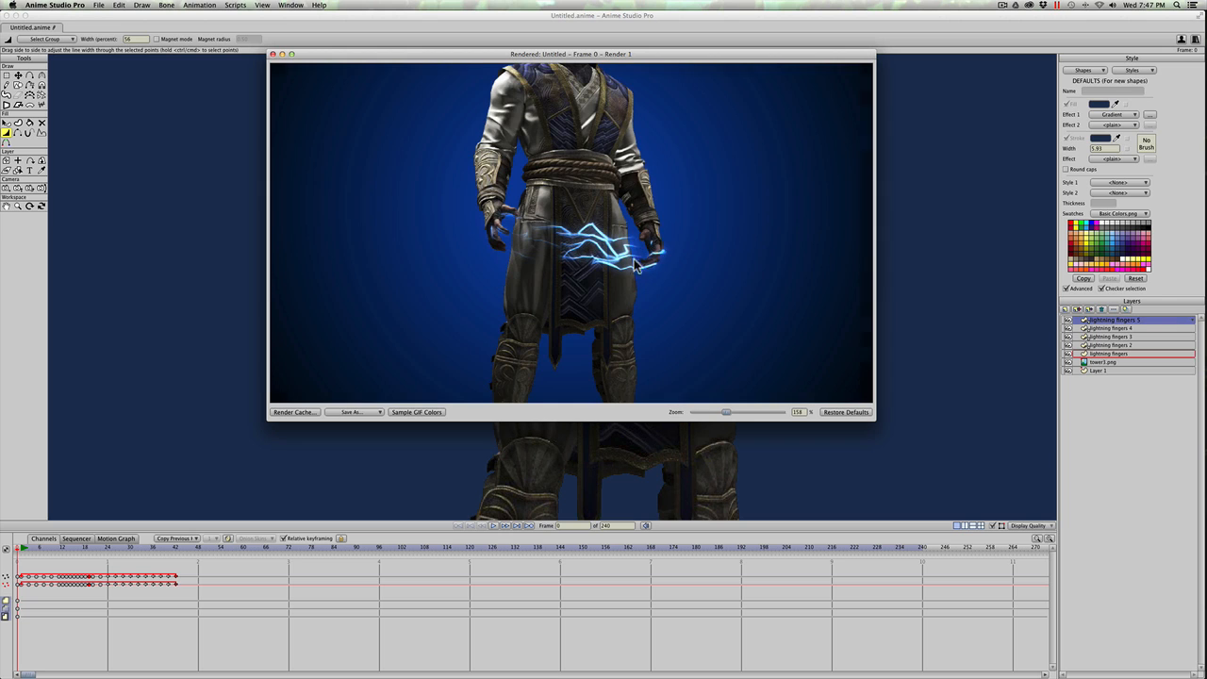
scroll(633, 262, down, 2)
scroll(613, 262, up, 5)
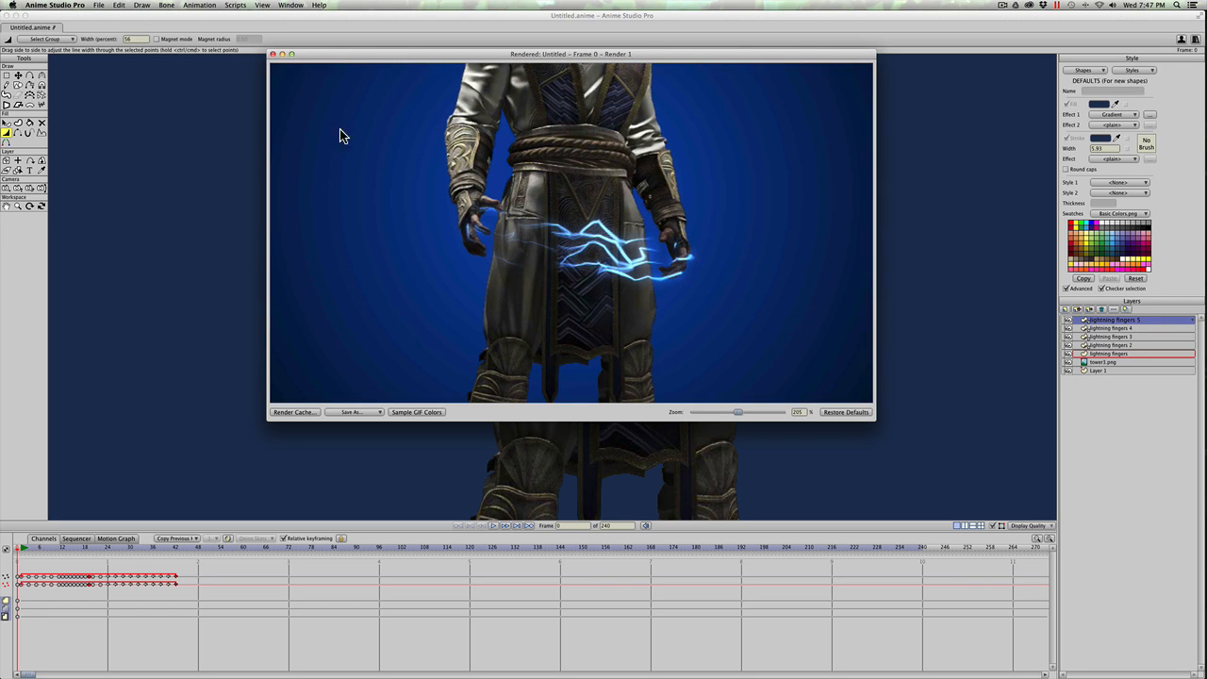
click(272, 55)
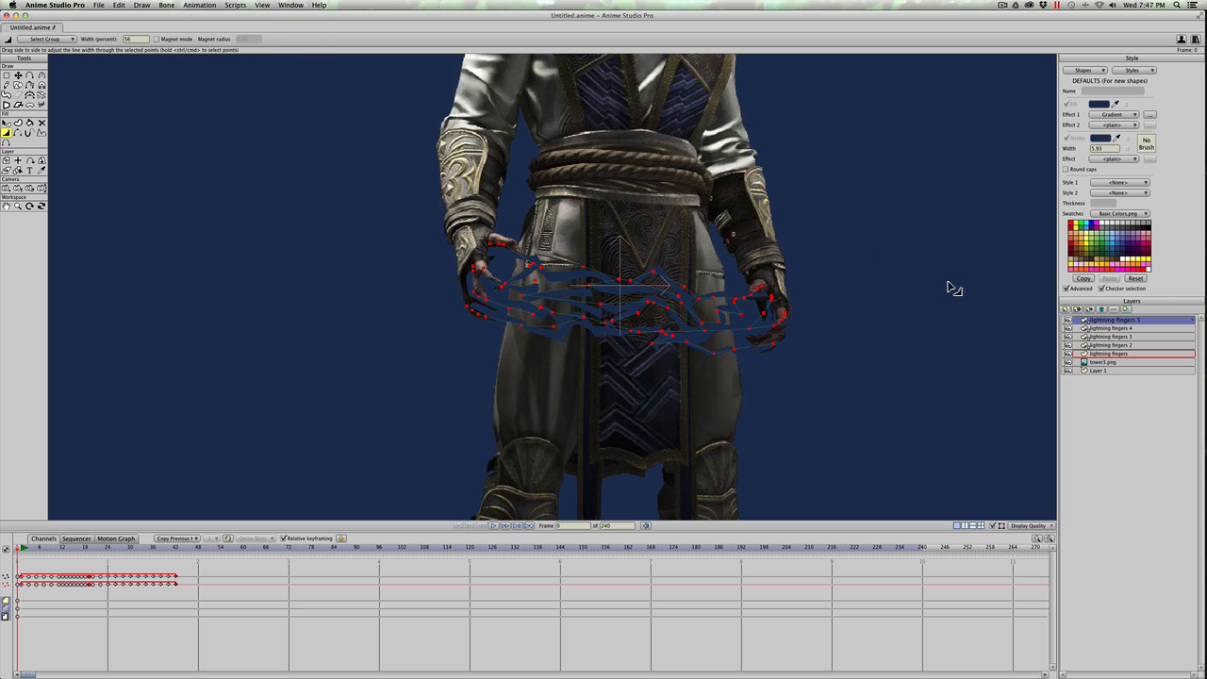
Set the outline width of lightning fingers 5 to 4 and check the glow in a render of frame 0.
double_click(1152, 321)
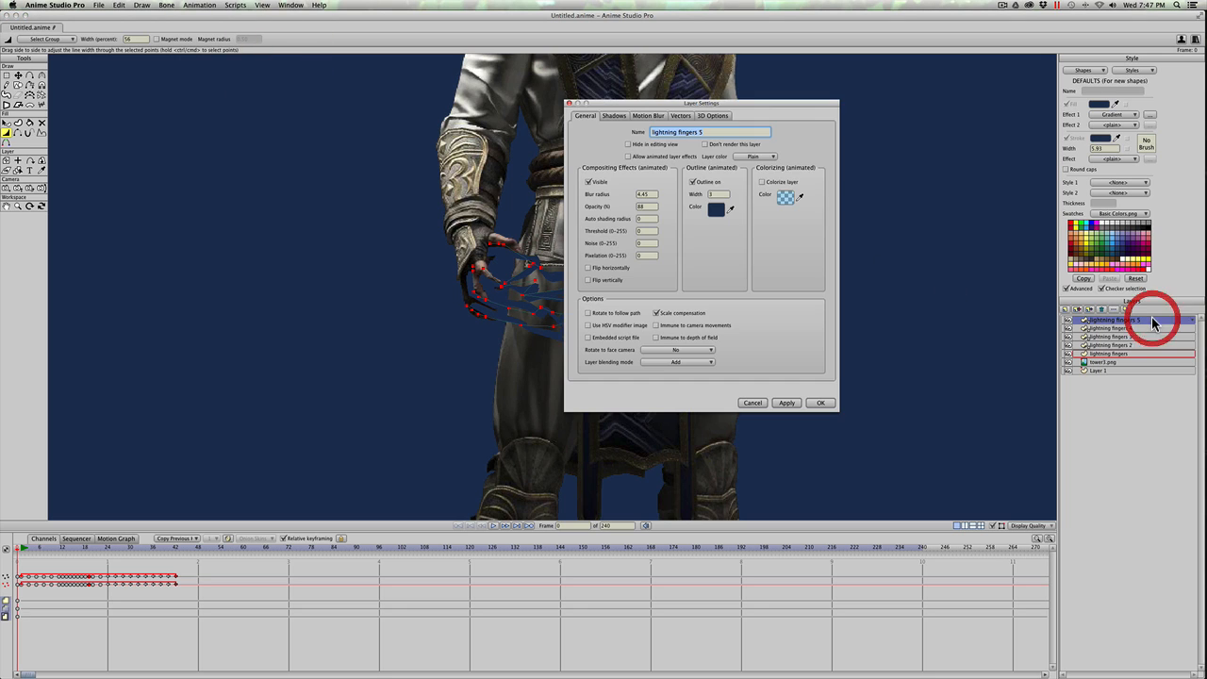
double_click(715, 193)
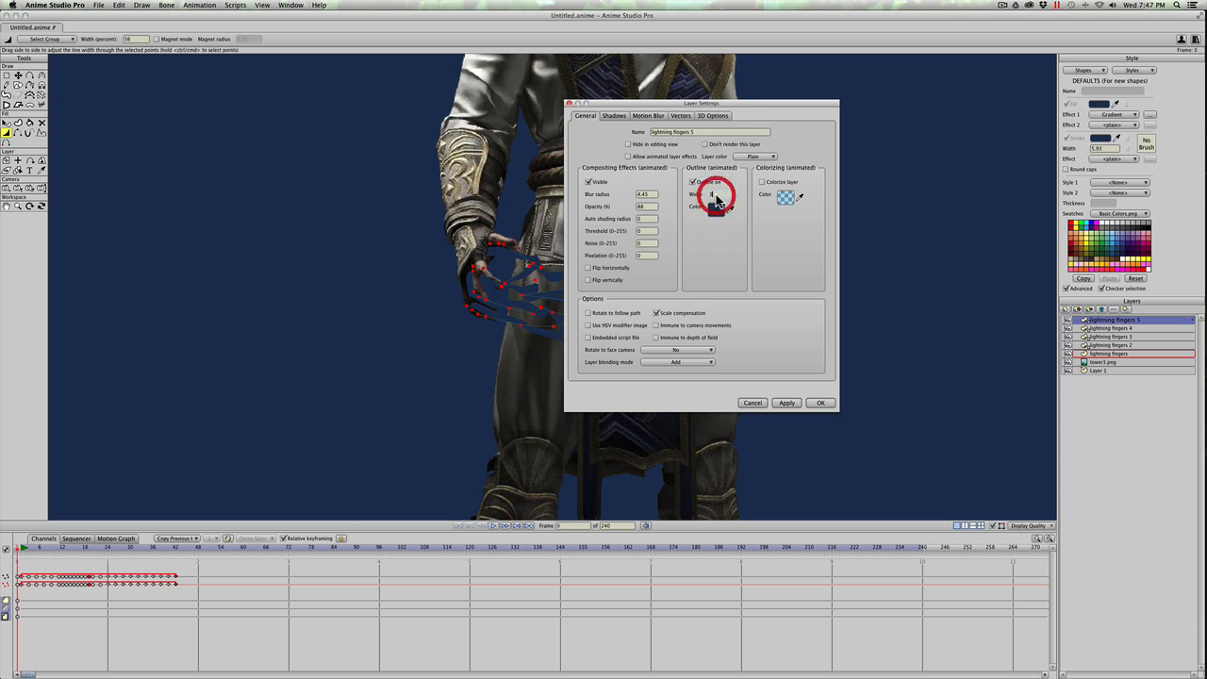
text(4)
click(786, 402)
click(820, 403)
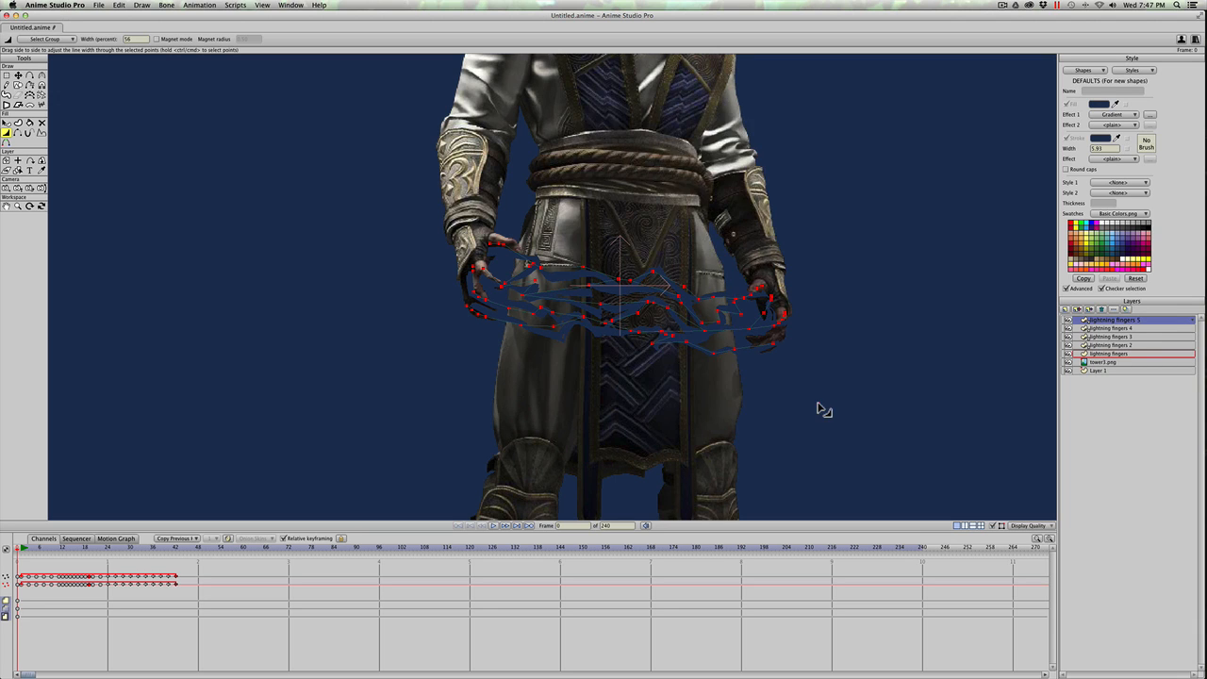
key(super+r)
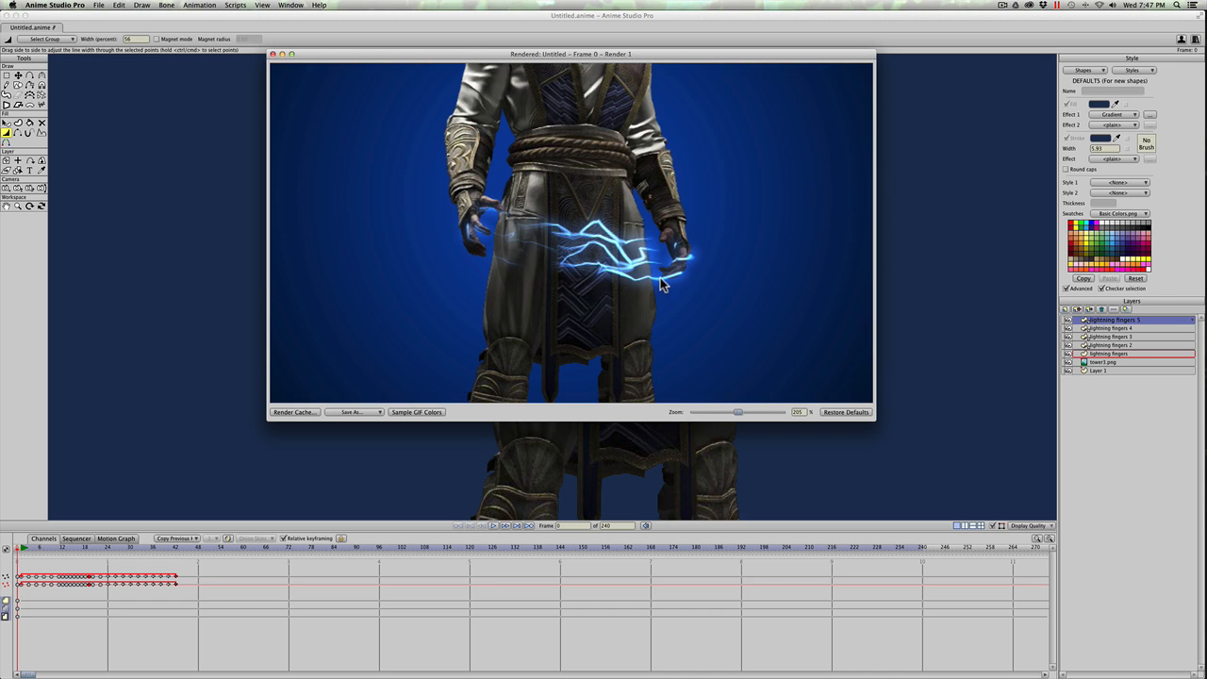
click(273, 54)
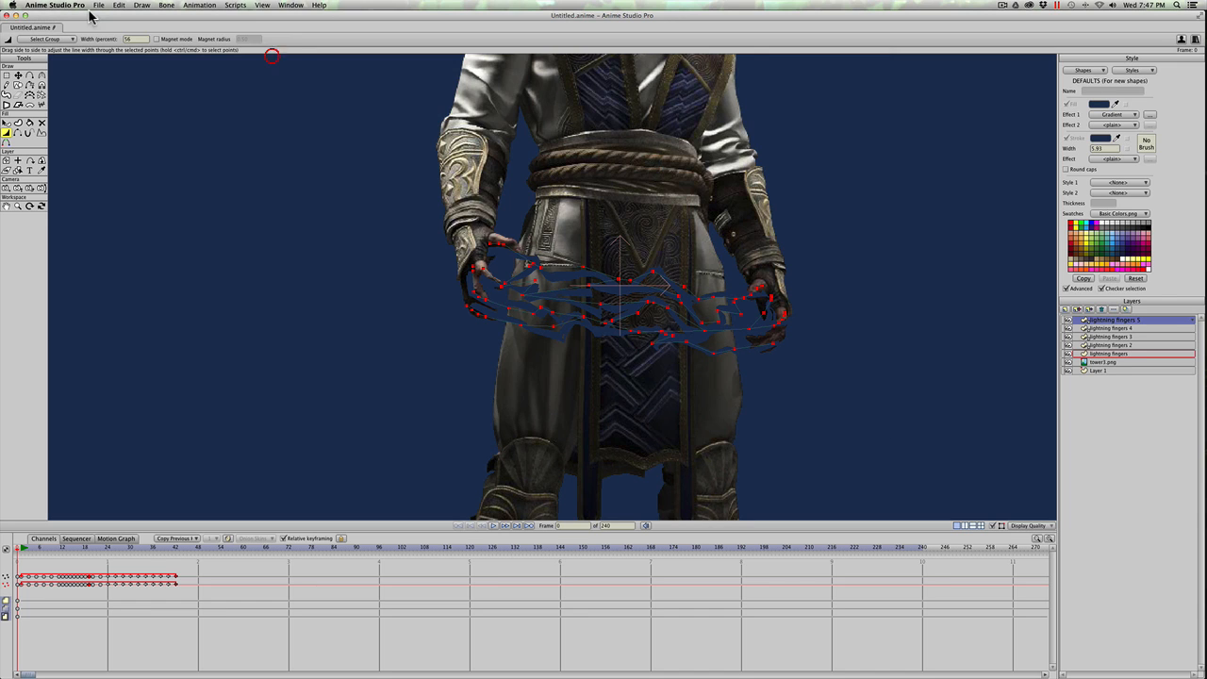
Export frames 1 to 150 as a QuickTime movie named Lightning on the desktop.
scroll(271, 117, down, 5)
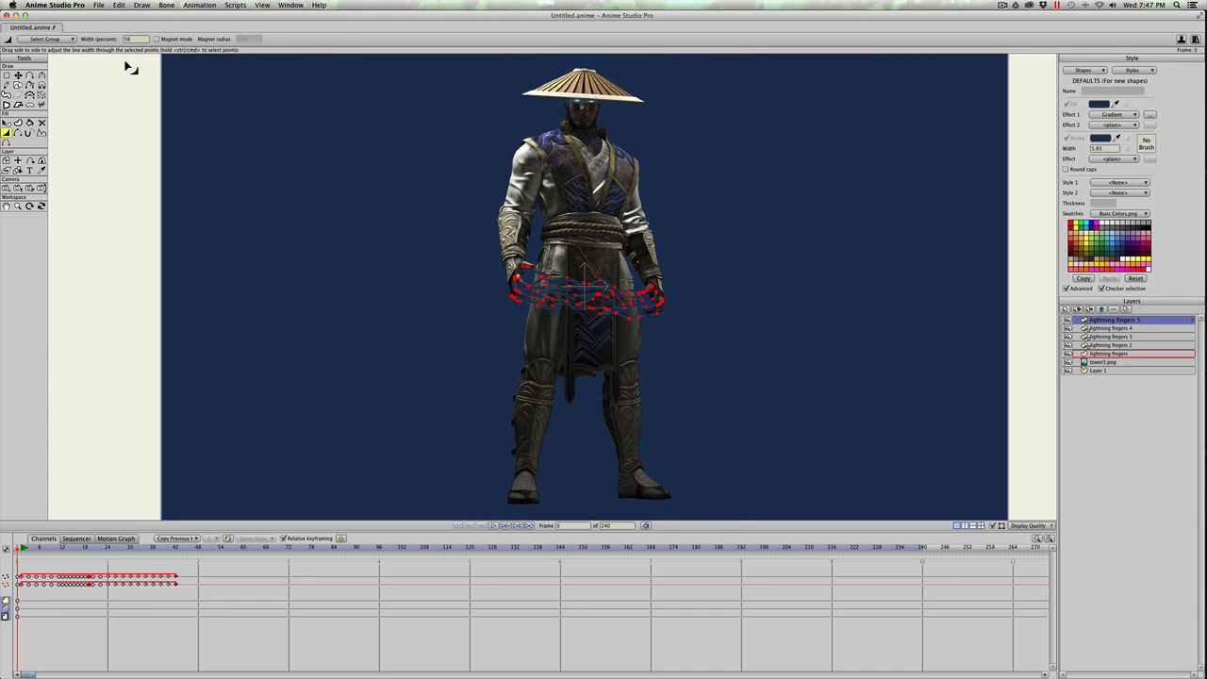
click(54, 5)
click(100, 5)
click(100, 4)
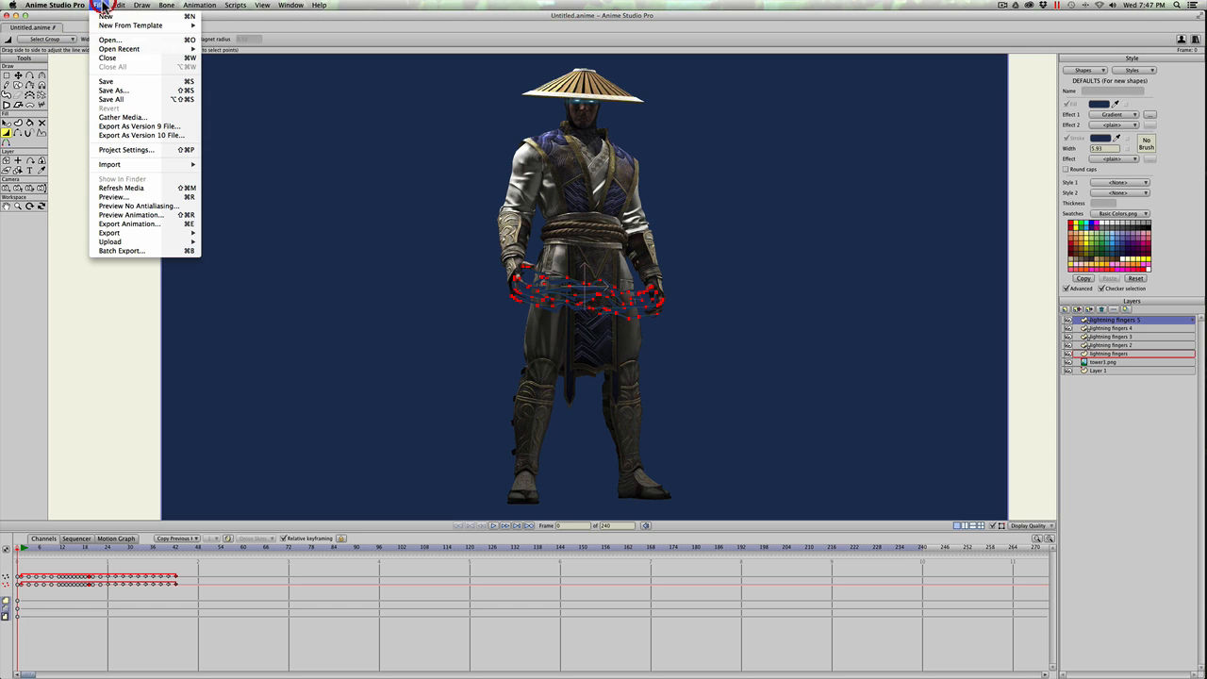
click(126, 223)
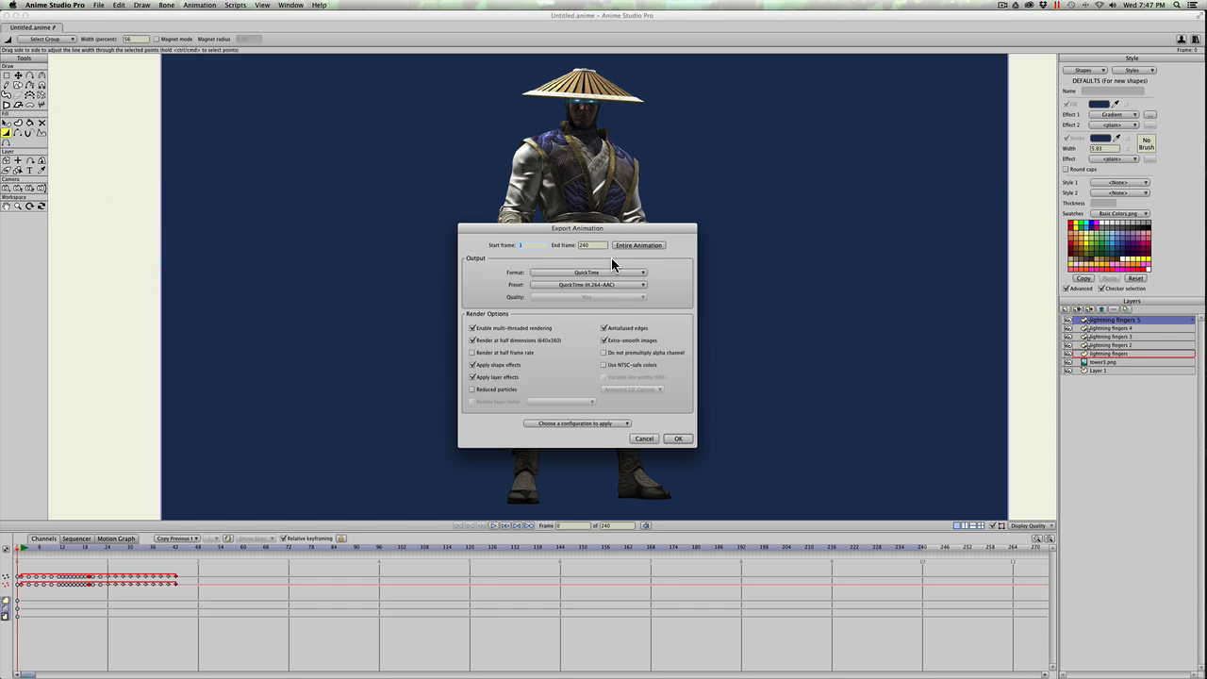
drag(589, 246, 536, 245)
text(150)
click(675, 440)
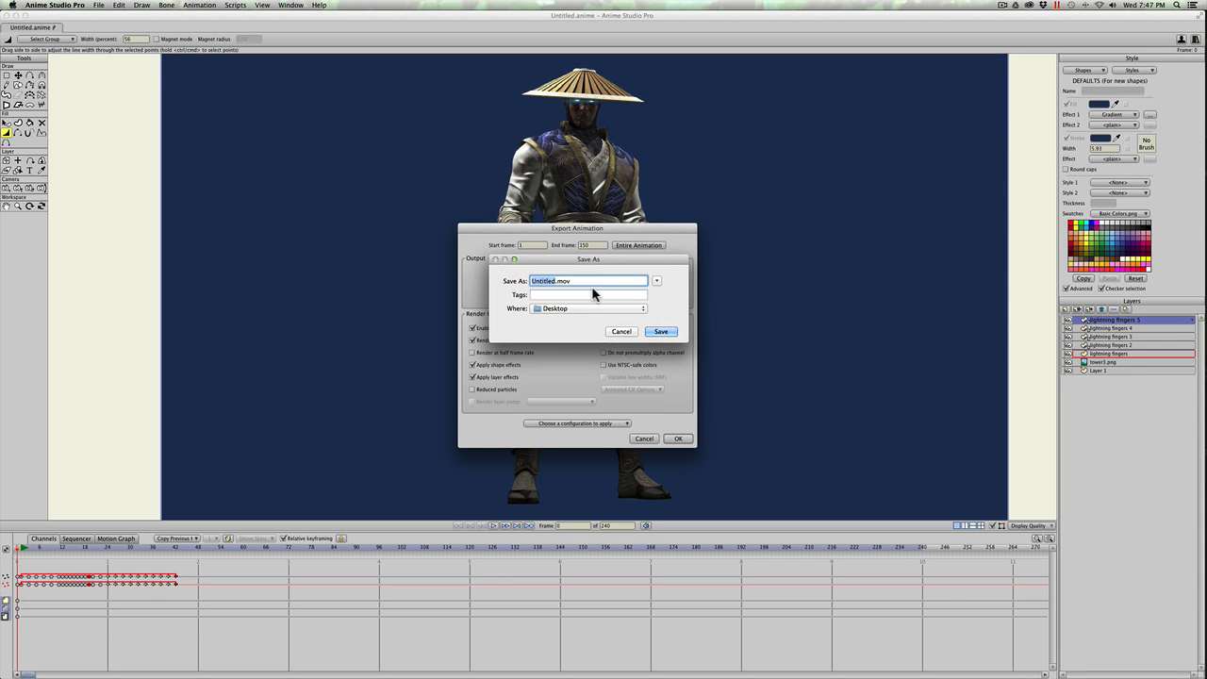
text(Ligh)
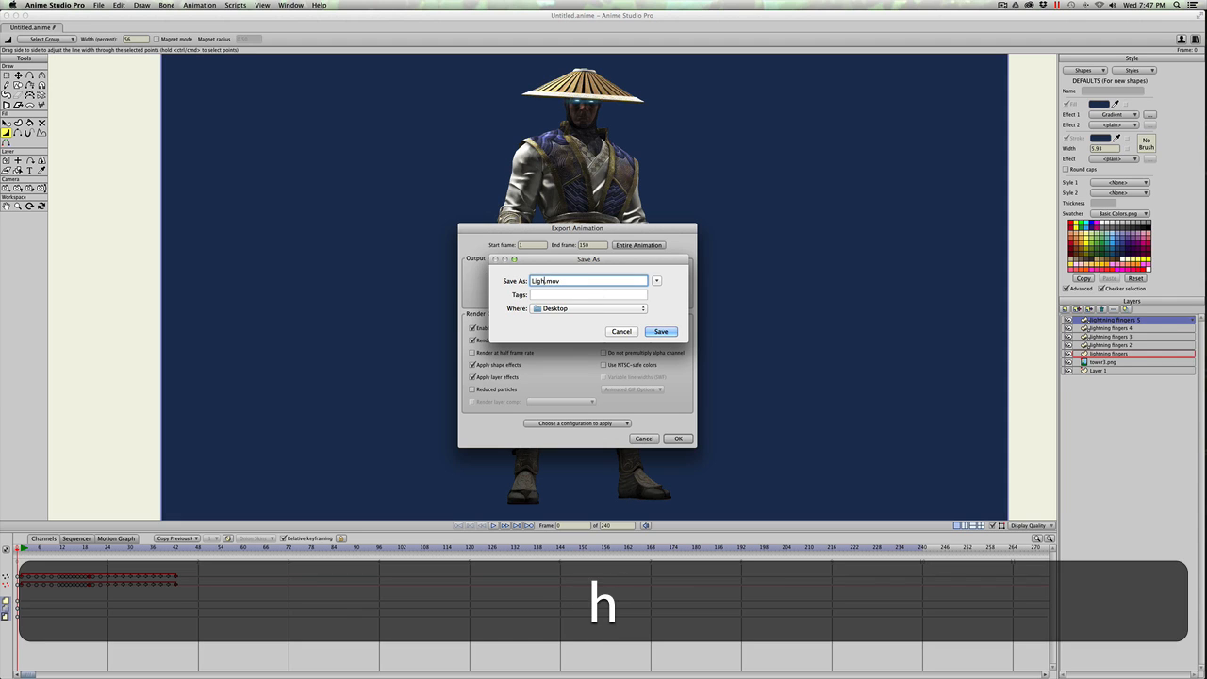
text(tning)
key(Return)
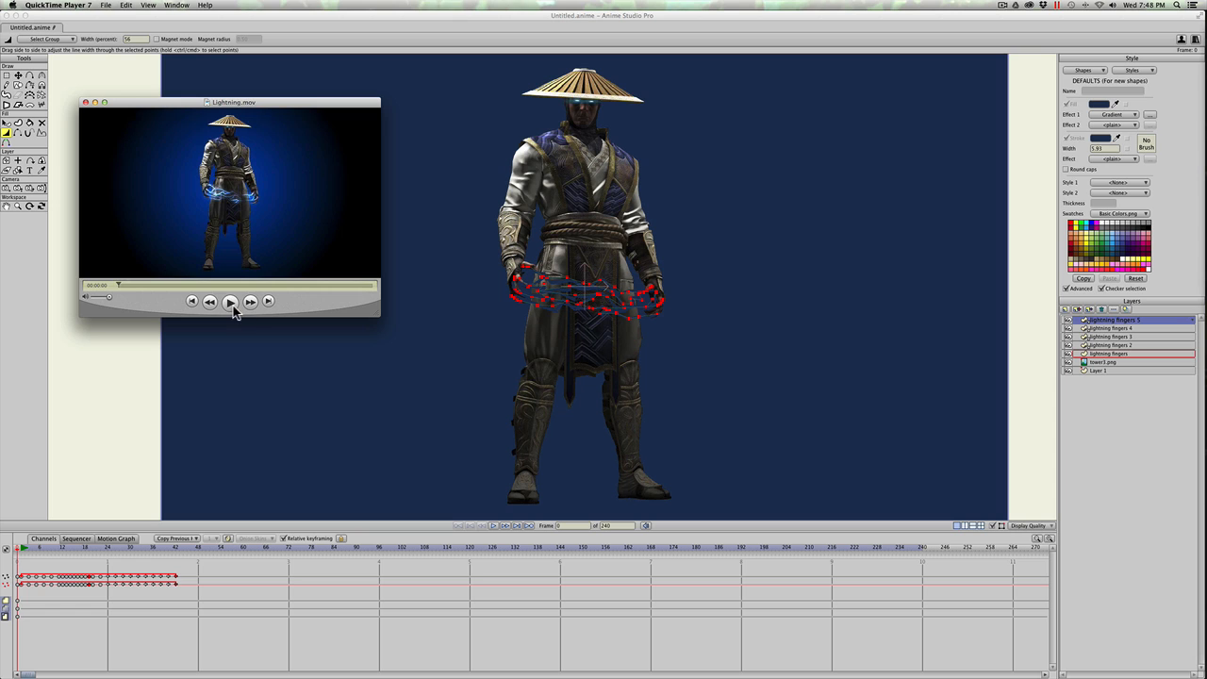
Play the exported Lightning.mov on a loop in an enlarged QuickTime Player window, then close the movie.
click(231, 304)
key(super+l)
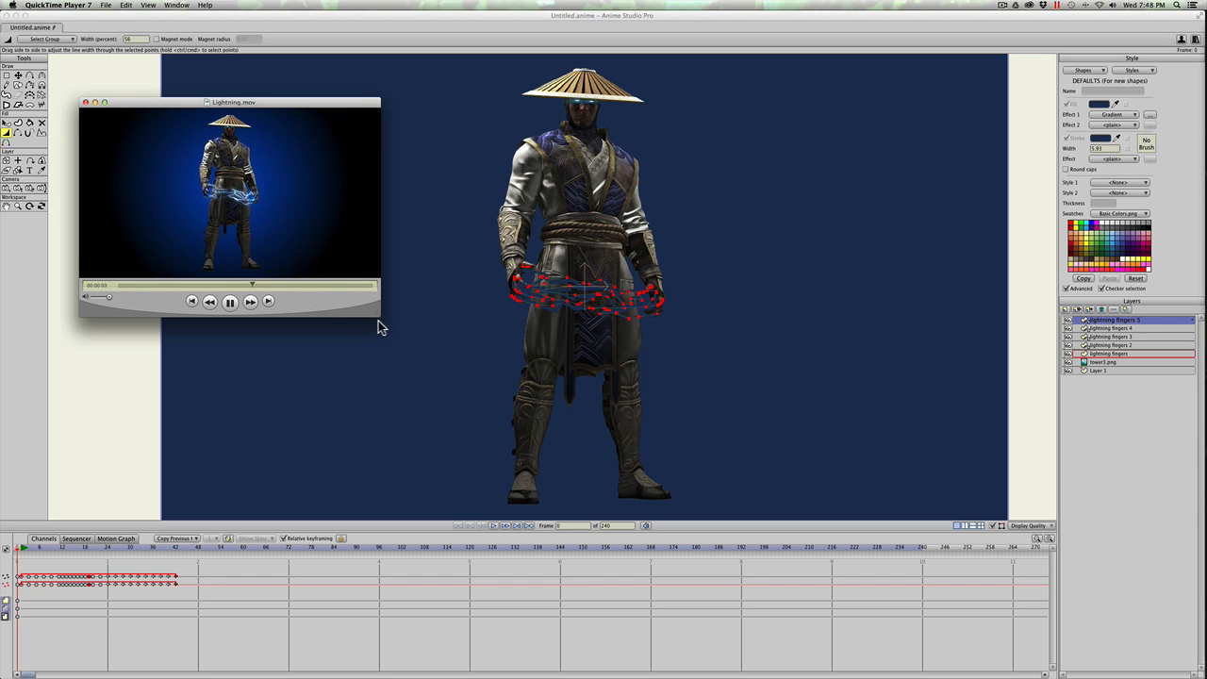
drag(377, 320, 695, 601)
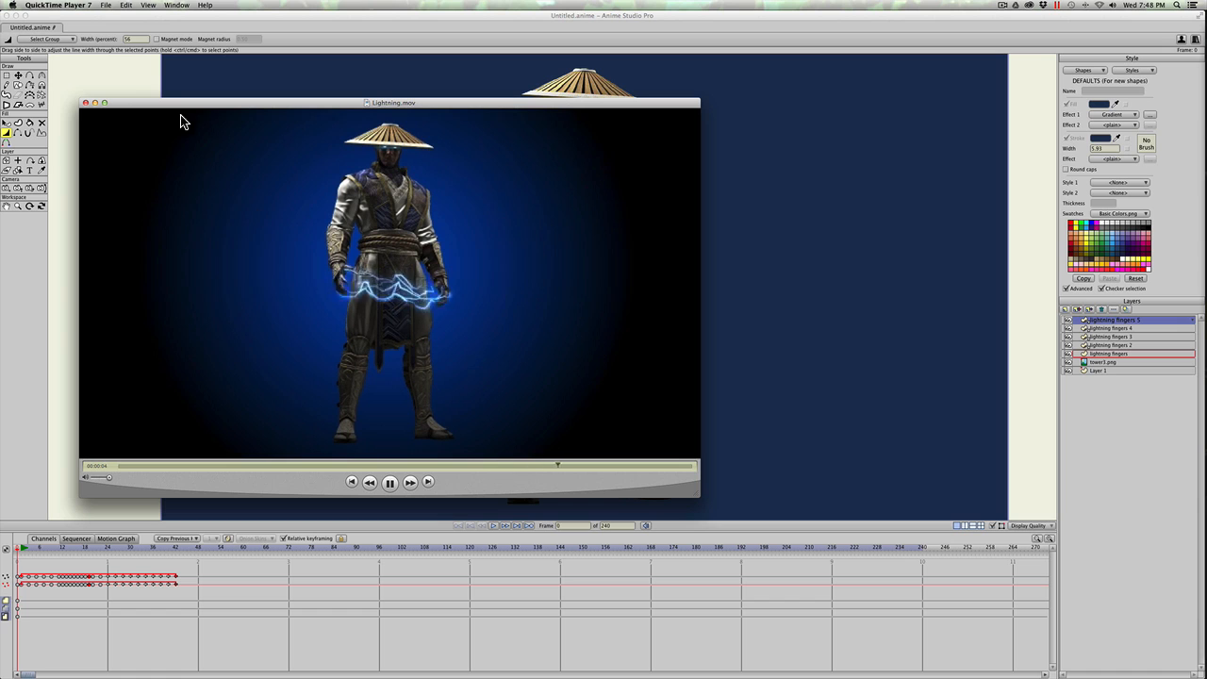
click(85, 101)
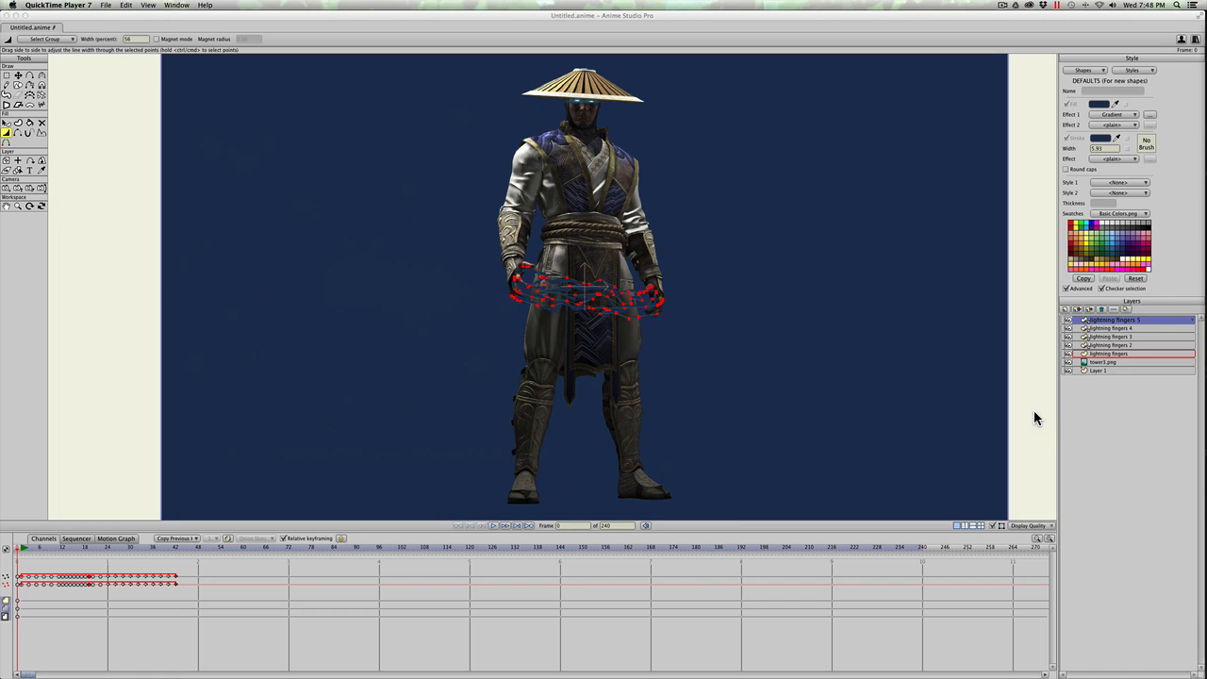
Create a group layer and move all five lightning fingers layers into it.
click(1065, 309)
click(26, 546)
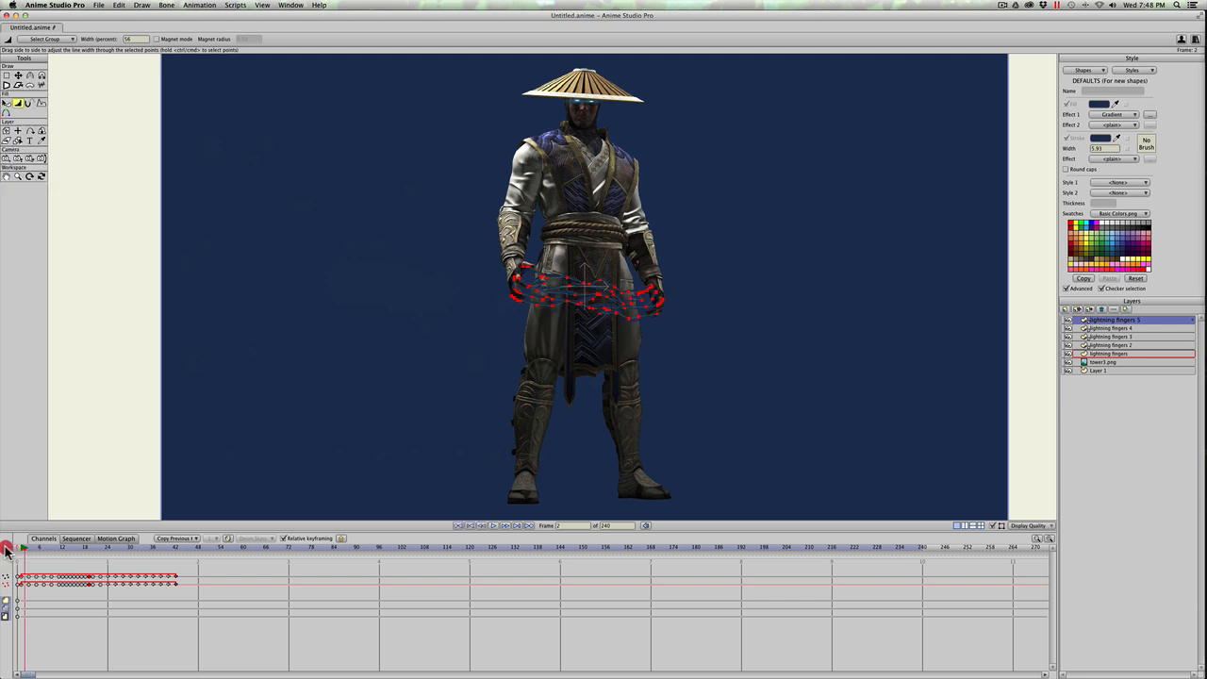
click(1064, 313)
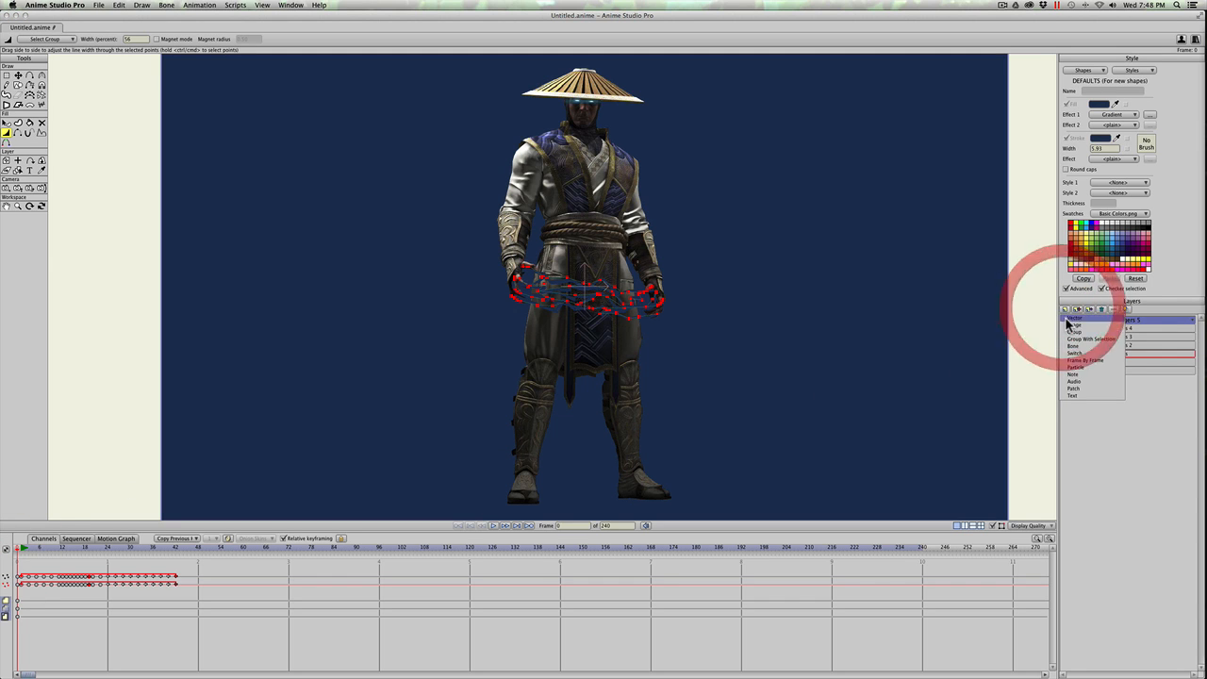
click(1076, 328)
click(1110, 328)
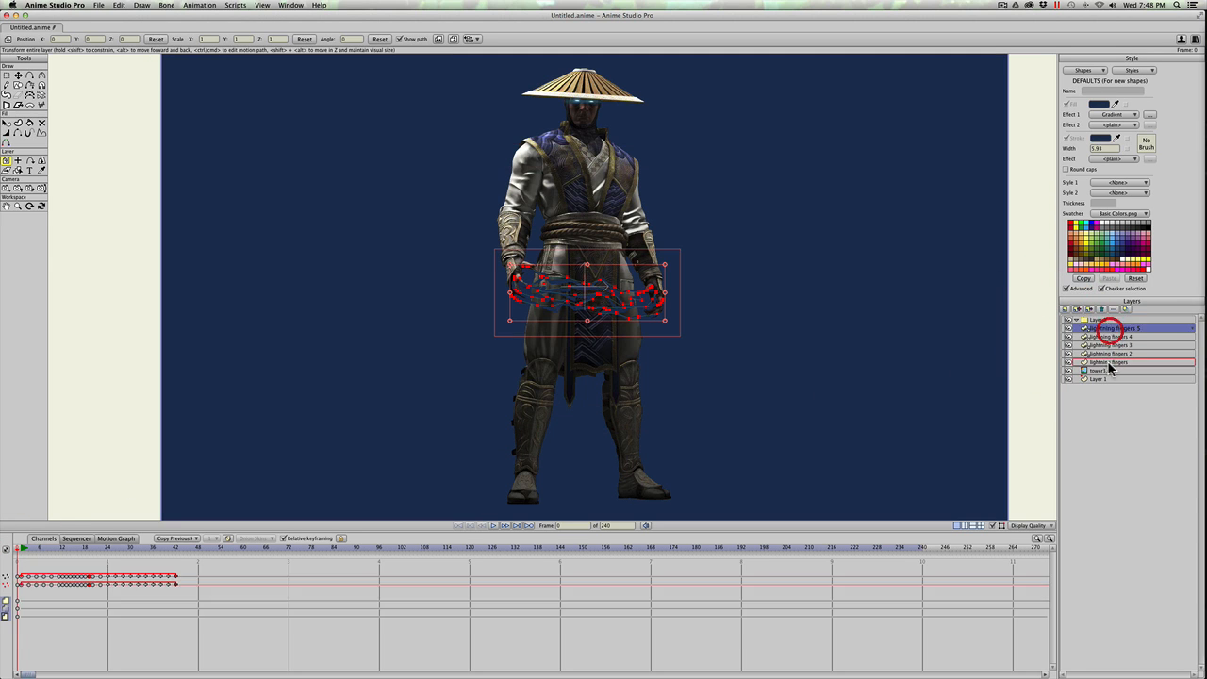
shift+click(1110, 362)
drag(1109, 368, 1097, 321)
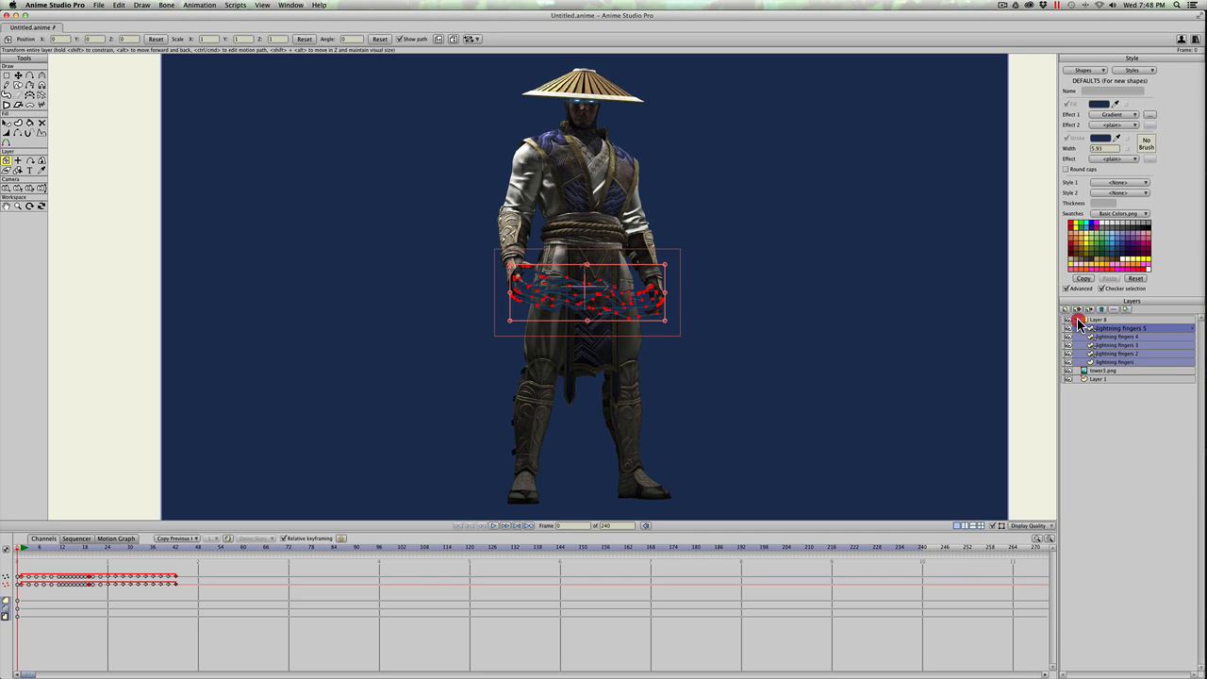
Collapse the new group layer and rename it fingers.
click(1079, 321)
double_click(1099, 321)
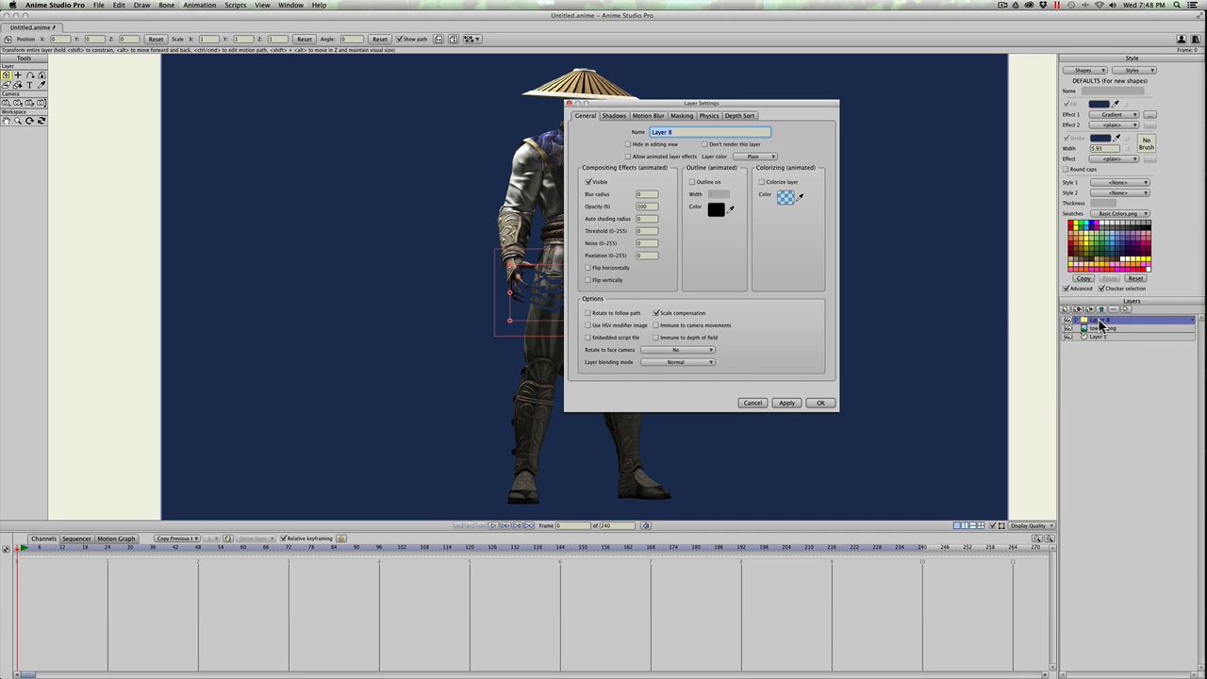
text(fign)
key(BackSpace)
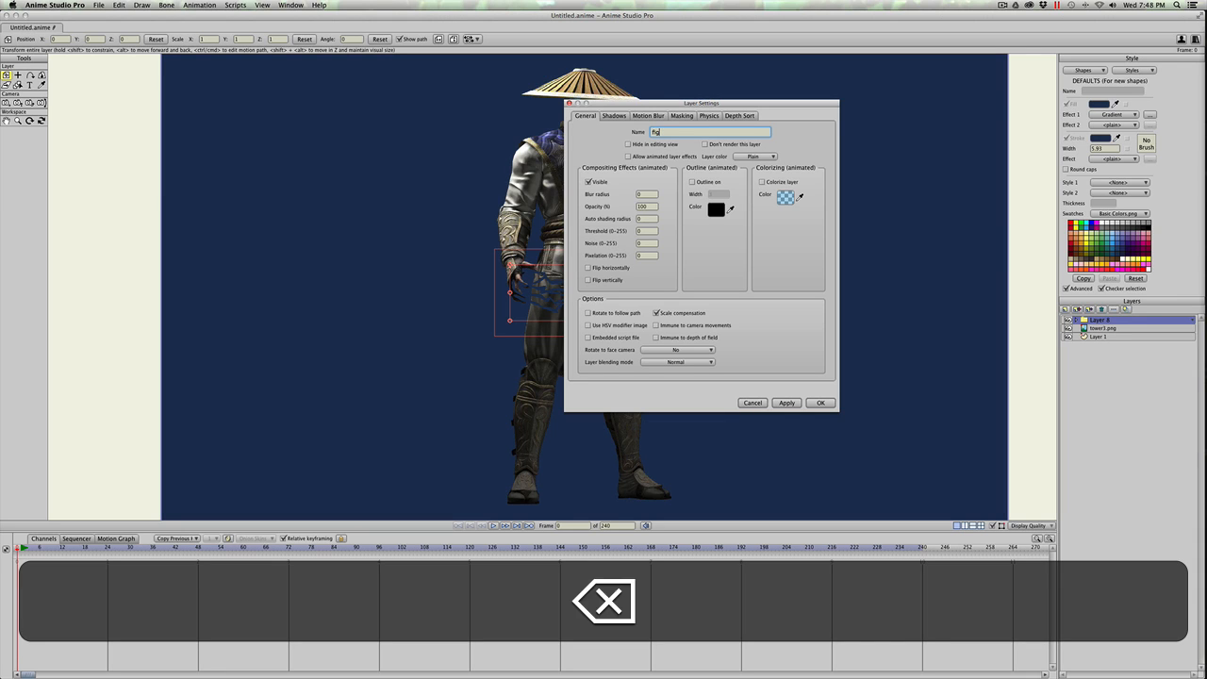
text(r)
key(BackSpace)
key(BackSpace)
text(n)
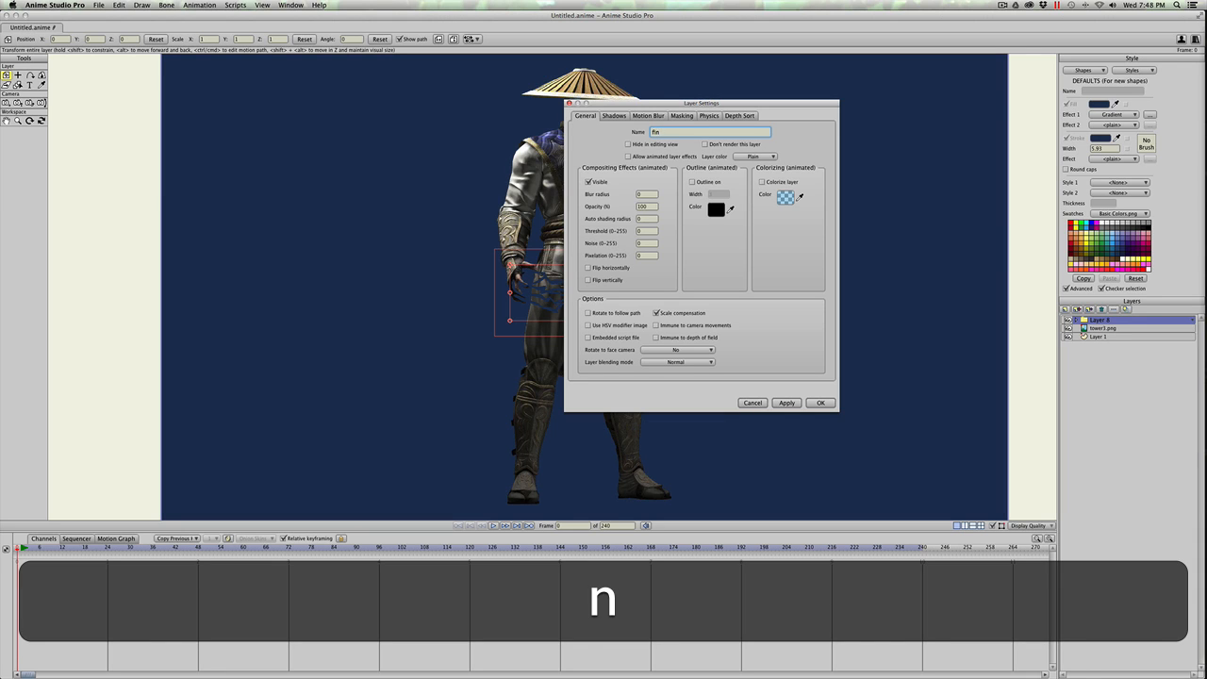
text(gers)
key(Return)
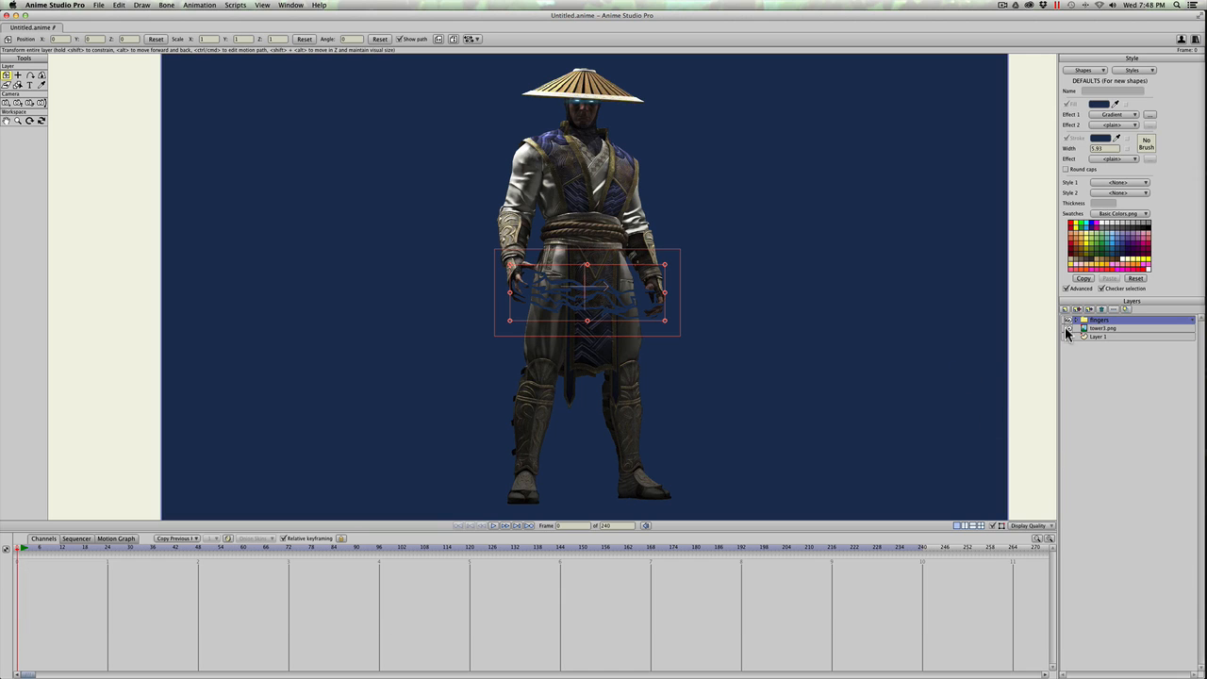
Hide the fingers group and Layer 1, and add a vector layer named stike one.
click(1066, 320)
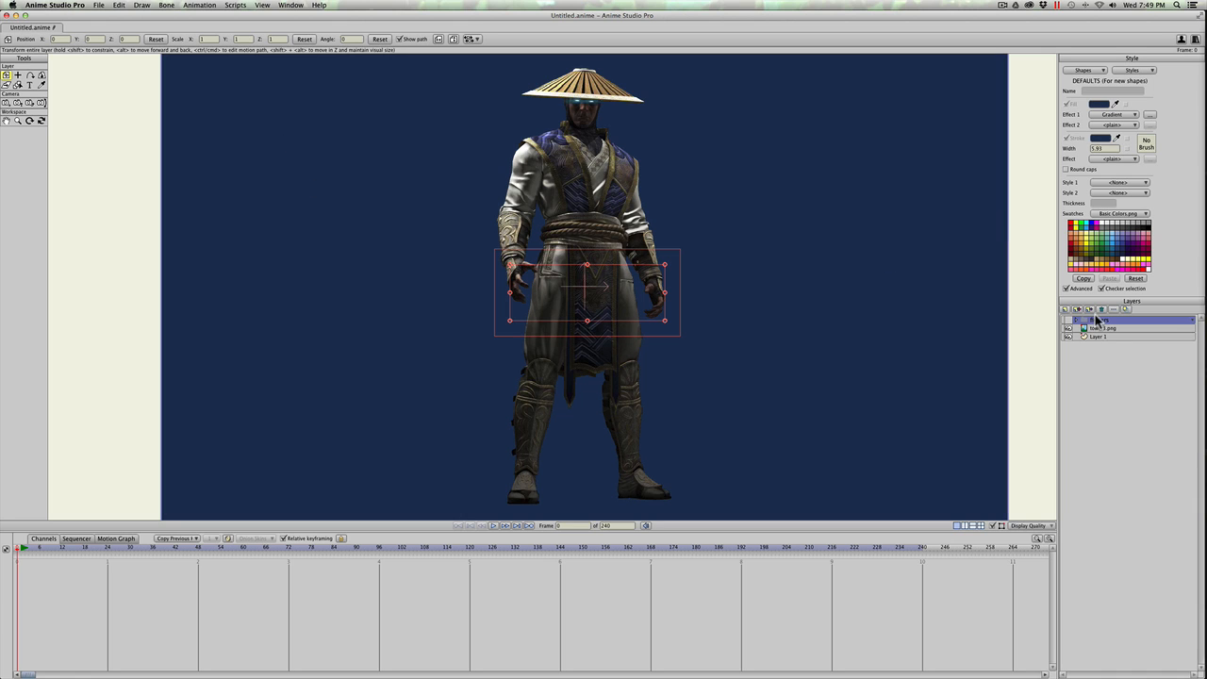
click(1064, 316)
click(1068, 325)
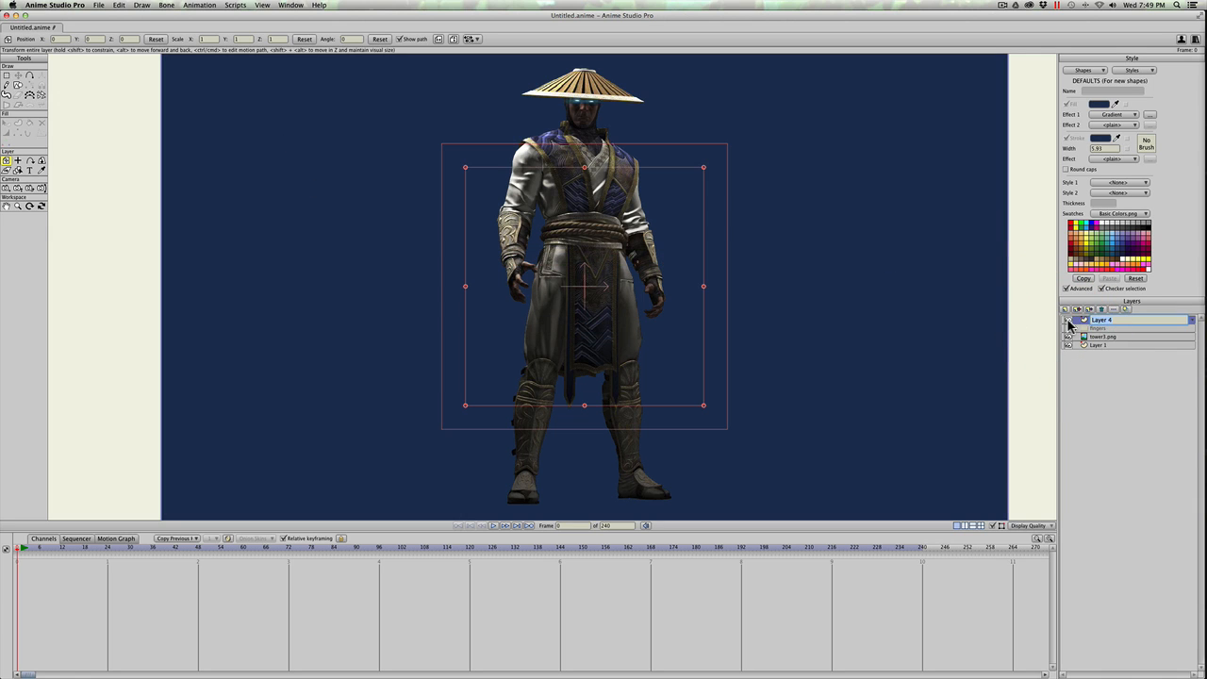
click(1062, 319)
text(sti)
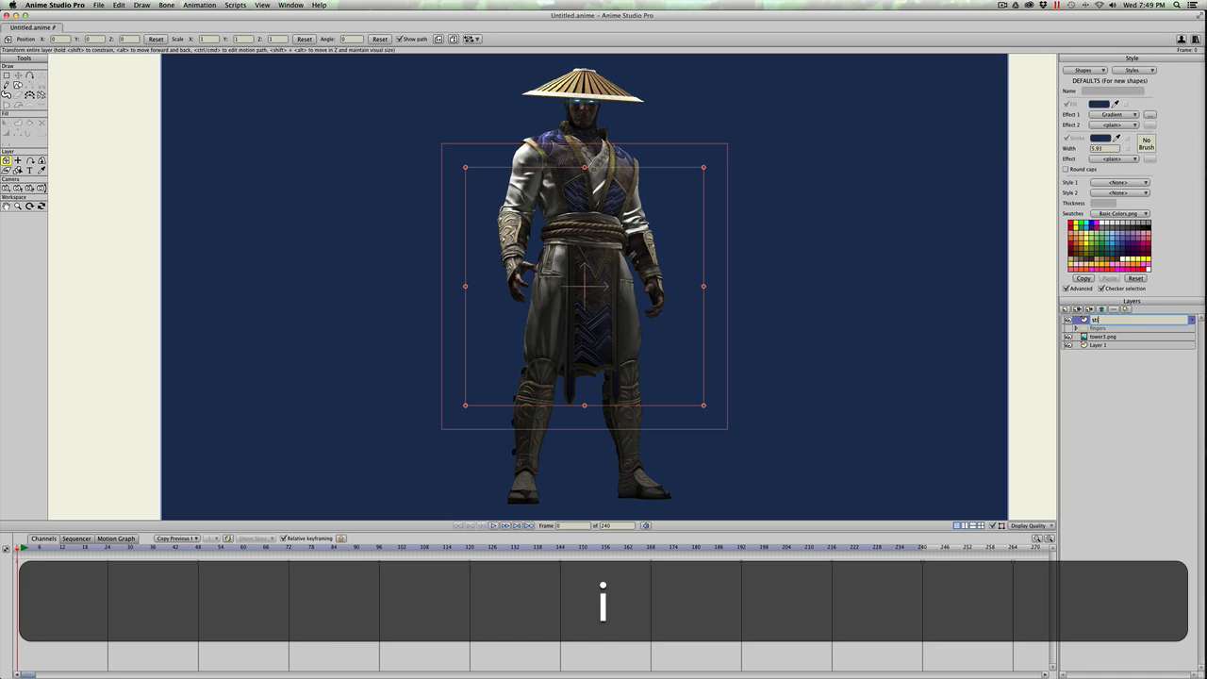
text(ke one)
key(Return)
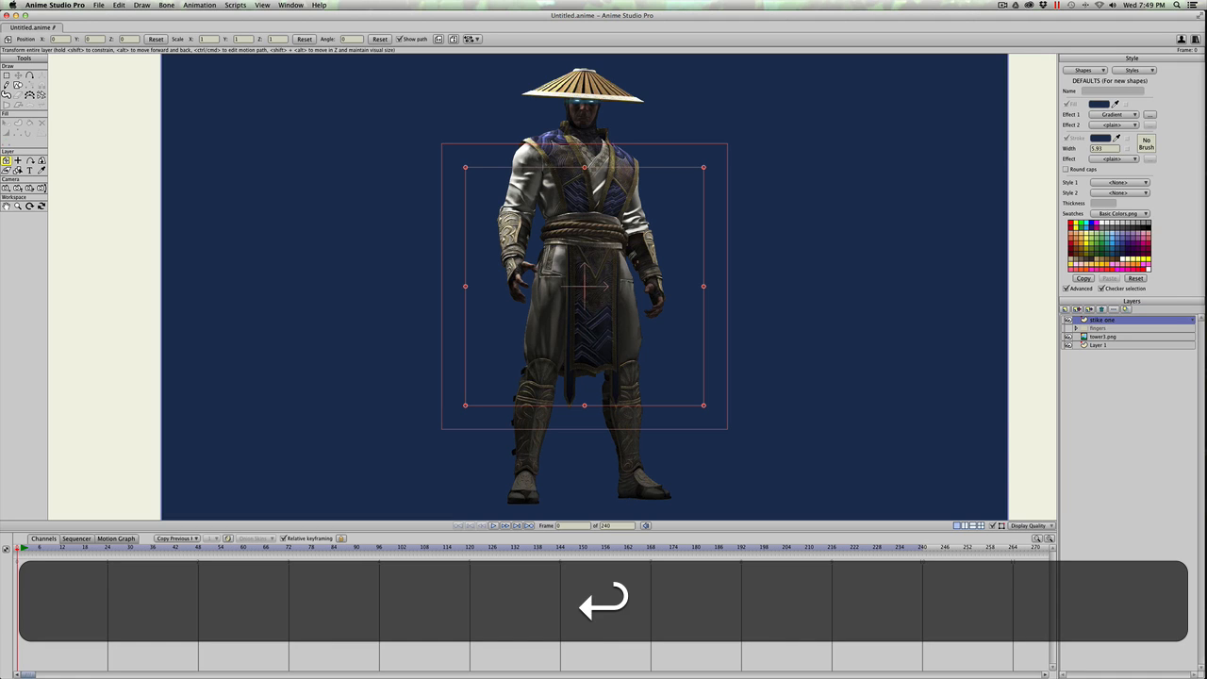
click(1068, 346)
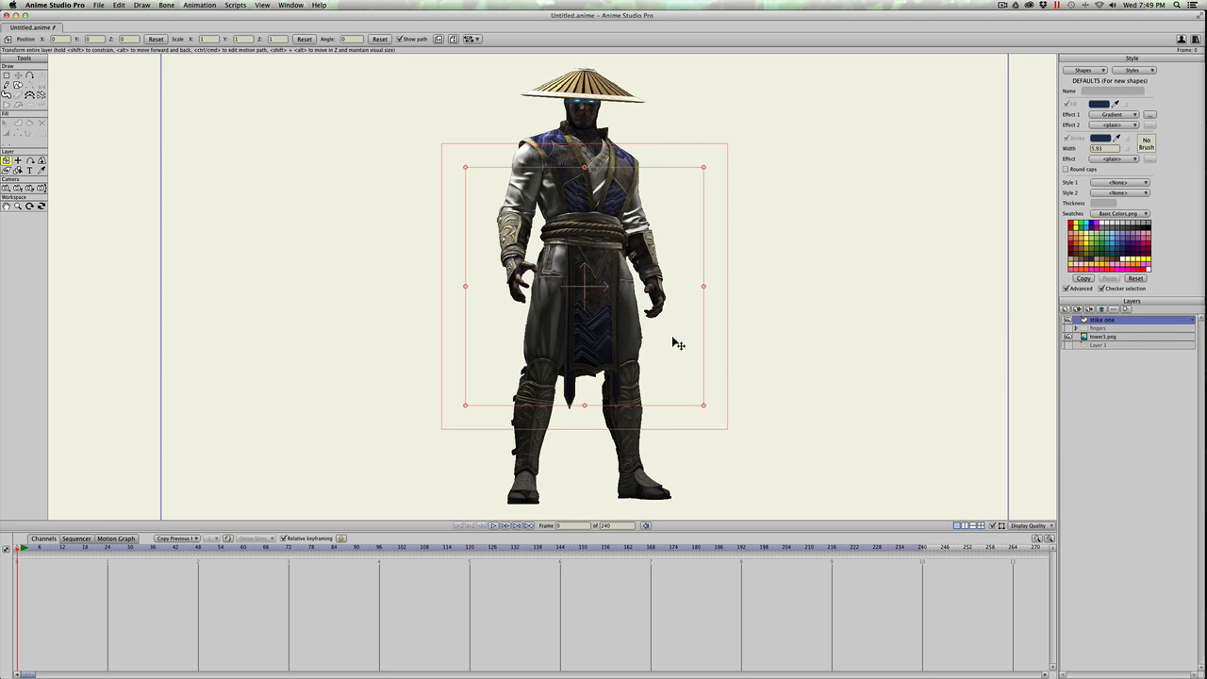
Draw a freehand stroke on stike one that winds around the character from the hat brim down to the foot.
scroll(673, 342, up, 1)
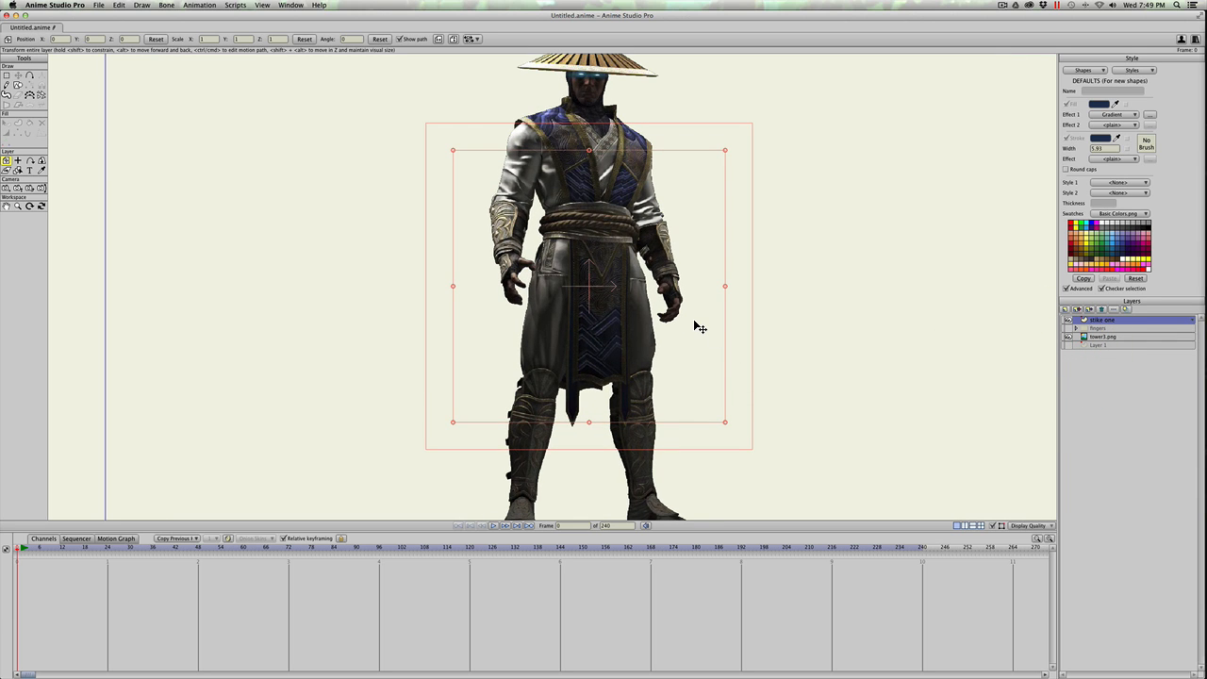
scroll(698, 327, down, 2)
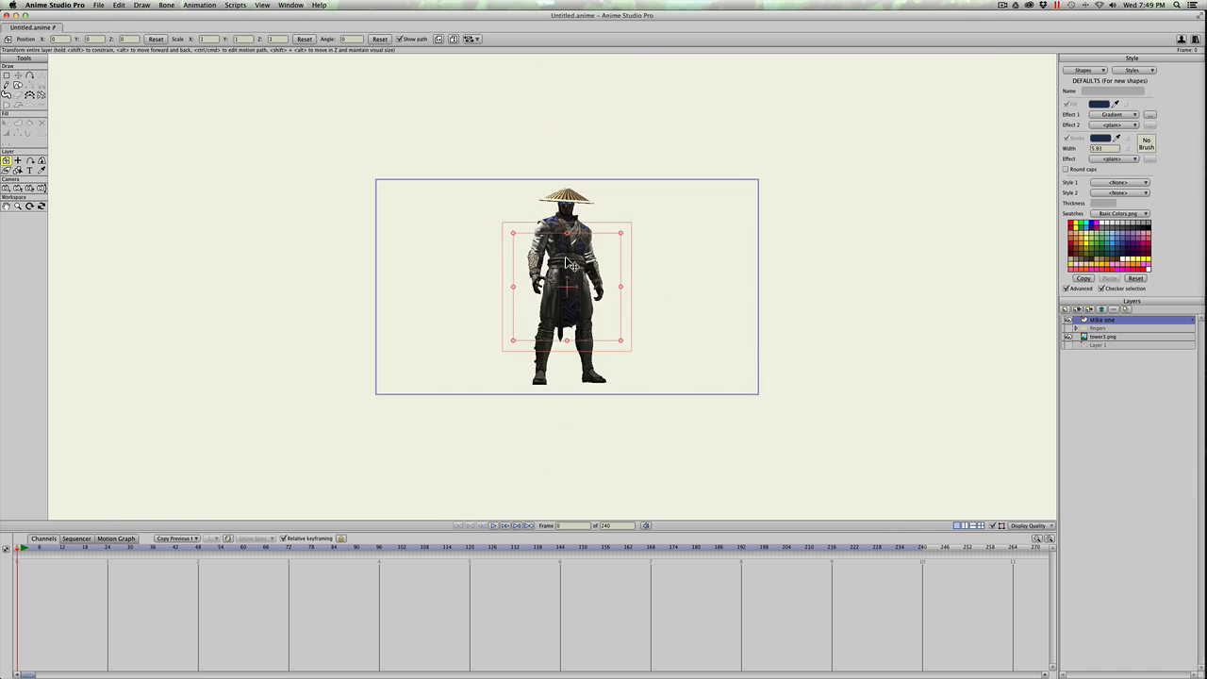
scroll(484, 237, up, 2)
key(space)
mouse_move(484, 237)
mouse_down()
mouse_move(491, 286)
mouse_move(466, 248)
mouse_up()
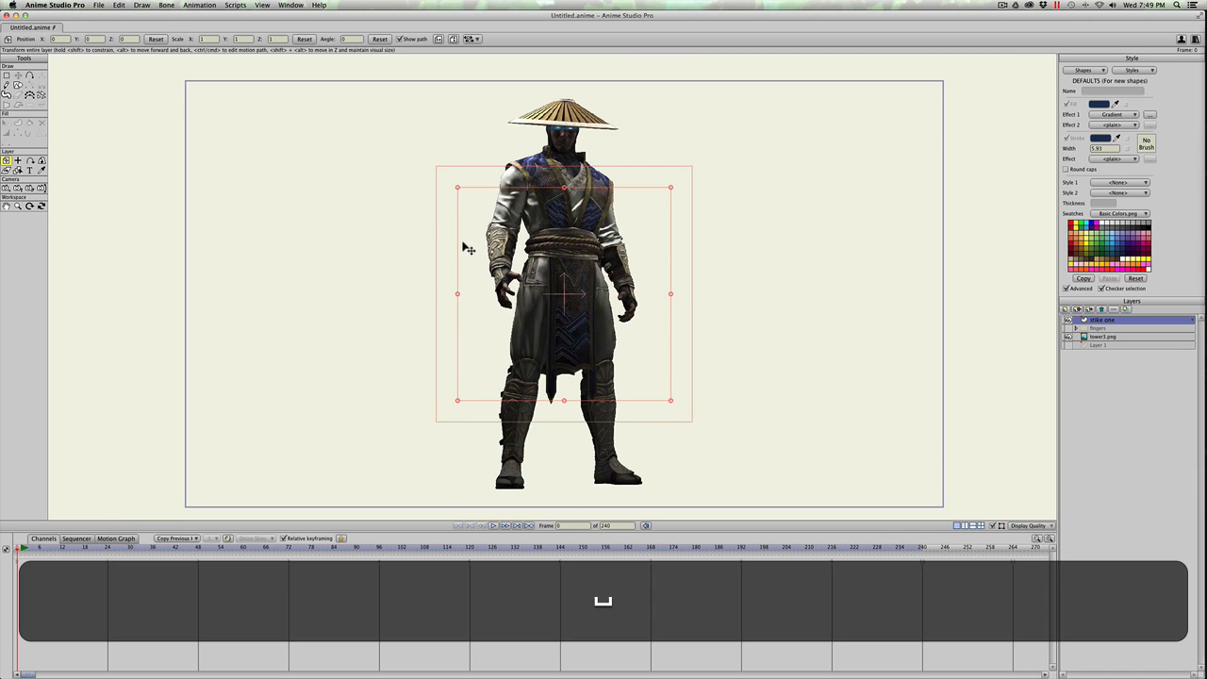
click(6, 85)
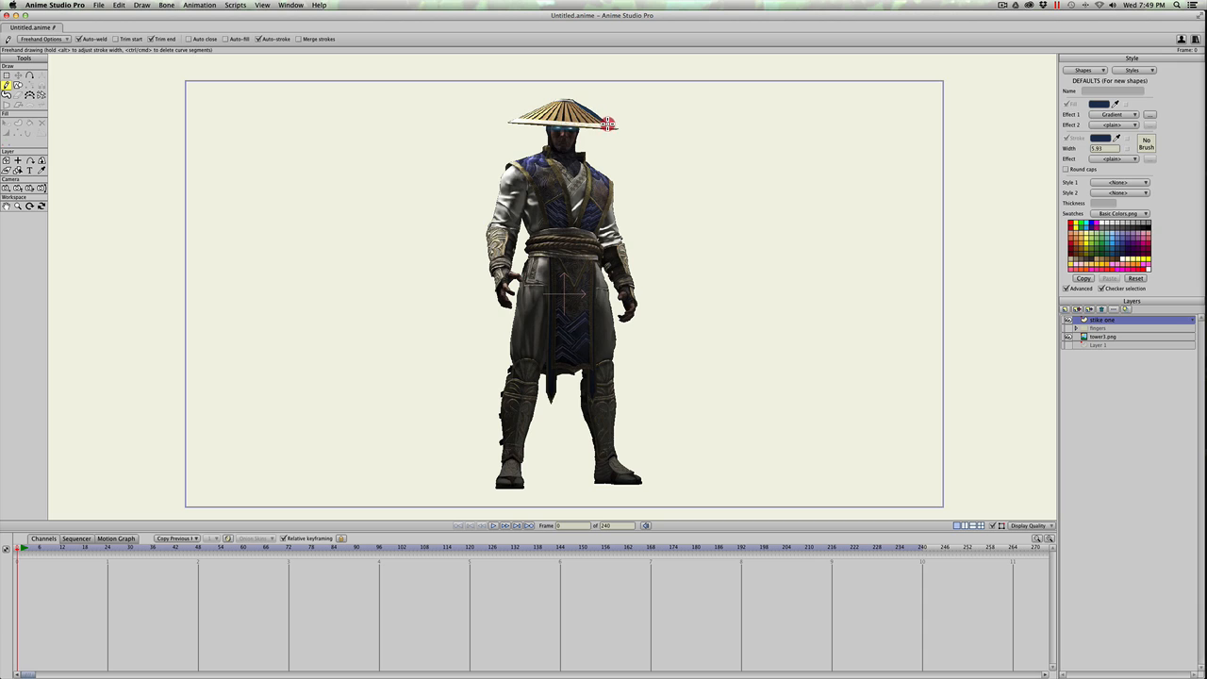
drag(618, 131, 556, 125)
mouse_move(562, 145)
mouse_down()
mouse_move(614, 148)
mouse_move(639, 166)
mouse_move(609, 181)
mouse_move(580, 168)
mouse_up()
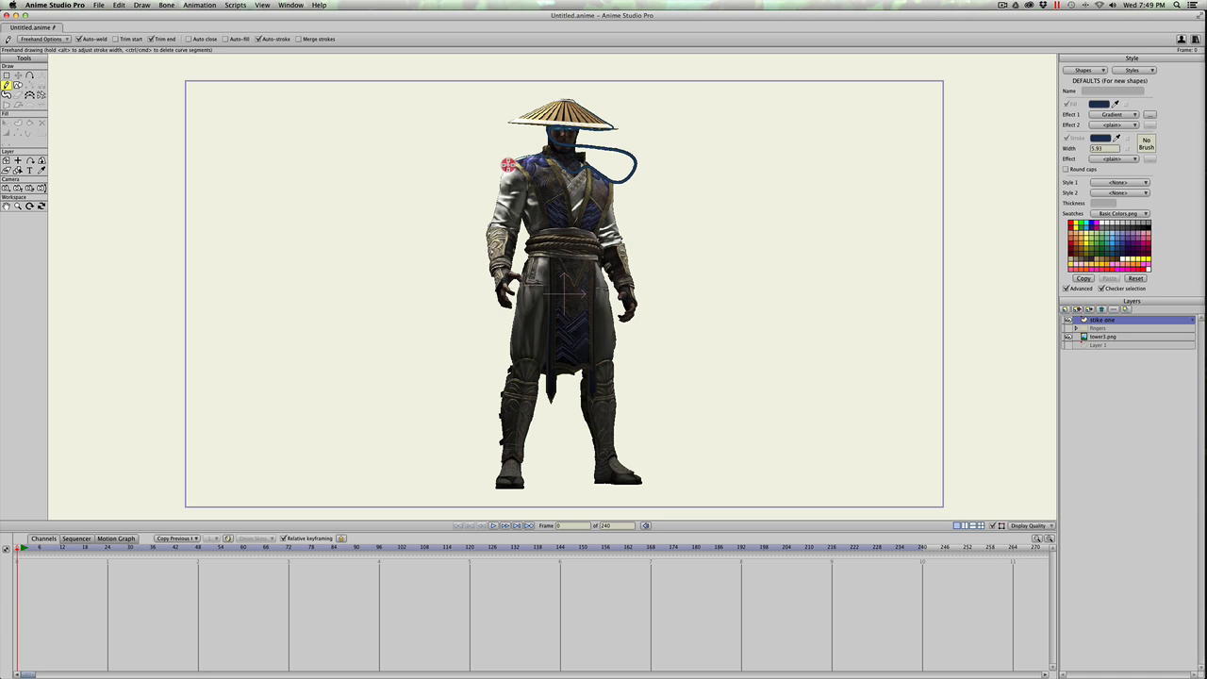
mouse_move(508, 166)
mouse_down()
mouse_move(459, 184)
mouse_move(641, 205)
mouse_move(662, 225)
mouse_move(625, 232)
mouse_up()
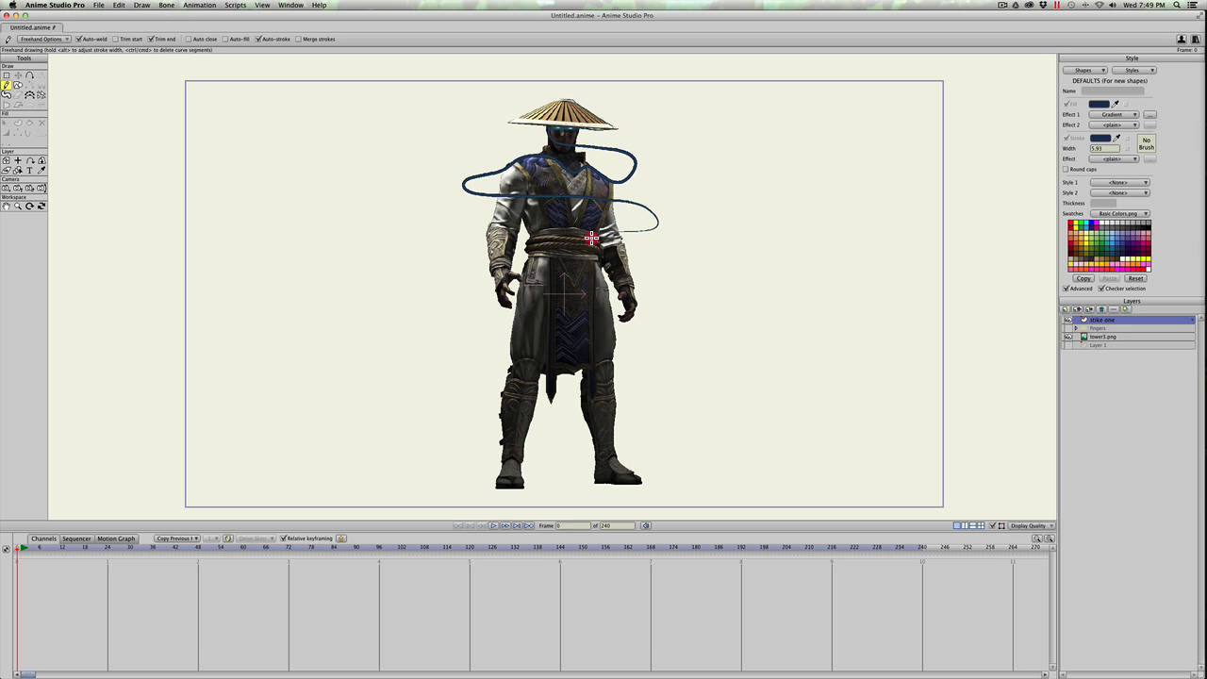
drag(559, 235, 542, 235)
mouse_move(512, 234)
mouse_down()
mouse_move(471, 248)
mouse_move(521, 263)
mouse_move(468, 267)
mouse_move(467, 278)
mouse_move(516, 279)
mouse_up()
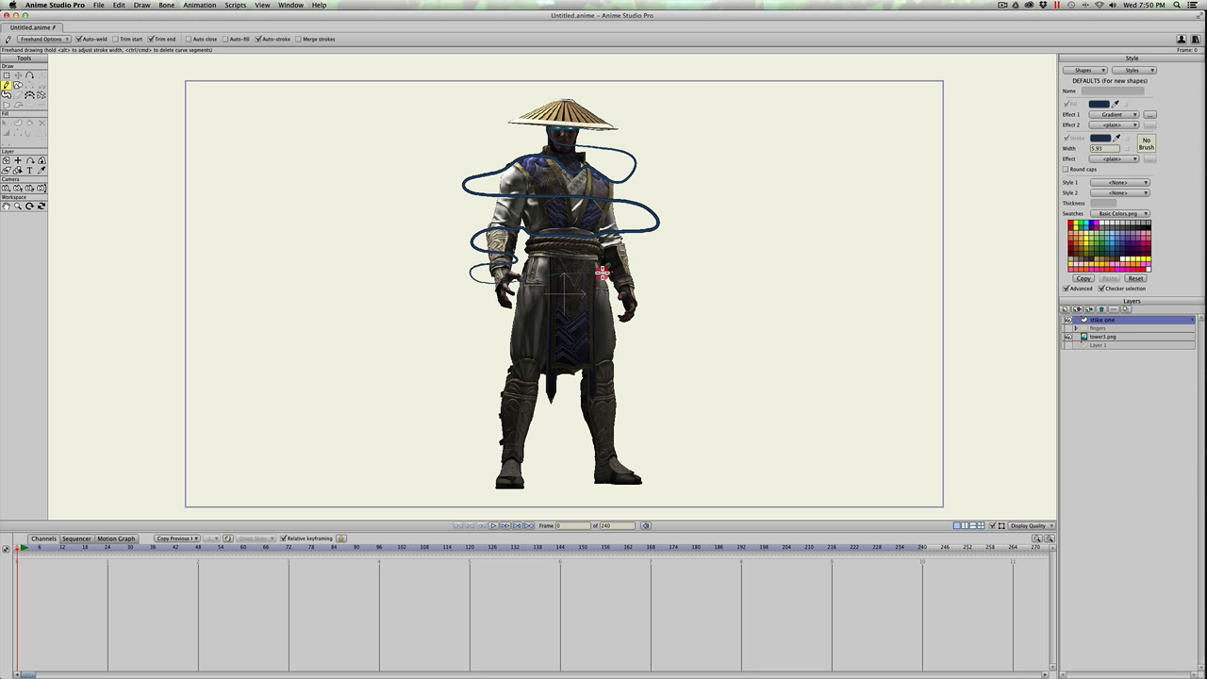
mouse_move(601, 272)
mouse_down()
mouse_move(658, 282)
mouse_move(655, 298)
mouse_move(508, 320)
mouse_move(518, 340)
mouse_move(581, 343)
mouse_move(631, 365)
mouse_move(624, 379)
mouse_move(487, 371)
mouse_move(498, 392)
mouse_move(531, 396)
mouse_move(547, 413)
mouse_move(530, 432)
mouse_move(486, 441)
mouse_move(542, 460)
mouse_move(495, 473)
mouse_move(523, 487)
mouse_up()
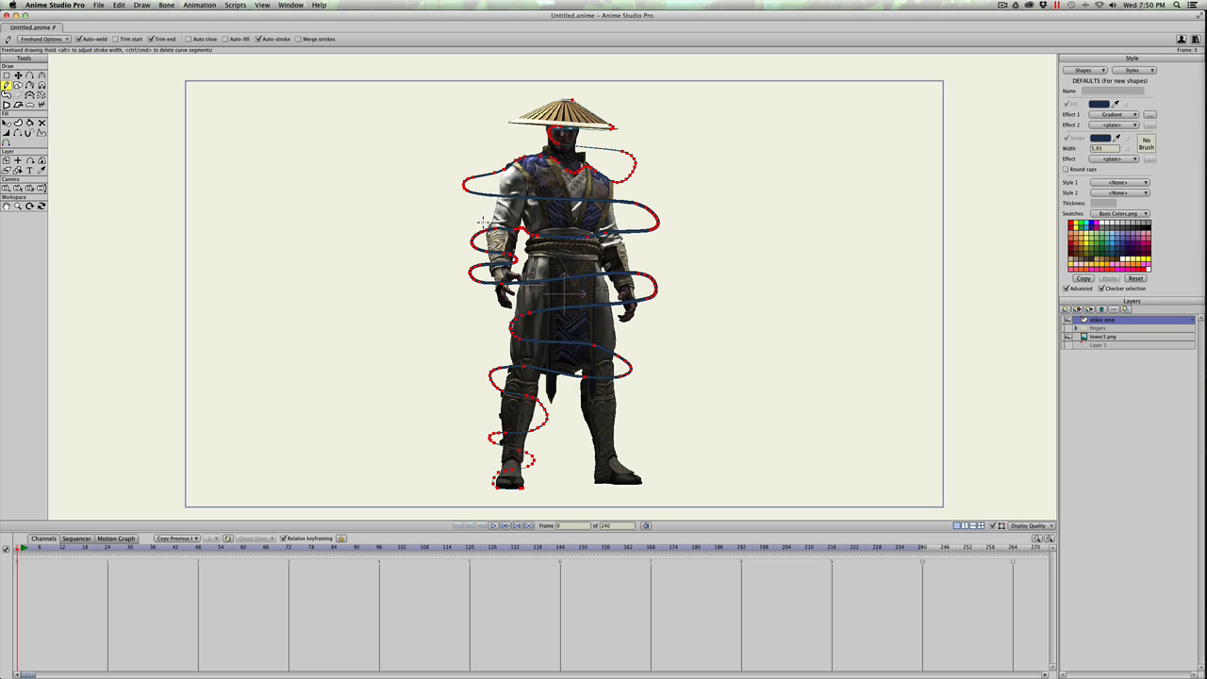
Simplify the winding stroke by painting over its points with a brush radius of 0.25 and a tolerance angle of 20.
click(30, 96)
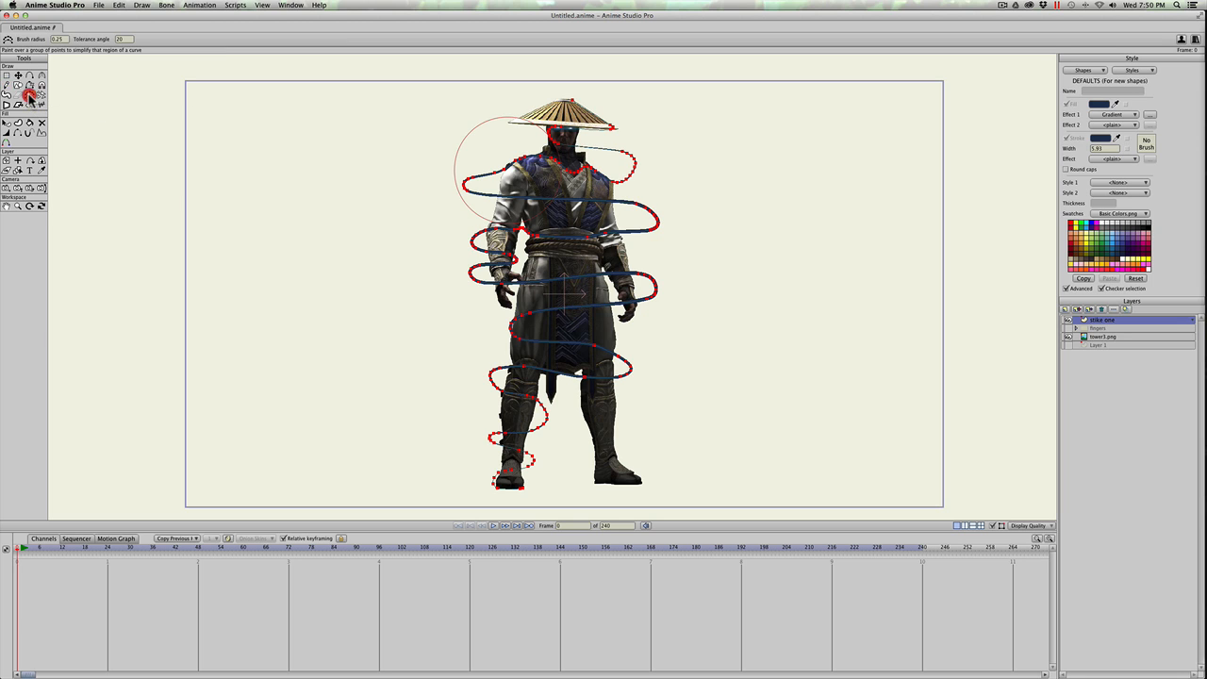
mouse_move(443, 128)
mouse_down()
mouse_move(578, 165)
mouse_move(562, 167)
mouse_move(591, 312)
mouse_move(528, 452)
mouse_move(660, 183)
mouse_move(565, 192)
mouse_move(619, 246)
mouse_move(618, 272)
mouse_move(624, 264)
mouse_move(592, 164)
mouse_move(463, 352)
mouse_move(549, 238)
mouse_move(573, 398)
mouse_move(679, 267)
mouse_move(562, 285)
mouse_move(602, 377)
mouse_move(505, 247)
mouse_move(472, 311)
mouse_up()
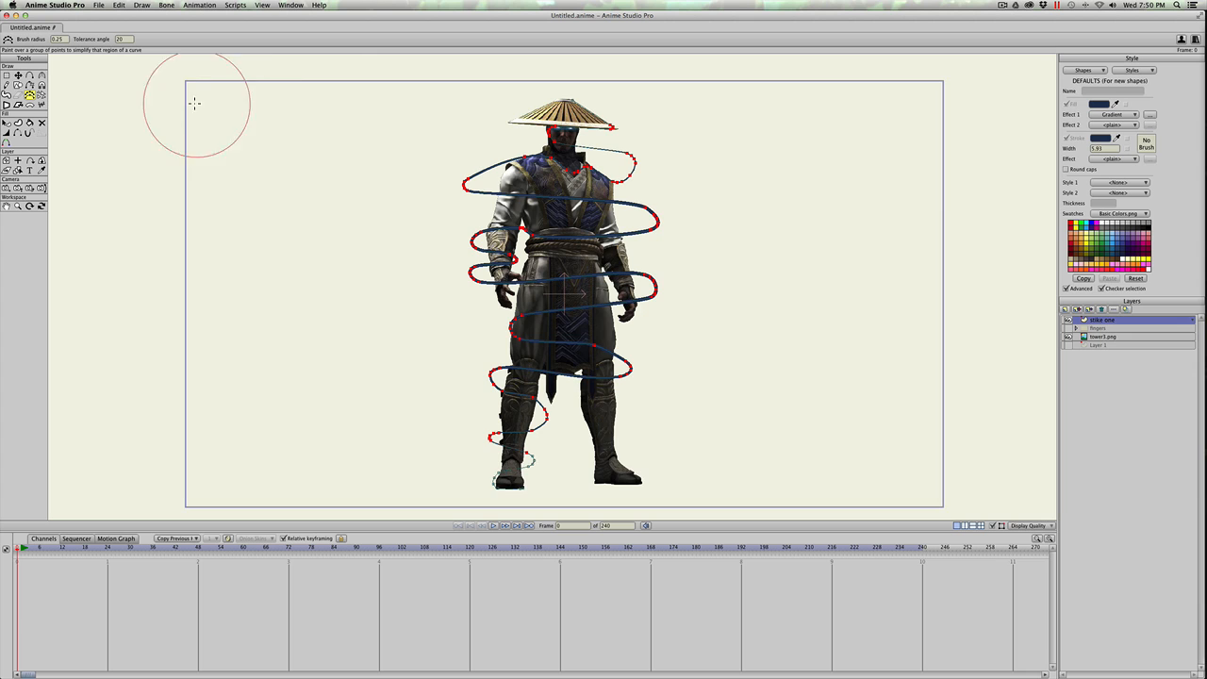
scroll(386, 108, up, 1)
scroll(466, 237, up, 1)
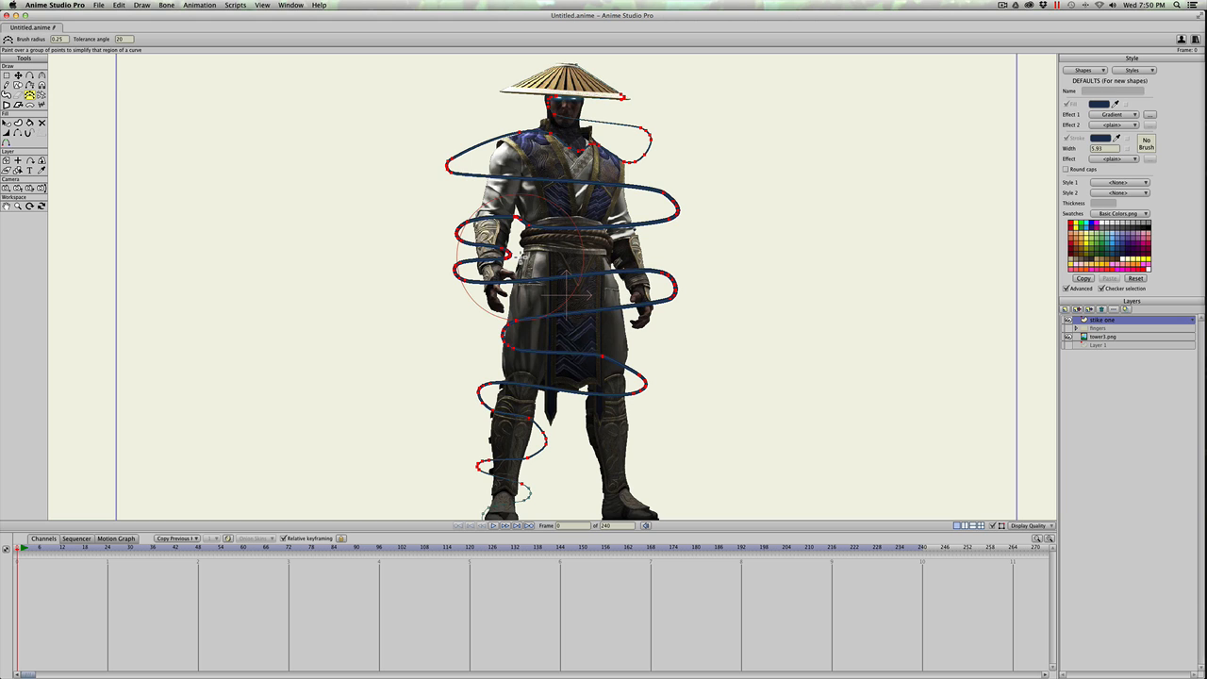
Set the line width of the stroke's selected points to 102 percent and their curvature to 0.
key(w)
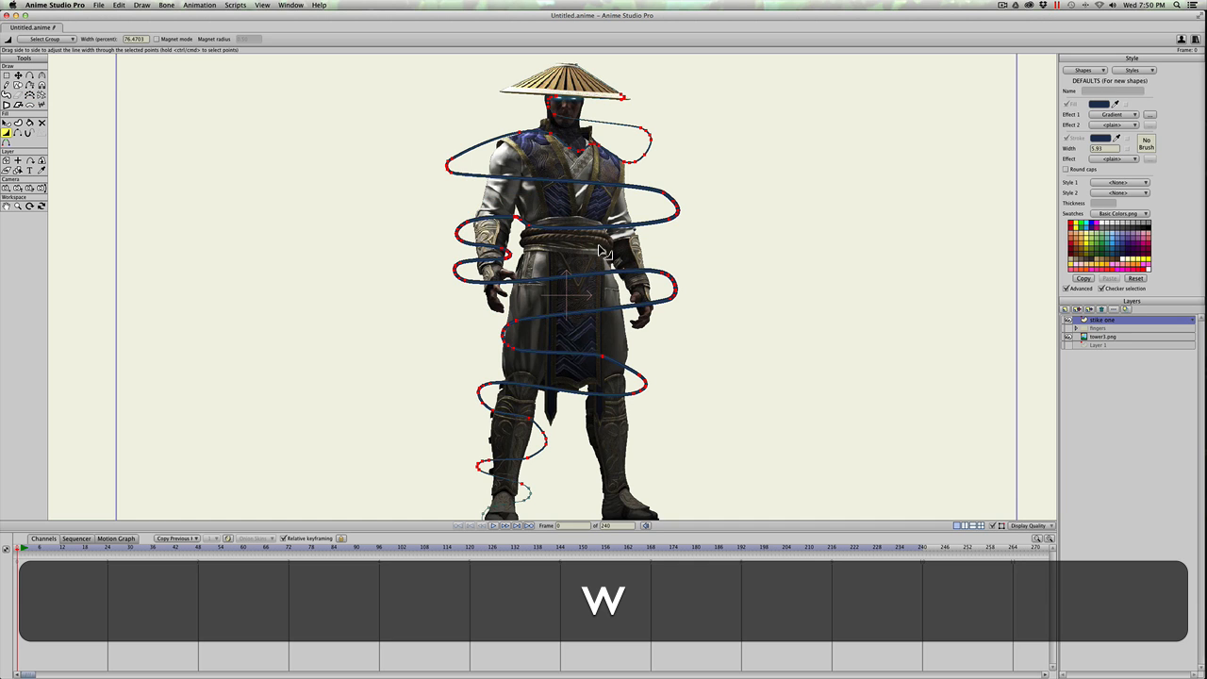
drag(638, 211, 341, 258)
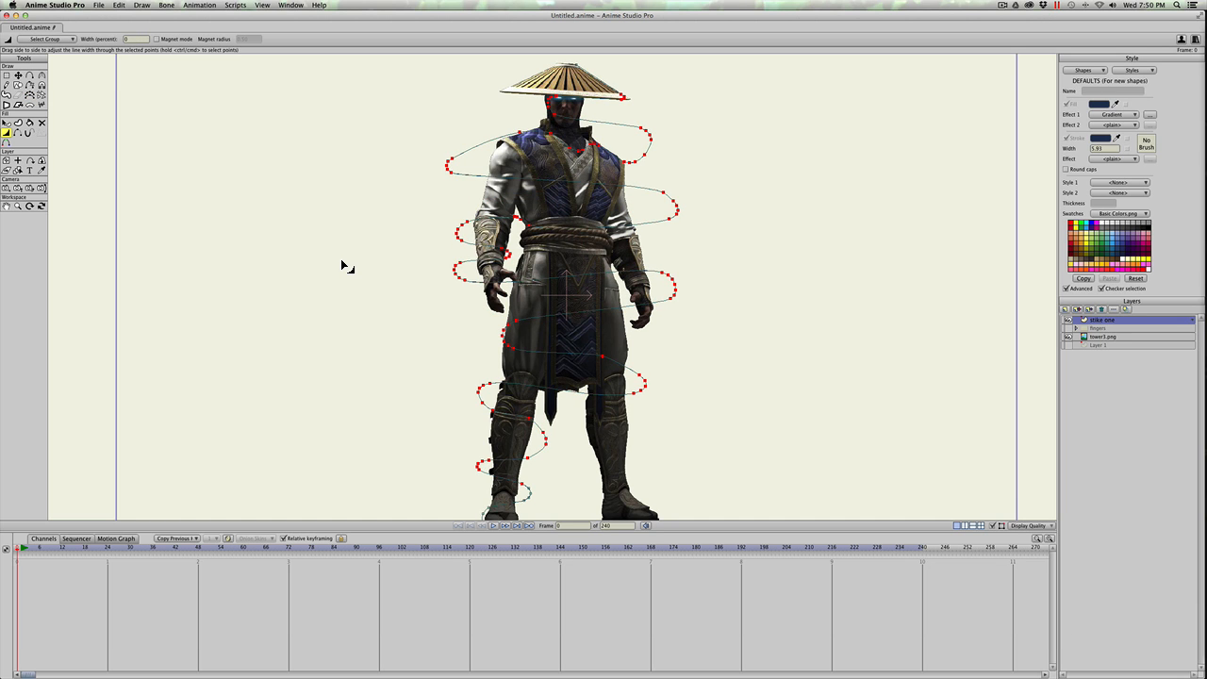
drag(442, 227, 455, 230)
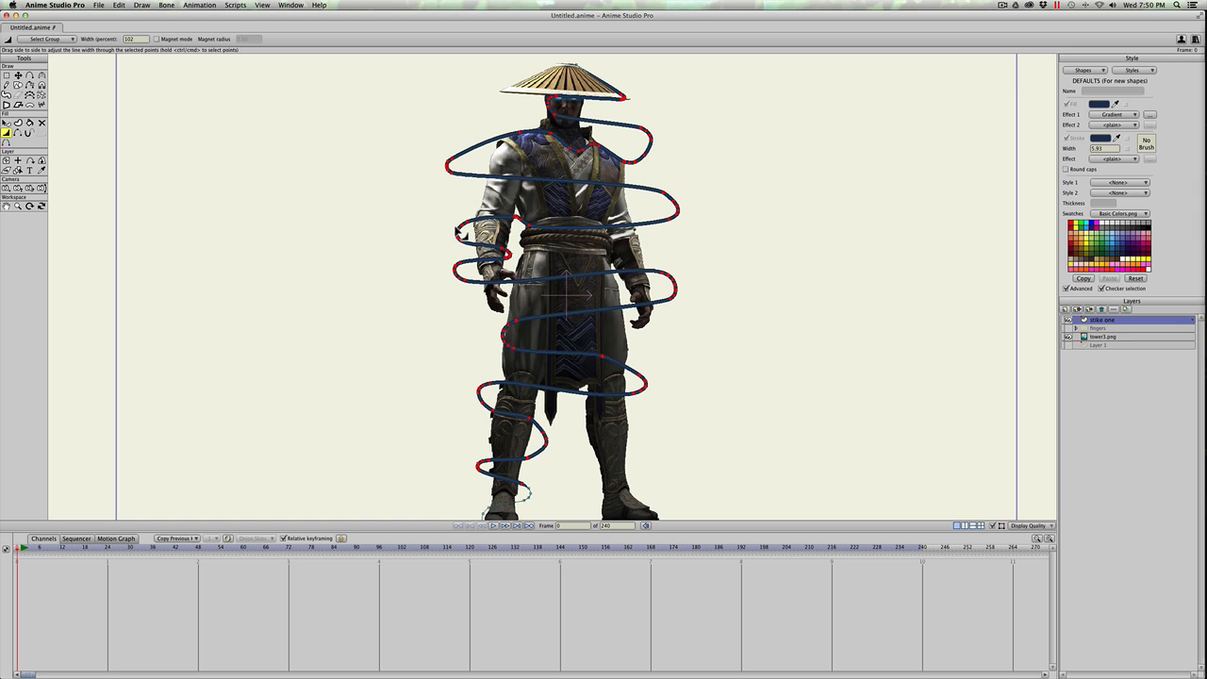
key(c)
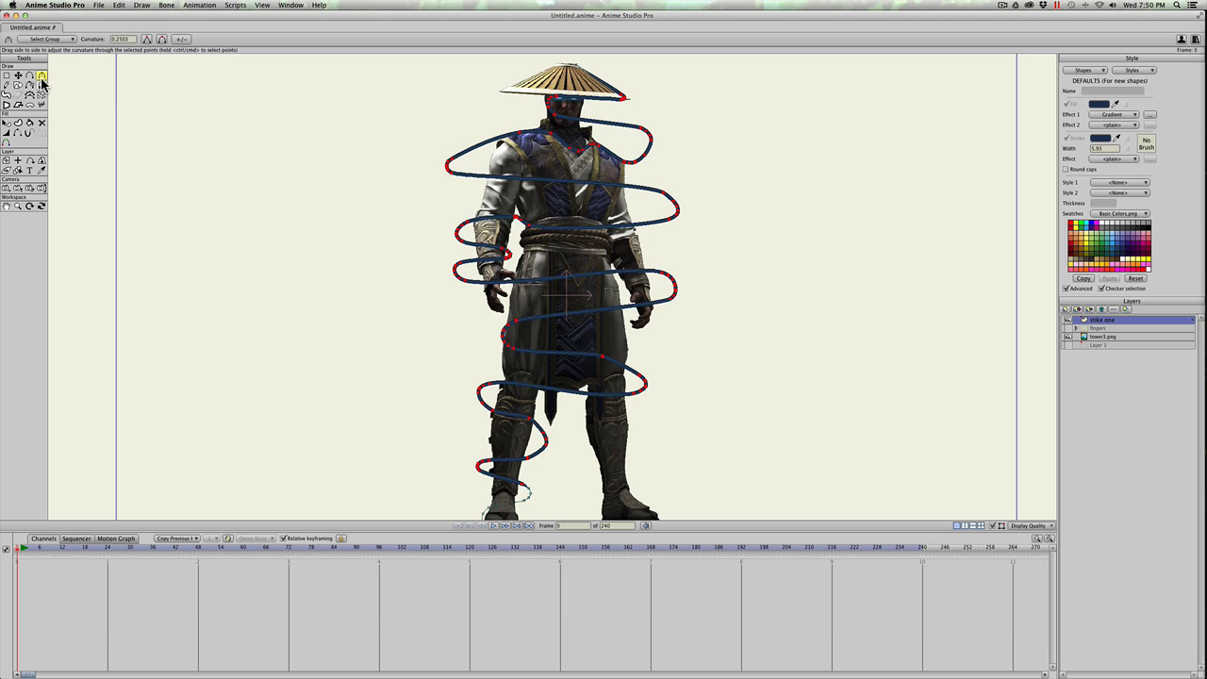
drag(715, 253, 381, 244)
drag(567, 232, 455, 225)
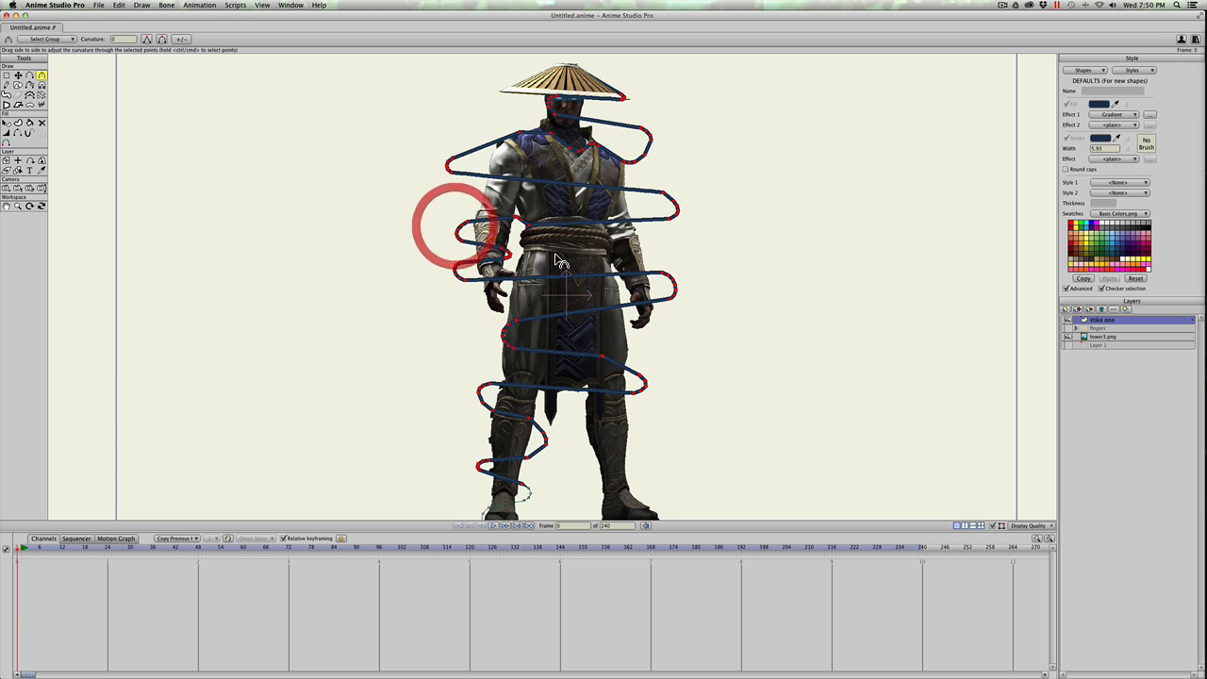
Move the stroke's points along the hat brim and beside the face to turn the smooth bends into sharp corners.
scroll(557, 163, up, 5)
key(space)
drag(557, 193, 553, 286)
drag(557, 143, 564, 268)
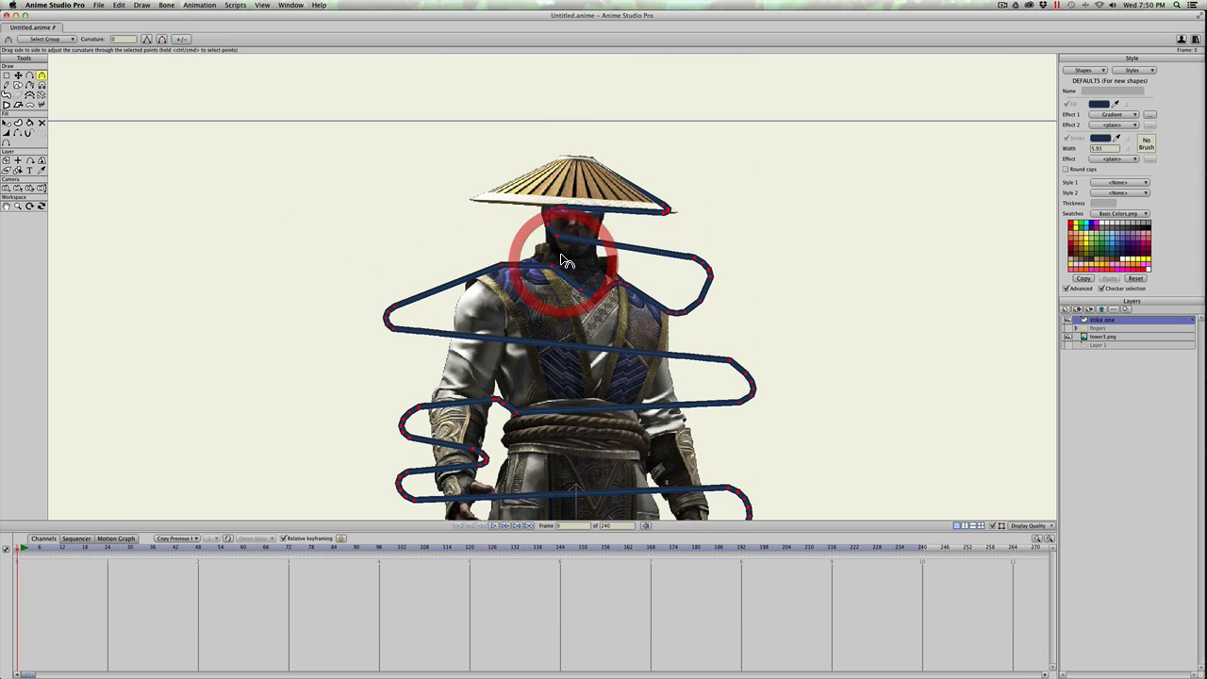
scroll(617, 251, up, 5)
scroll(617, 251, down, 4)
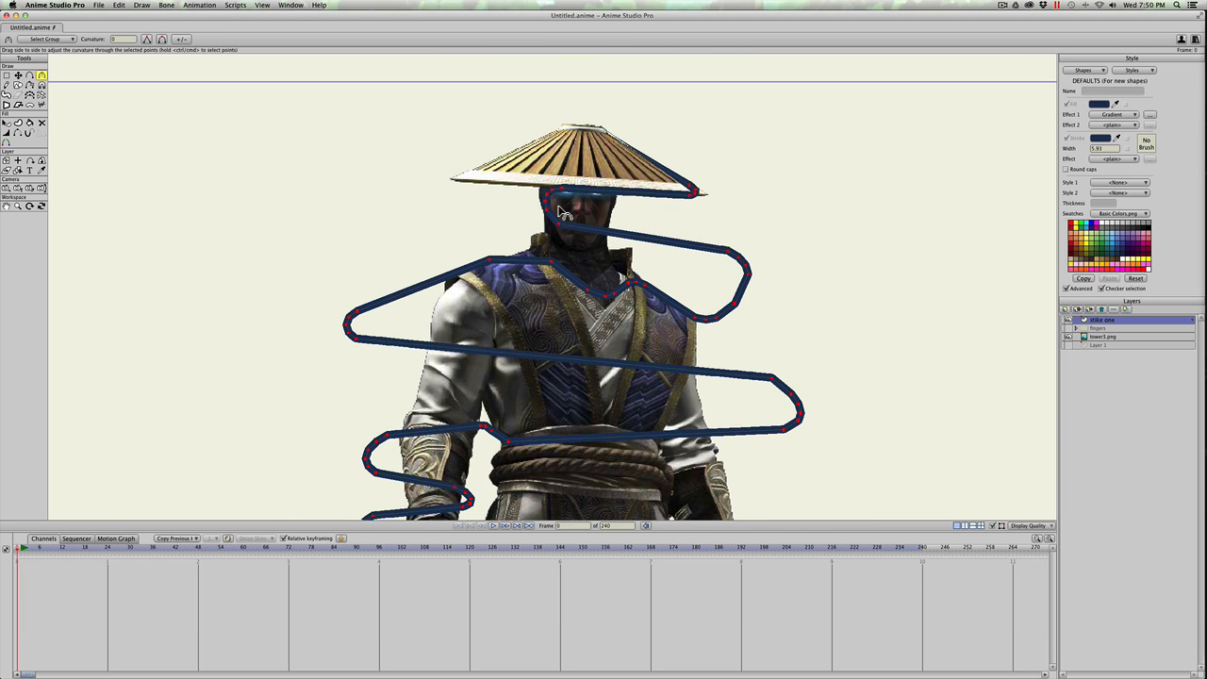
key(t)
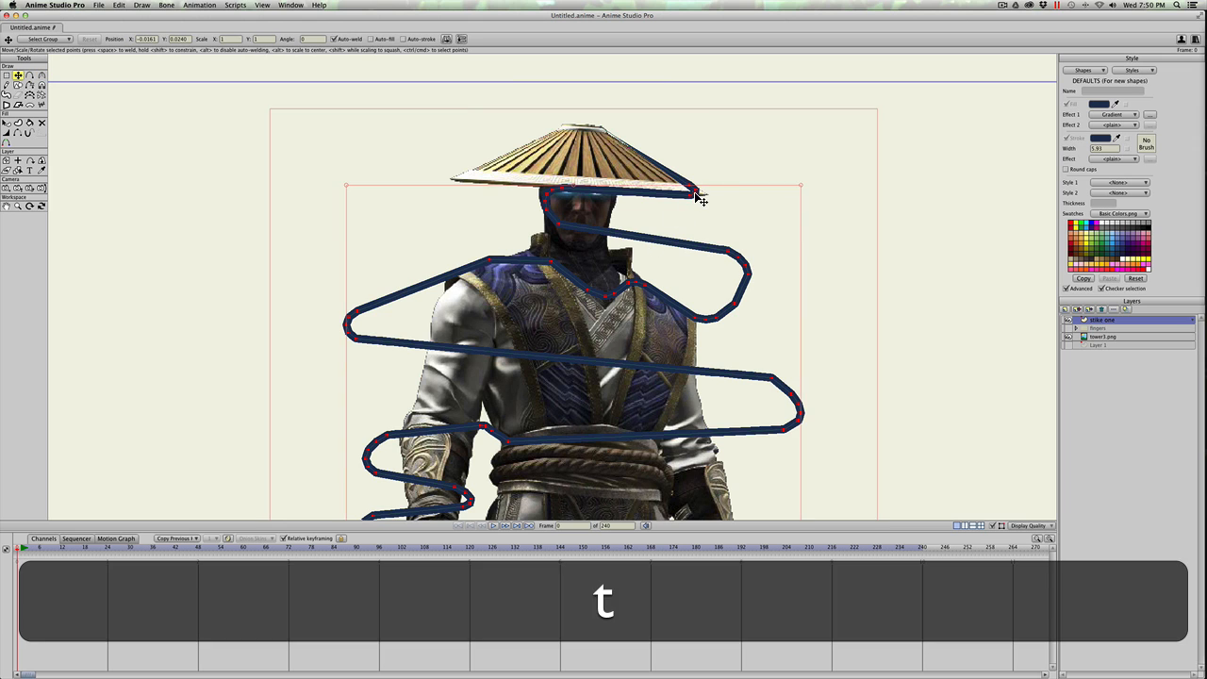
click(701, 199)
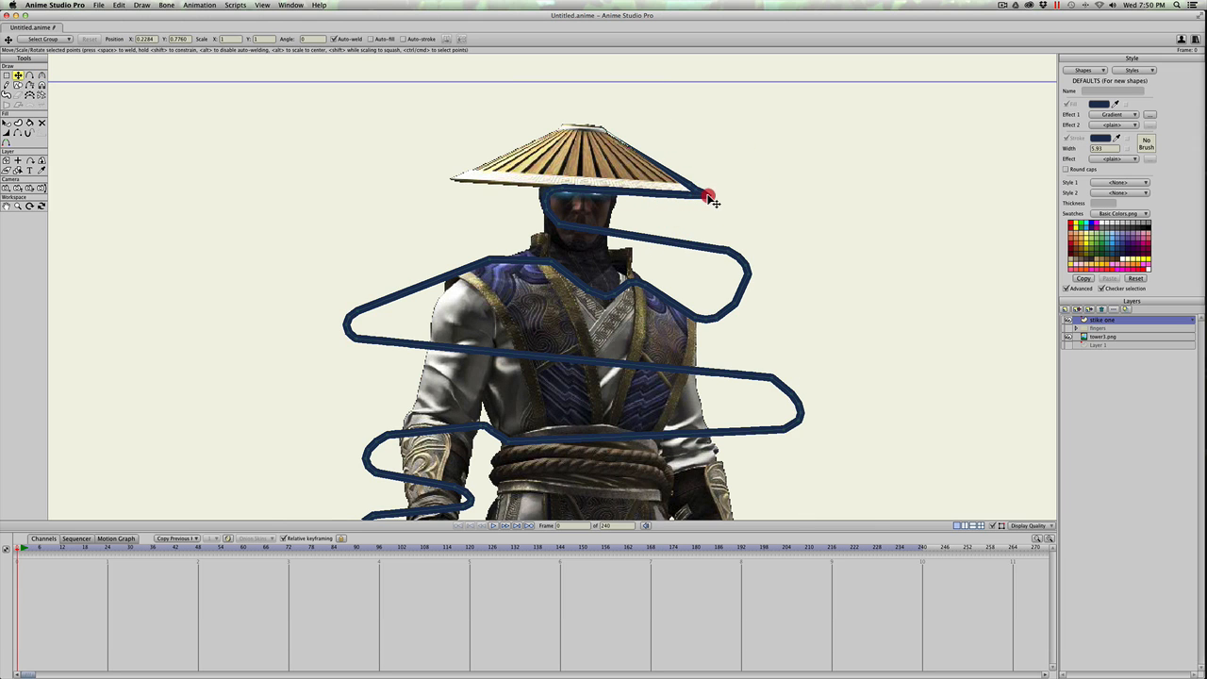
click(705, 195)
mouse_move(683, 188)
mouse_down()
mouse_move(669, 188)
mouse_move(684, 177)
mouse_up()
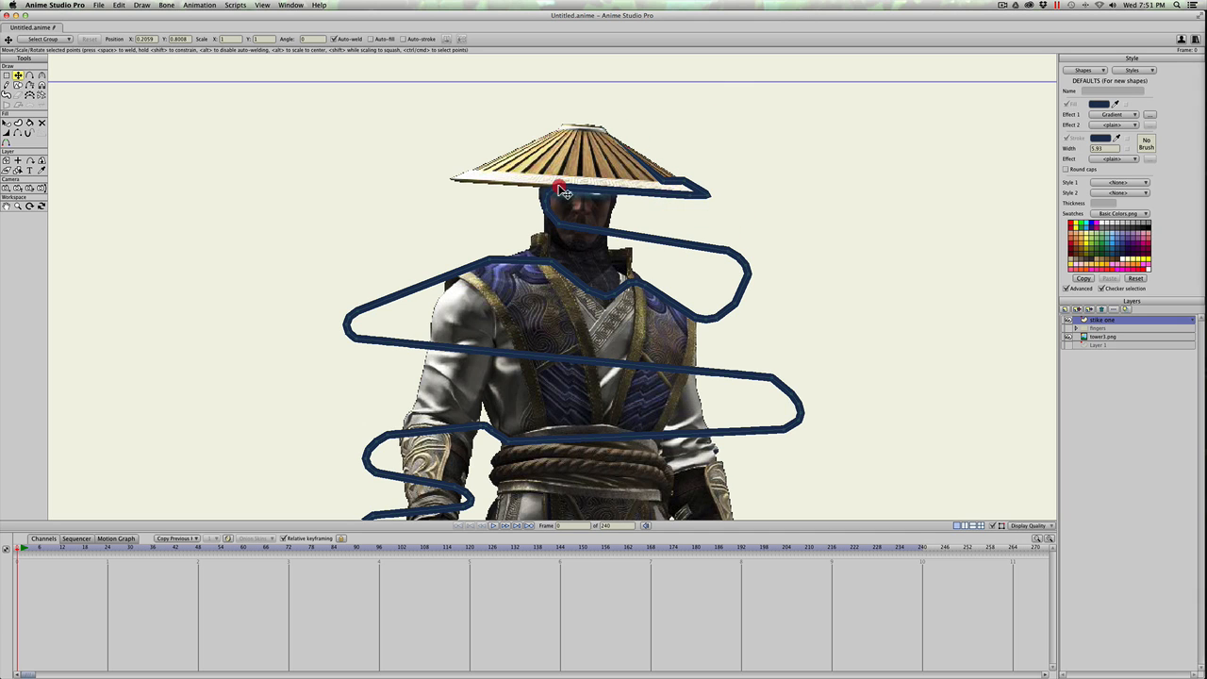
mouse_move(543, 196)
mouse_down()
mouse_move(526, 197)
mouse_move(525, 213)
mouse_up()
Add points to the stroke and position them in a jagged path around the chin and neck.
key(a)
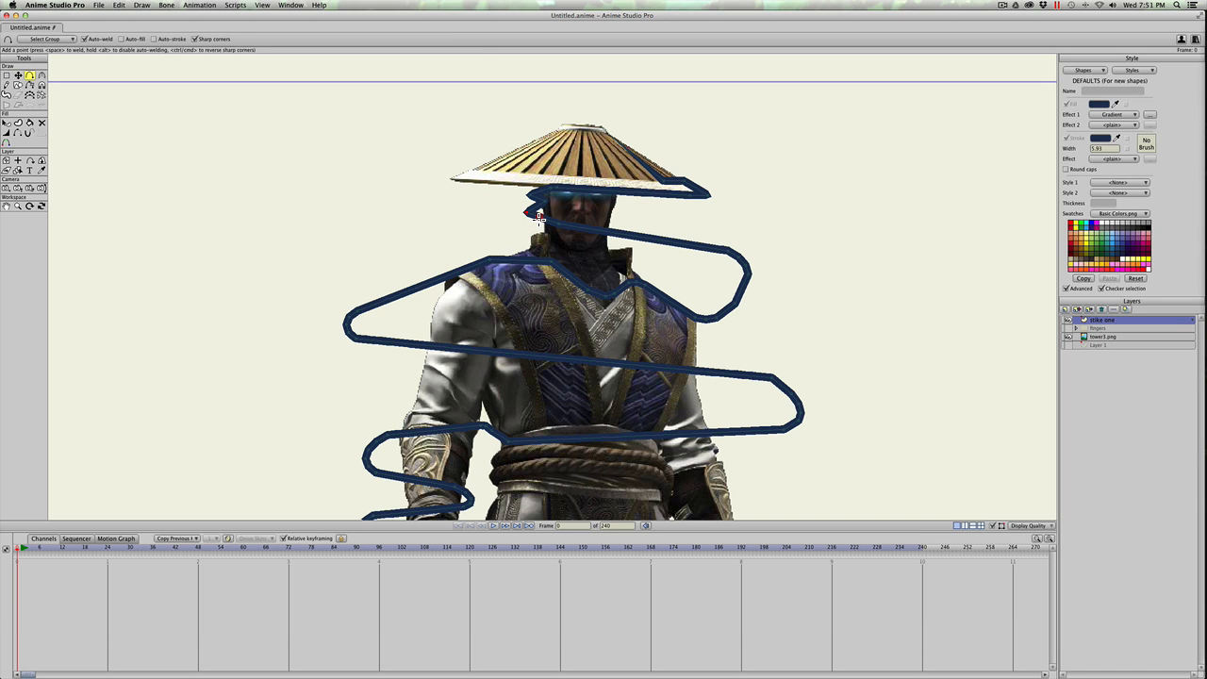
key(t)
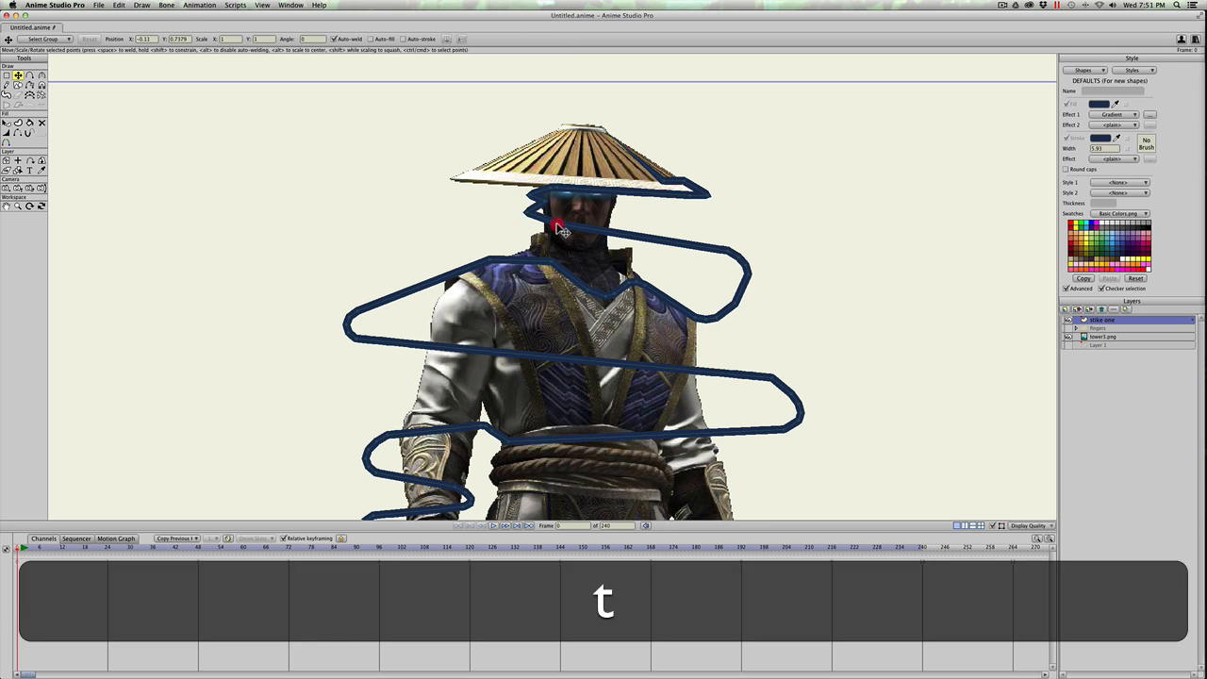
key(a)
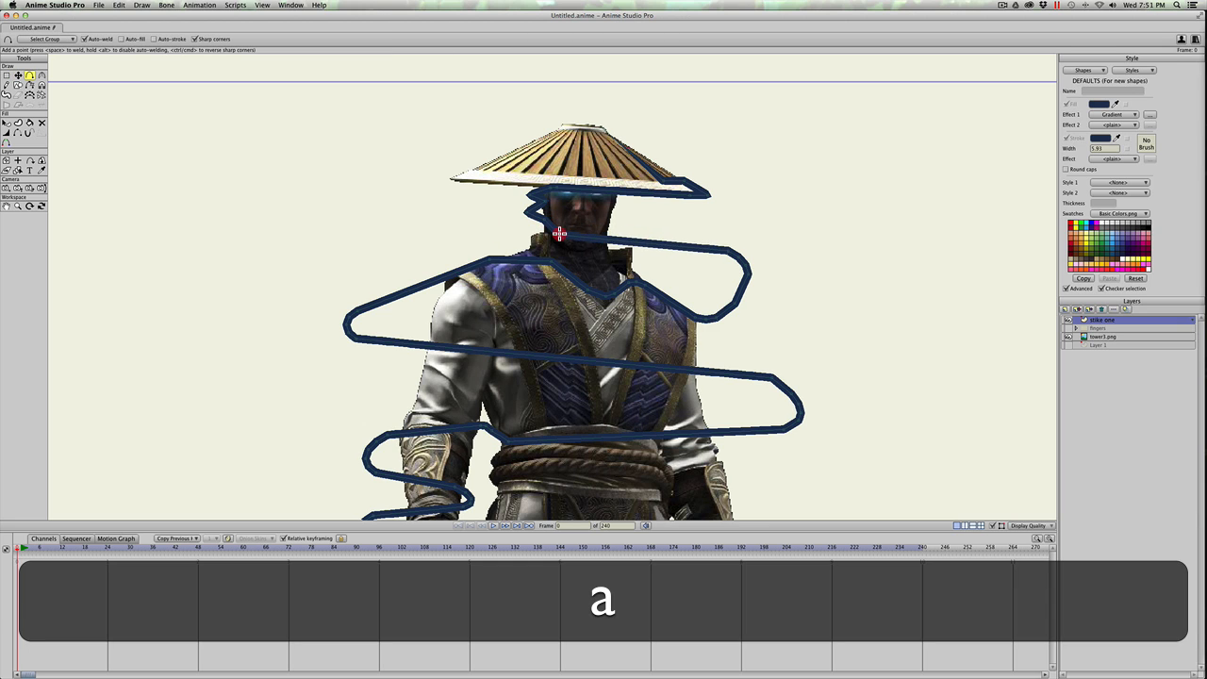
drag(559, 233, 577, 247)
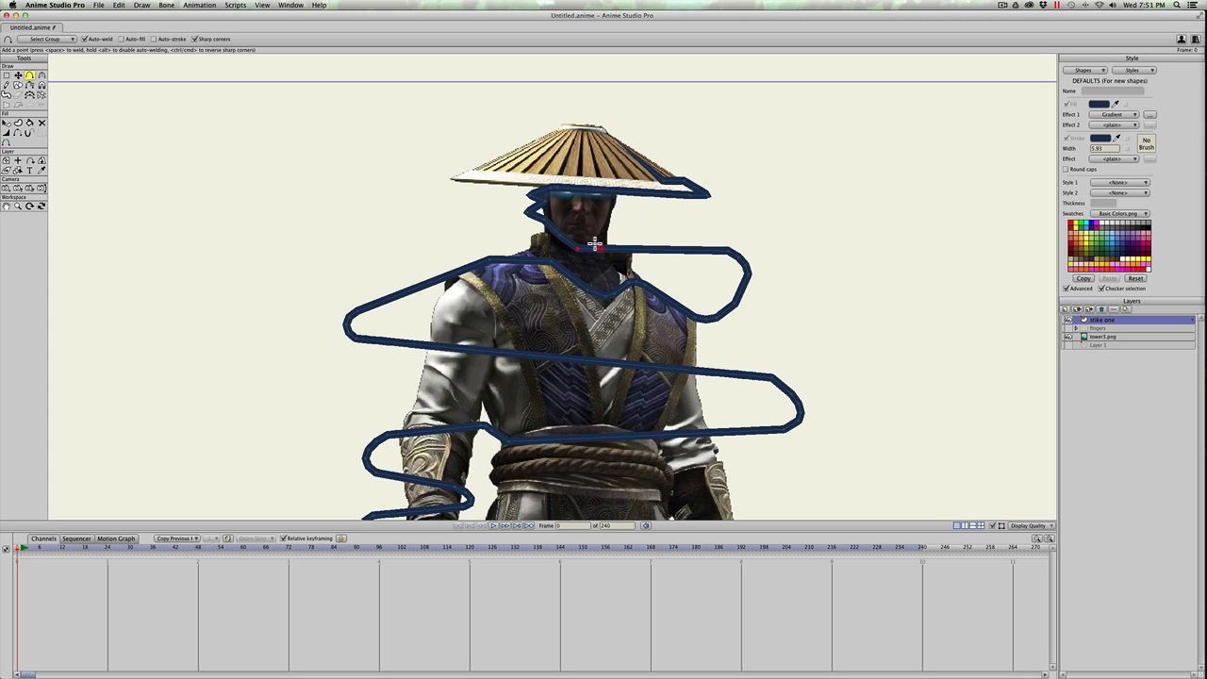
mouse_move(594, 247)
mouse_down()
mouse_move(611, 233)
mouse_move(606, 253)
mouse_move(633, 251)
mouse_up()
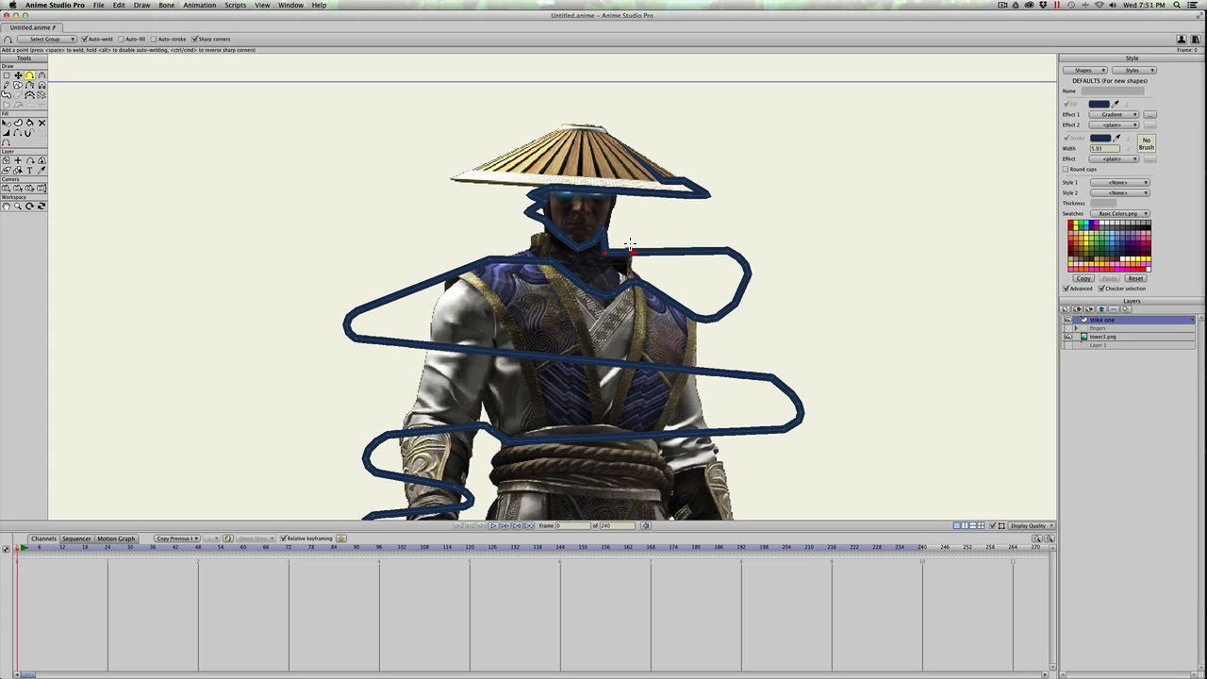
Add a corner point beside the collar and reshape the loop beyond the character's left shoulder into jagged spikes.
key(a)
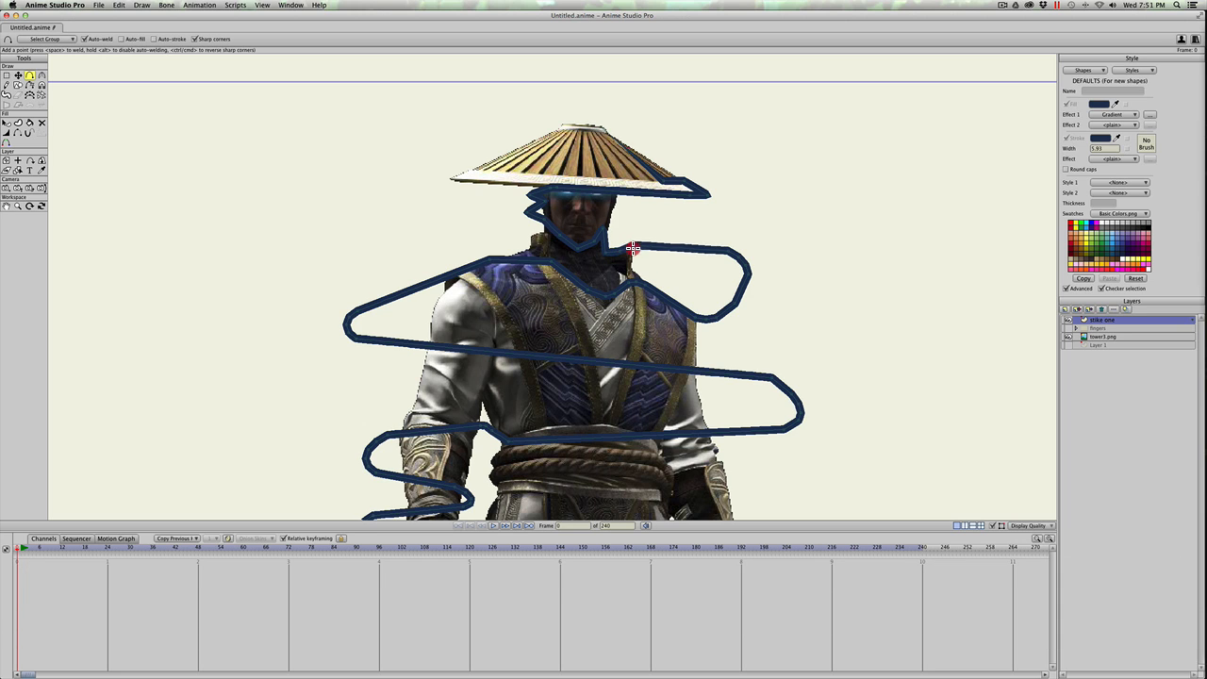
click(633, 251)
drag(639, 251, 640, 261)
key(t)
mouse_move(750, 275)
mouse_down()
mouse_move(765, 278)
mouse_move(714, 313)
mouse_up()
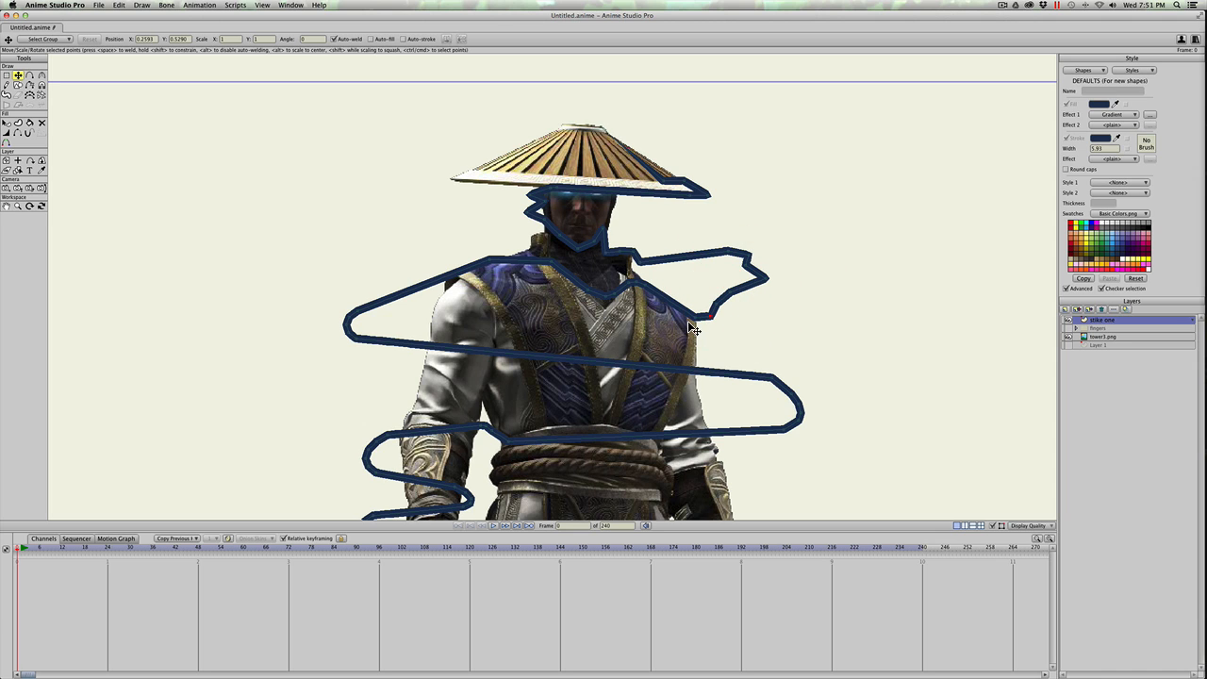
Set the line width to 0 percent at the points crossing the upper chest between the shoulders.
key(w)
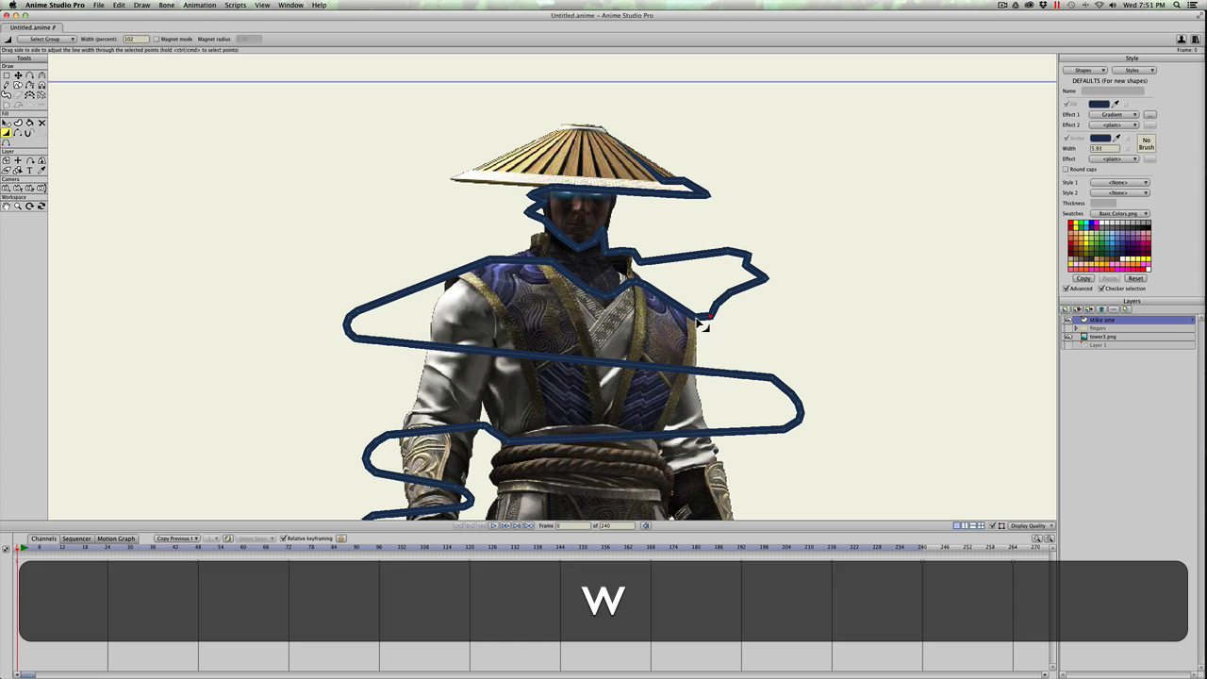
drag(689, 319, 667, 322)
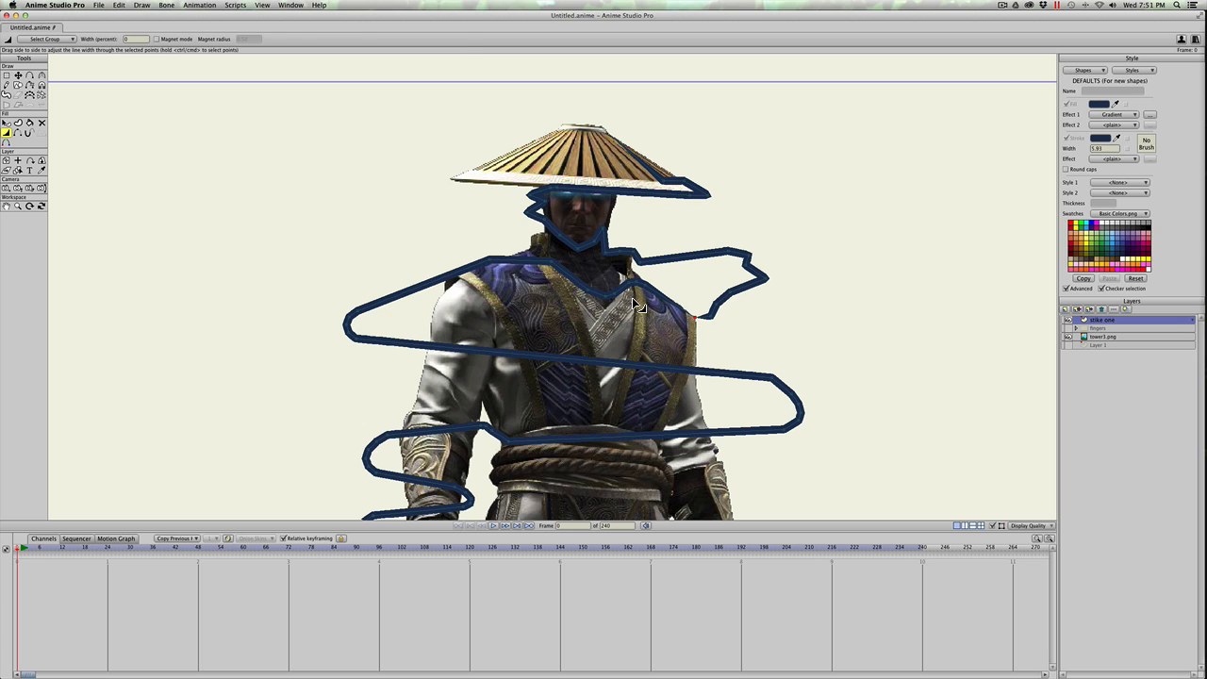
key(t)
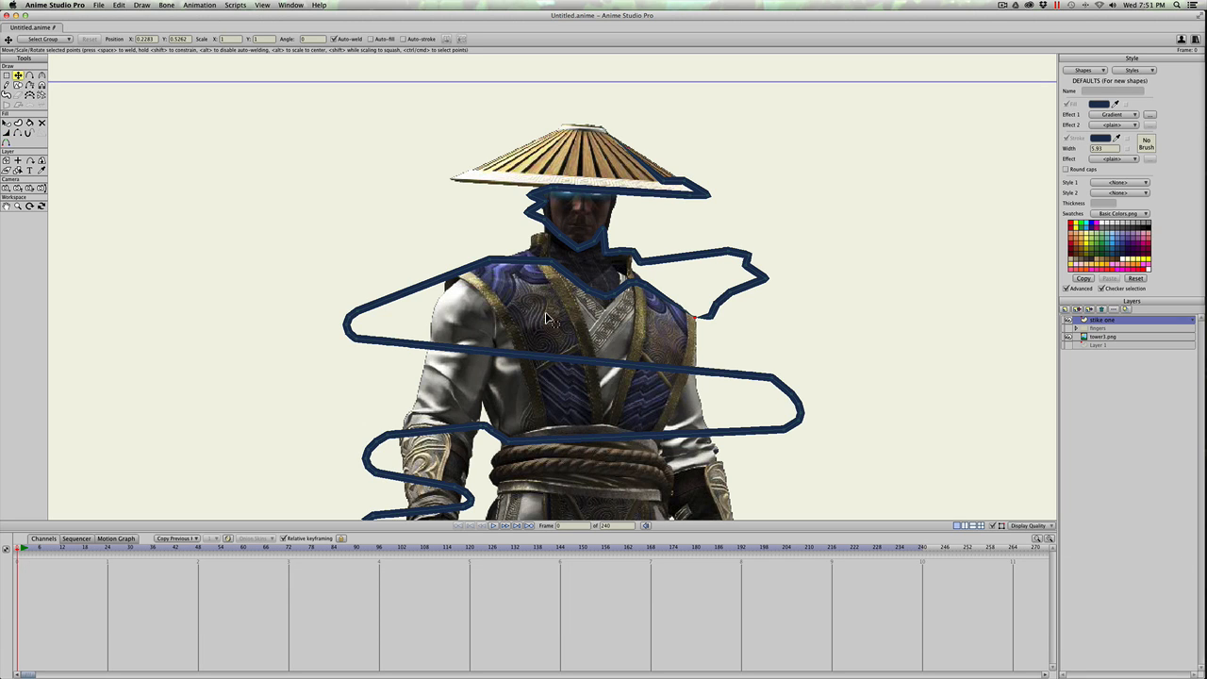
key(g)
click(661, 276)
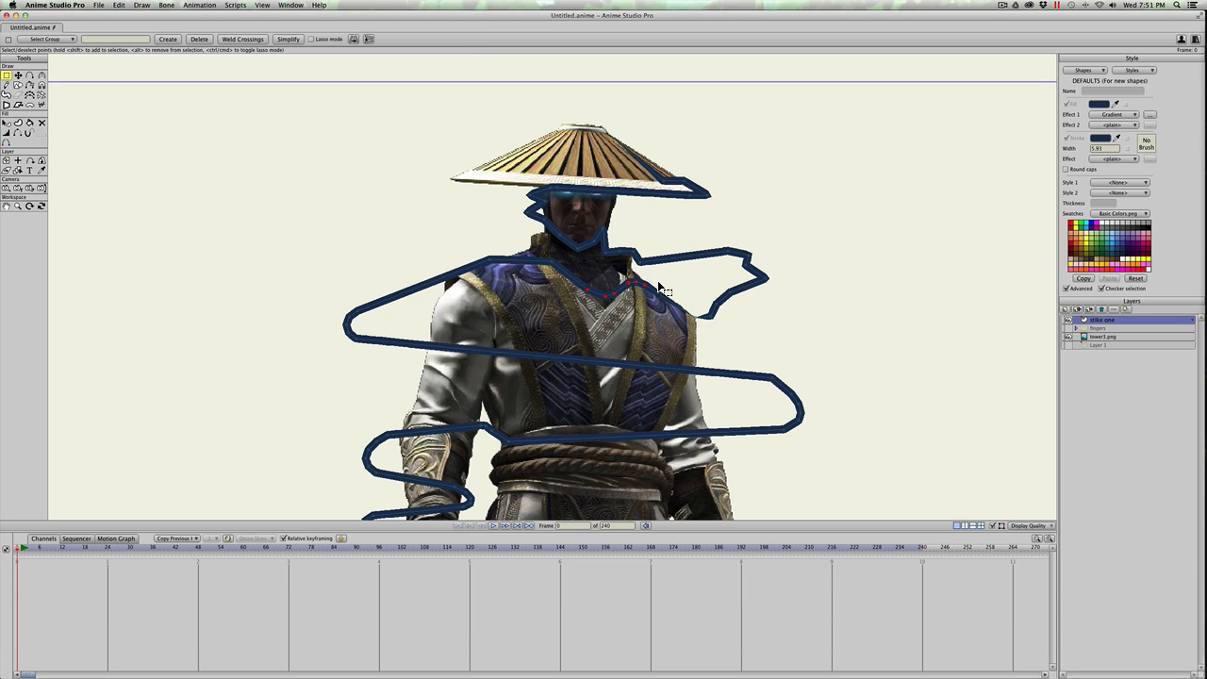
key(w)
click(547, 278)
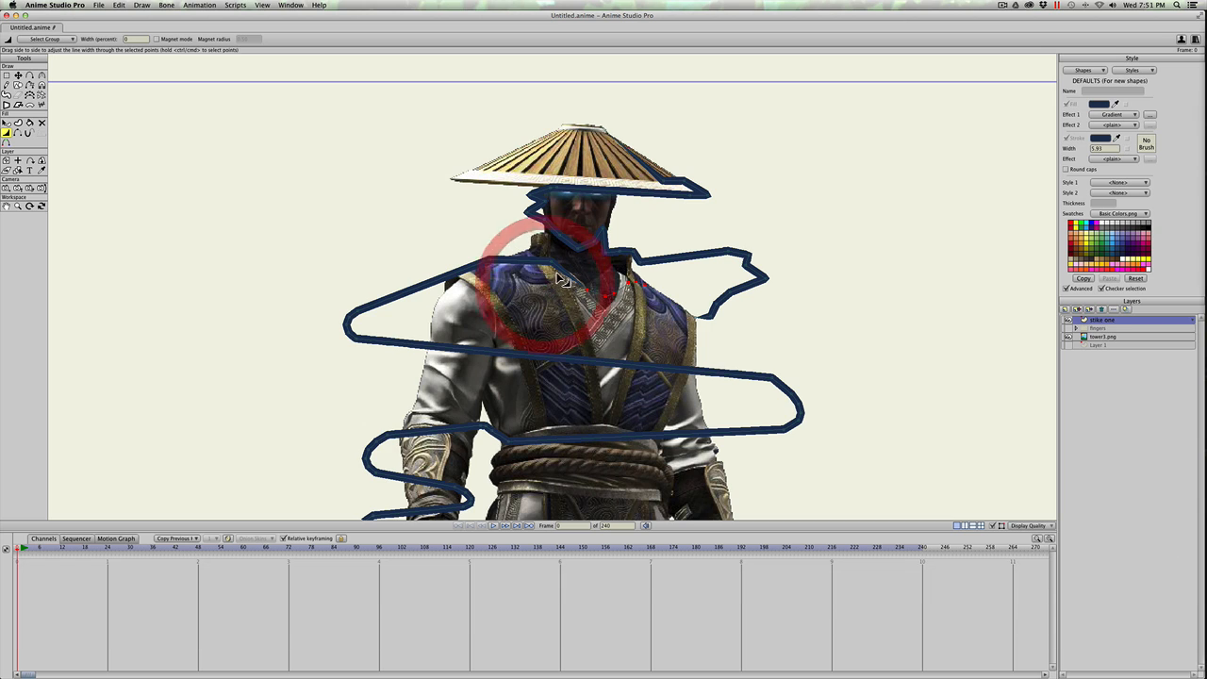
key(t)
key(w)
click(550, 261)
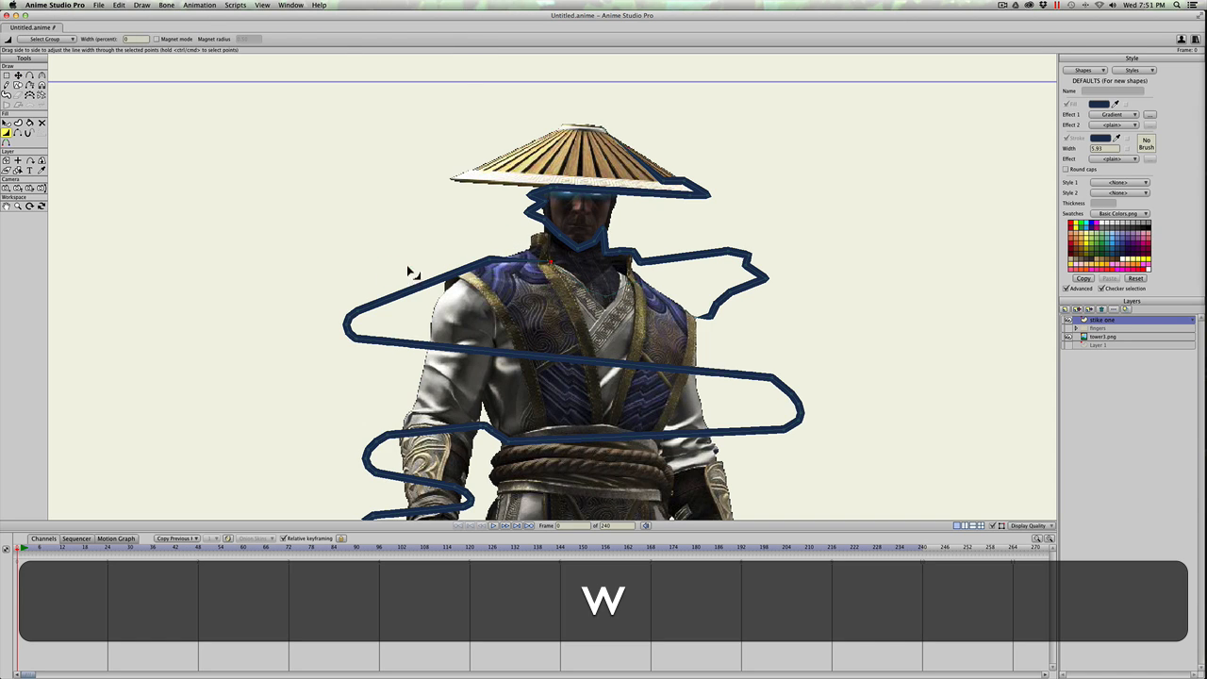
Reshape the loop around the character's right shoulder into a jagged outline by moving its points and adding corners.
key(t)
click(508, 252)
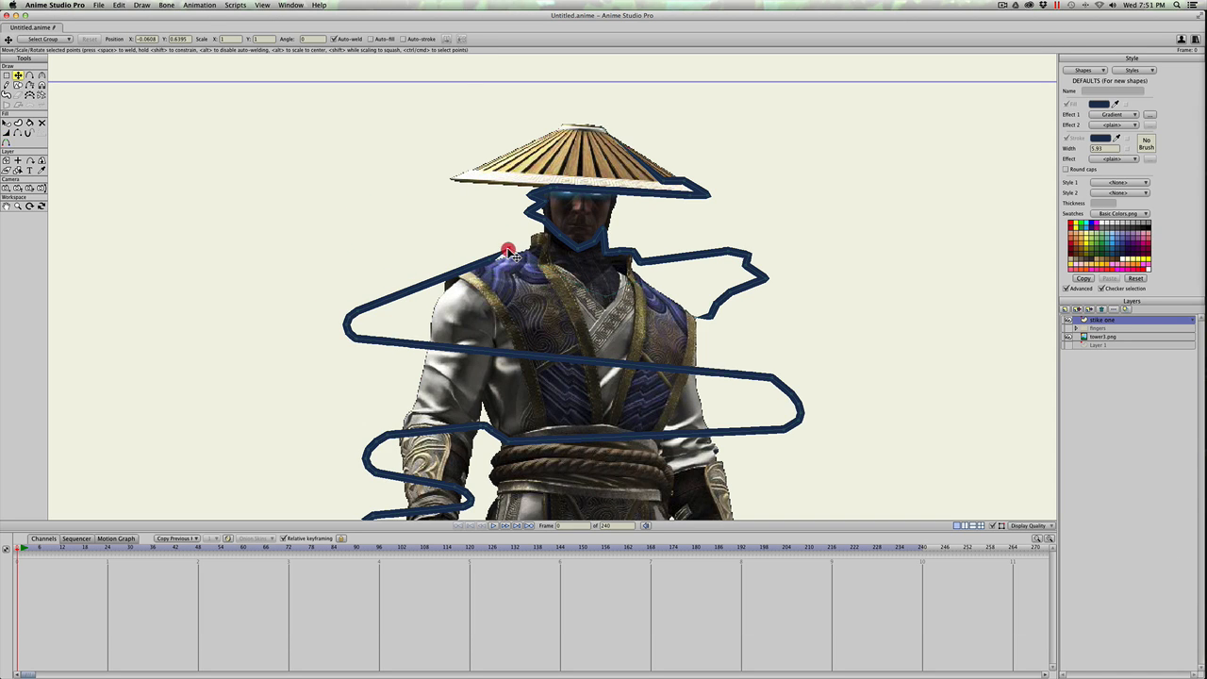
drag(505, 267, 444, 270)
key(t)
mouse_move(350, 319)
mouse_down()
mouse_move(389, 275)
mouse_move(370, 328)
mouse_up()
drag(356, 338, 429, 362)
Add points to the stroke across the chest and move them into a deep zigzag reaching the left upper arm.
key(a)
key(t)
drag(446, 362, 697, 394)
Reshape the loop outside the character's left elbow into jagged spikes by moving its points.
key(t)
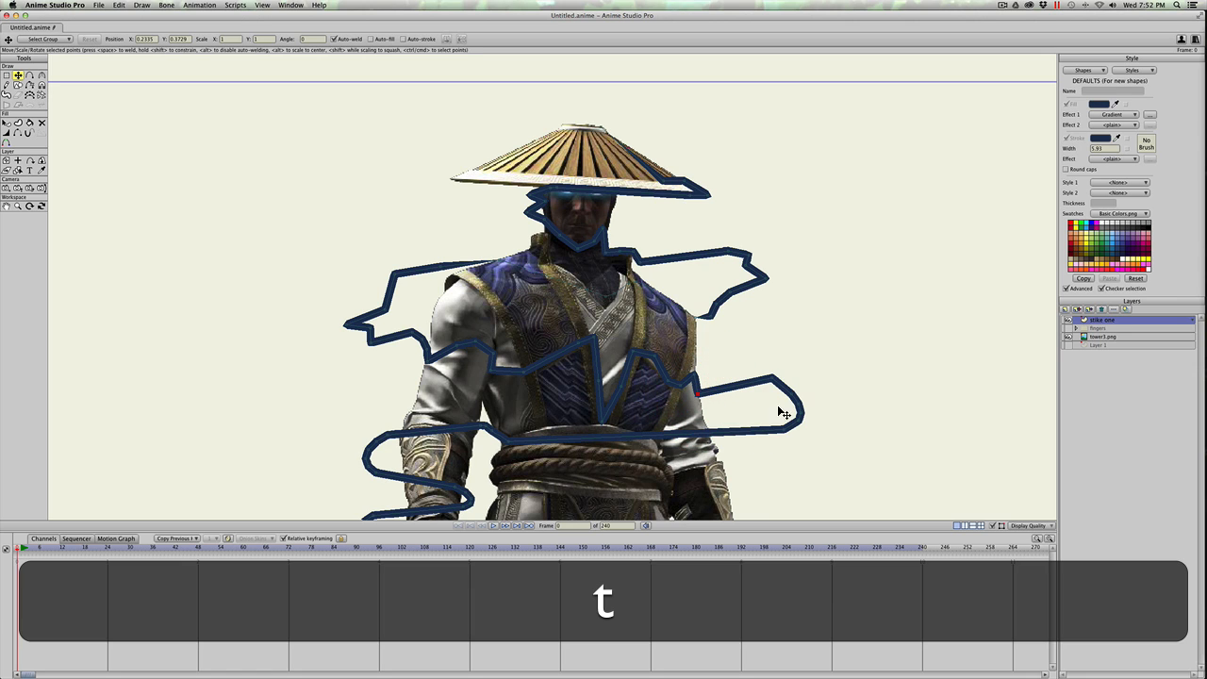
drag(773, 380, 712, 439)
key(t)
Add points where the stroke crosses the waist above the belt and set their line width to 0 percent.
key(a)
key(a)
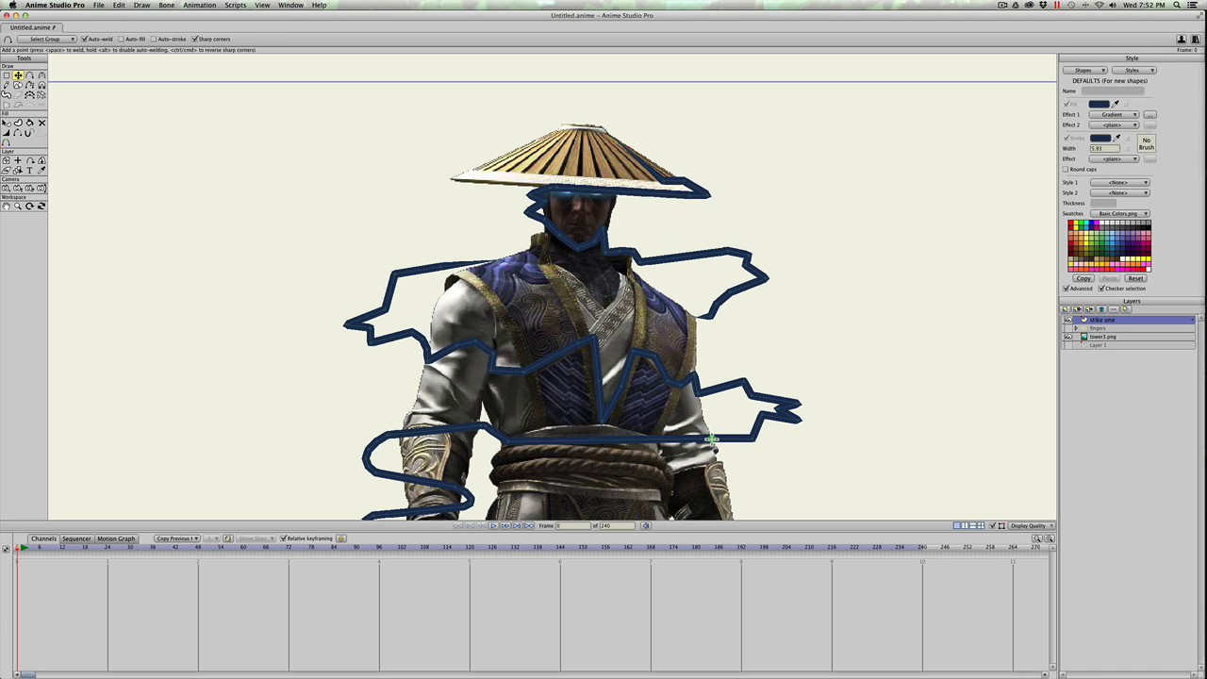
key(w)
drag(667, 440, 662, 441)
key(a)
key(w)
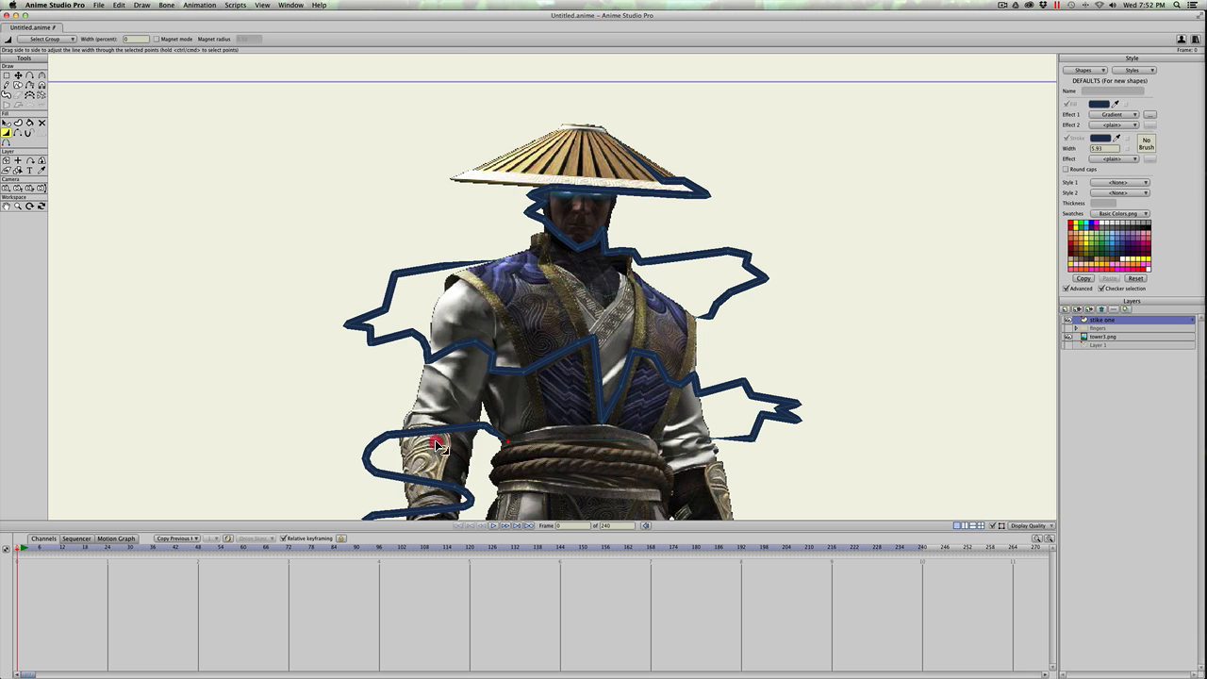
drag(434, 440, 418, 444)
Add and move points to make the part of the stroke over the character's right forearm and its outer loop jagged.
key(t)
drag(498, 443, 459, 446)
click(487, 437)
key(a)
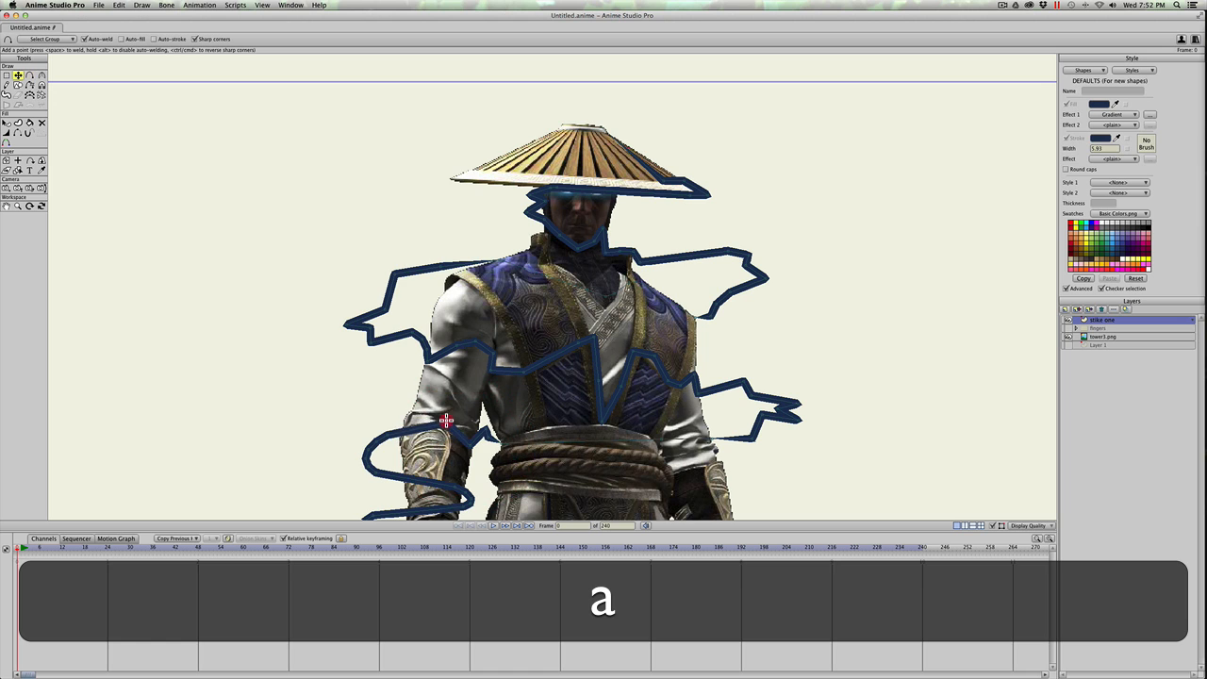
click(434, 419)
key(t)
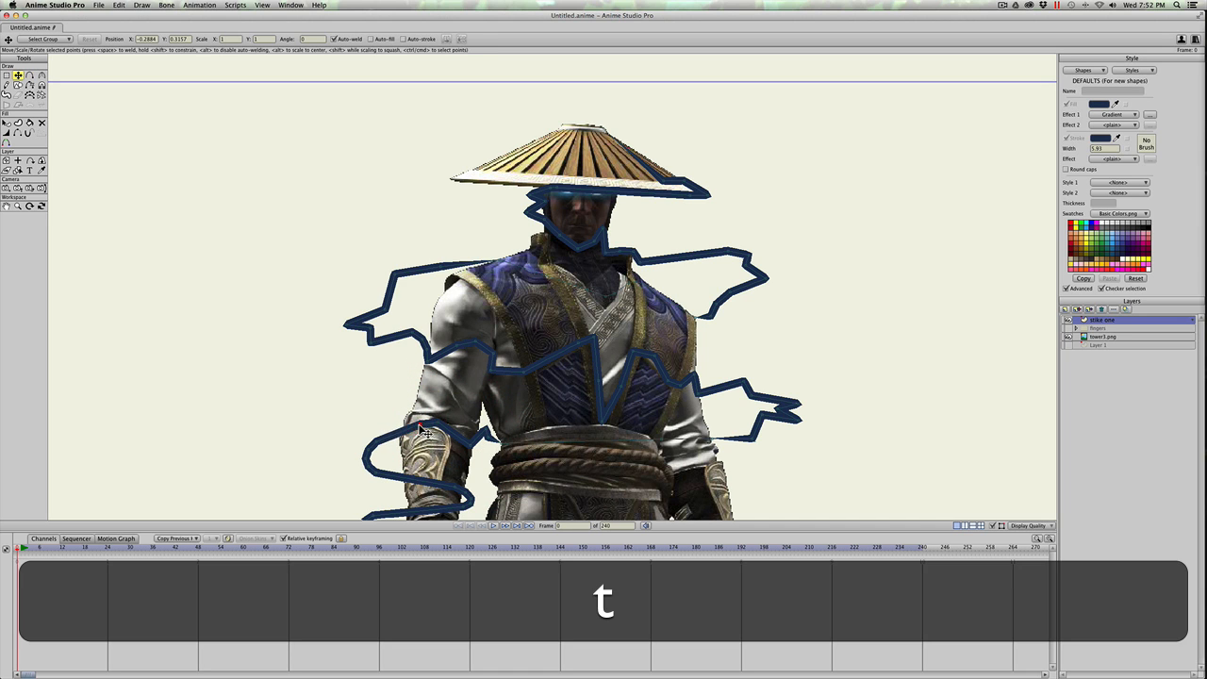
mouse_move(381, 436)
mouse_down()
mouse_move(400, 443)
mouse_move(454, 372)
mouse_move(541, 322)
mouse_move(493, 356)
mouse_move(424, 349)
mouse_up()
Add a point where the stroke crosses the right forearm guard and set its line width to 0 percent.
key(space)
key(a)
click(509, 341)
key(w)
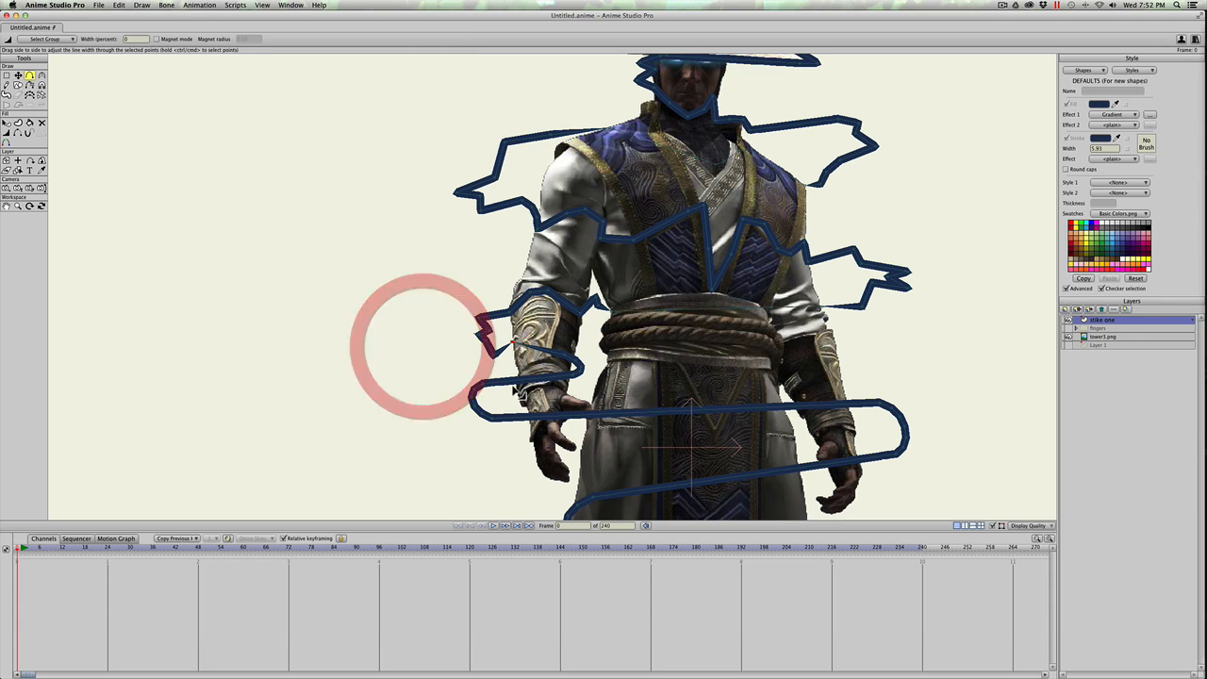
Reshape the stroke around the right wrist into small jagged spikes by adding a point and moving the existing ones.
key(t)
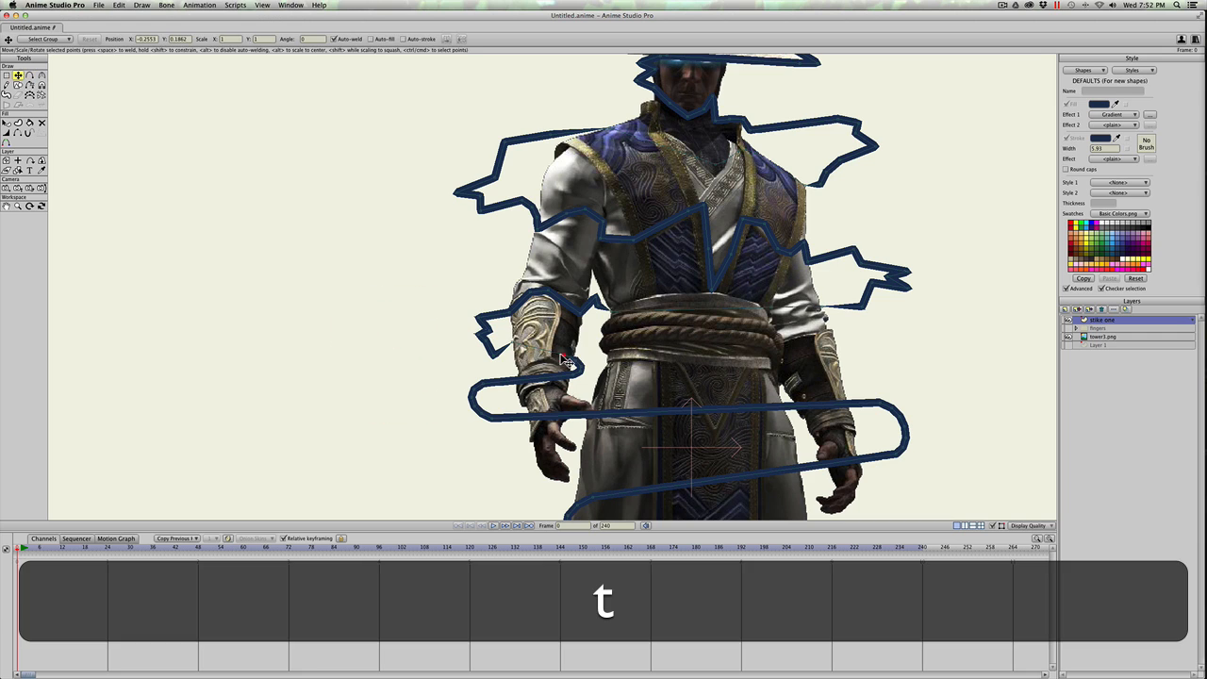
drag(579, 361, 570, 390)
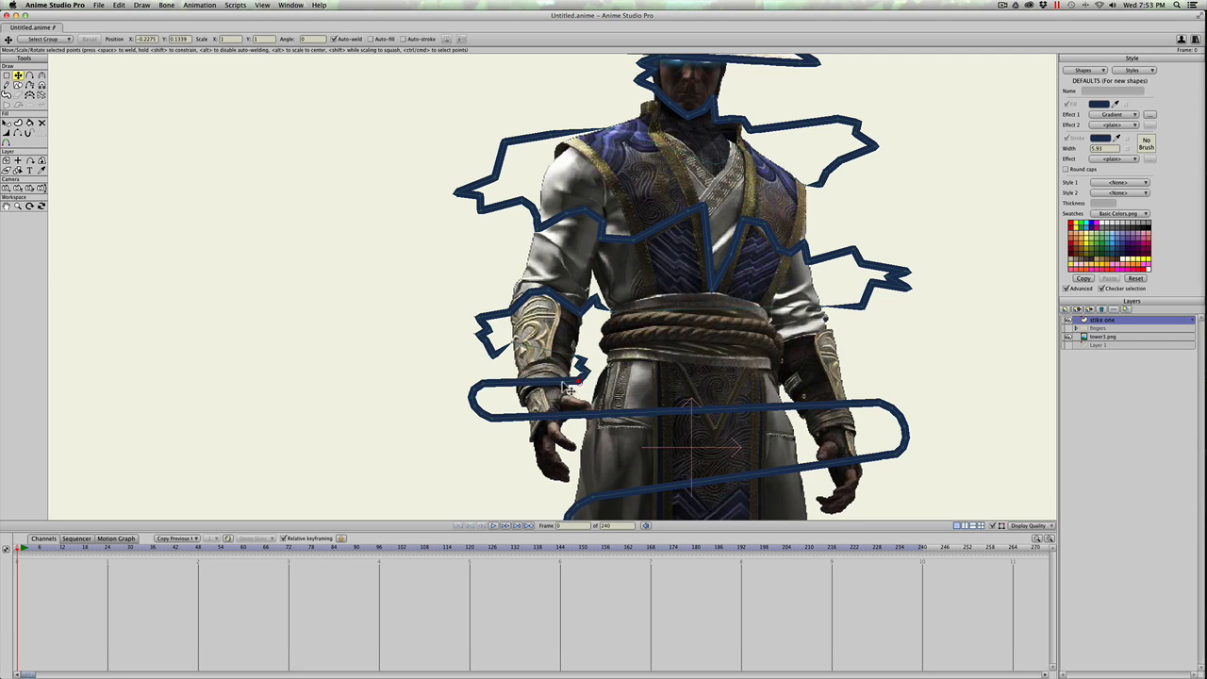
key(a)
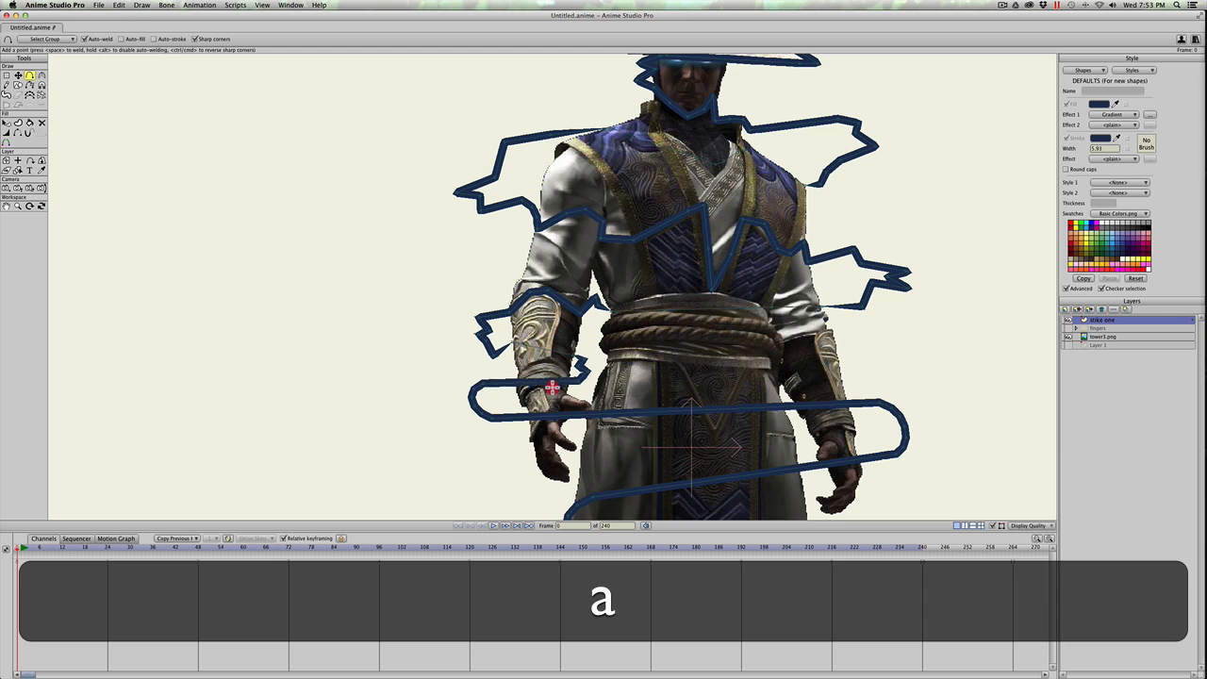
click(542, 381)
key(t)
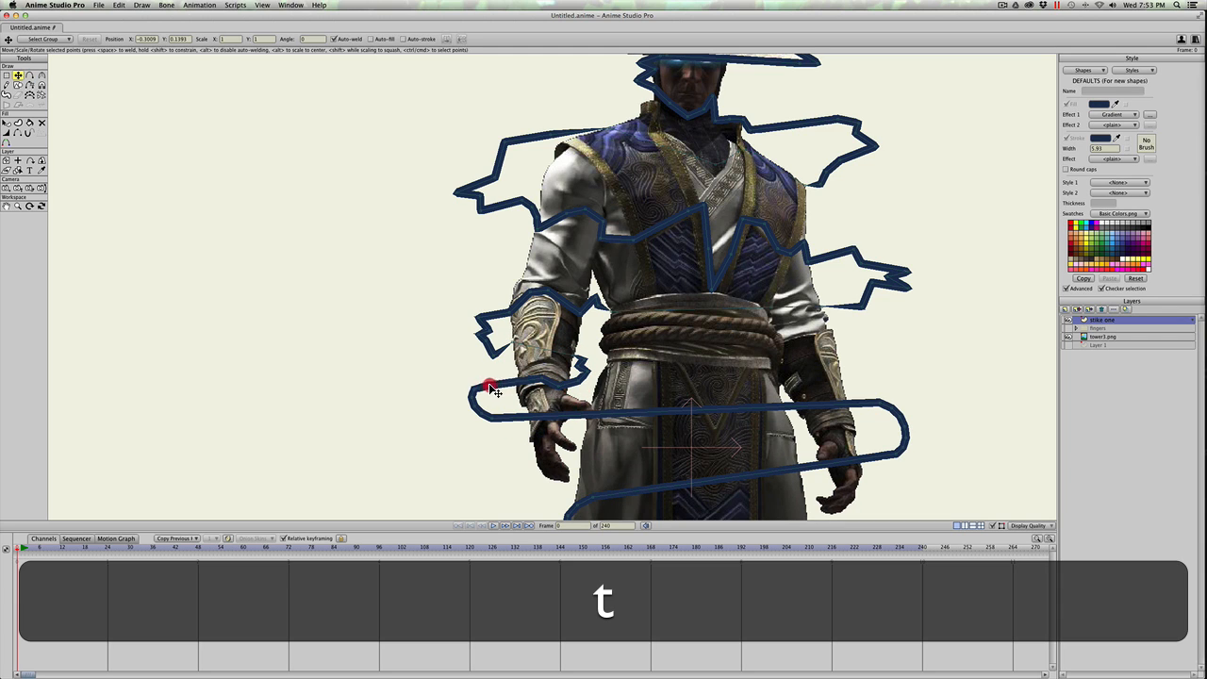
mouse_move(525, 398)
mouse_down()
mouse_move(475, 406)
mouse_move(494, 408)
mouse_up()
Add points where the stroke crosses the right hand and reduce their line width.
key(a)
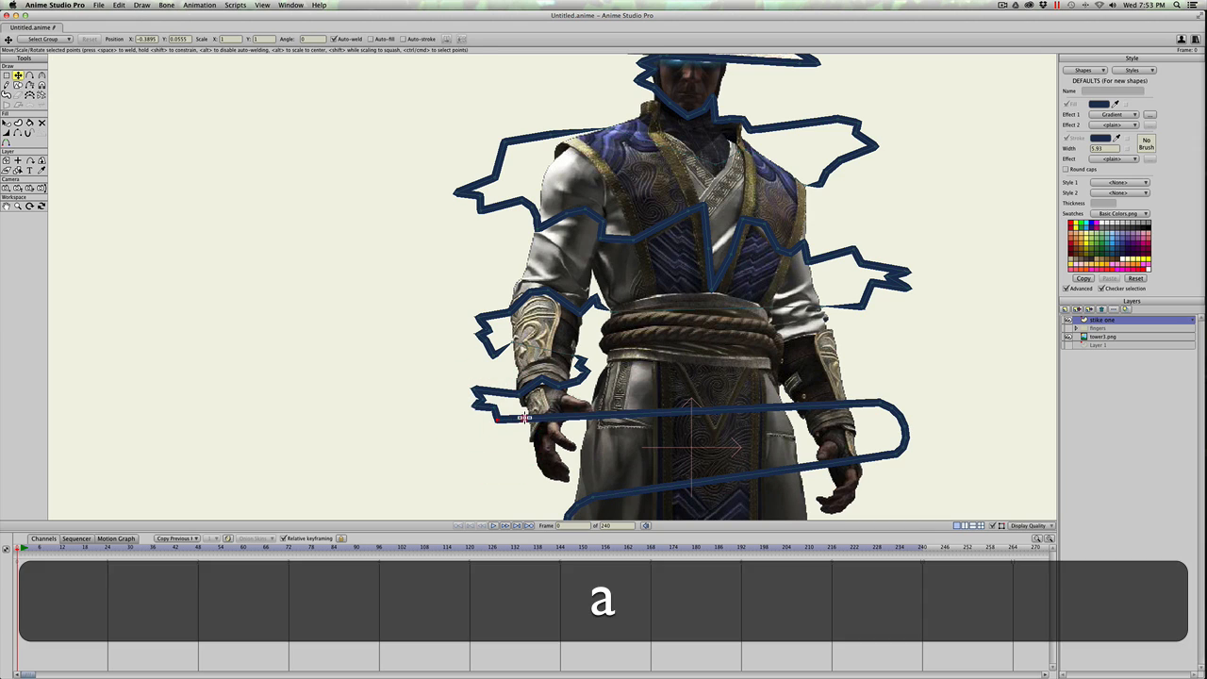
click(528, 418)
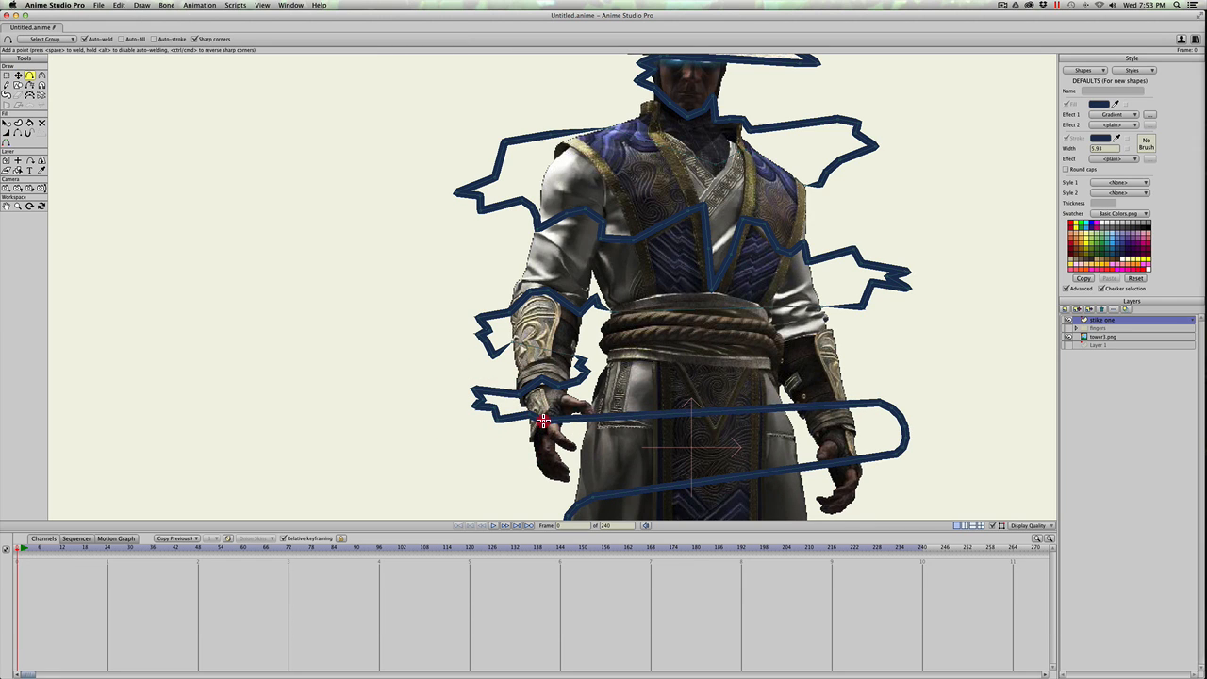
key(w)
click(539, 421)
drag(487, 414, 446, 415)
mouse_move(542, 420)
mouse_down()
mouse_move(426, 421)
mouse_move(554, 422)
mouse_up()
Add points across the skirt below the belt, narrow their line width and move them to follow the front panel's edges.
key(t)
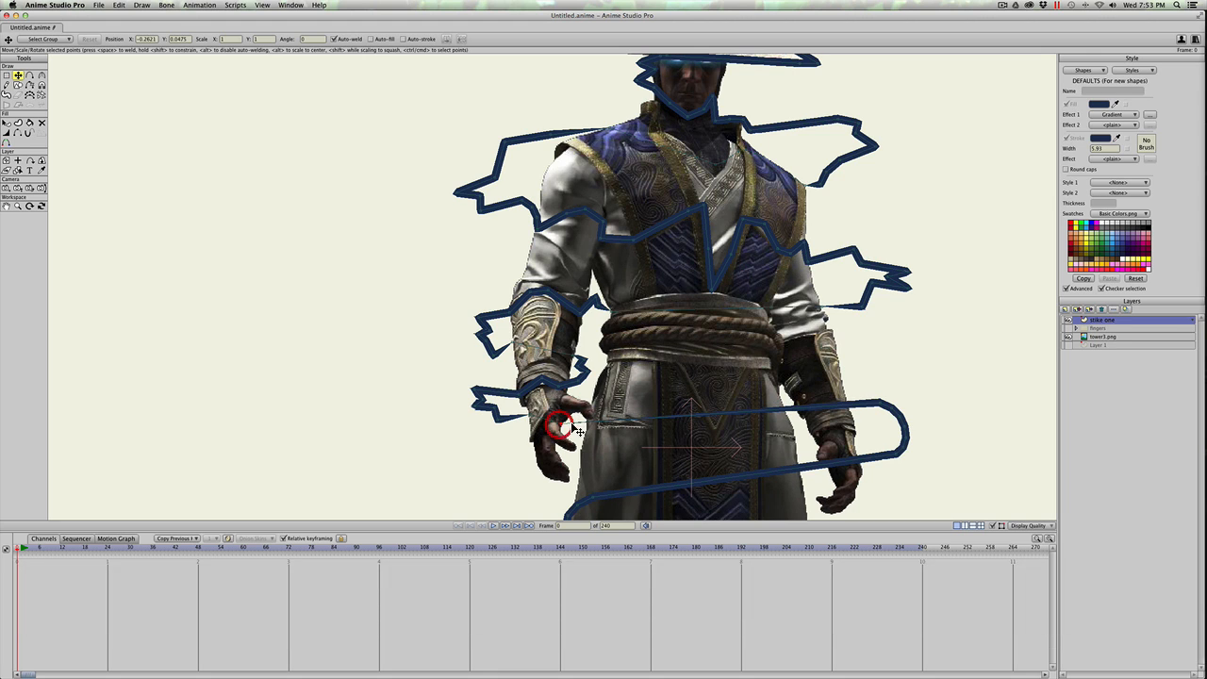
key(a)
key(w)
mouse_move(588, 426)
mouse_down()
mouse_move(575, 411)
mouse_move(655, 425)
mouse_move(652, 360)
mouse_move(675, 360)
mouse_move(760, 367)
mouse_move(773, 396)
mouse_move(761, 436)
mouse_up()
key(t)
key(a)
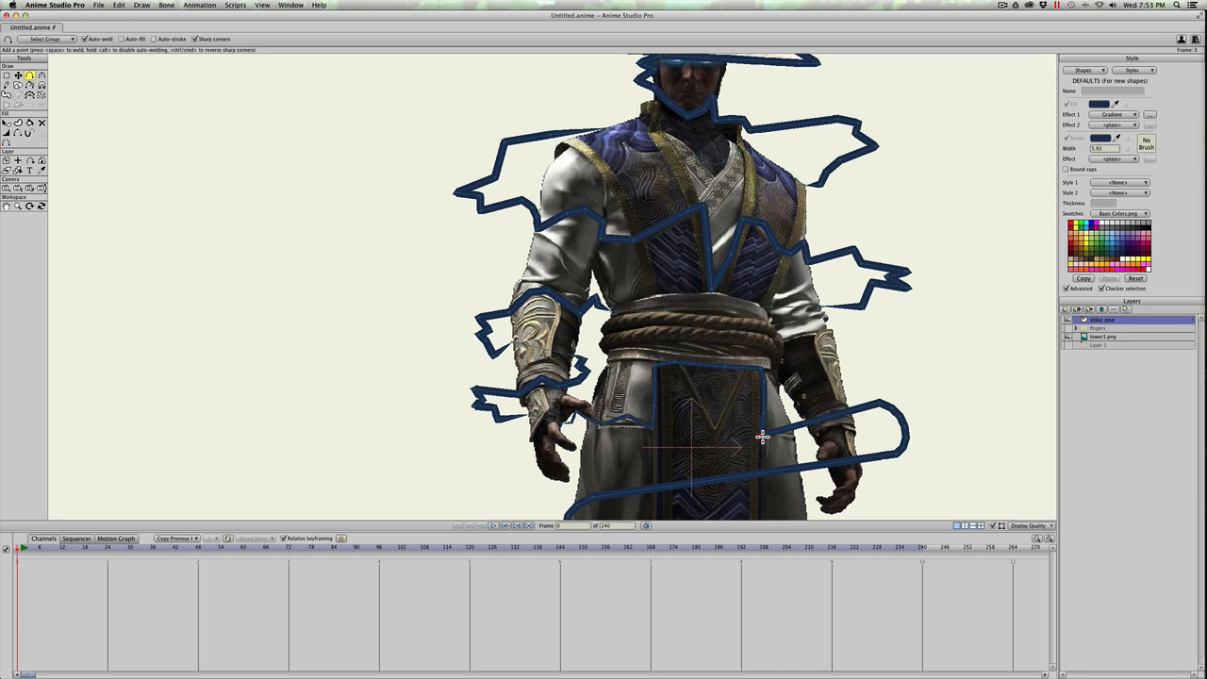
Add points between the front panel and the left forearm, undo the overall width change, and set the skirt-edge point's line width to 0 percent.
key(space)
drag(803, 377, 726, 350)
click(710, 400)
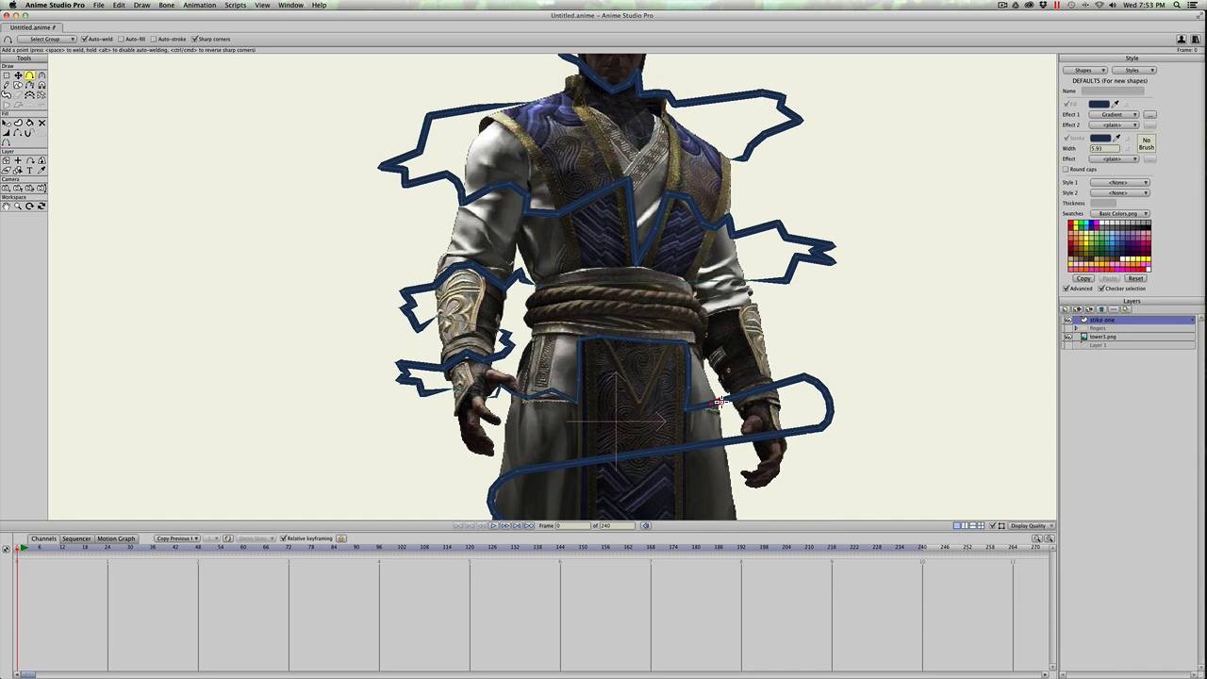
key(w)
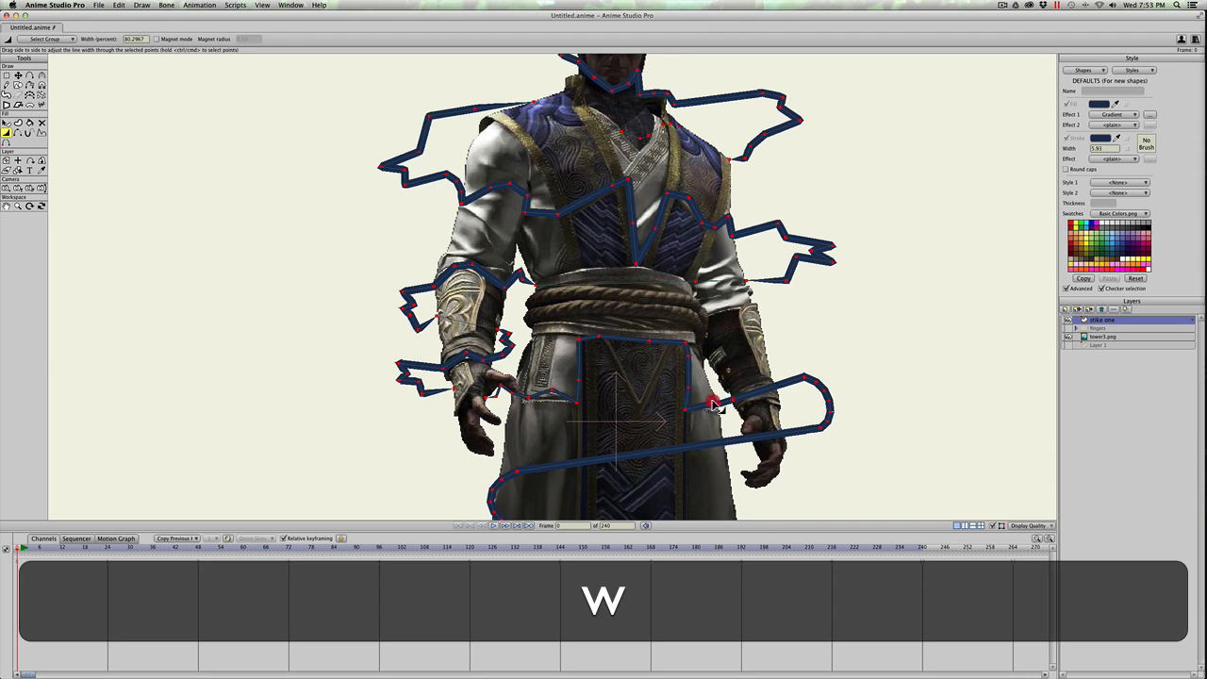
key(super+z)
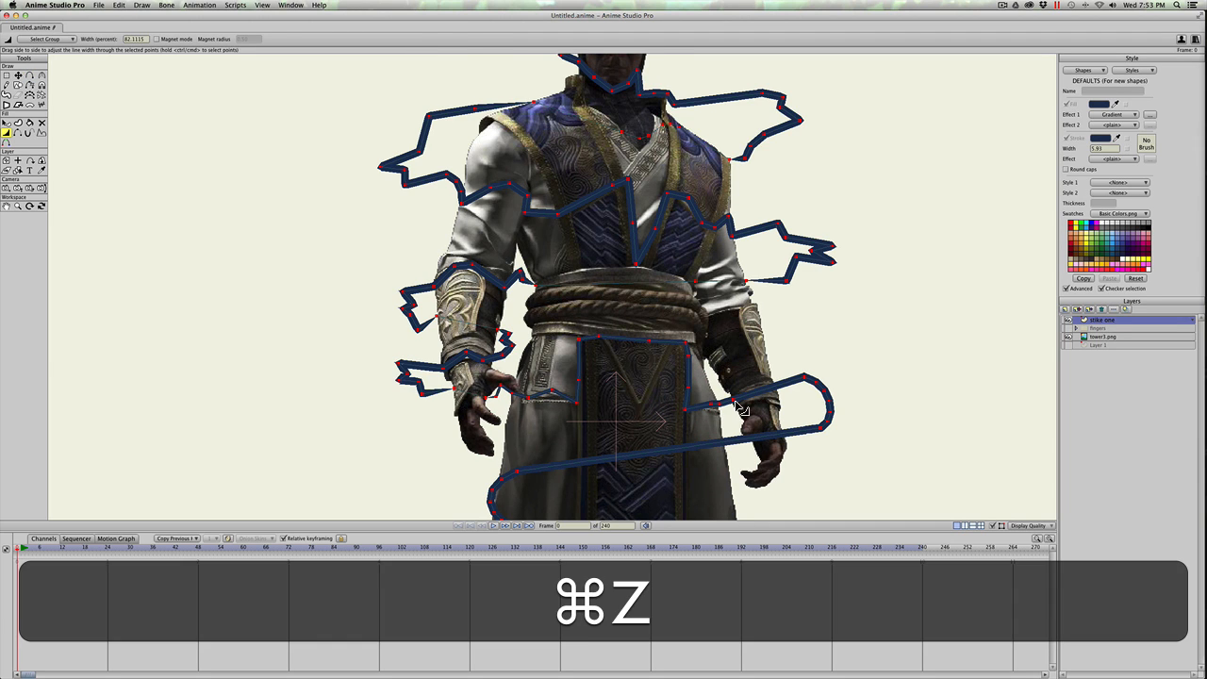
key(t)
click(734, 404)
key(w)
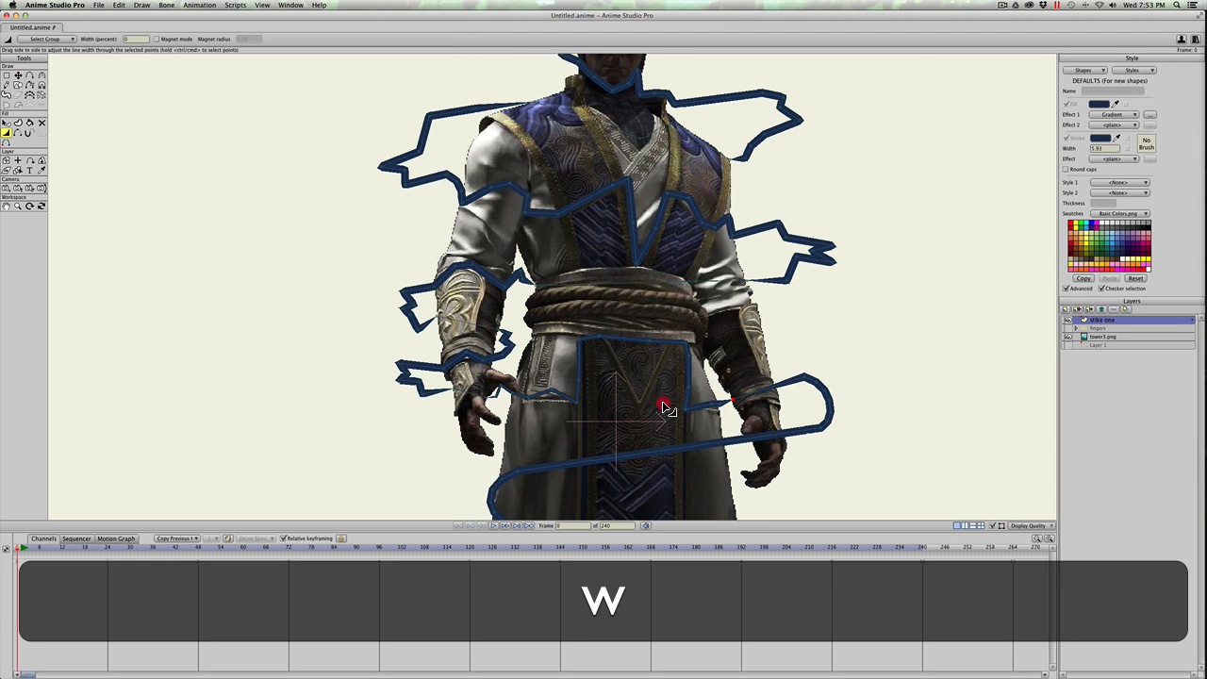
Add a point where the stroke crosses the outer edge of the left forearm guard and reduce its line width.
key(a)
click(776, 385)
key(w)
drag(776, 385, 536, 396)
Reshape the rounded loop beside the left hand into jagged spikes by moving its points and adding a point at the hand.
key(t)
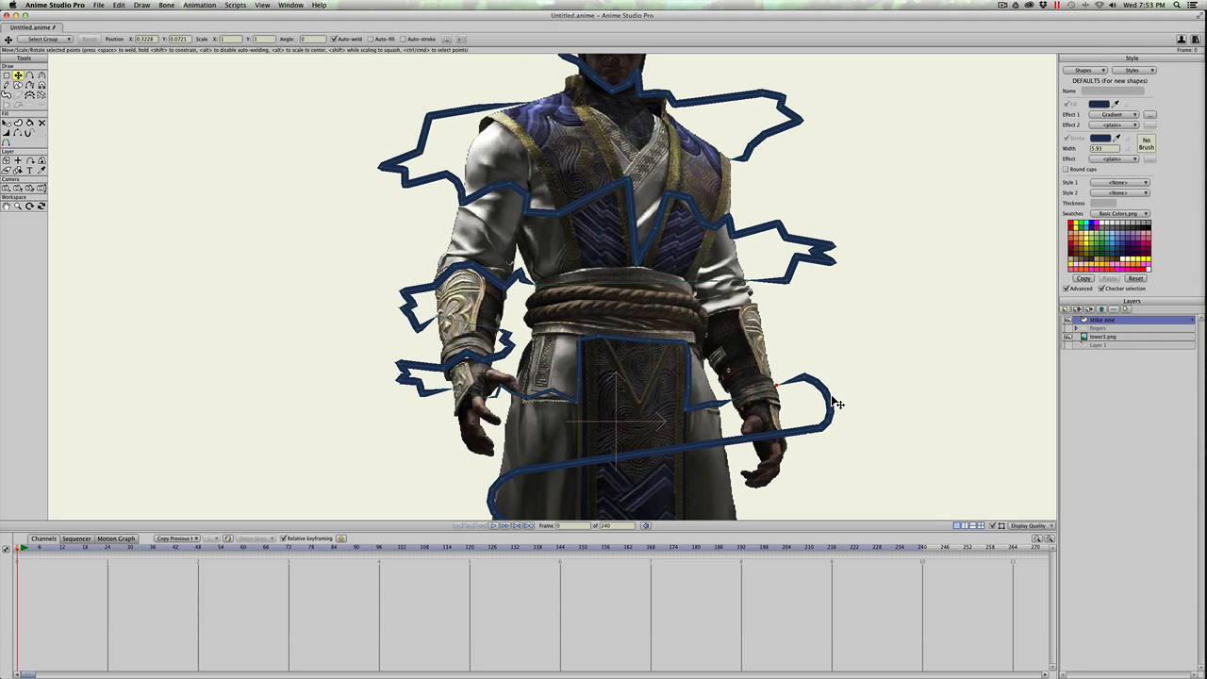
mouse_move(827, 392)
mouse_down()
mouse_move(813, 394)
mouse_move(839, 407)
mouse_move(758, 449)
mouse_up()
key(a)
click(779, 430)
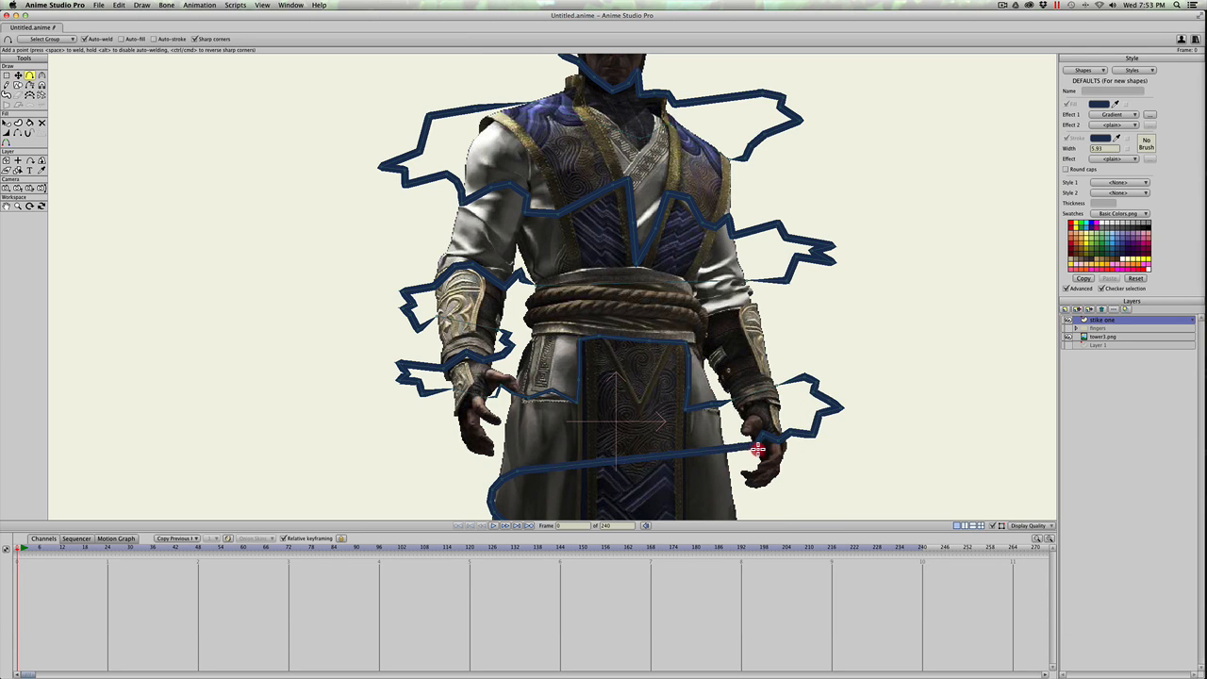
Narrow the stroke where it passes behind the skirt, from the left hand to the skirt's opposite edge.
click(761, 452)
key(w)
click(550, 458)
key(space)
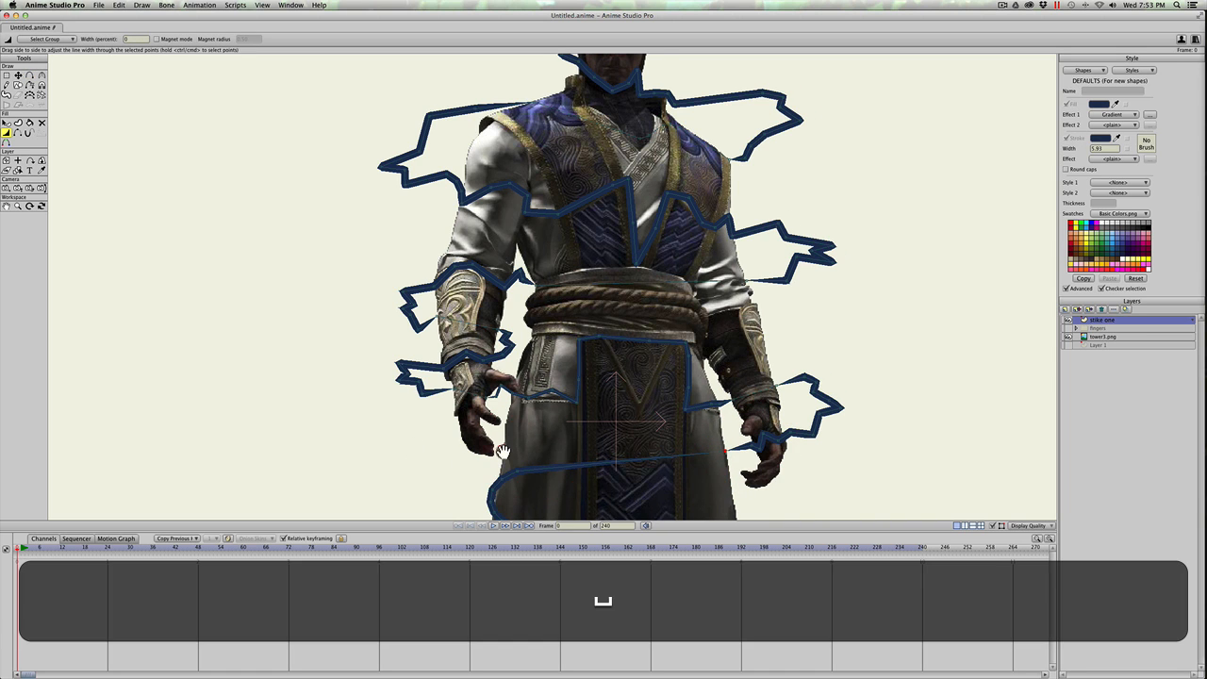
mouse_move(502, 452)
mouse_down()
mouse_move(590, 293)
mouse_move(606, 314)
mouse_move(575, 328)
mouse_move(563, 352)
mouse_move(612, 355)
mouse_move(625, 372)
mouse_move(642, 356)
mouse_move(673, 374)
mouse_move(744, 353)
mouse_move(787, 360)
mouse_move(790, 380)
mouse_move(826, 388)
mouse_up()
key(w)
click(430, 313)
Add and move points across the lower skirt so the stroke zigzags from the right thigh to above the left knee.
key(t)
key(a)
click(693, 371)
key(t)
click(780, 377)
key(t)
key(a)
click(826, 405)
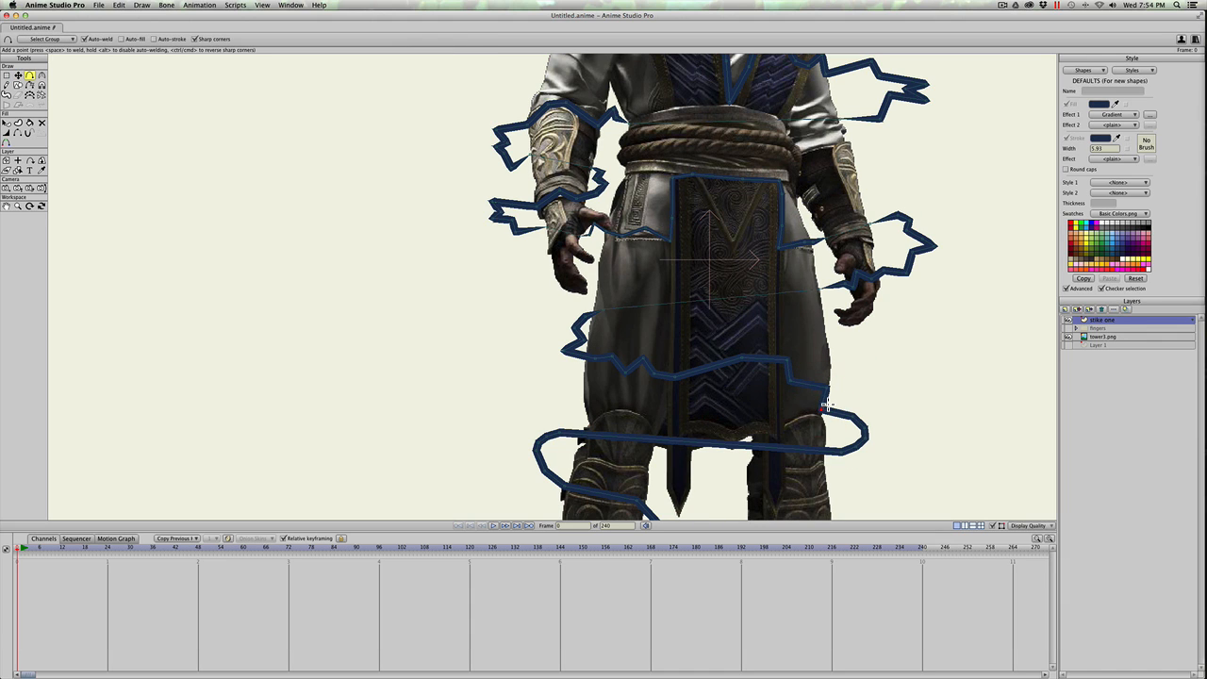
Narrow the stroke where it disappears behind the left knee below the loop.
key(t)
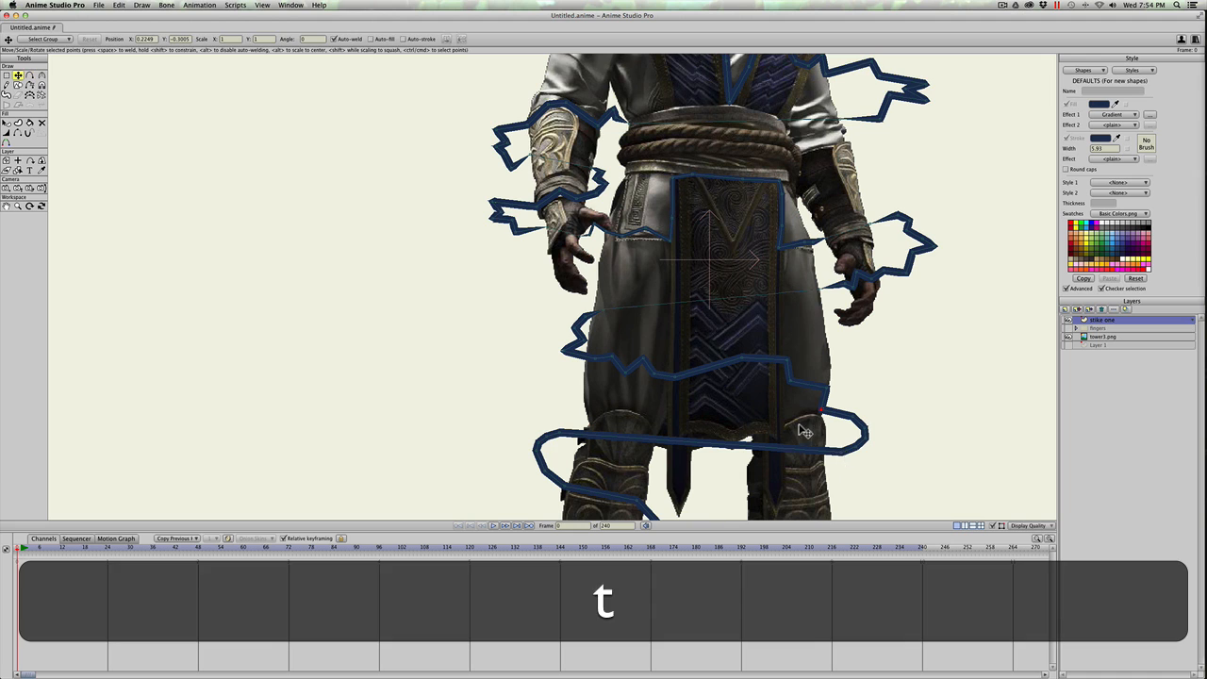
mouse_move(842, 454)
mouse_down()
mouse_move(803, 351)
mouse_move(717, 355)
mouse_up()
key(w)
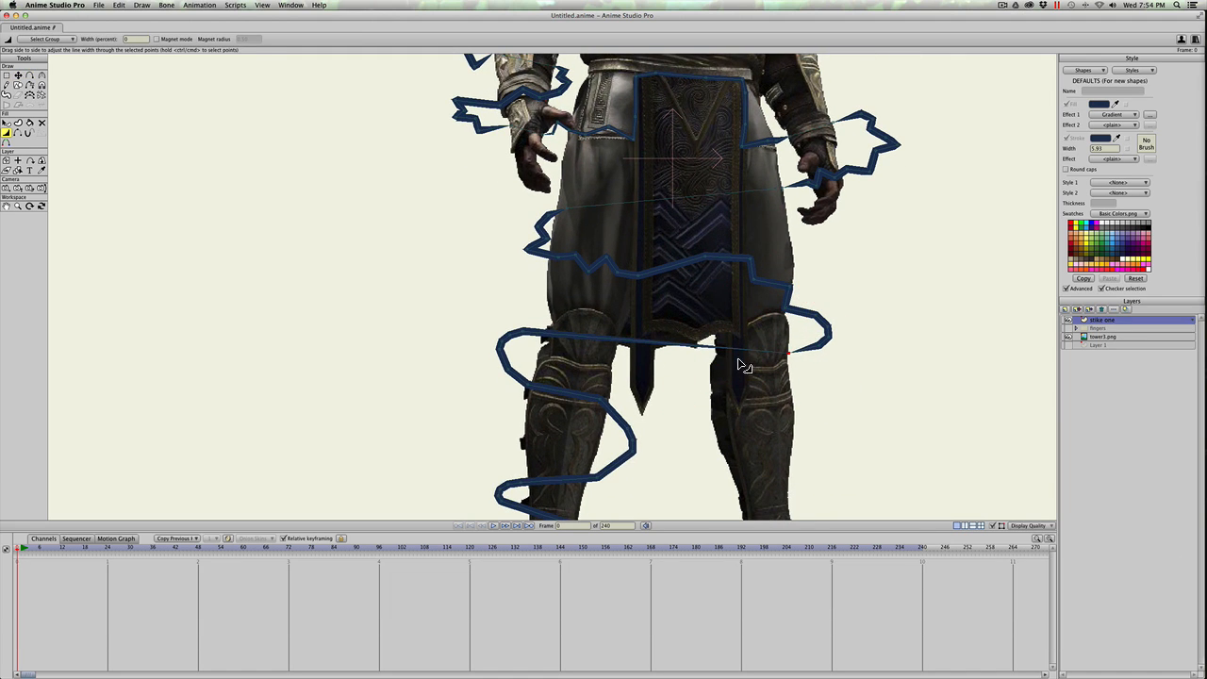
Add points below the front panel's hem between the legs and adjust their line width.
key(a)
click(716, 347)
key(t)
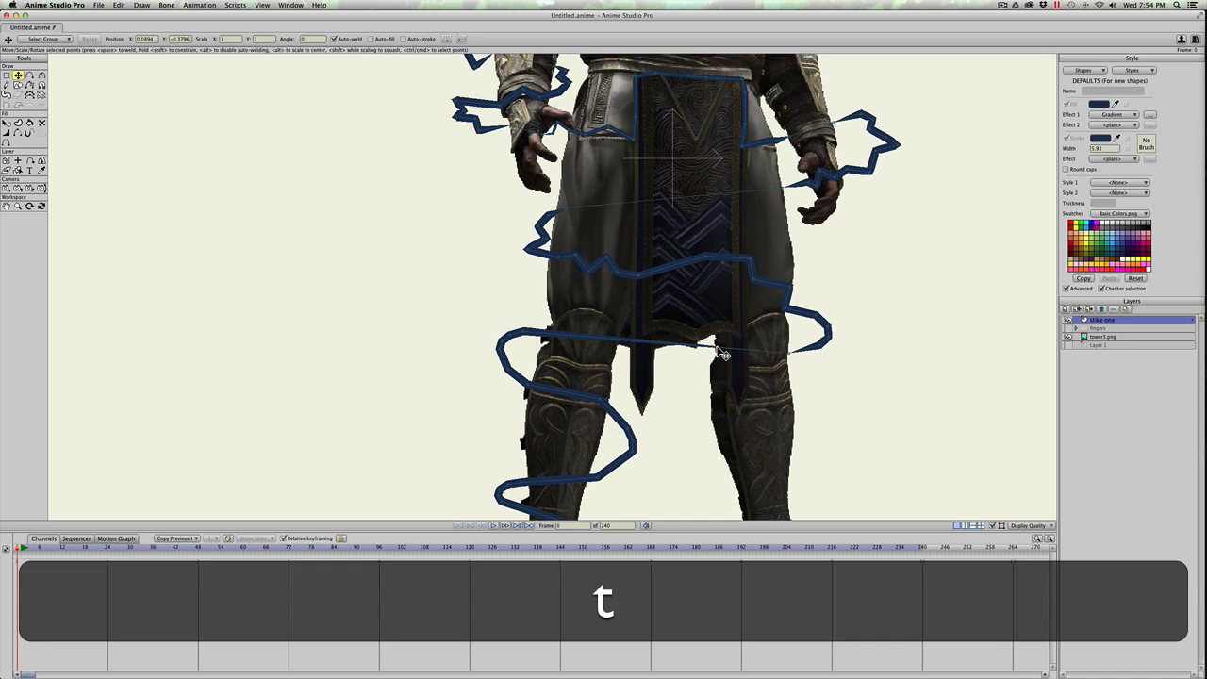
key(w)
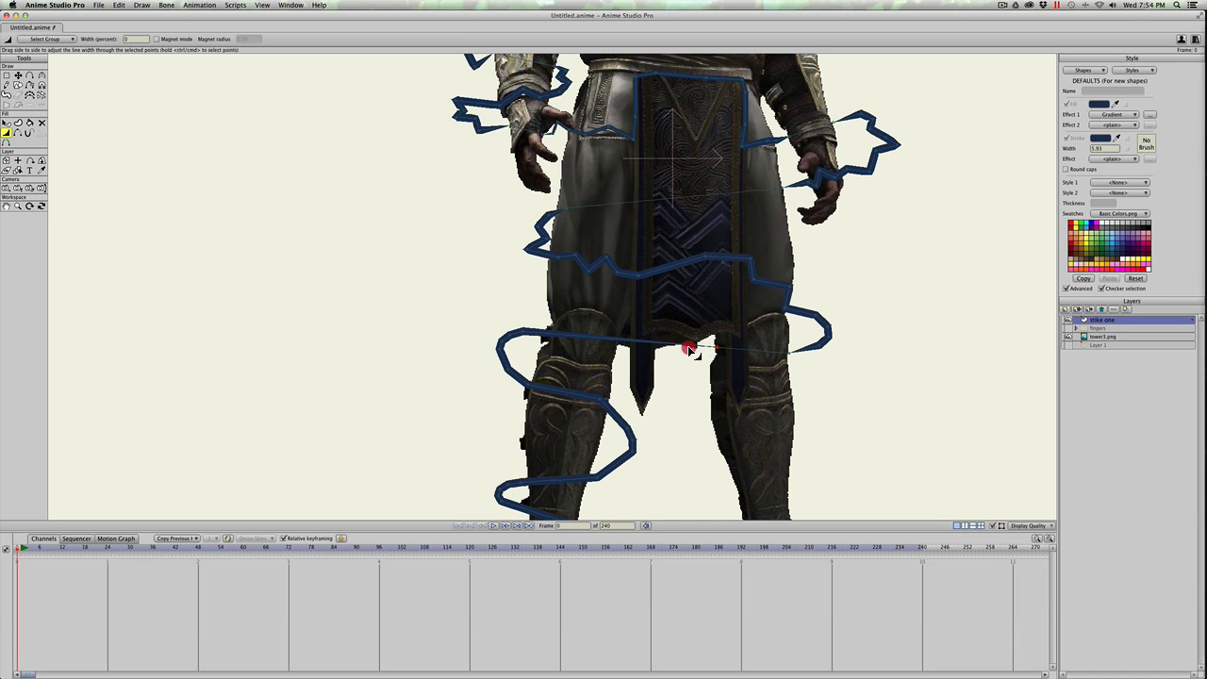
key(a)
click(691, 347)
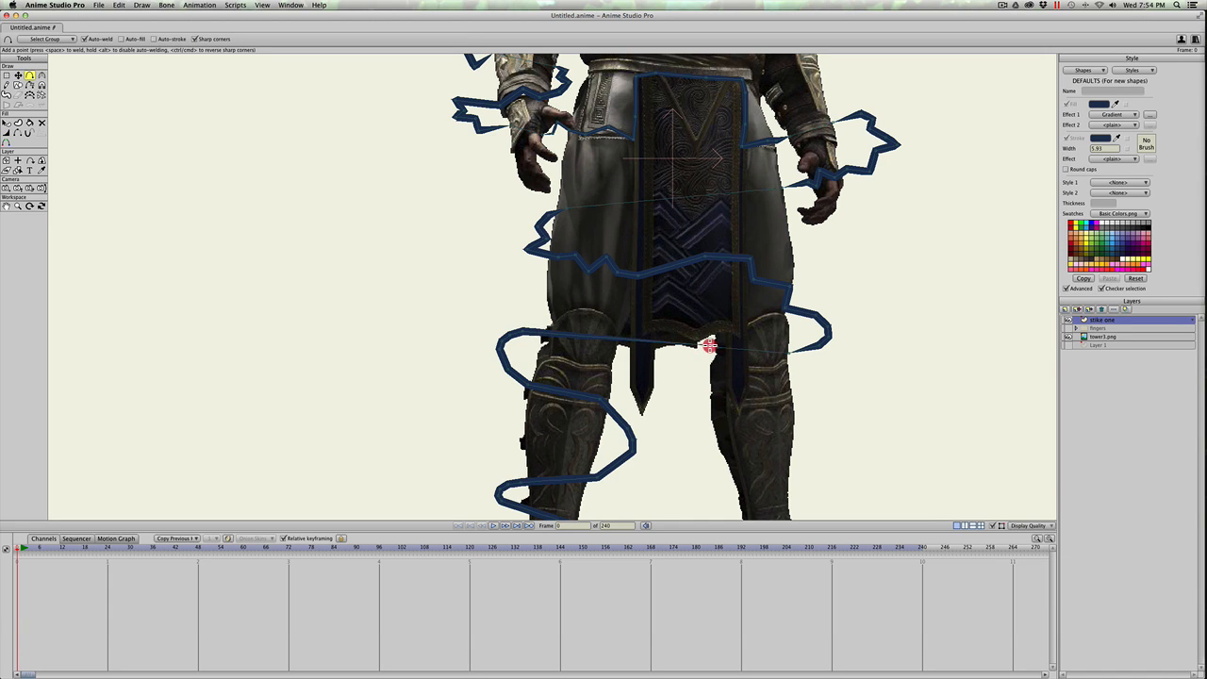
key(w)
drag(719, 349, 724, 351)
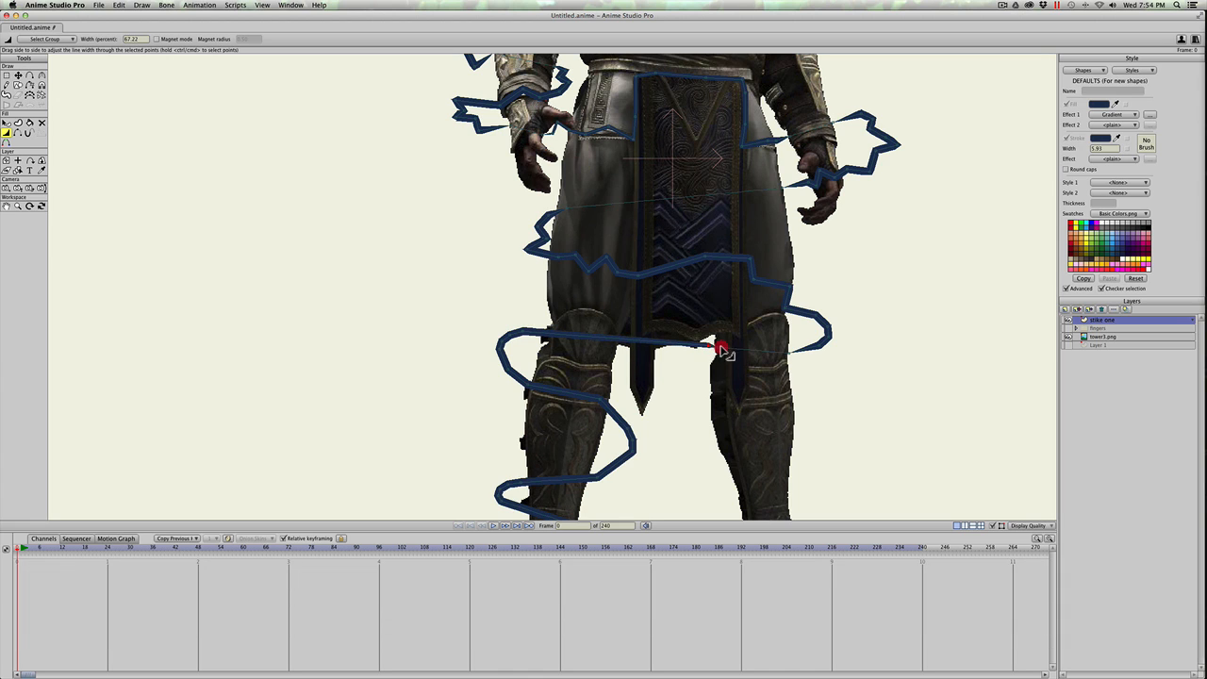
Add points that trace the hanging panel tip and the top of the right knee guard, and make the loop beside that knee jagged.
key(a)
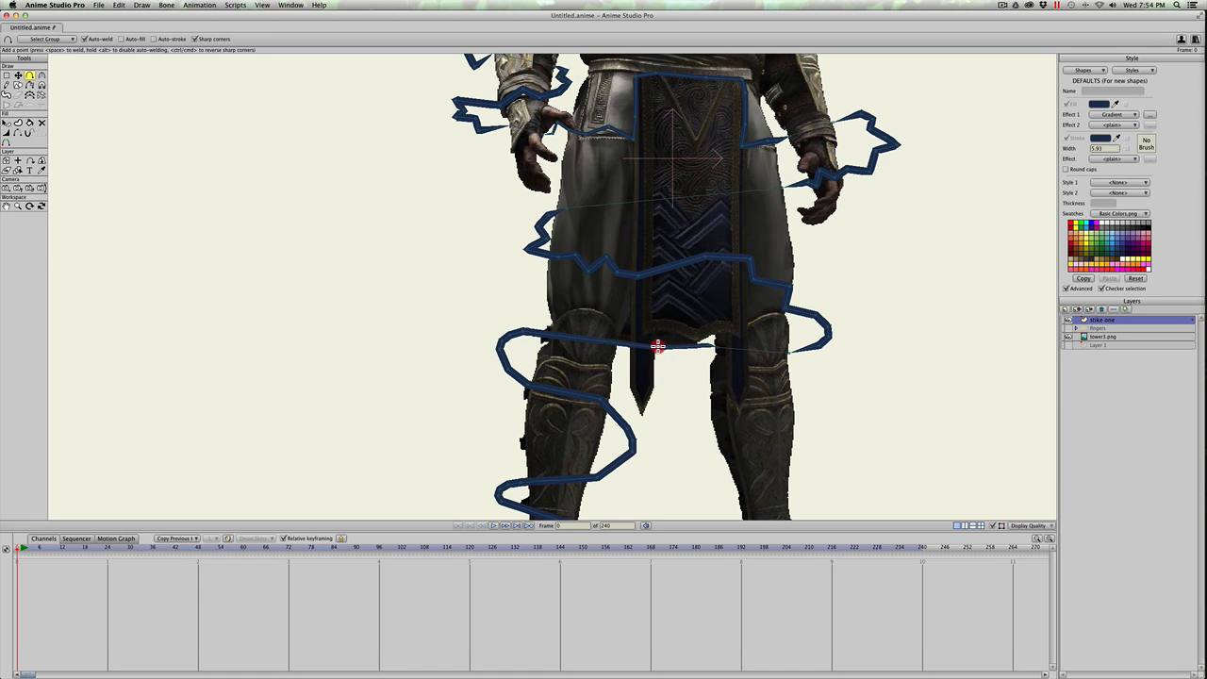
drag(651, 356, 642, 415)
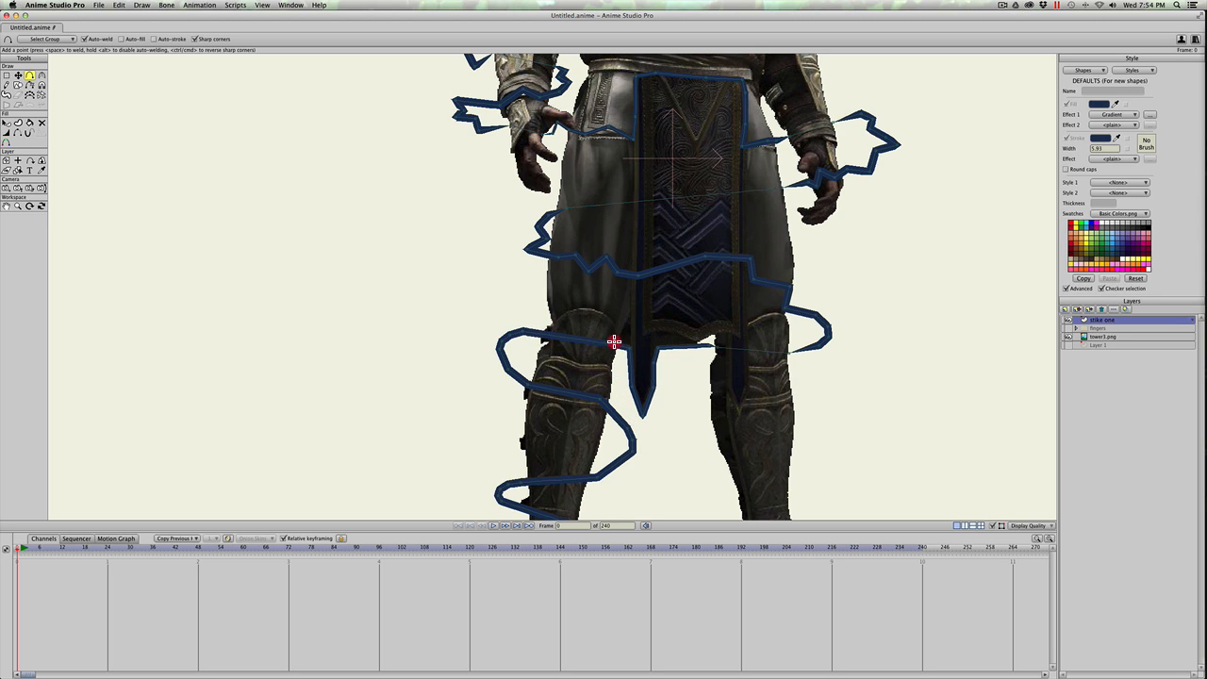
drag(588, 331, 587, 309)
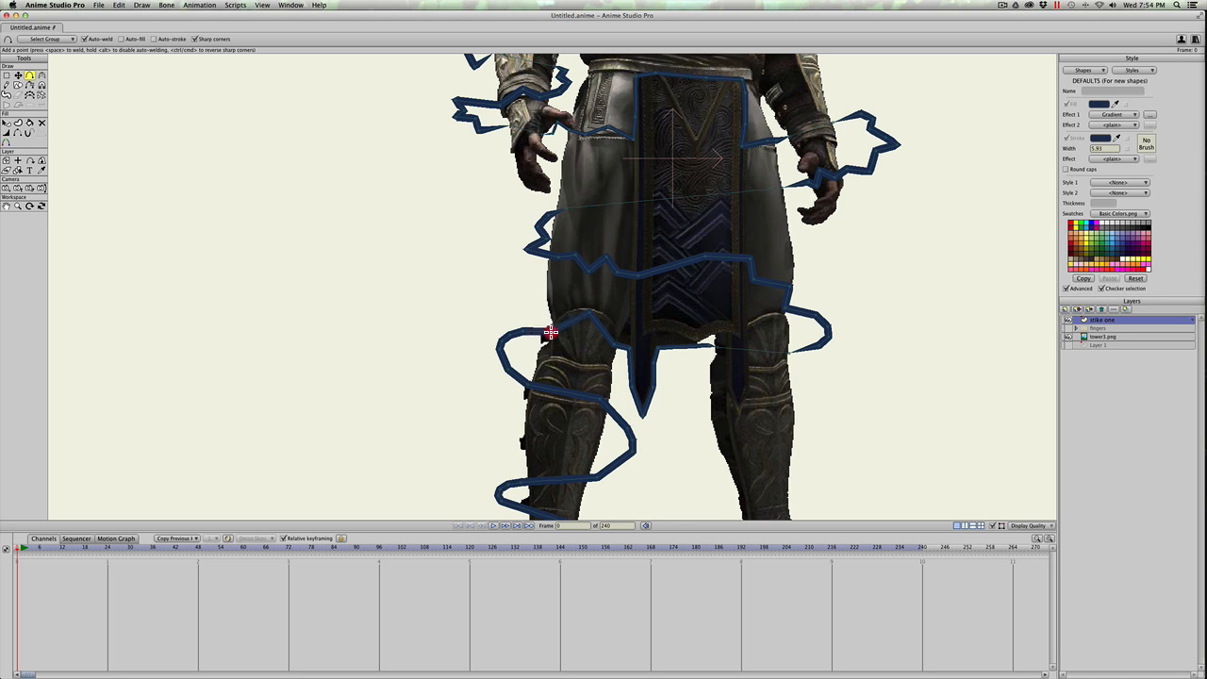
key(t)
mouse_move(505, 336)
mouse_down()
mouse_move(517, 345)
mouse_move(509, 356)
mouse_move(538, 339)
mouse_move(537, 310)
mouse_move(471, 323)
mouse_up()
Narrow the stroke behind the right shin below the knee and move the points beside the lower leg into jagged spikes.
key(space)
key(w)
key(t)
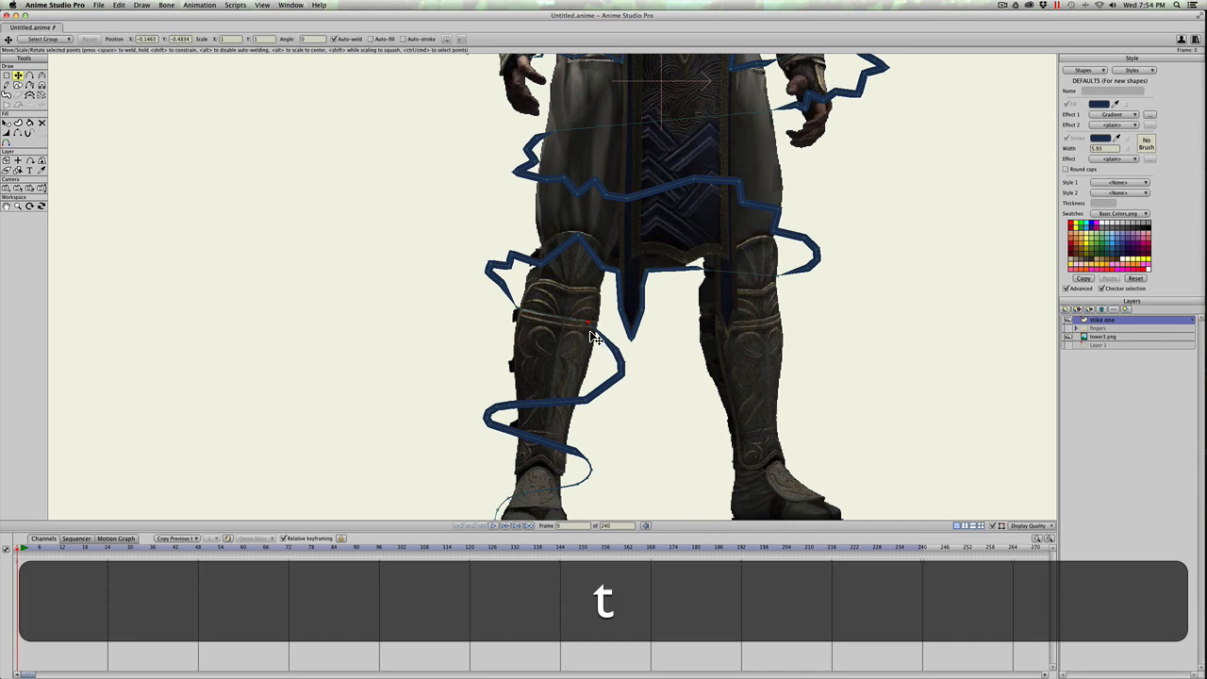
drag(592, 325, 595, 324)
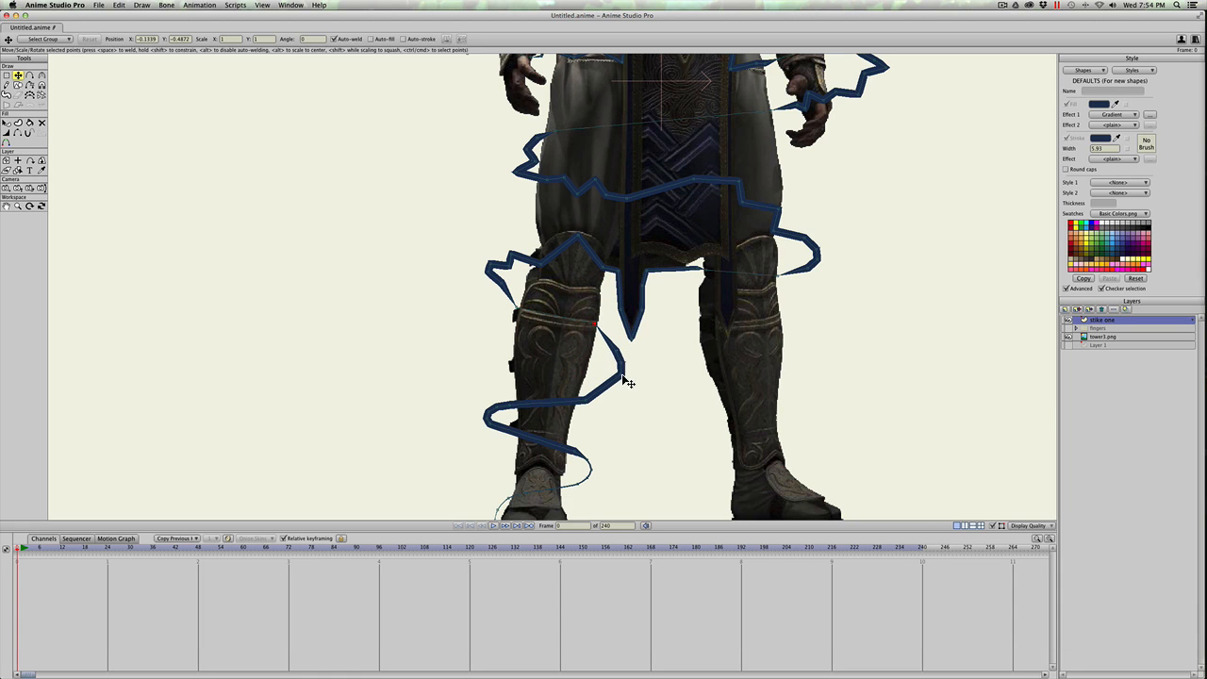
drag(620, 363, 607, 364)
drag(491, 411, 495, 433)
Add a point where the stroke reaches the right ankle and reduce the line width across the ankle.
key(space)
drag(561, 455, 568, 371)
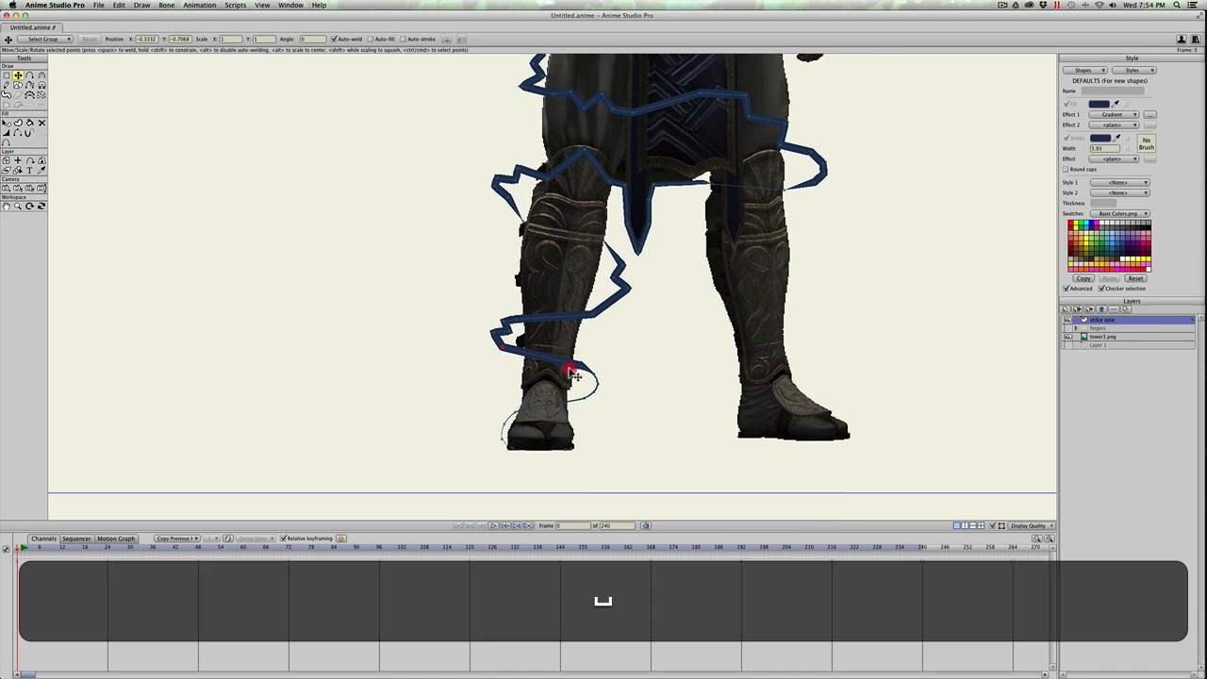
key(a)
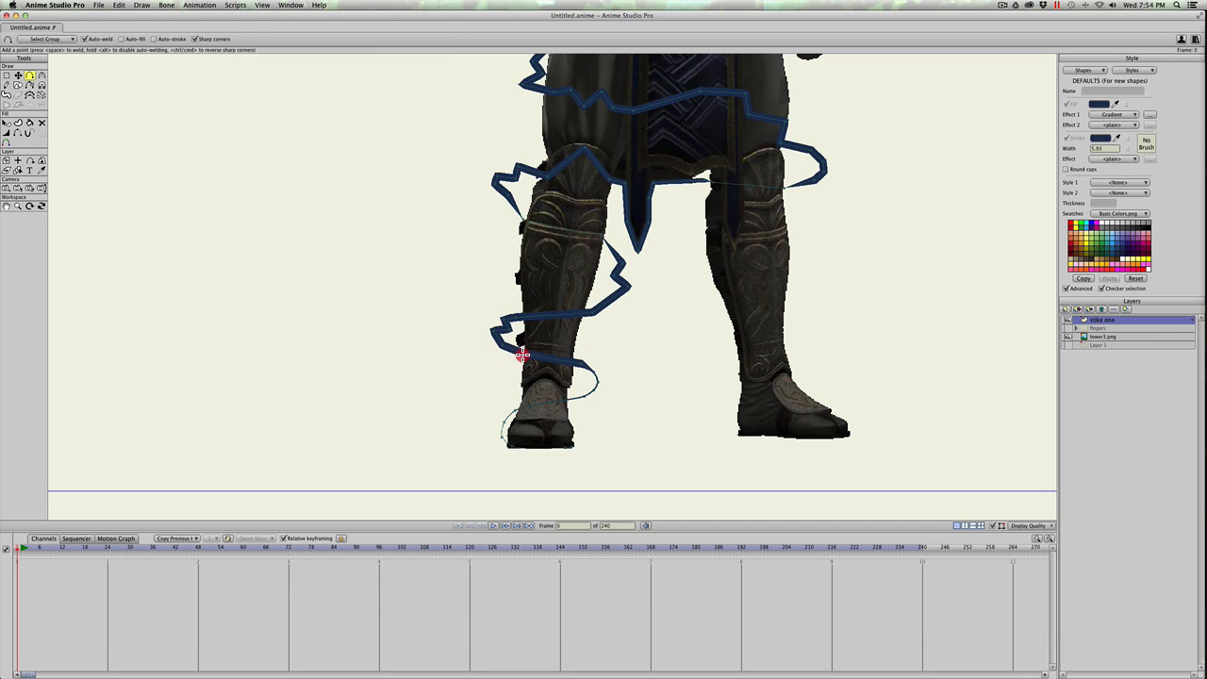
key(w)
click(353, 360)
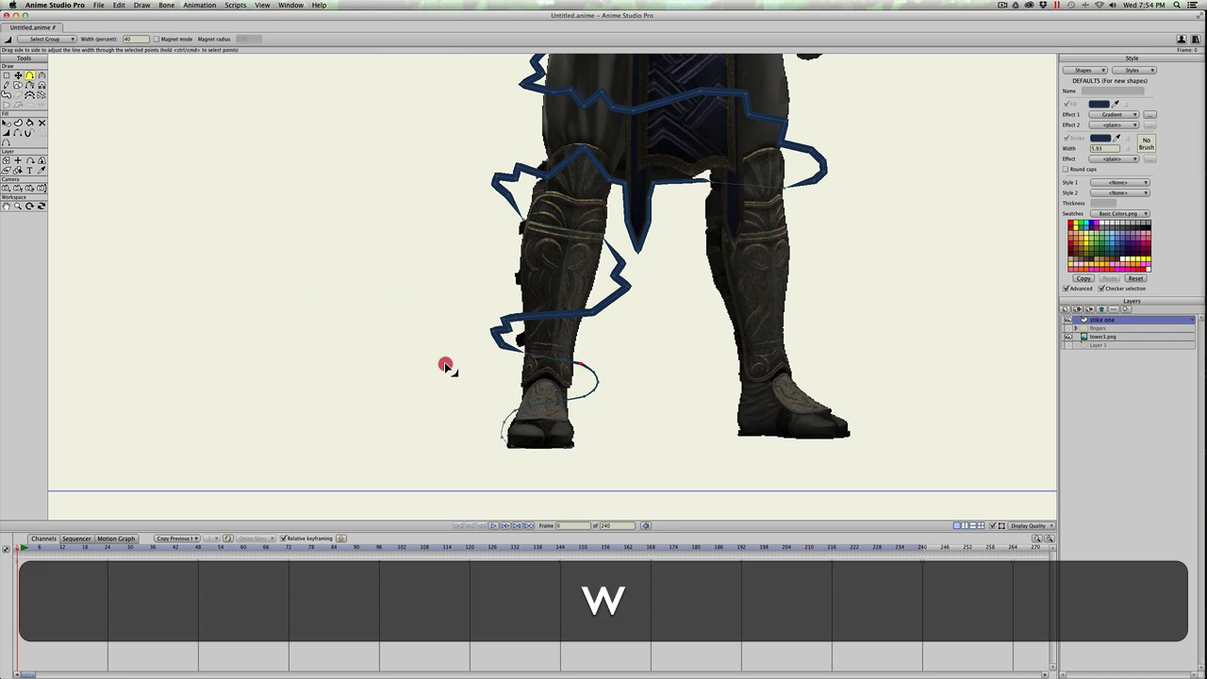
drag(445, 364, 434, 364)
Reshape the rounded loop beside the left knee into jagged spikes by moving its points.
scroll(585, 361, down, 10)
key(space)
drag(607, 297, 621, 375)
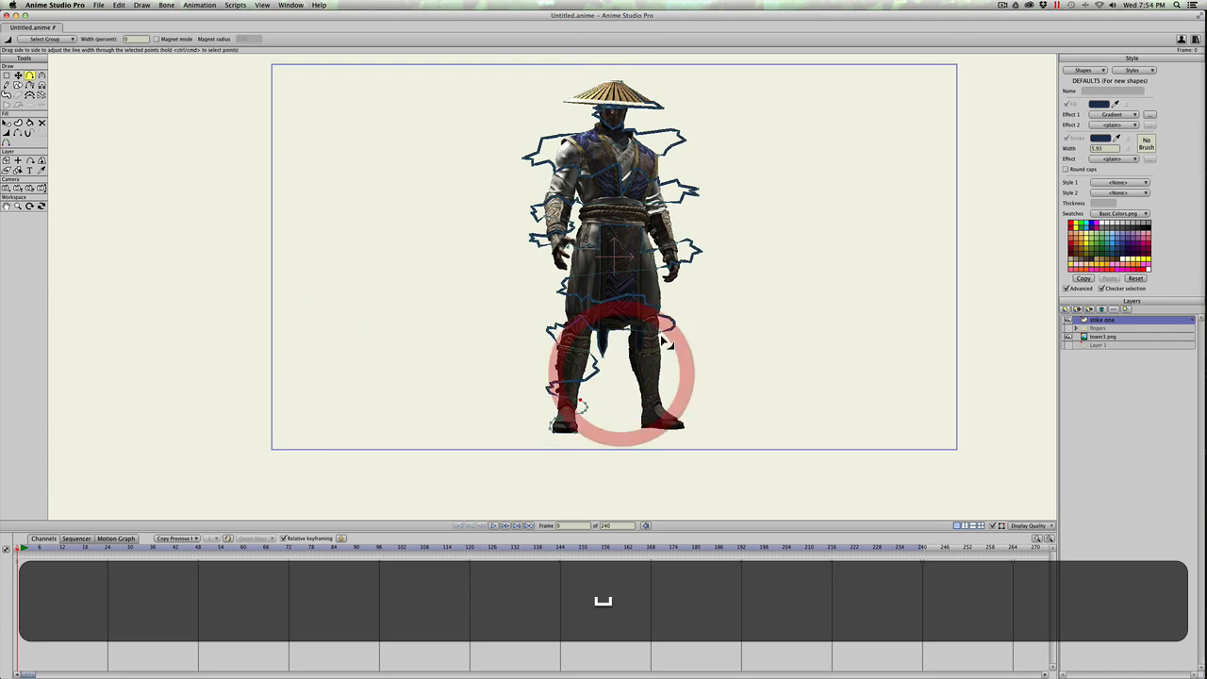
scroll(710, 345, up, 5)
key(t)
click(786, 354)
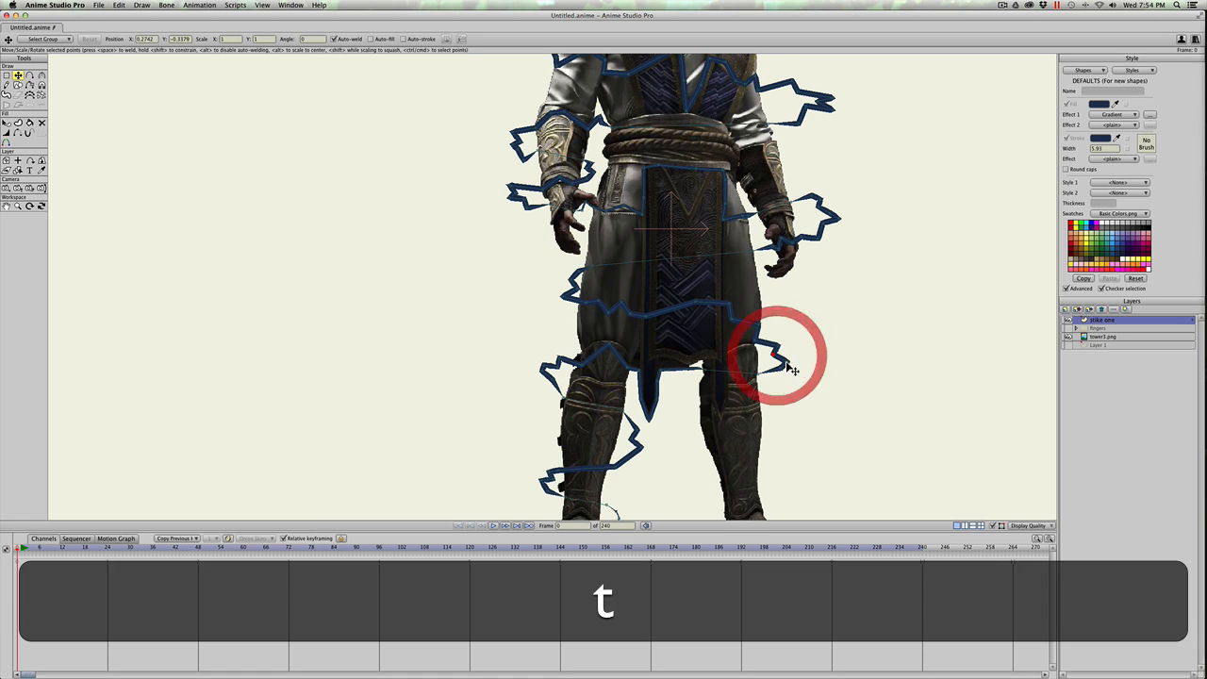
Examine the whole strike around the character, showing the Layer 1 background briefly and hiding it again.
key(space)
click(646, 287)
drag(646, 287, 642, 351)
scroll(627, 332, down, 4)
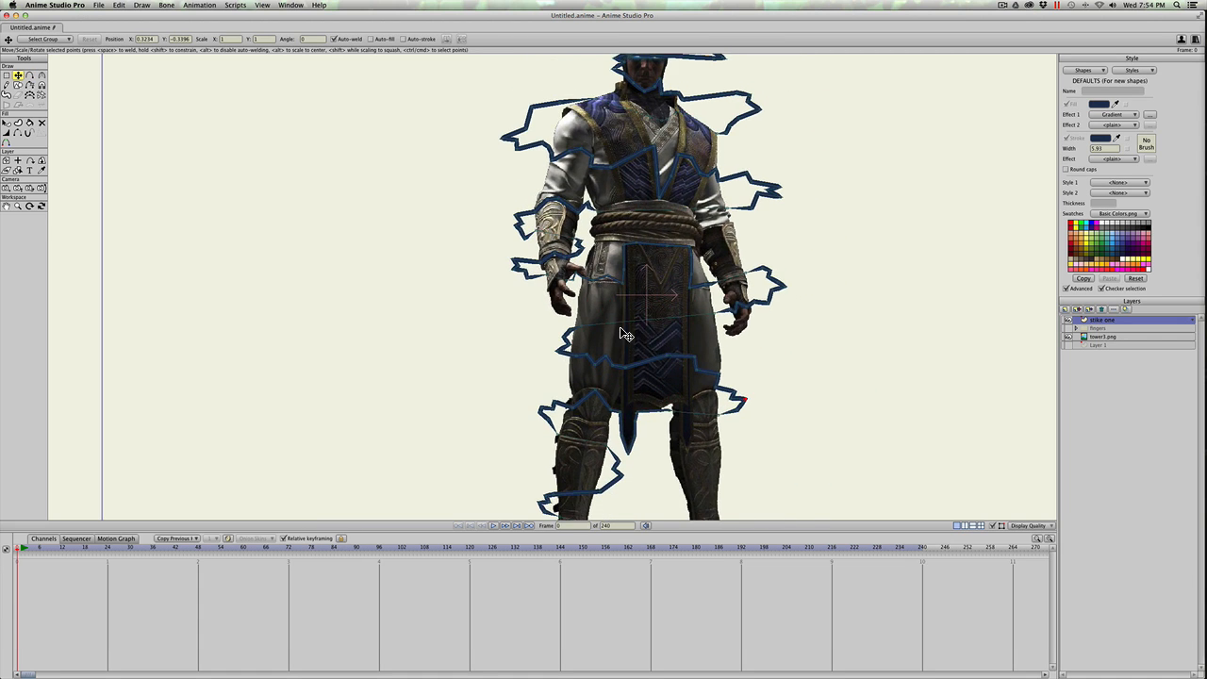
key(space)
drag(626, 263, 599, 300)
scroll(618, 319, down, 2)
key(space)
scroll(594, 306, down, 1)
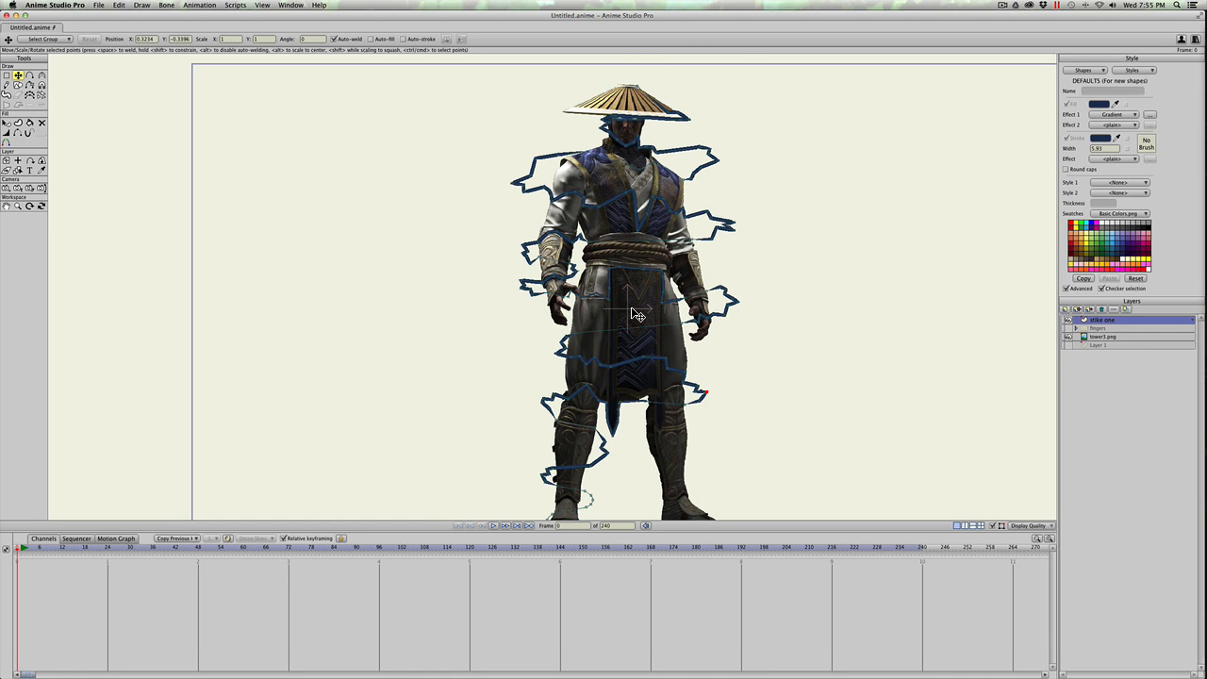
scroll(645, 325, down, 2)
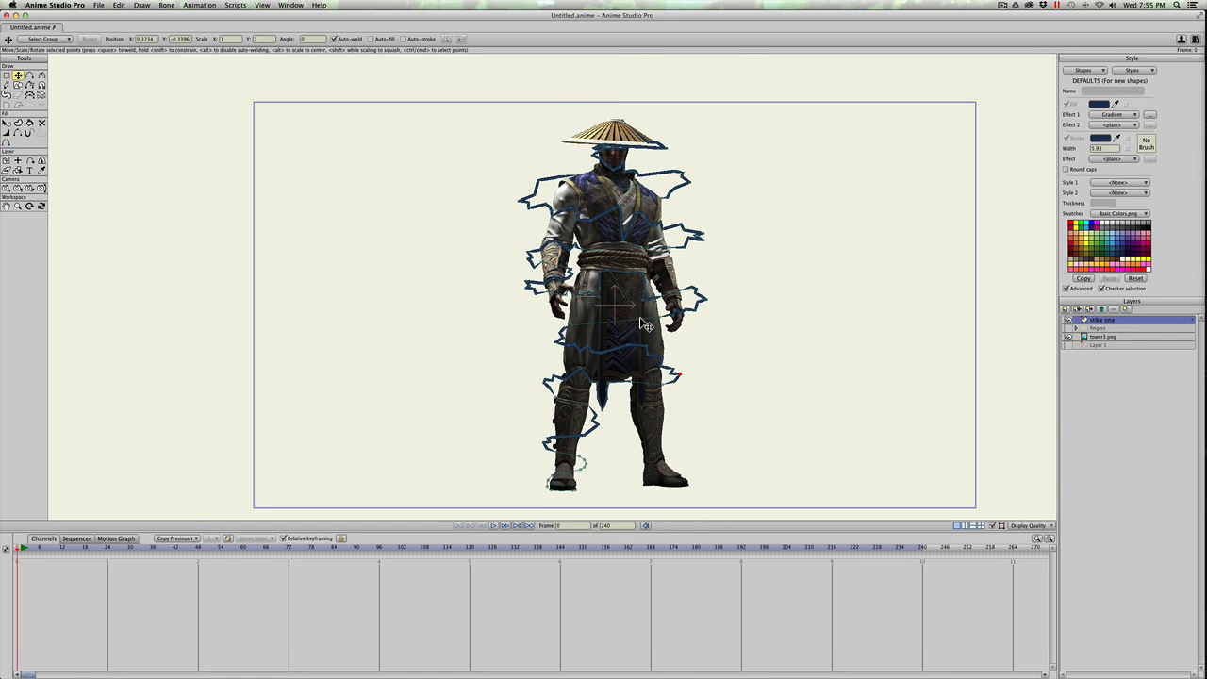
click(1067, 345)
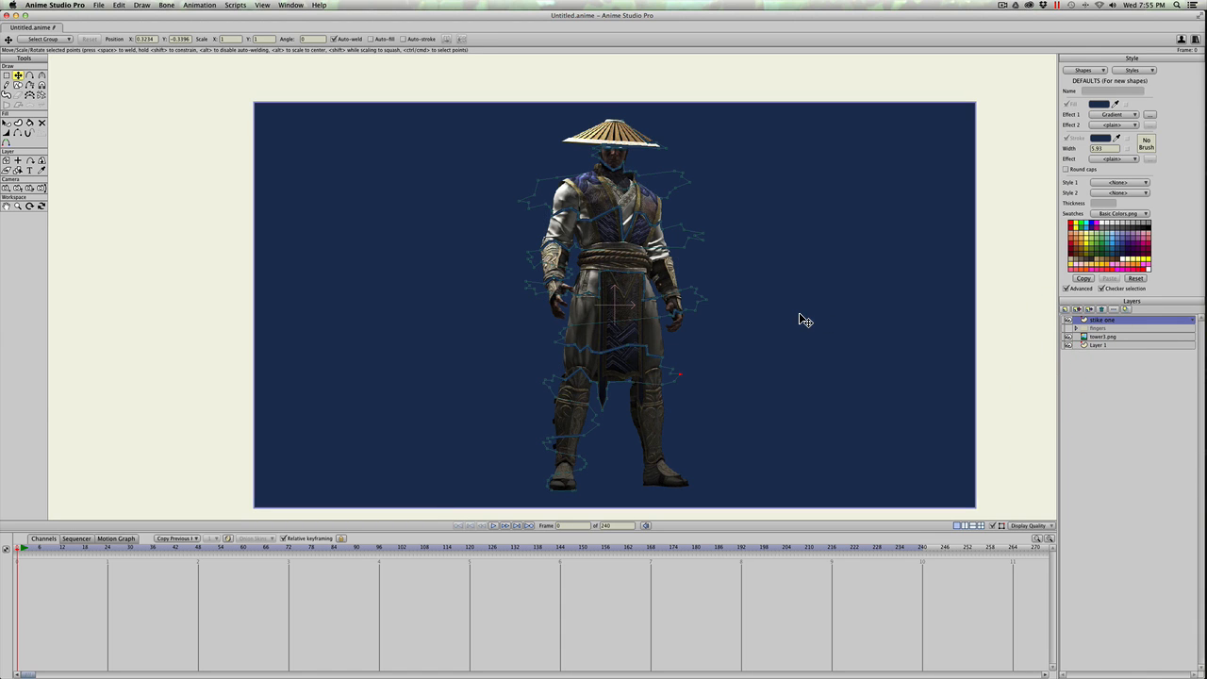
click(1065, 345)
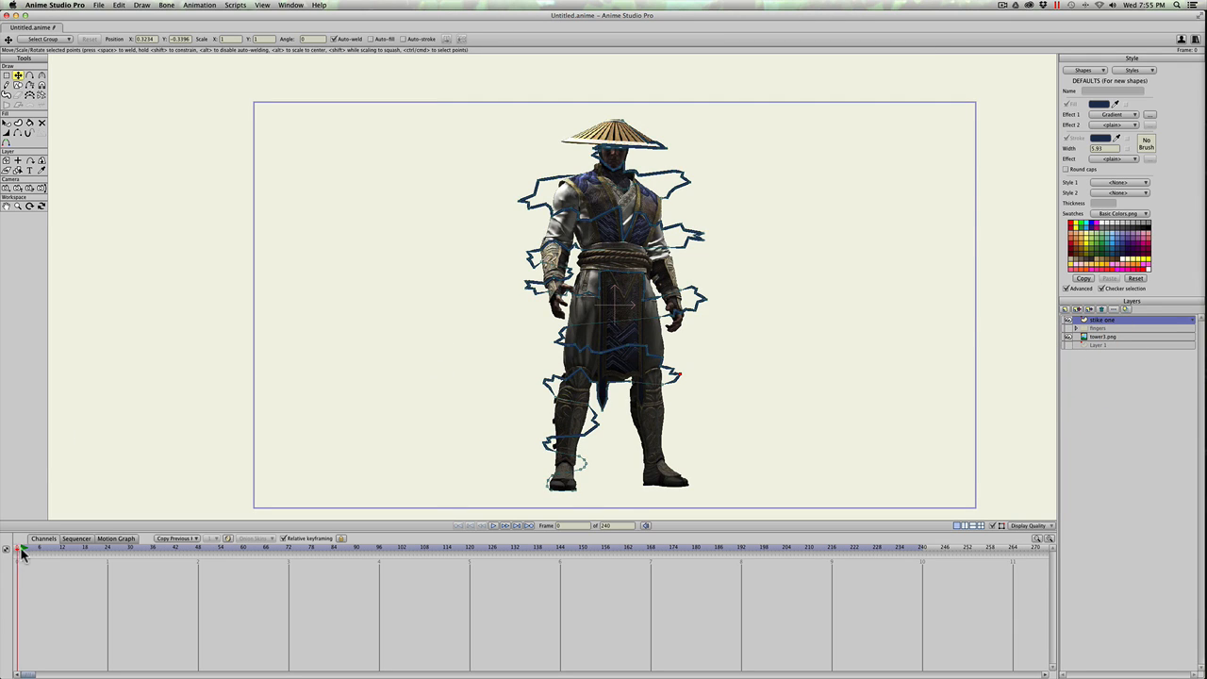
Select all points of the strike and use Stroke Exposure to set its end percentage to 0 at frame 0.
click(28, 134)
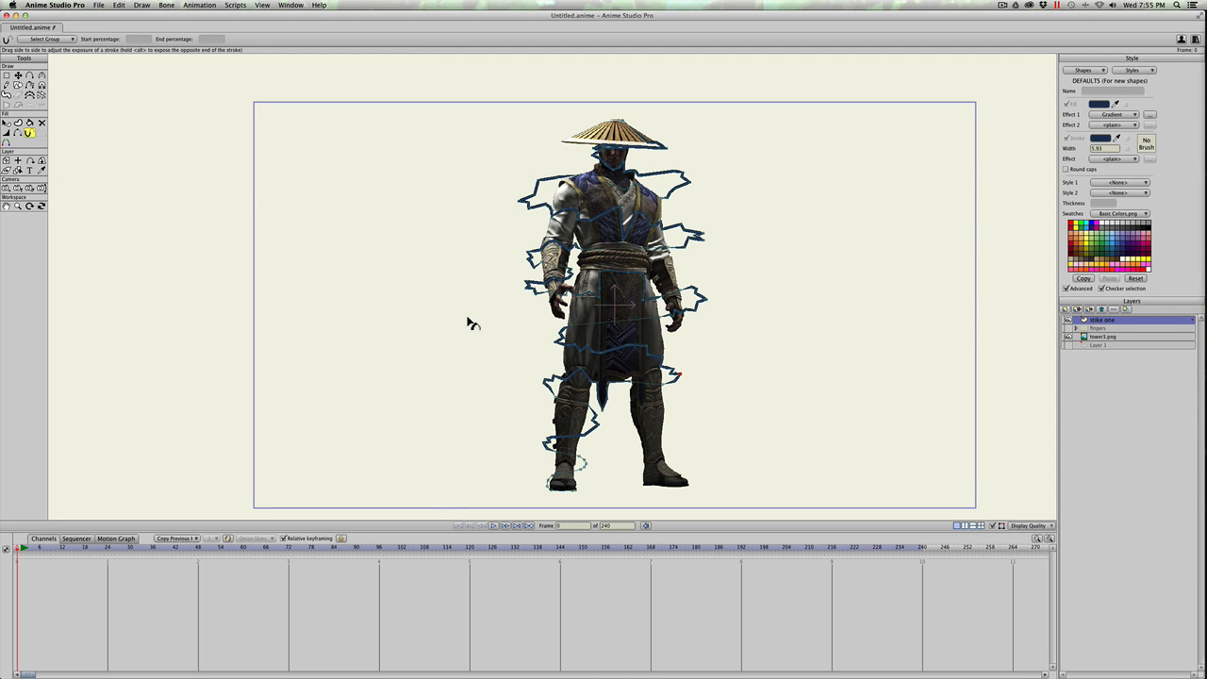
drag(699, 255, 474, 251)
key(super+a)
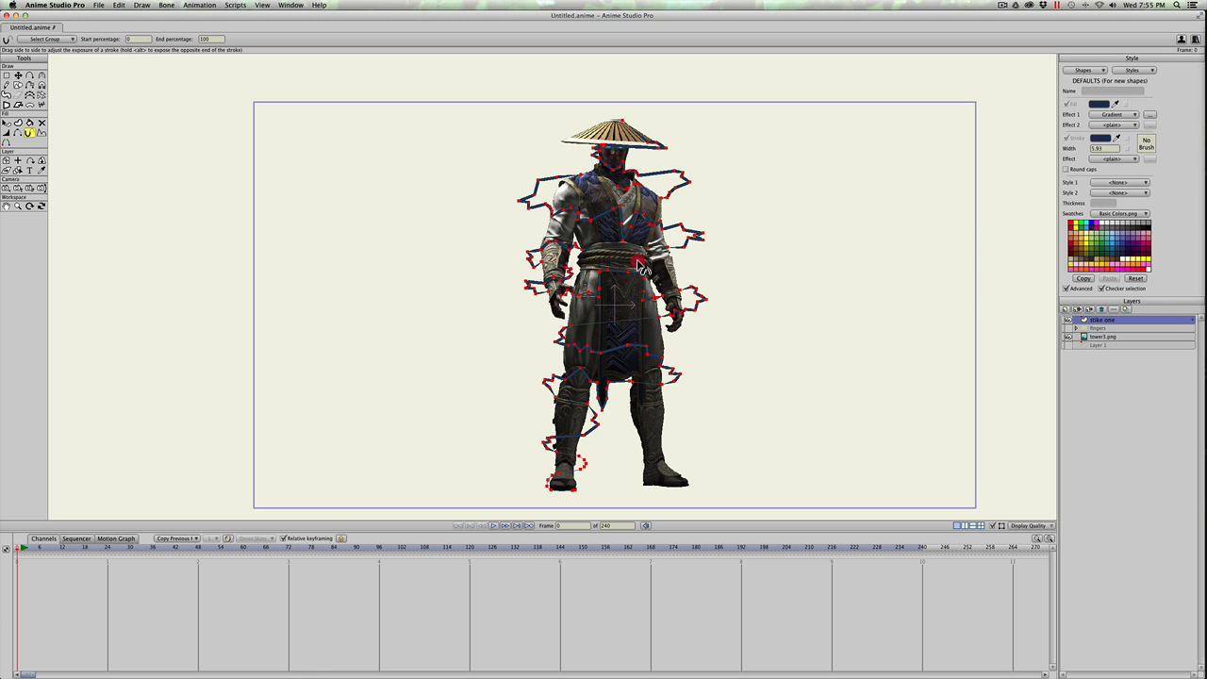
mouse_move(638, 267)
mouse_down()
mouse_move(428, 262)
mouse_move(524, 352)
mouse_move(434, 345)
mouse_move(424, 336)
mouse_move(458, 310)
mouse_move(312, 268)
mouse_move(542, 255)
mouse_move(272, 214)
mouse_move(492, 206)
mouse_move(400, 203)
mouse_up()
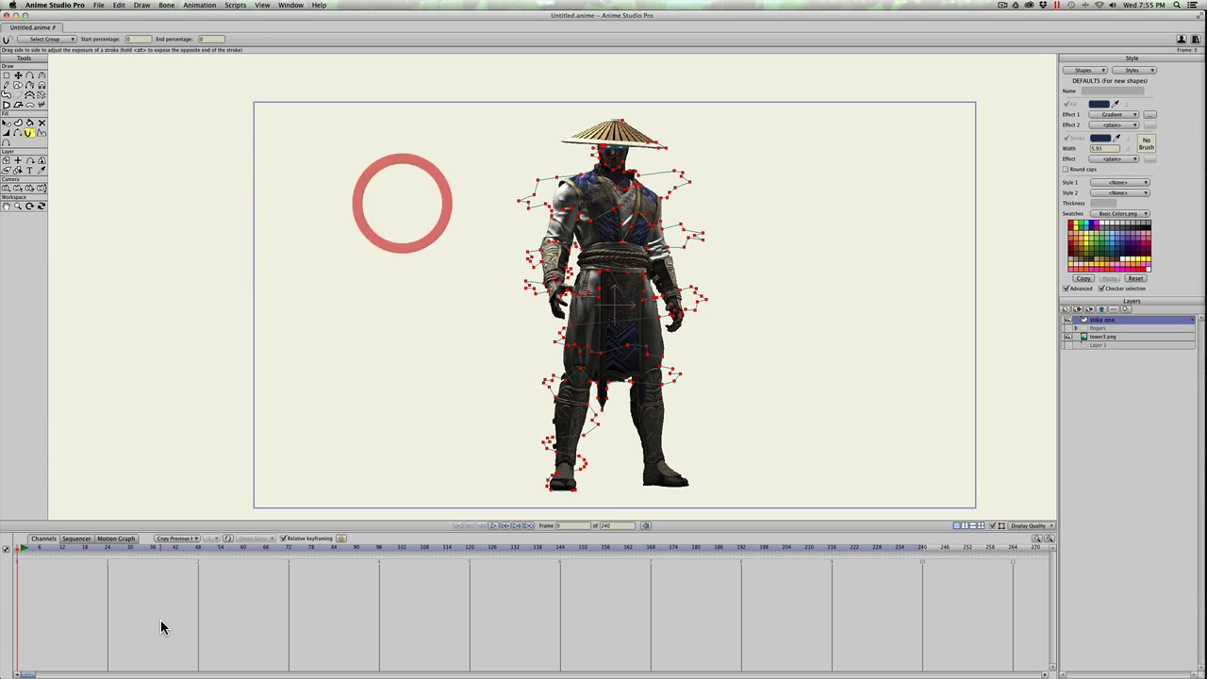
Keyframe the strike's stroke exposure with end percentage 0 at frame 24 and 100 at frame 48.
click(108, 550)
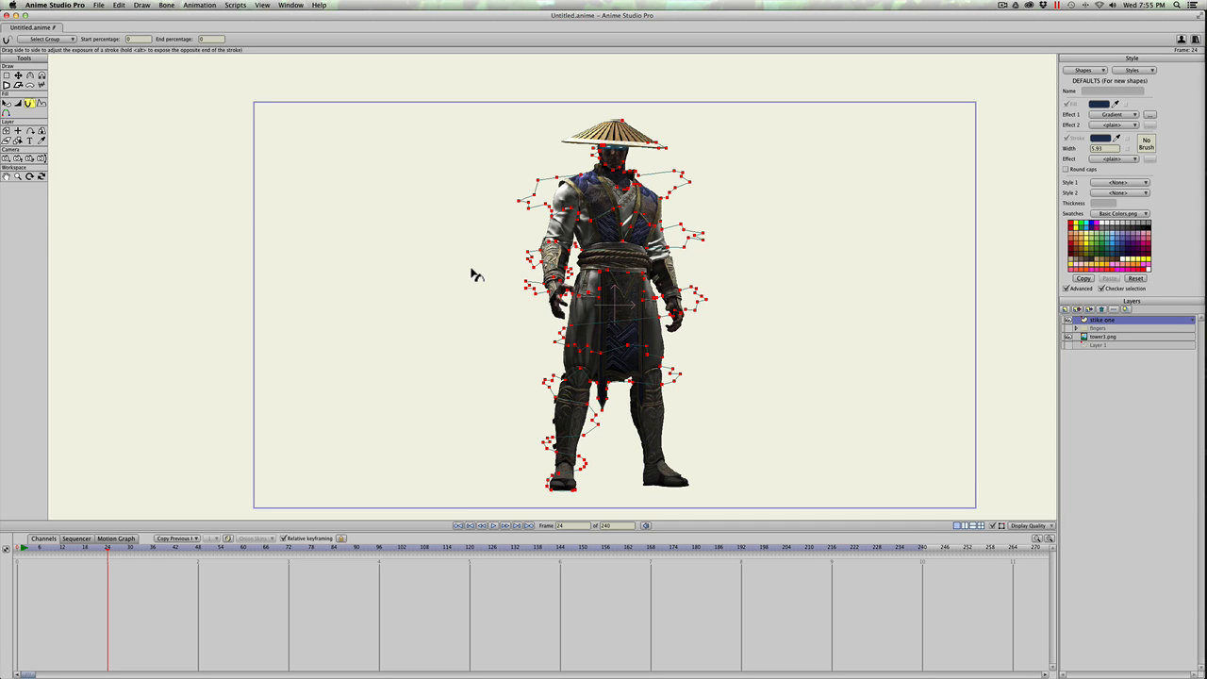
drag(504, 299, 479, 296)
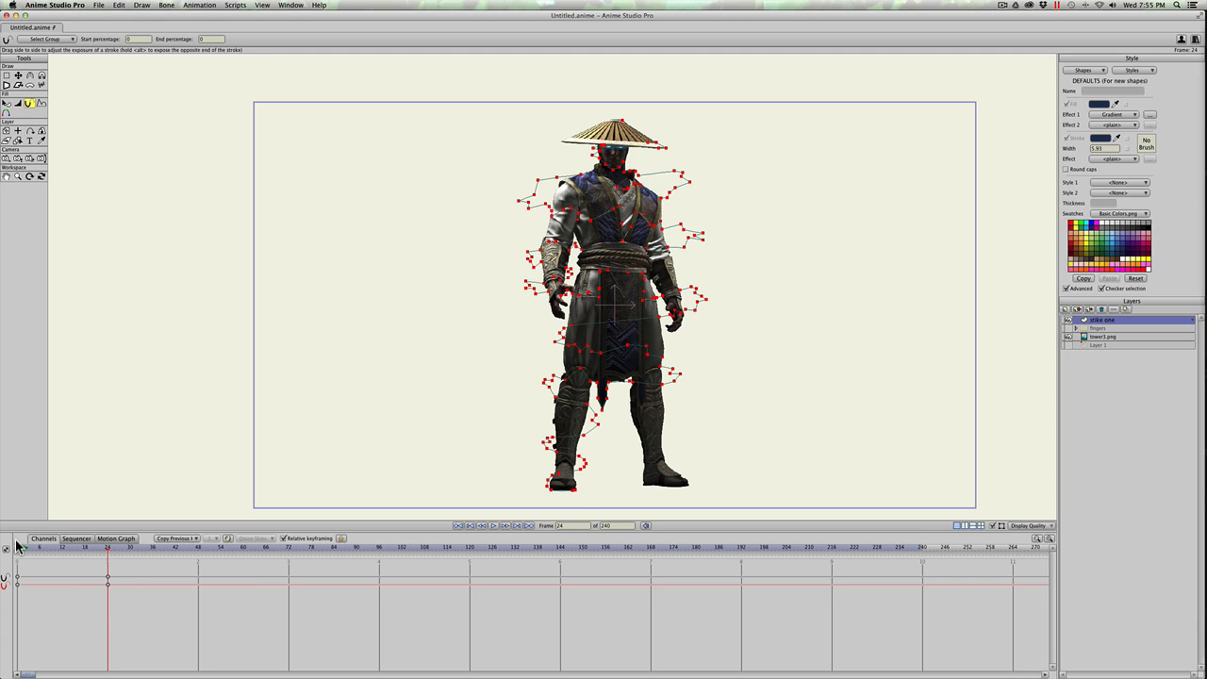
drag(17, 545, 108, 554)
drag(114, 556, 198, 556)
mouse_move(445, 313)
mouse_down()
mouse_move(577, 326)
mouse_move(881, 391)
mouse_move(468, 372)
mouse_move(698, 378)
mouse_move(500, 366)
mouse_move(650, 369)
mouse_move(425, 369)
mouse_move(703, 419)
mouse_up()
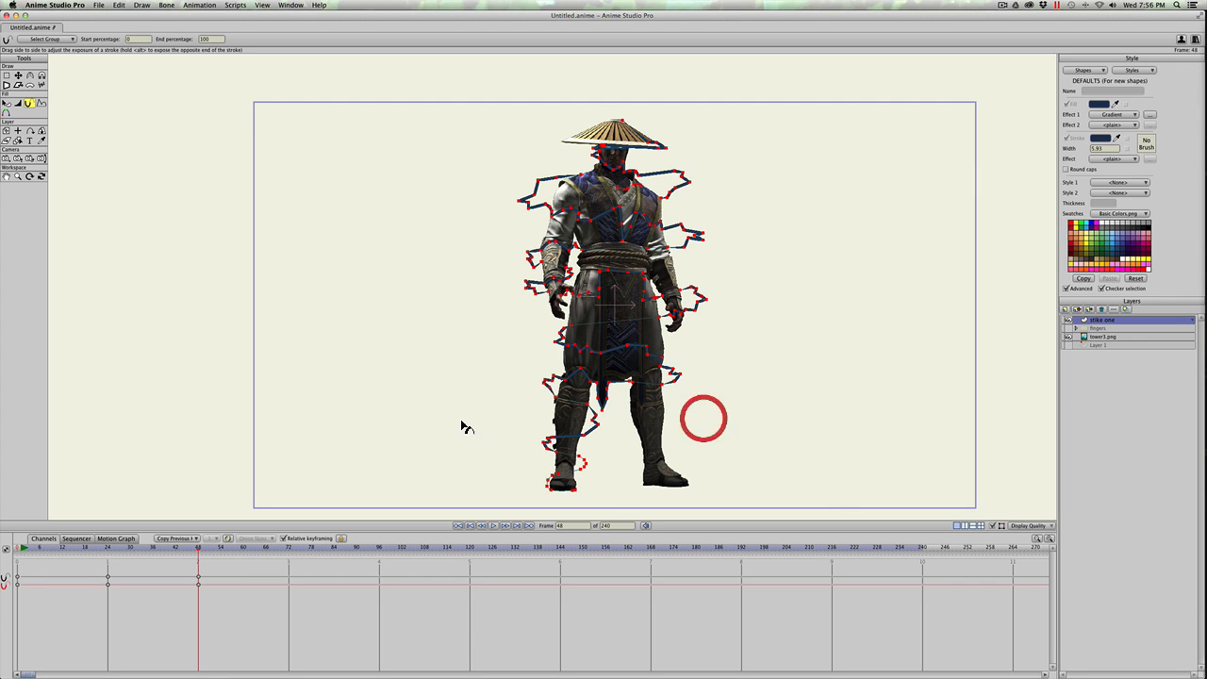
Keyframe the strike's stroke exposure start percentage at 0.40 on frame 32 and about 15.8 on frame 39.
click(431, 403)
click(107, 549)
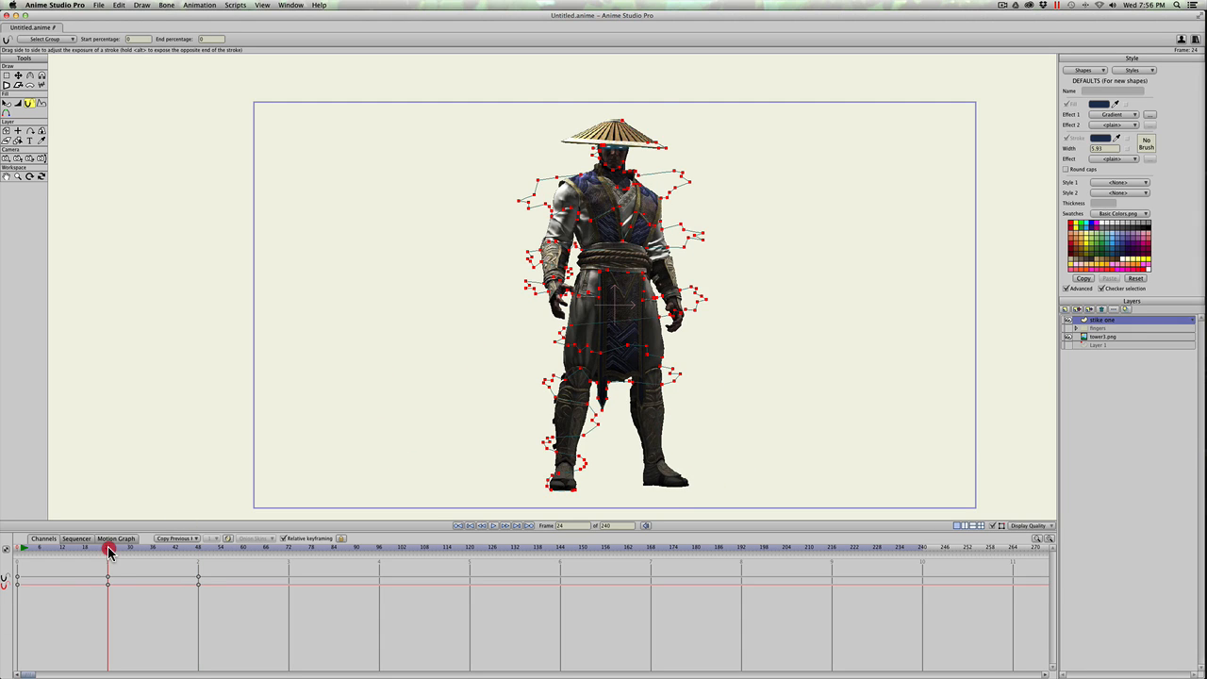
mouse_move(108, 549)
mouse_down()
mouse_move(212, 551)
mouse_move(88, 549)
mouse_move(138, 552)
mouse_up()
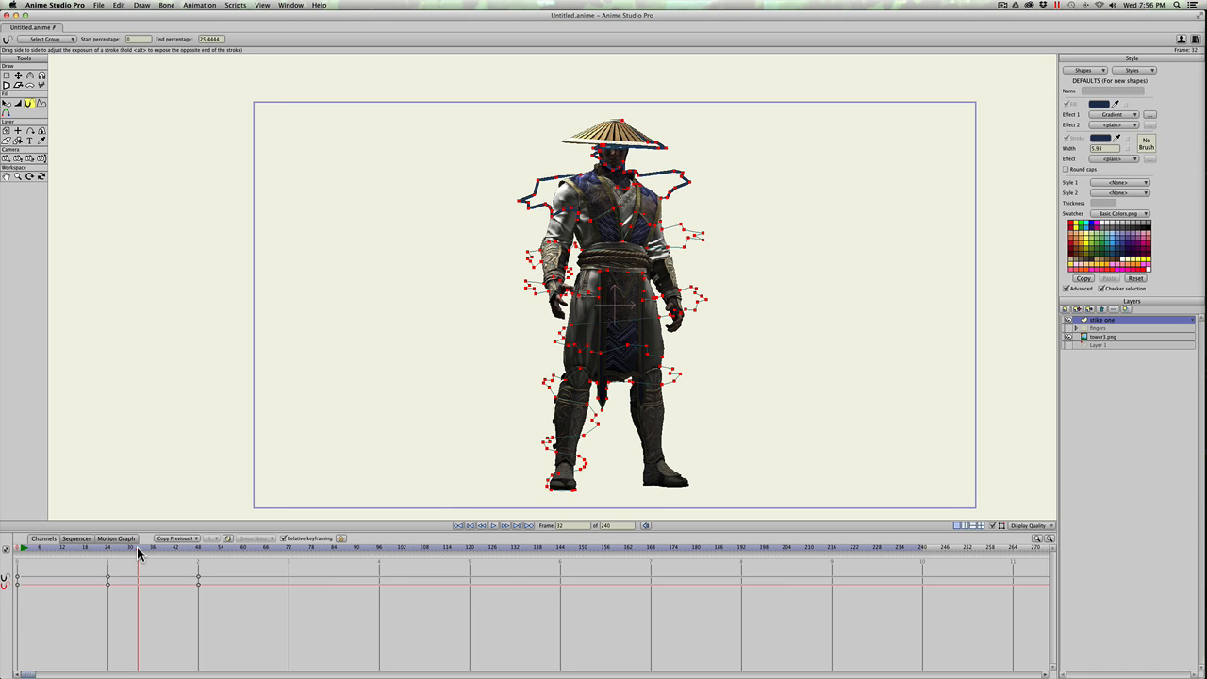
click(137, 546)
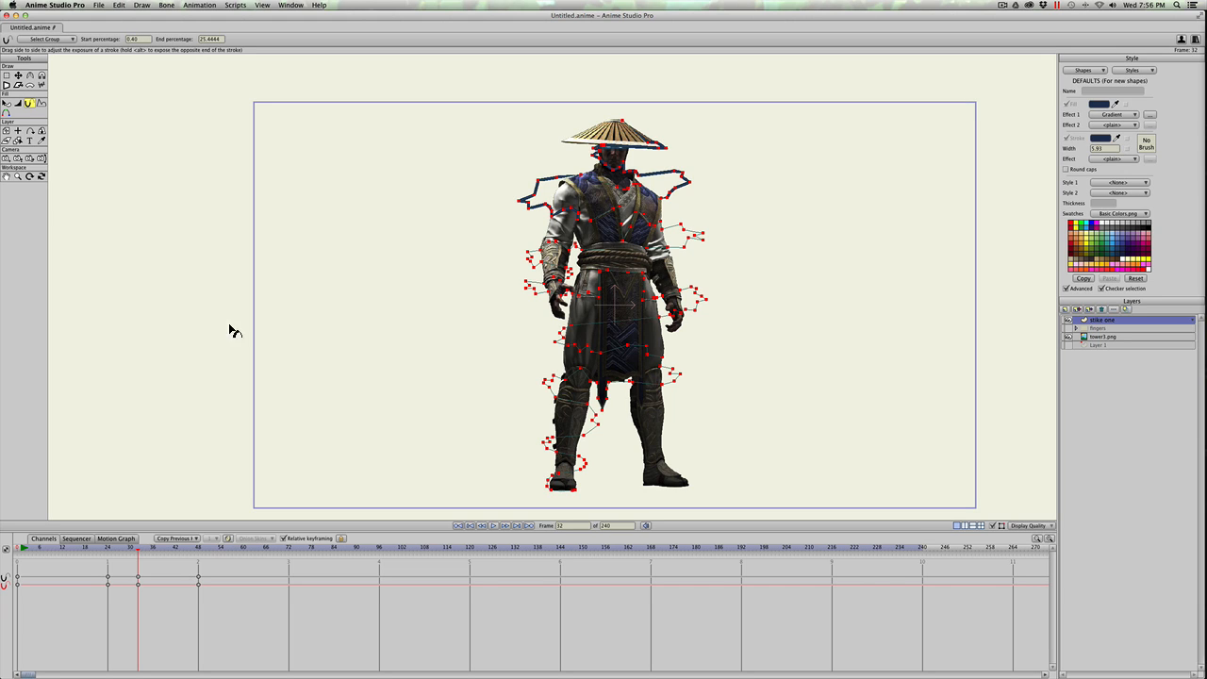
mouse_move(110, 550)
mouse_down()
mouse_move(97, 550)
mouse_move(163, 553)
mouse_up()
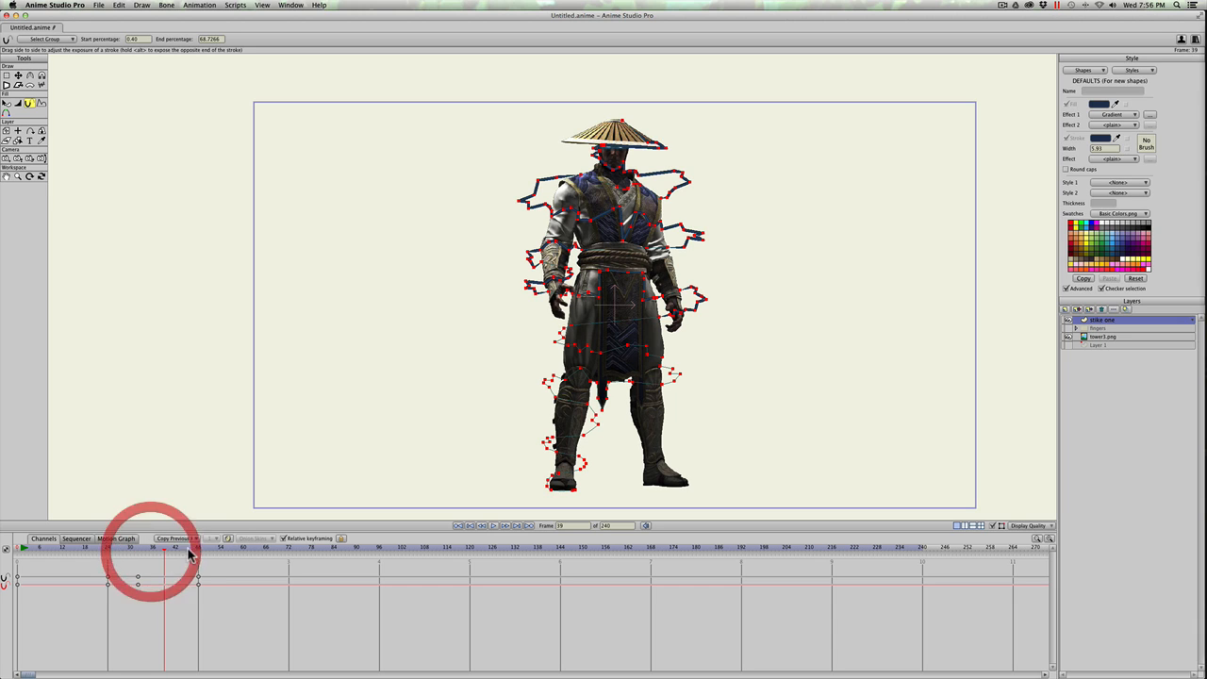
click(139, 40)
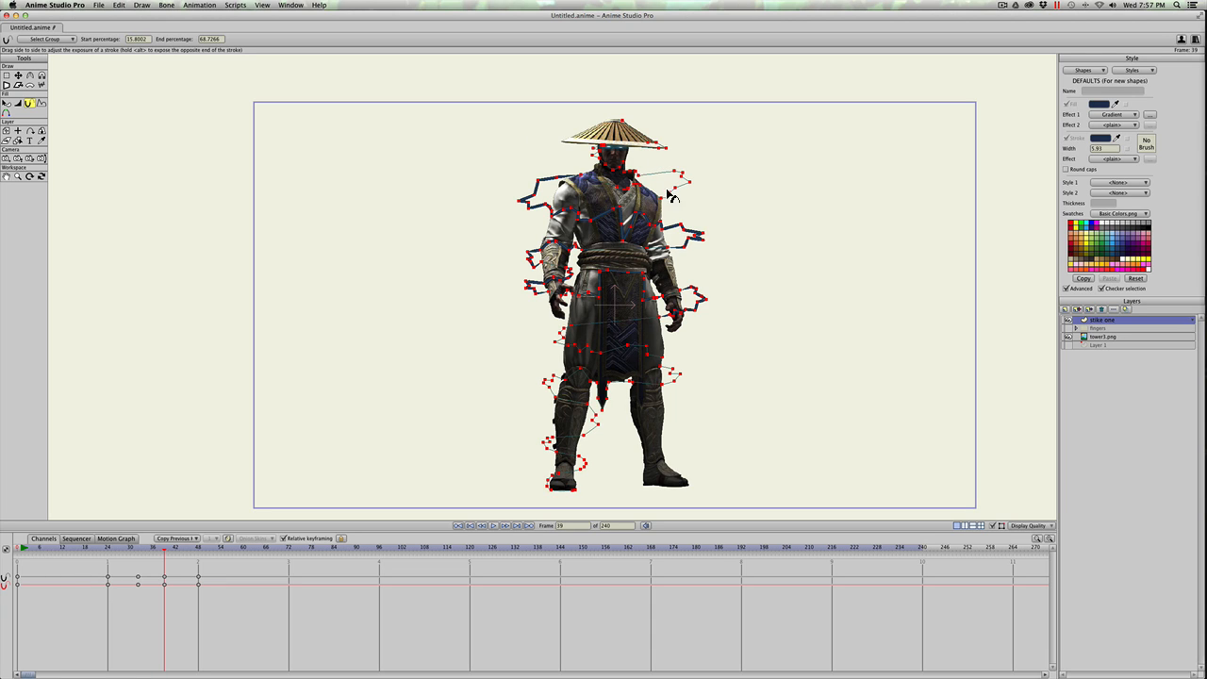
Keyframe the strike's start percentage at about 34.4 on frame 48 and about 51 on frame 54.
click(188, 548)
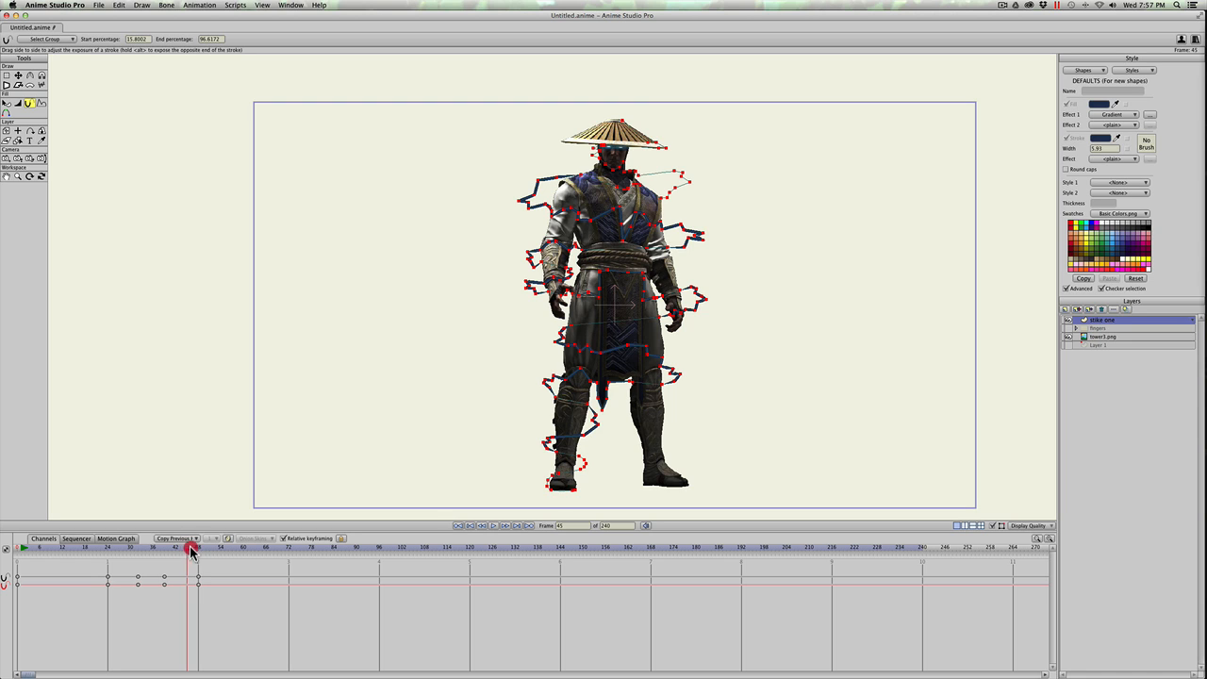
drag(191, 549, 197, 551)
click(198, 550)
scroll(133, 39, up, 5)
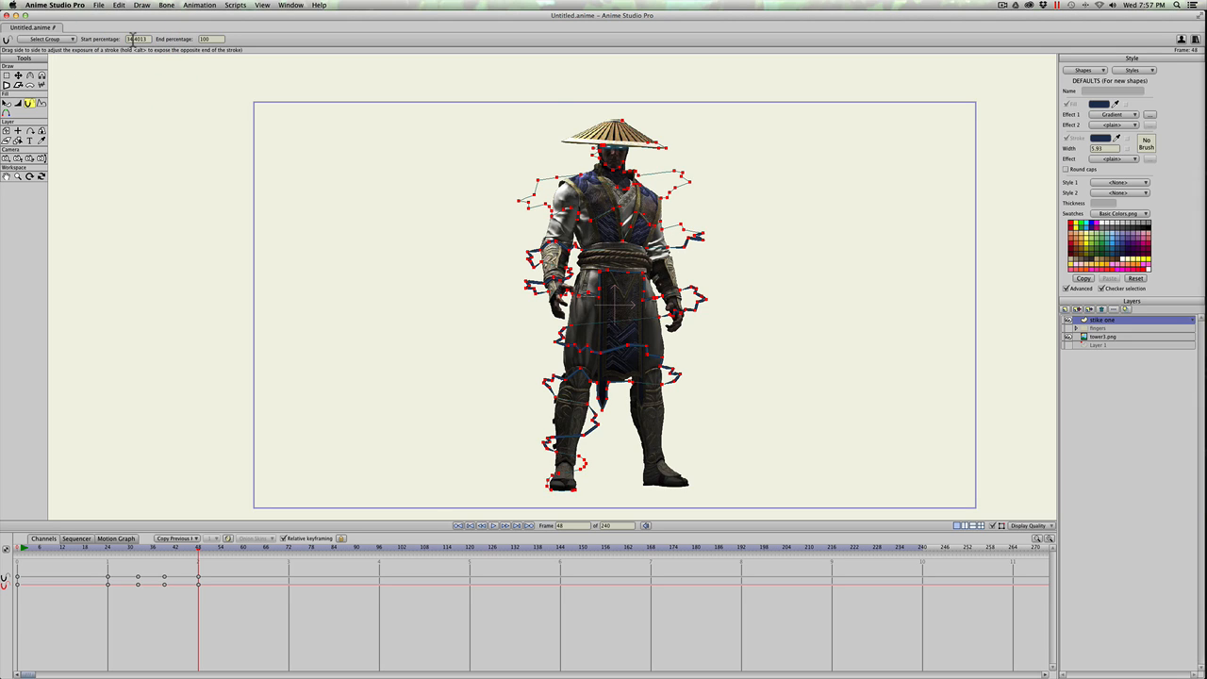
click(220, 548)
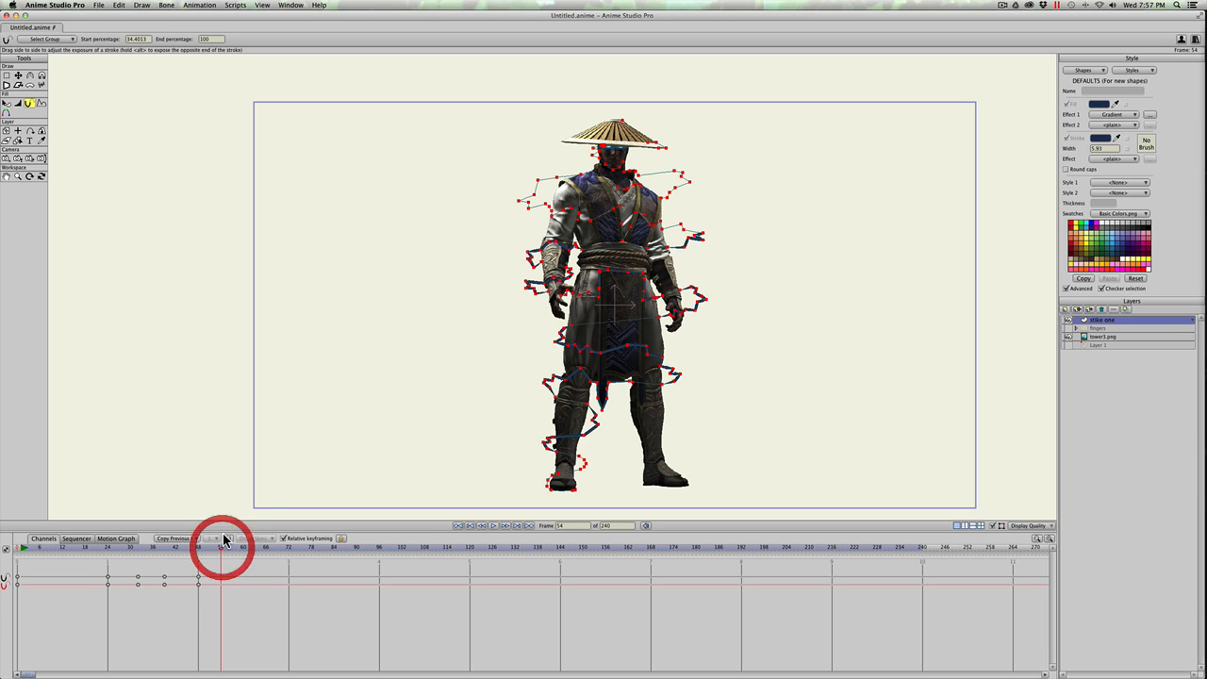
scroll(138, 38, up, 1)
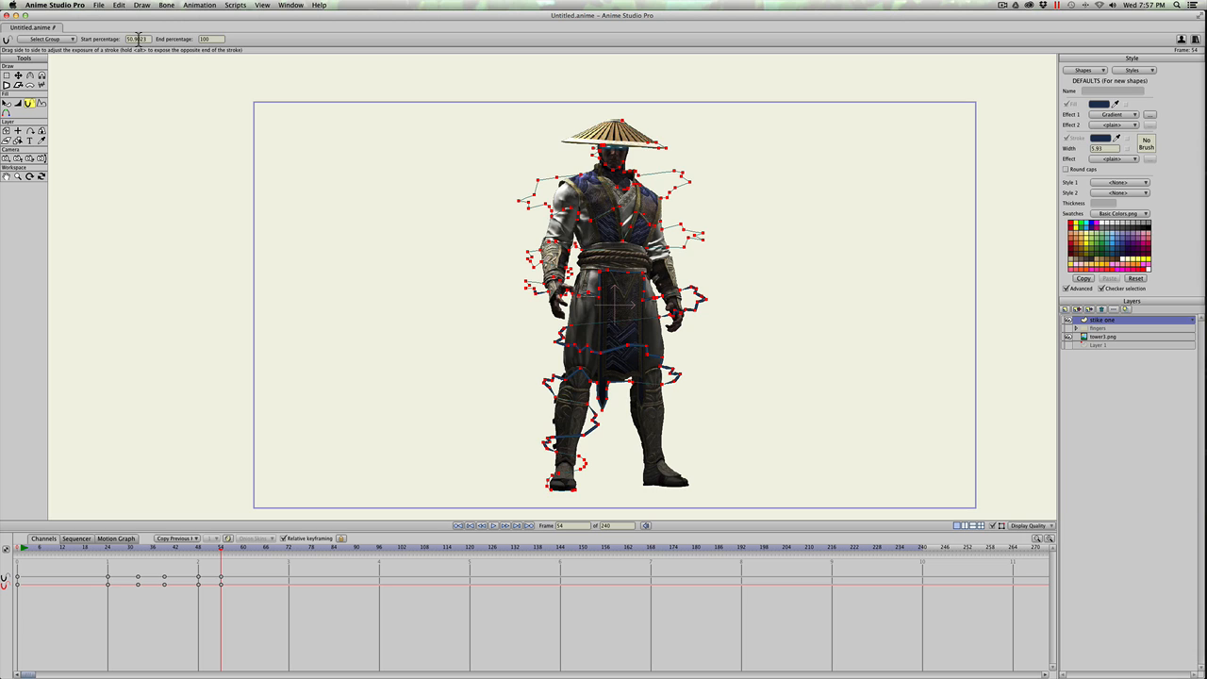
Keyframe the strike's start percentage at about 65 on frame 63 and raise it further on frame 72.
click(254, 547)
drag(141, 38, 142, 39)
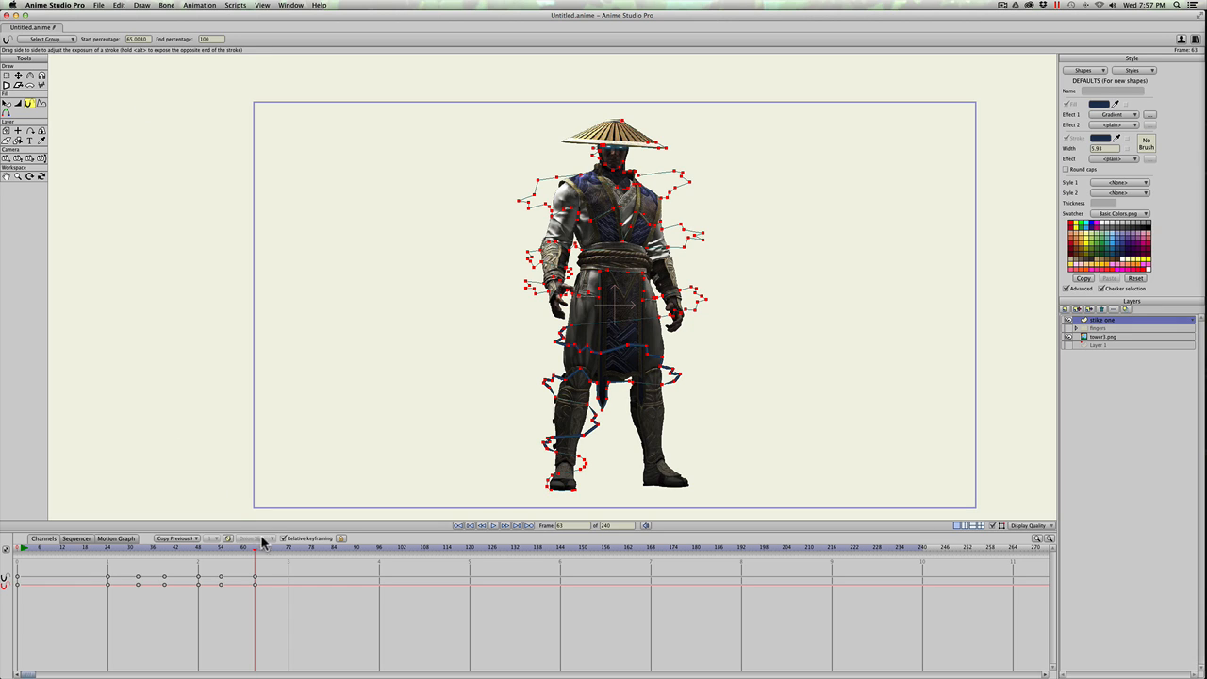
click(289, 548)
drag(133, 39, 134, 39)
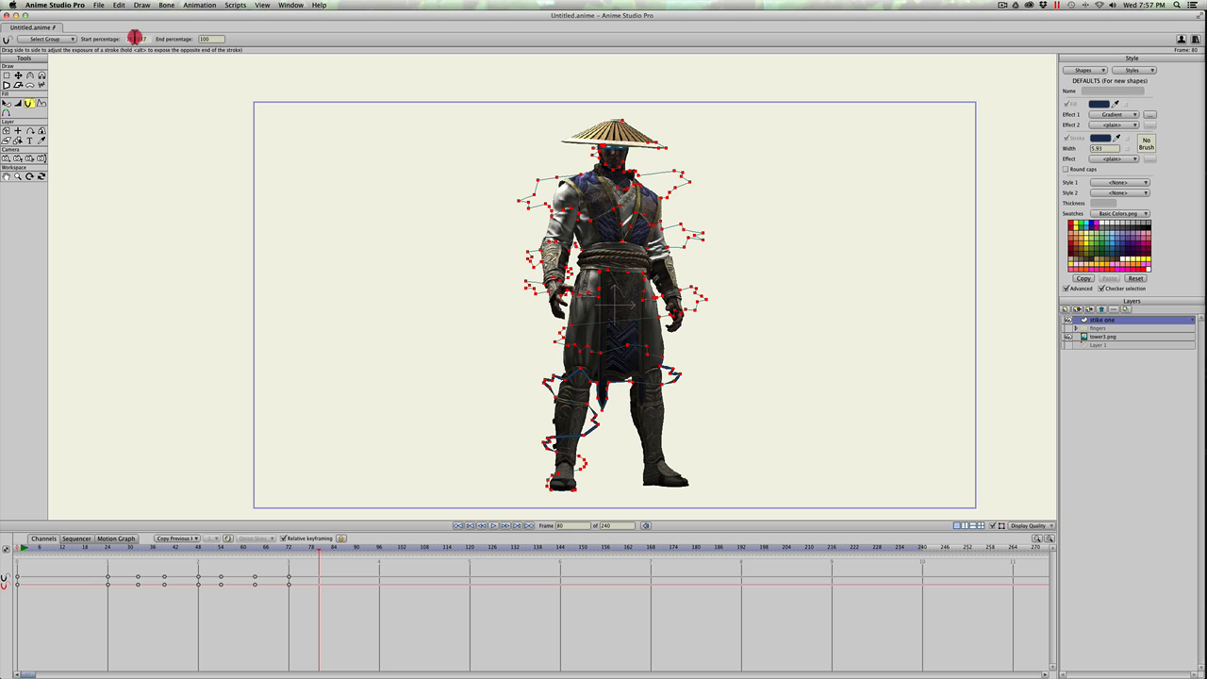
Keyframe the strike's start percentage at about 91.5 on frame 80, raise it again on frame 88, and return to frame 0.
drag(135, 38, 135, 38)
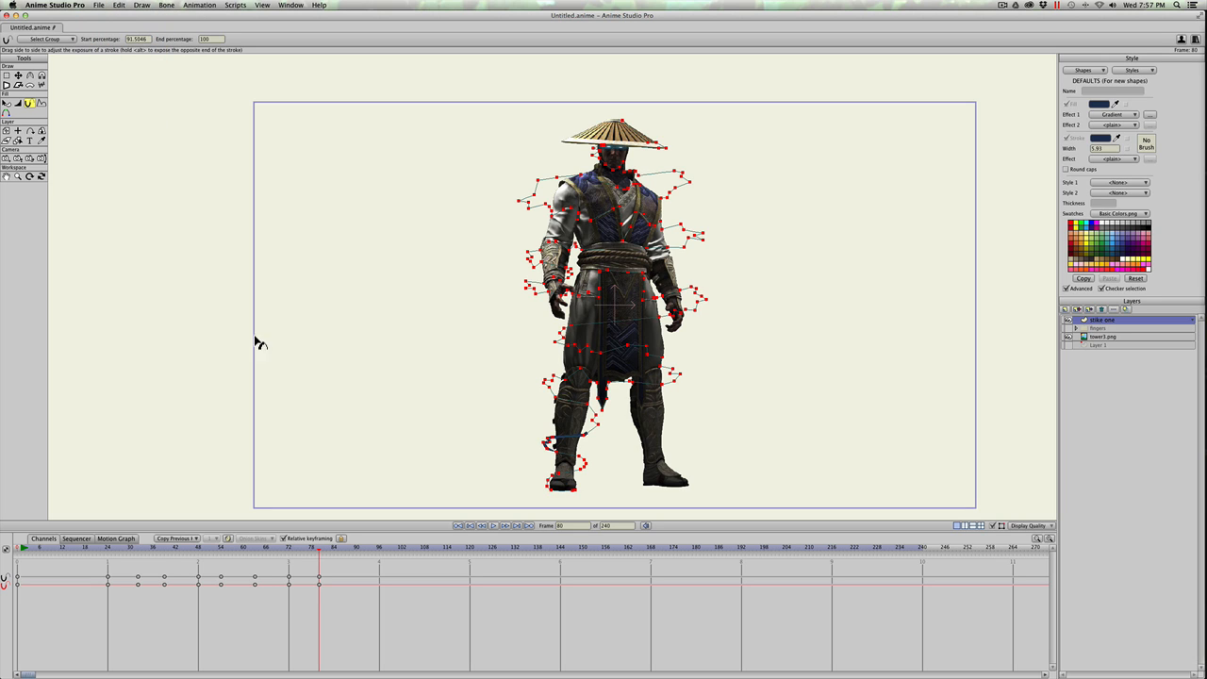
drag(341, 547, 349, 547)
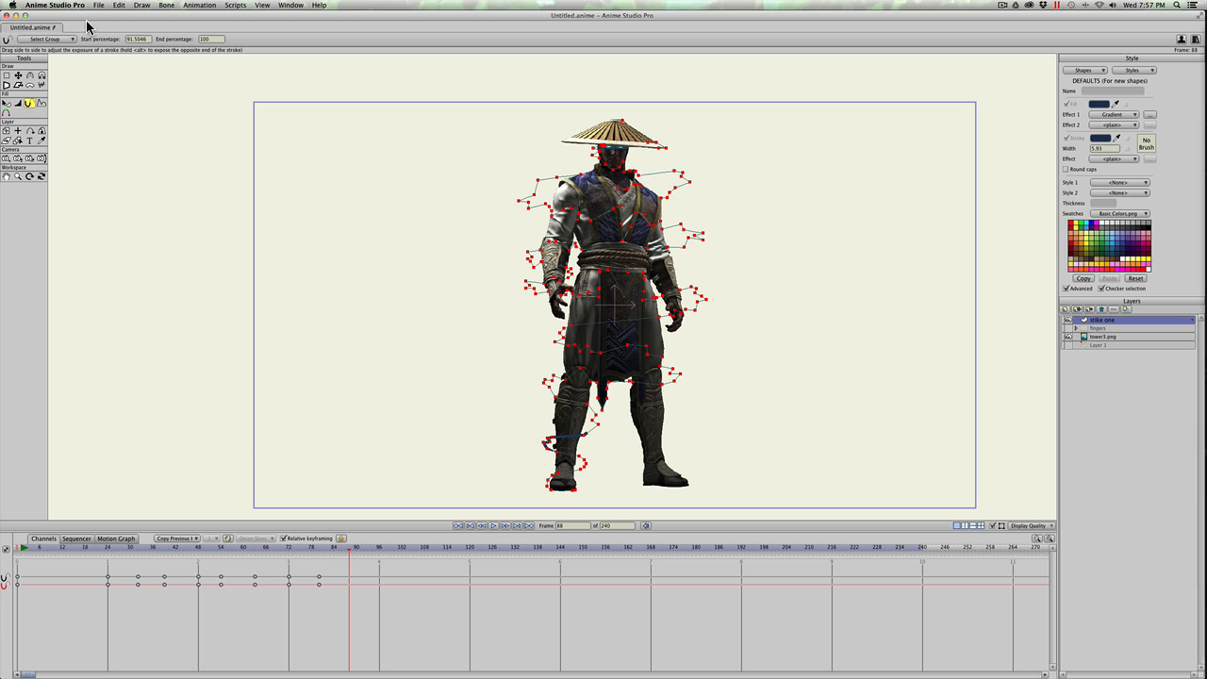
drag(138, 39, 137, 39)
mouse_move(82, 547)
mouse_down()
mouse_move(248, 565)
mouse_move(23, 564)
mouse_up()
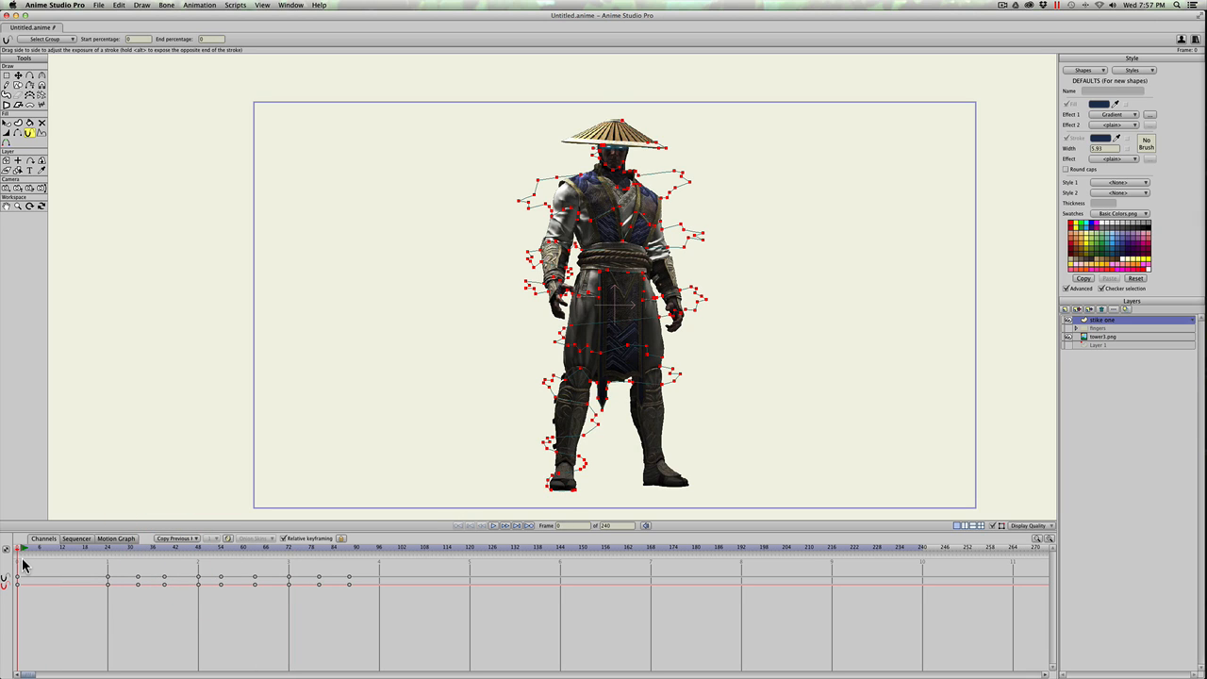
Show the Layer 1 background and correct the misspelled strike layer's name to "strike one".
click(1067, 345)
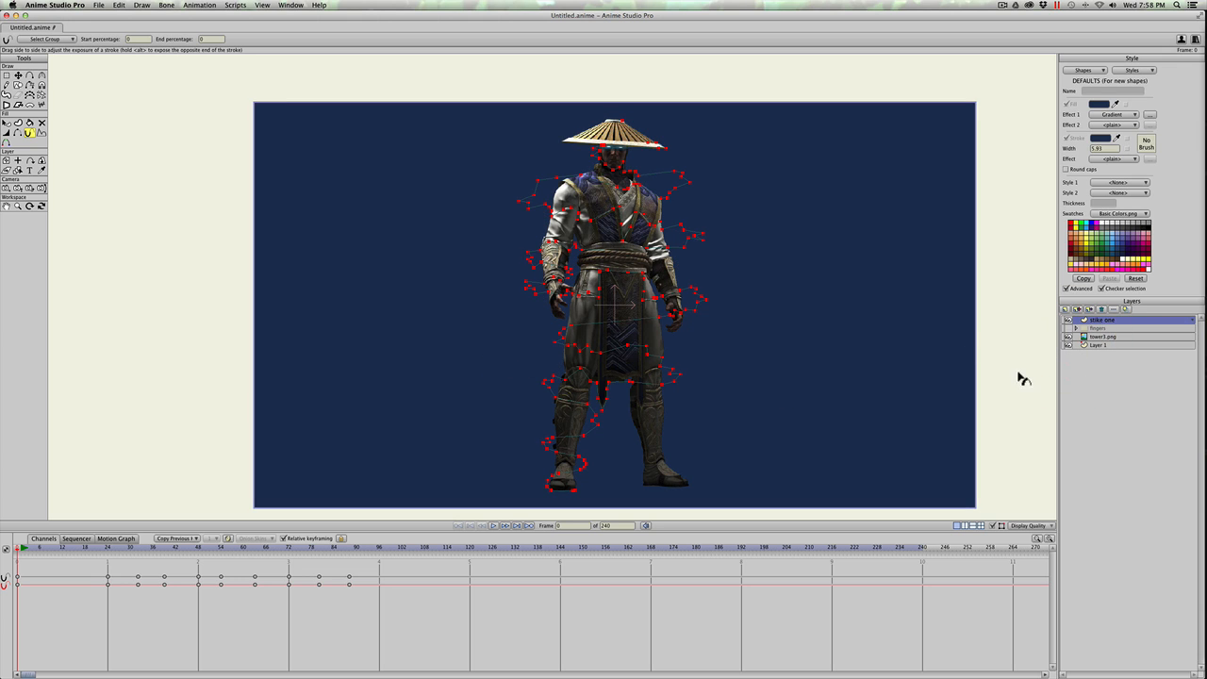
double_click(1118, 321)
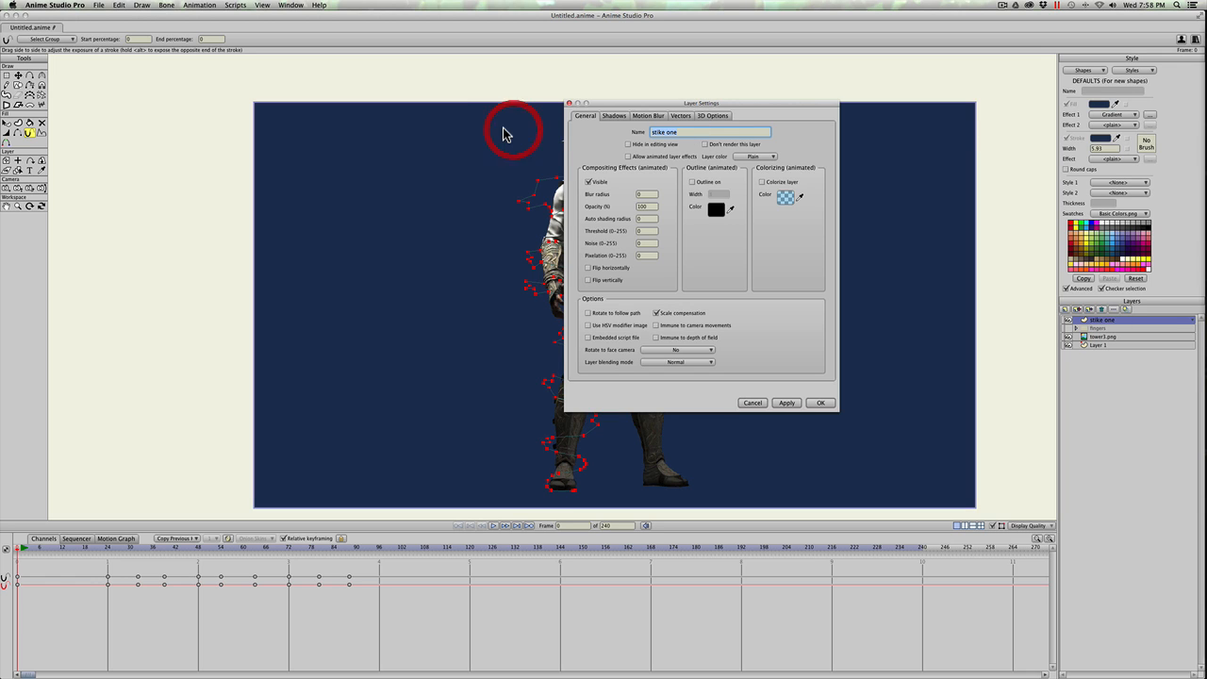
text(strike)
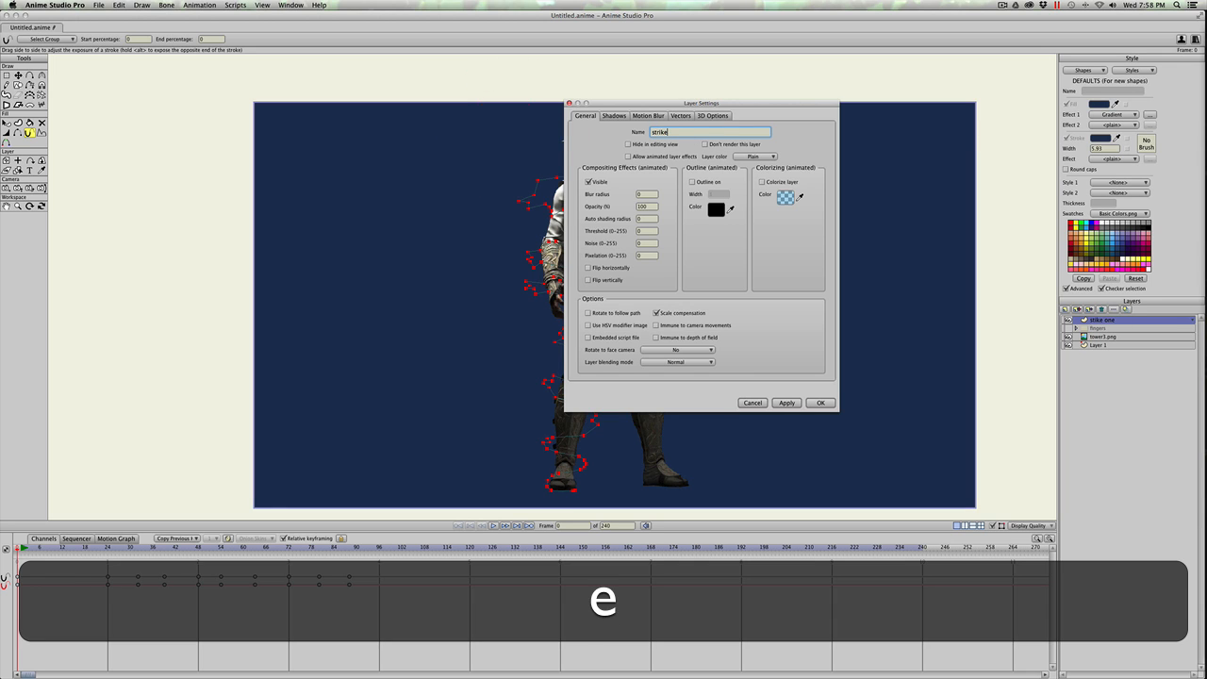
text( one)
key(Return)
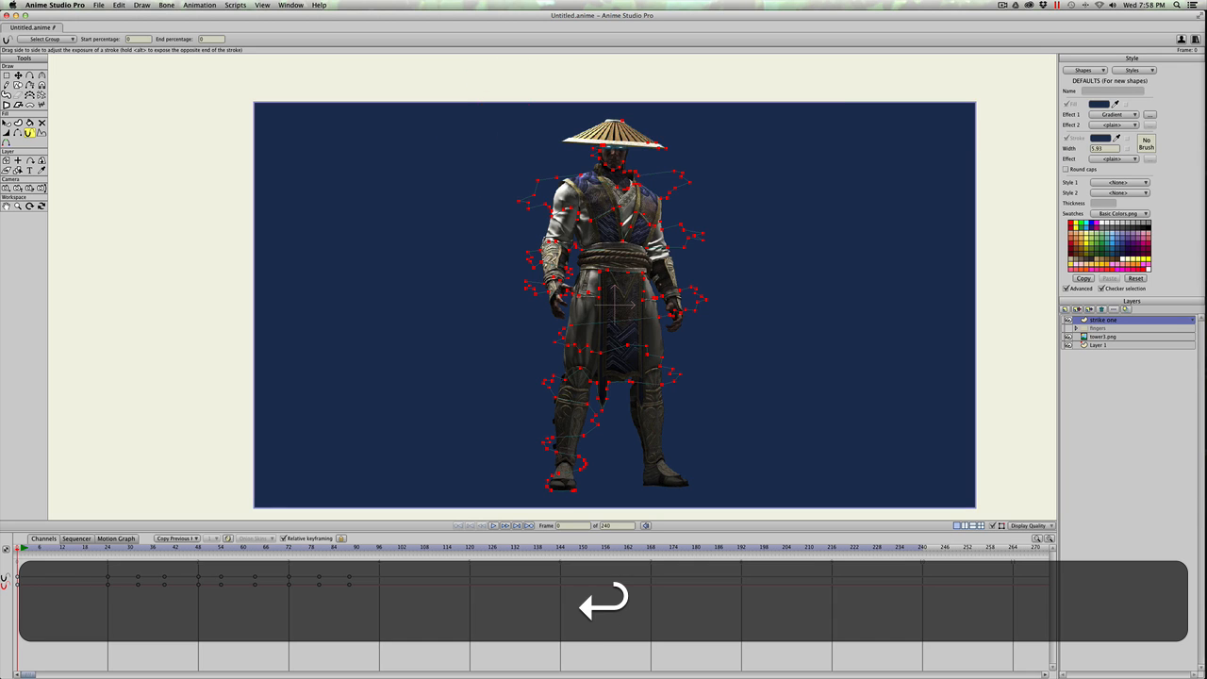
Set the strike one layer's blending mode to Add and apply it.
double_click(1143, 323)
click(651, 363)
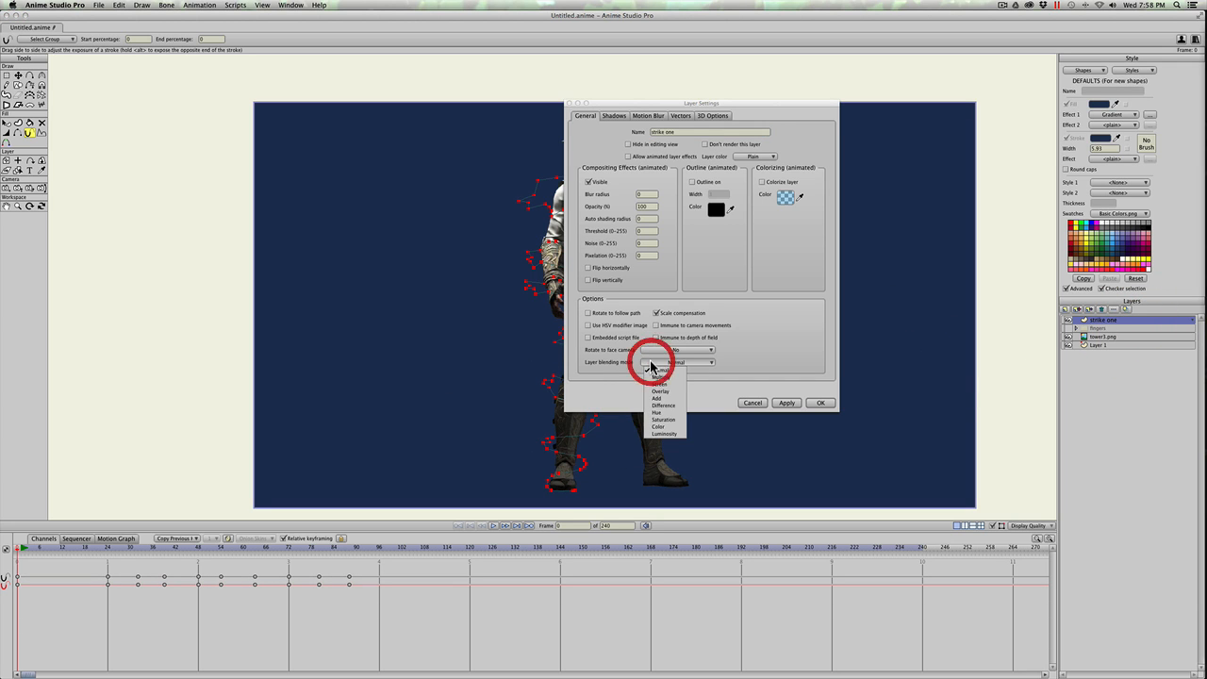
click(658, 399)
click(783, 402)
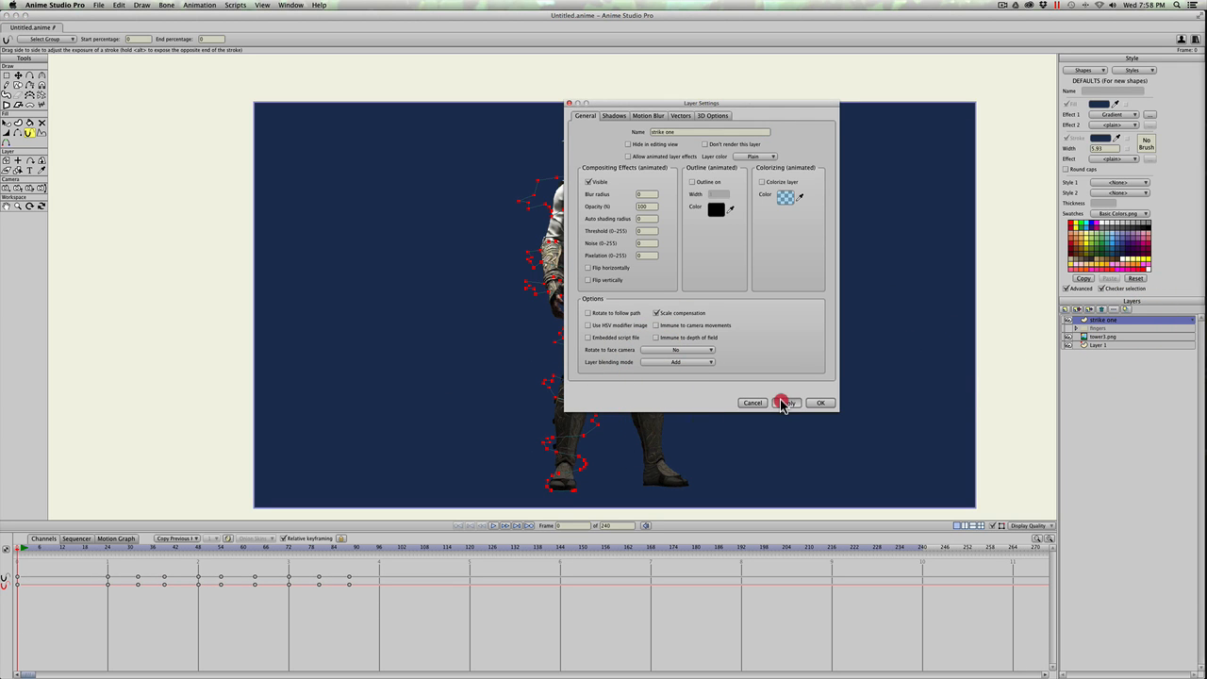
Set the strike one layer's blur radius to 2 and confirm the layer settings.
click(644, 194)
scroll(643, 196, up, 3)
drag(657, 196, 563, 194)
text(2)
click(792, 402)
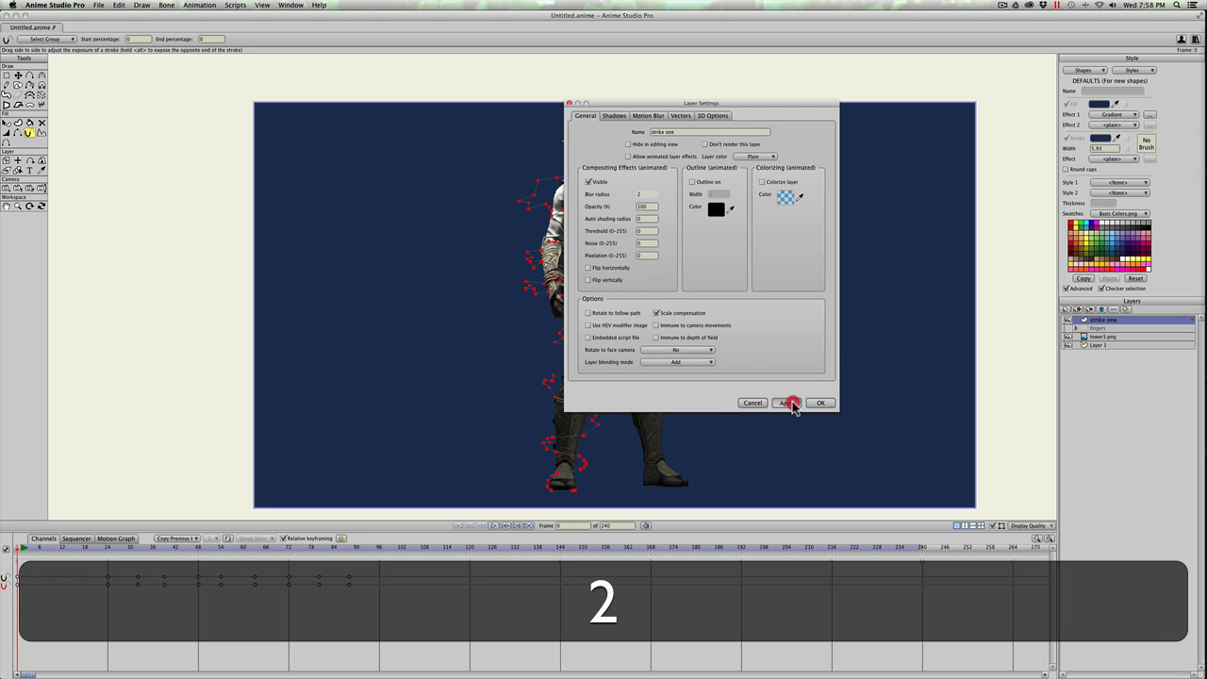
click(816, 403)
Render frame 0 and frame 37 to inspect the glow of the strike around the character.
key(super+r)
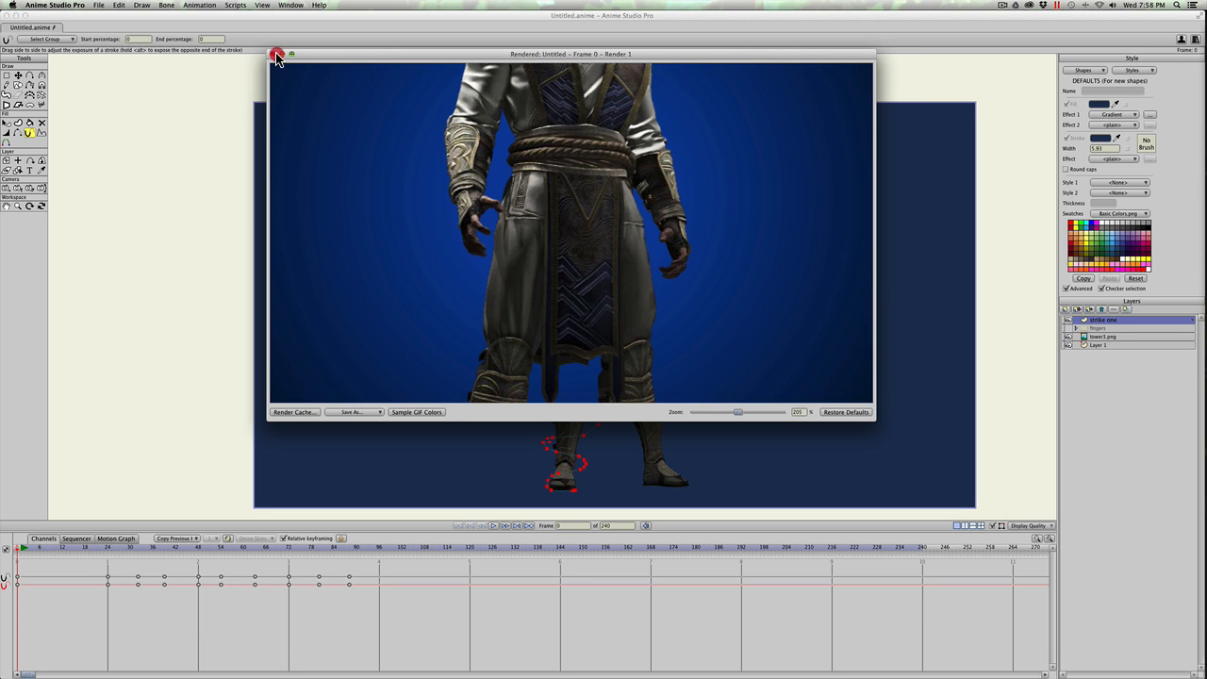
click(276, 54)
scroll(394, 349, down, 8)
scroll(393, 357, up, 3)
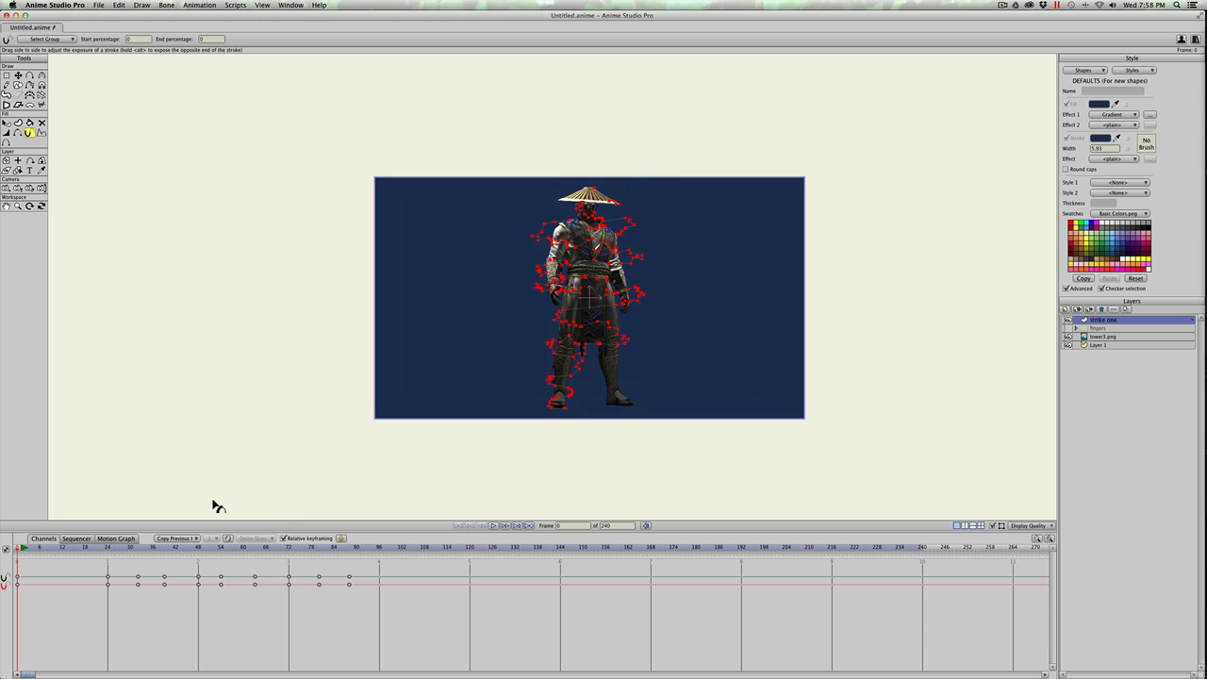
drag(132, 548, 157, 552)
key(super+r)
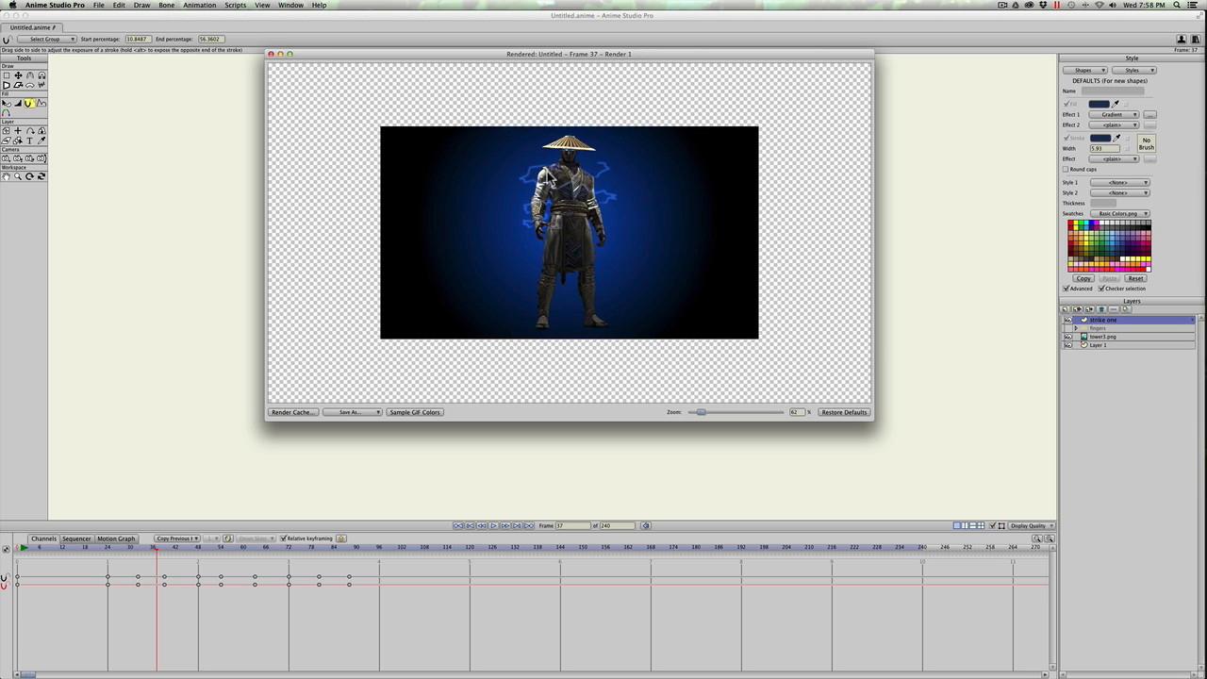
scroll(594, 196, up, 1)
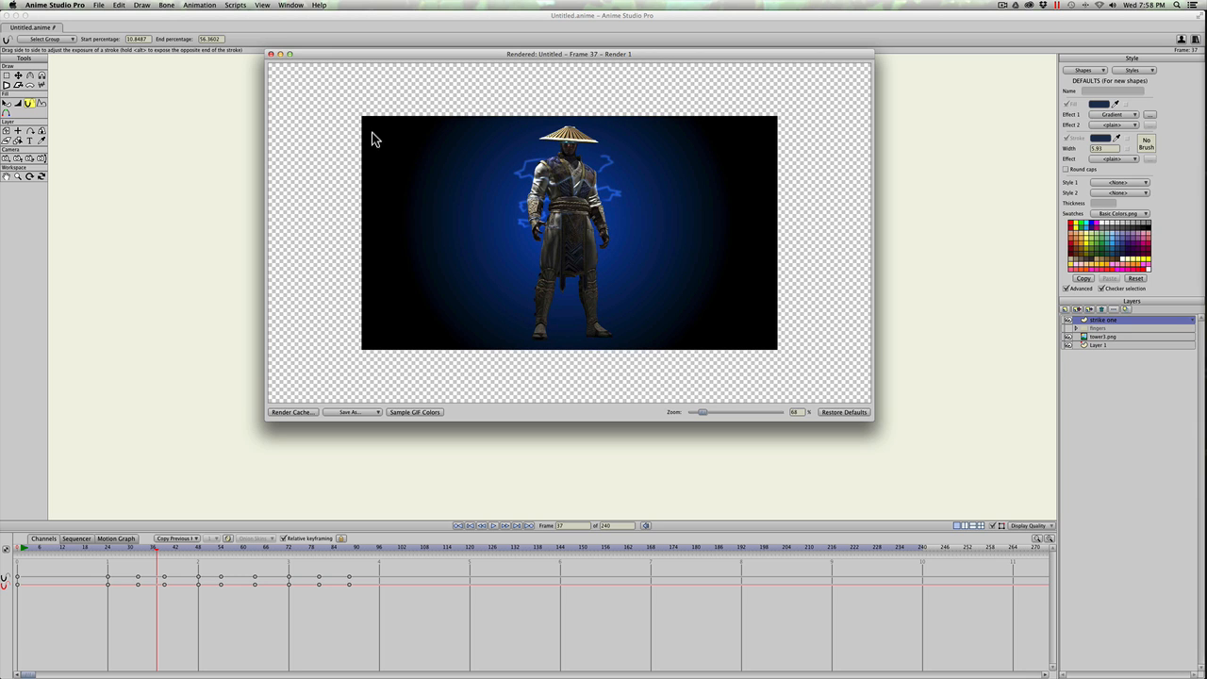
scroll(426, 166, up, 4)
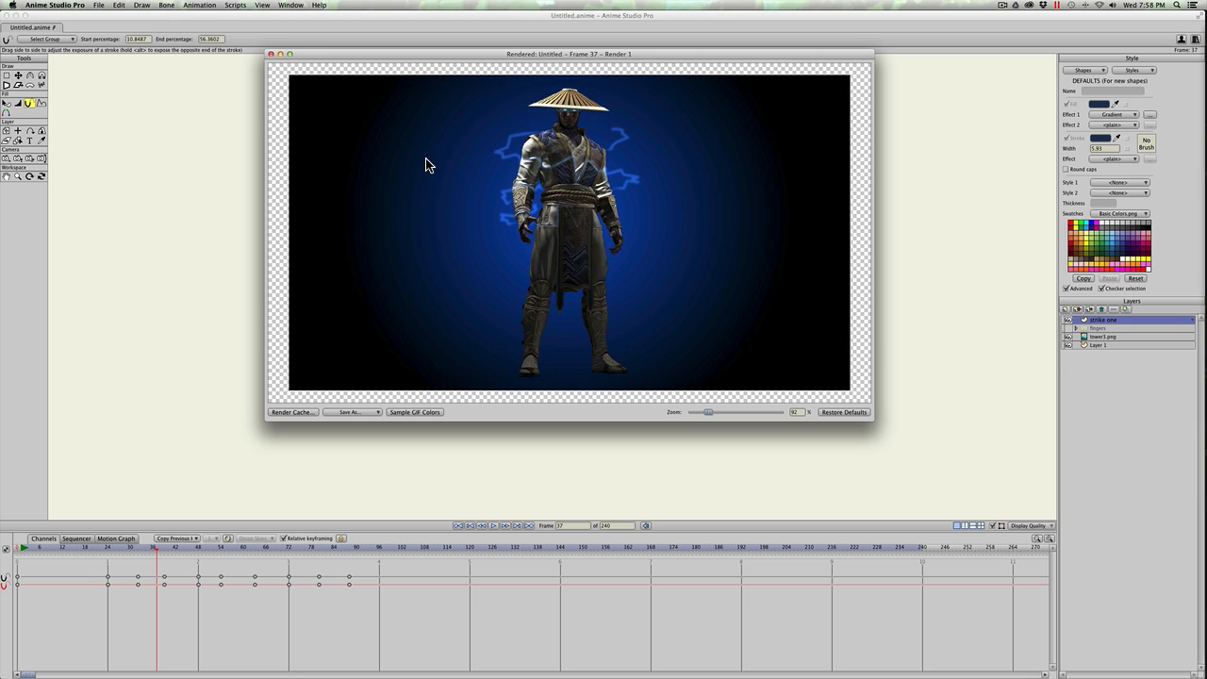
click(271, 54)
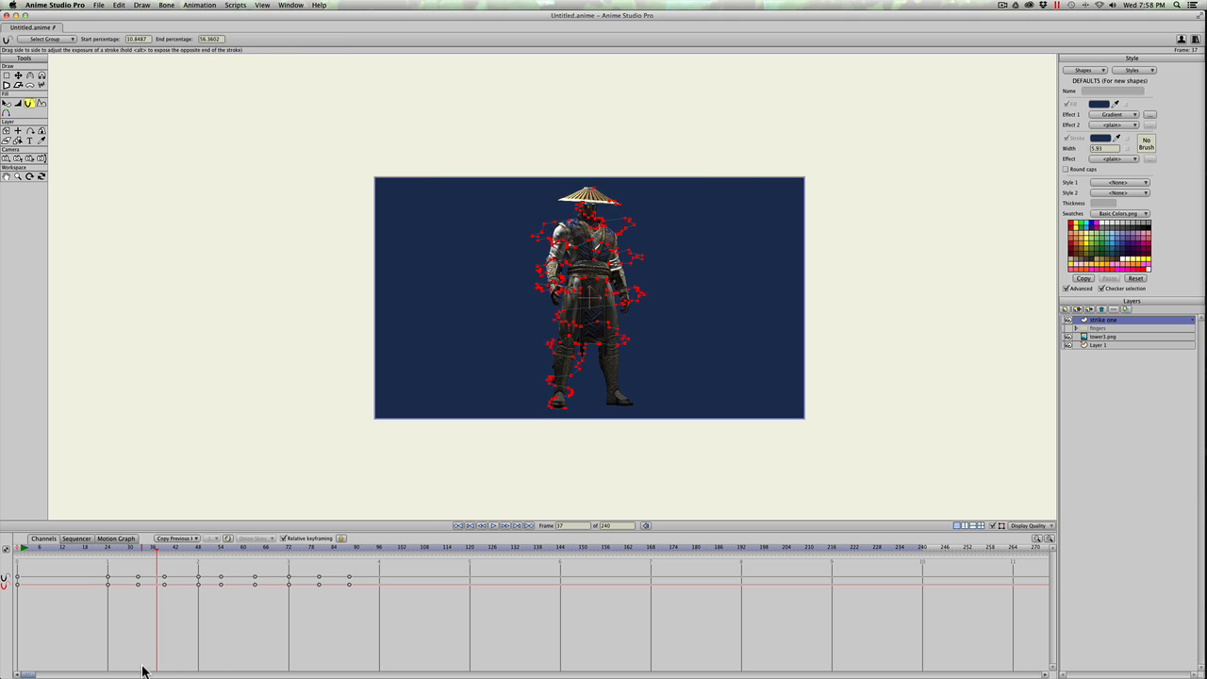
Hide Layer 1 at frame 0 and adjust the line width of the strike's selected points to about 58 percent.
click(26, 546)
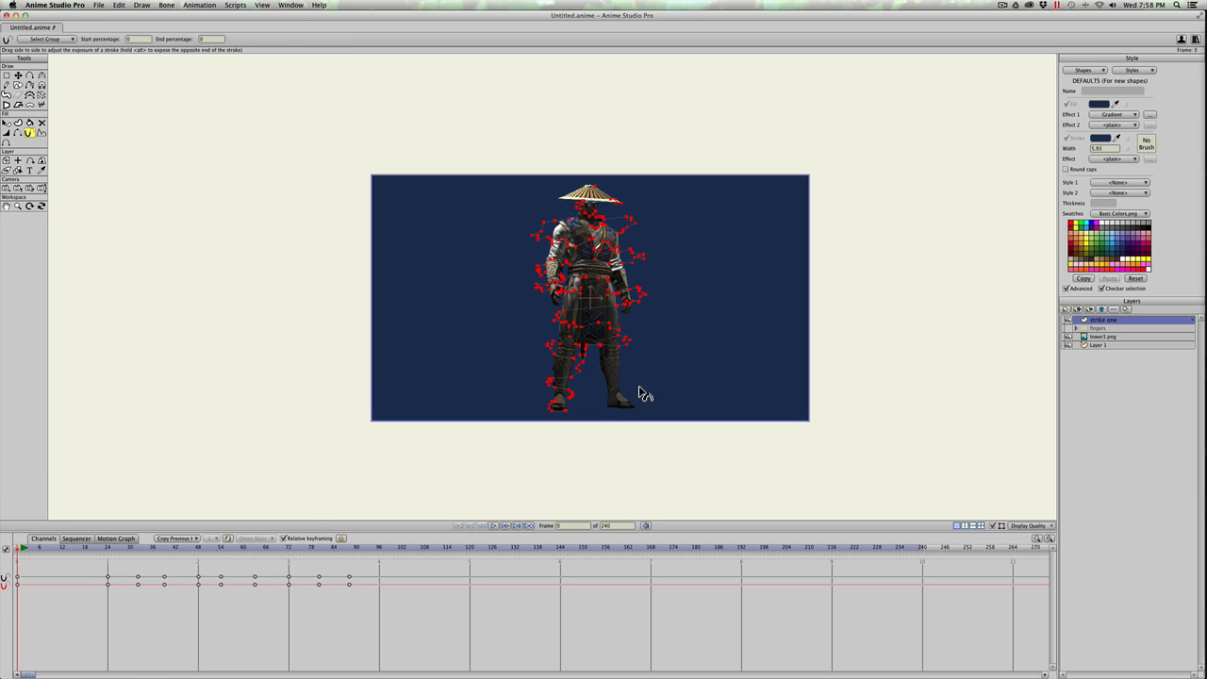
scroll(594, 297, up, 2)
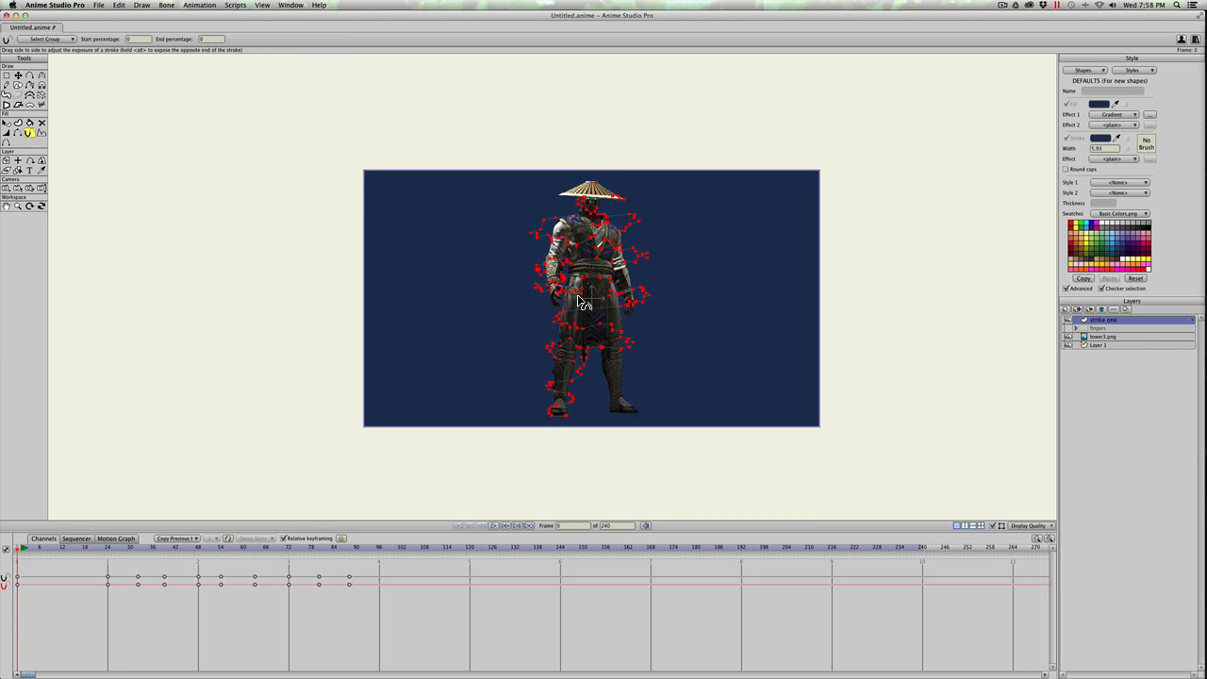
click(1067, 345)
scroll(603, 302, up, 5)
scroll(630, 249, up, 4)
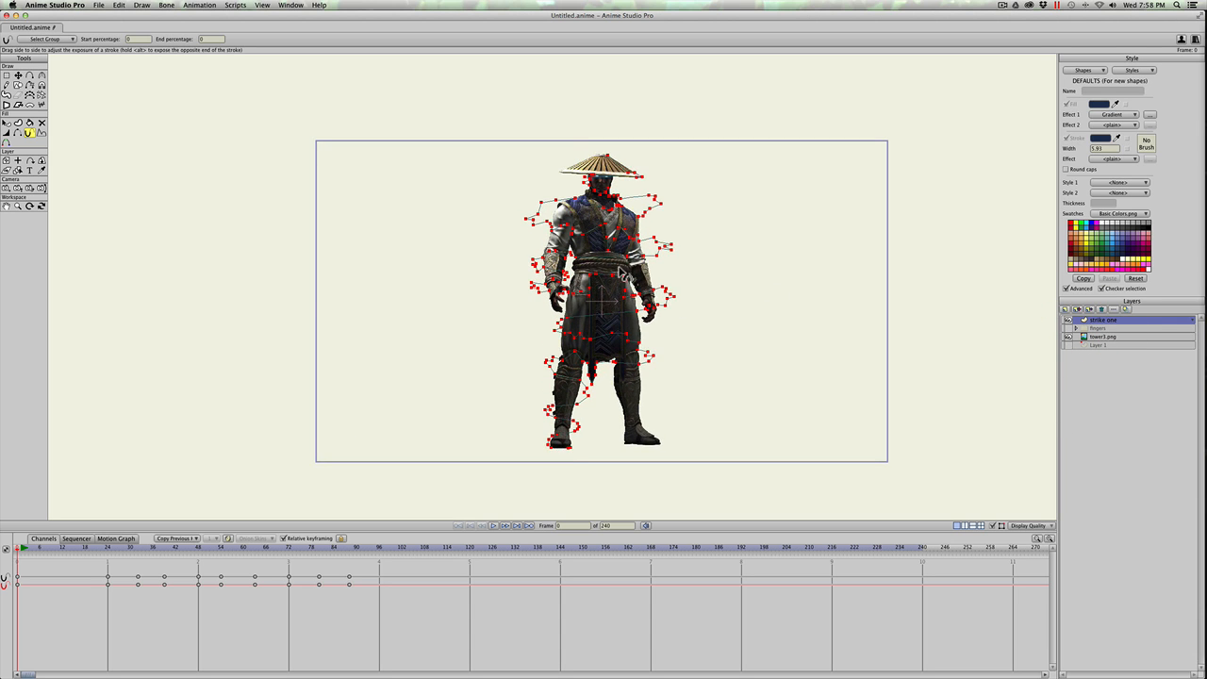
key(w)
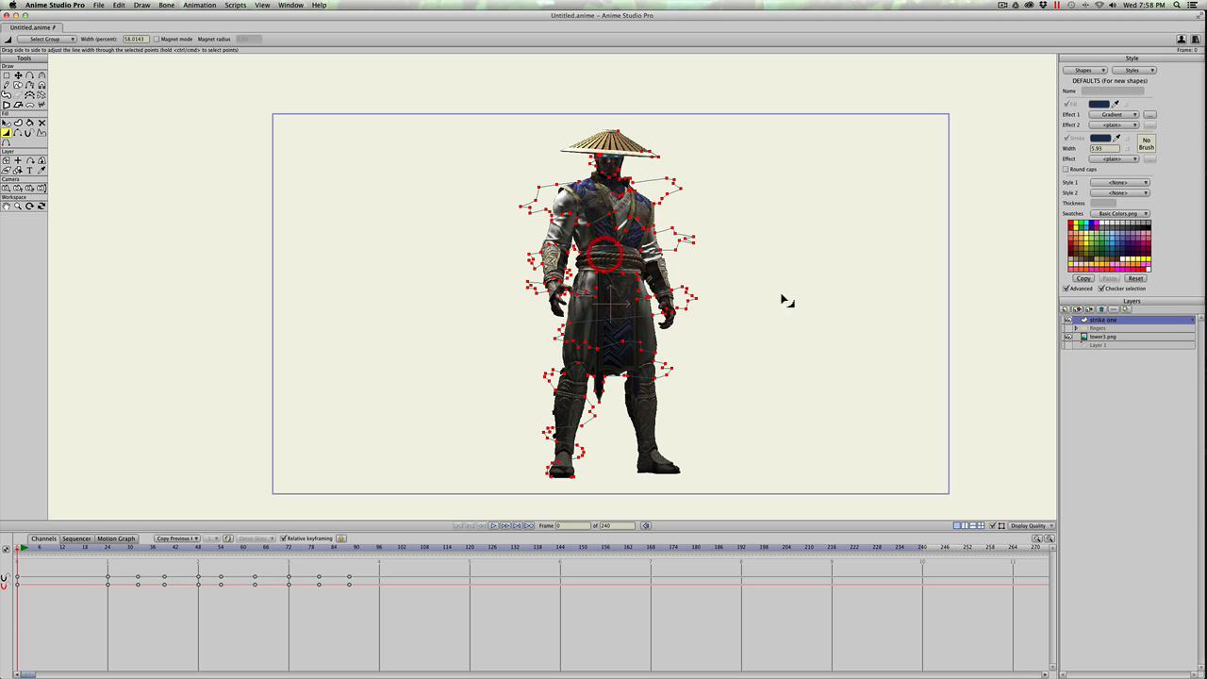
Show Layer 1 again, render frame 39 to check the strike's line width, and return to frame 0.
click(144, 550)
drag(146, 552, 164, 550)
click(1068, 345)
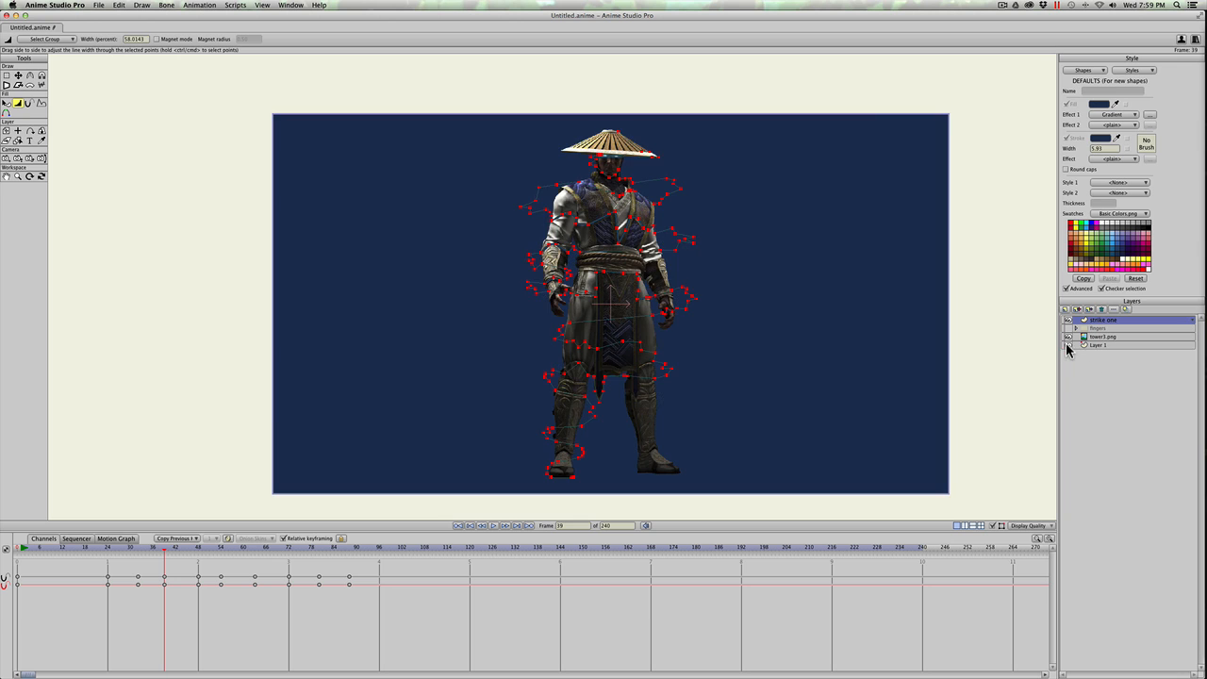
key(super+r)
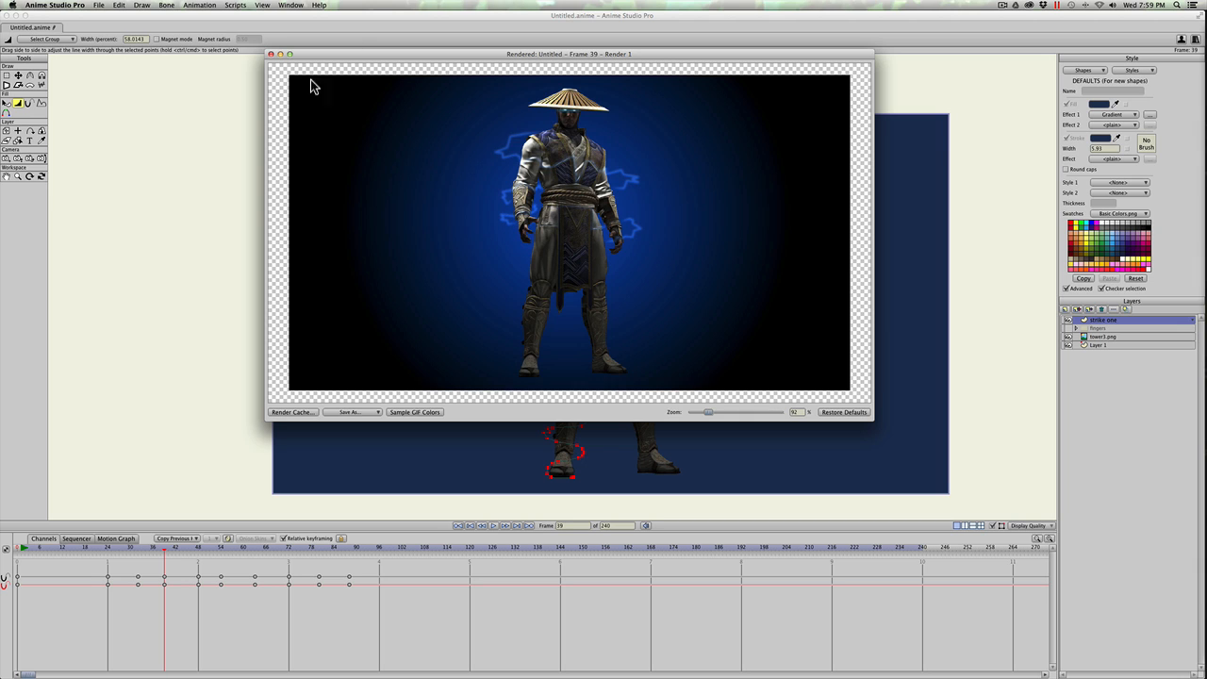
click(270, 54)
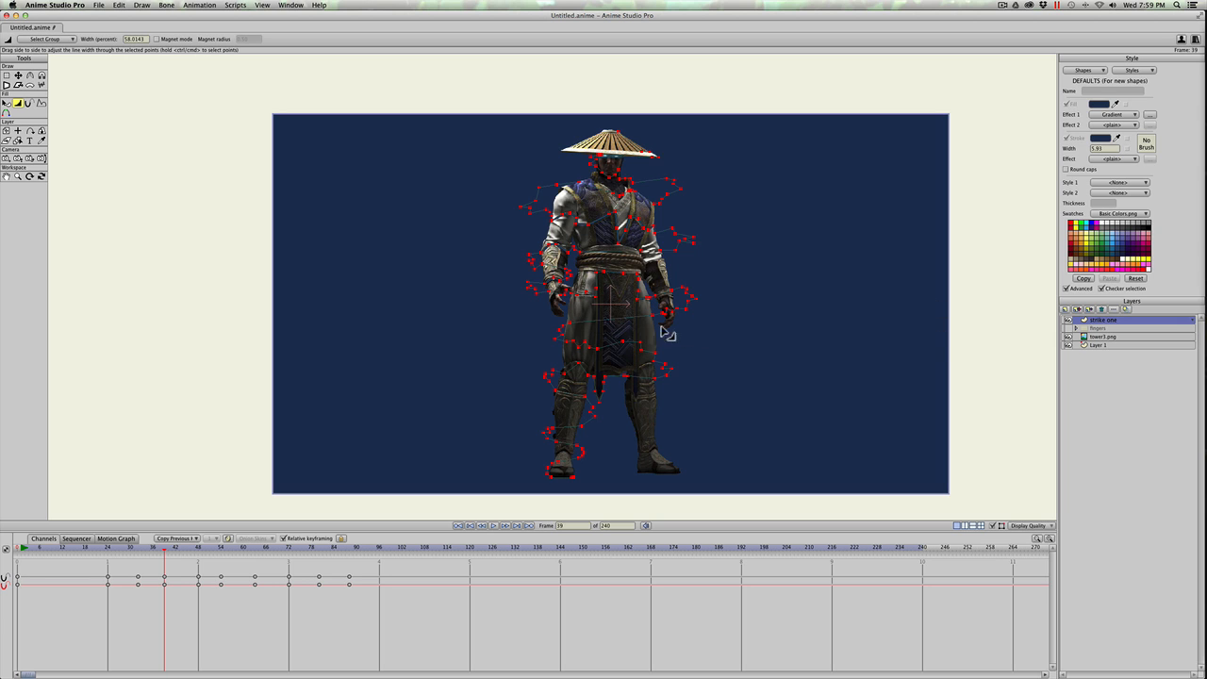
click(27, 546)
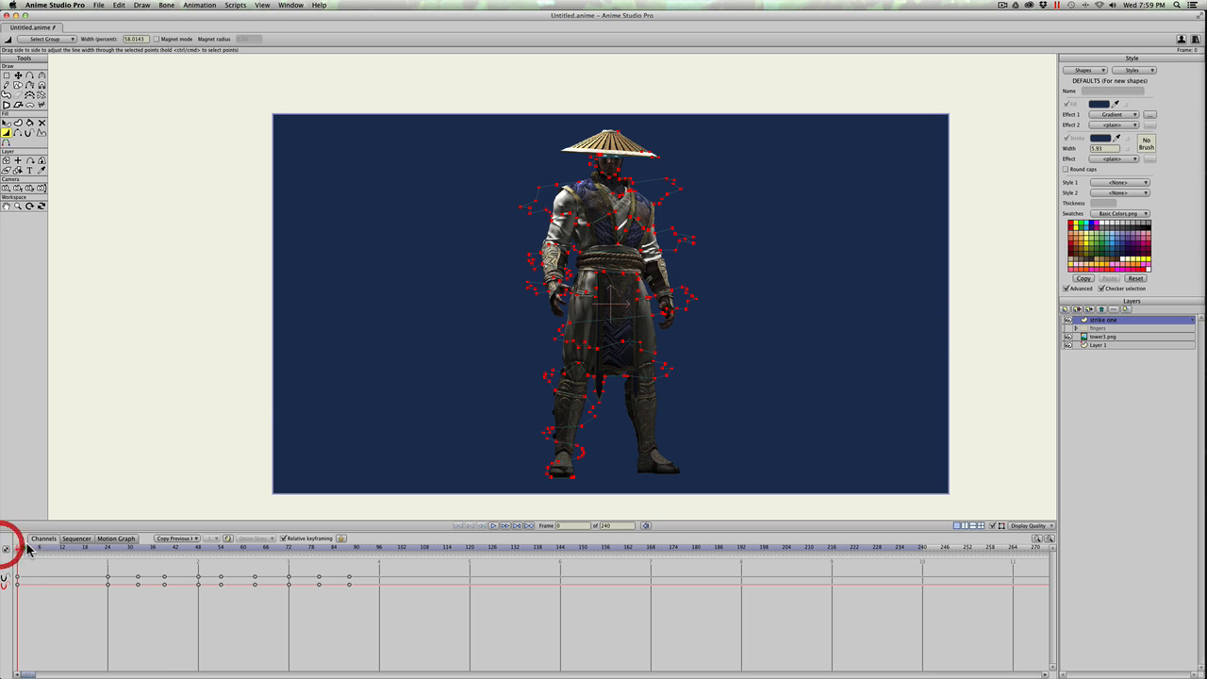
Reduce the line width of the strike's selected points to about 47 percent at frame 0 and render frame 41 to check it.
key(w)
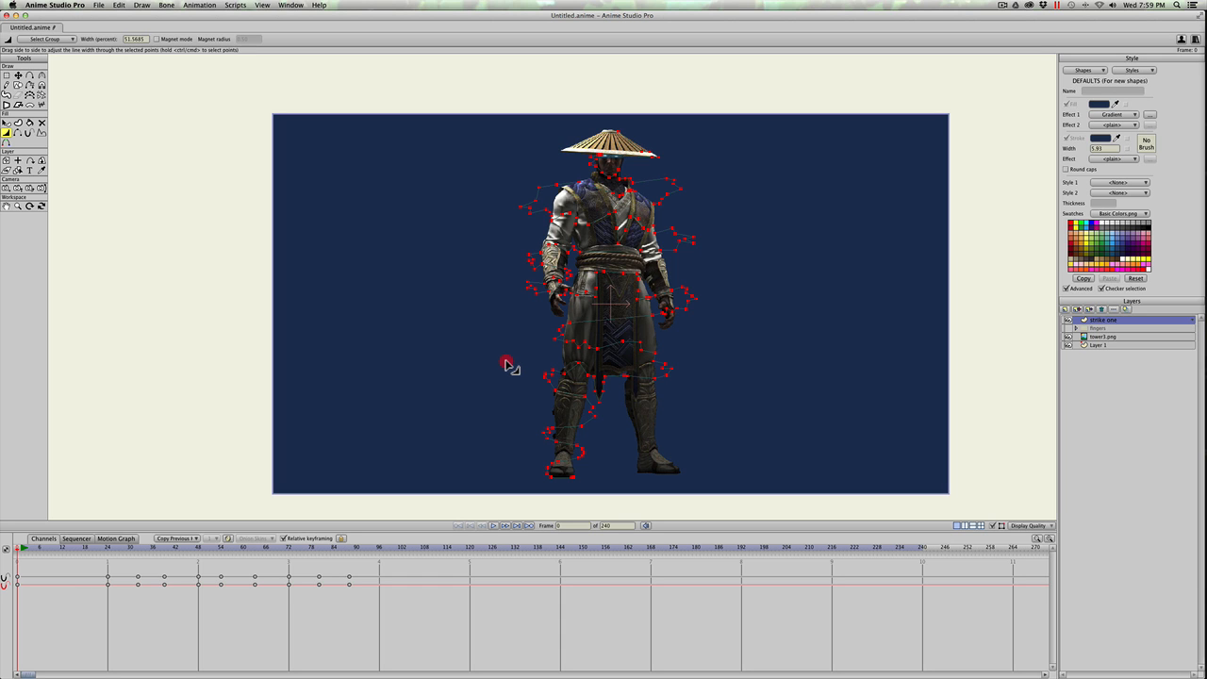
click(172, 549)
key(super+r)
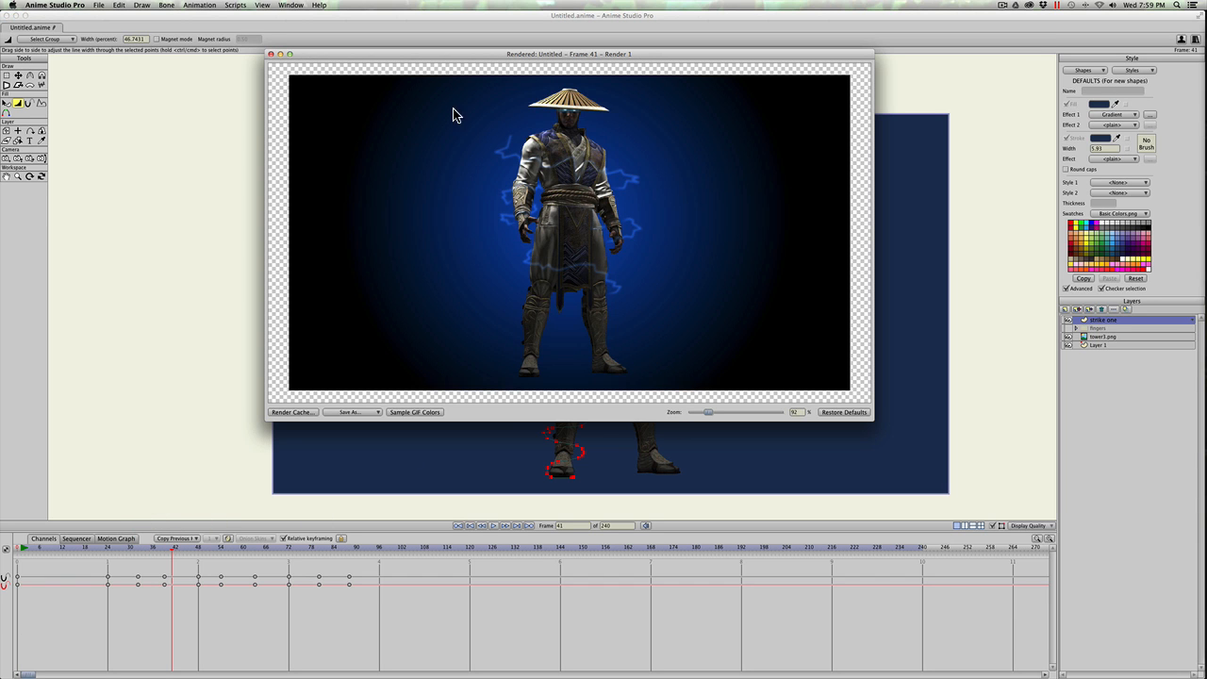
click(270, 53)
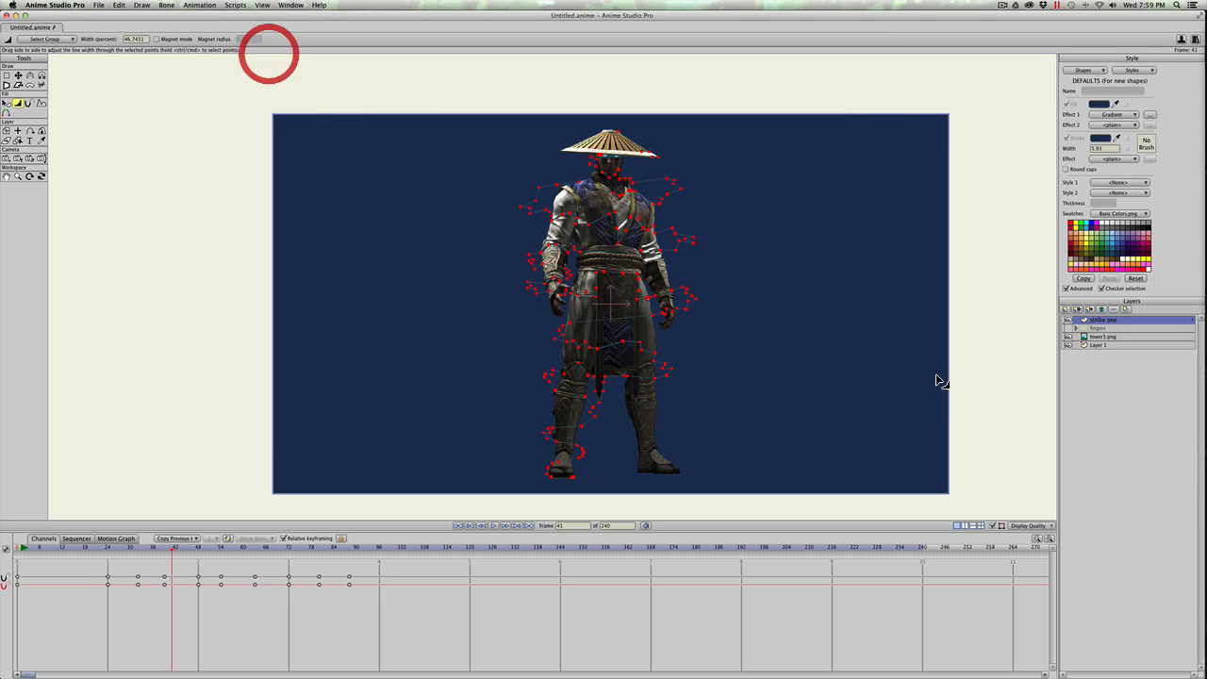
click(1089, 308)
click(1089, 309)
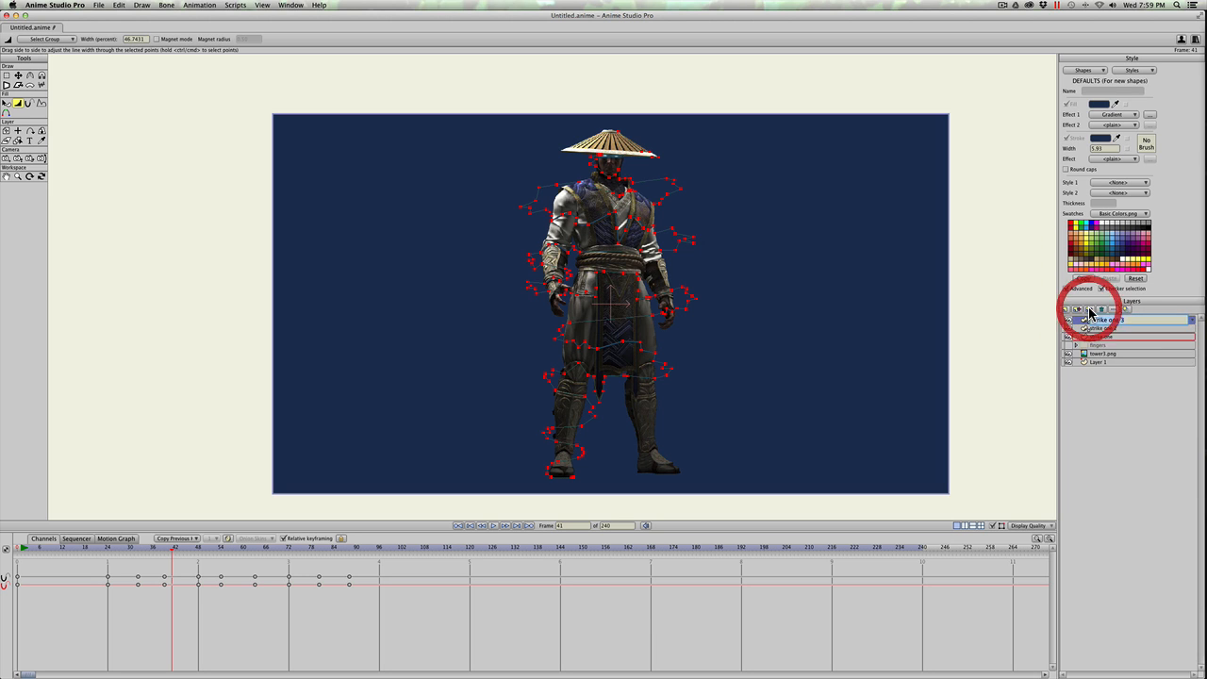
click(1089, 308)
click(1088, 308)
click(1089, 308)
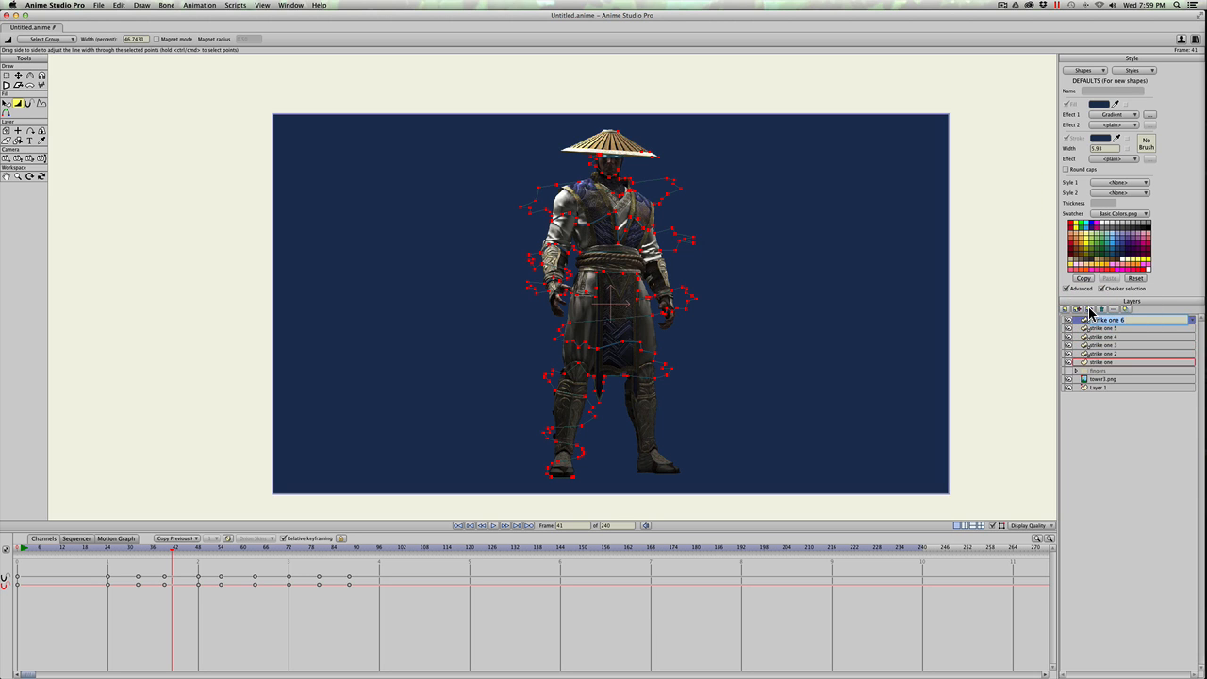
key(super+z)
key(super+z)
key(super+z)
key(super+z)
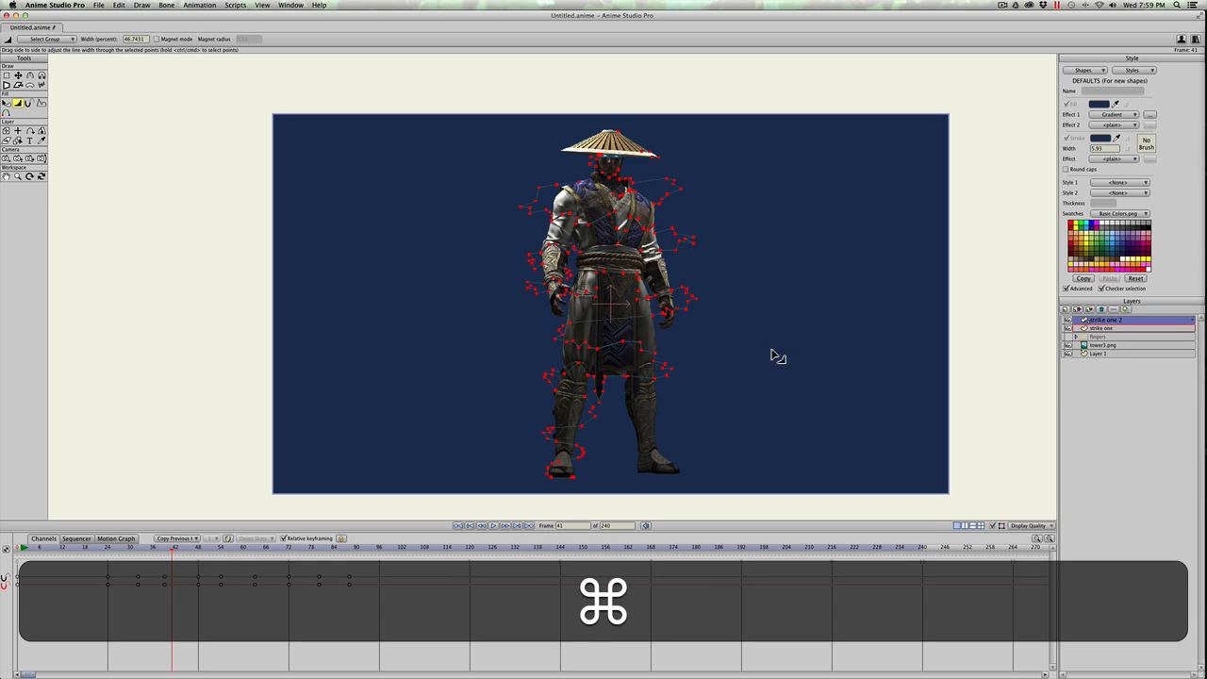
key(super)
key(super+z)
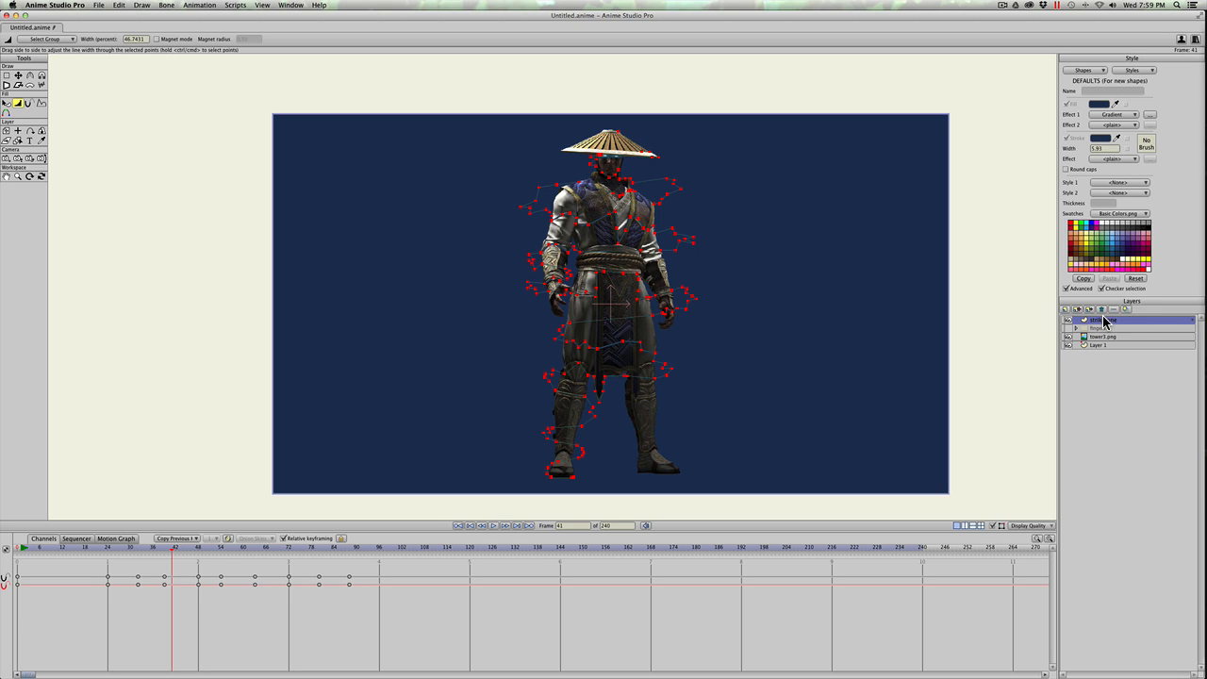
At frame 0, give the strike one layer noisy outlines with animated noise, extra sketchy and an offset of 8 pixels.
click(17, 552)
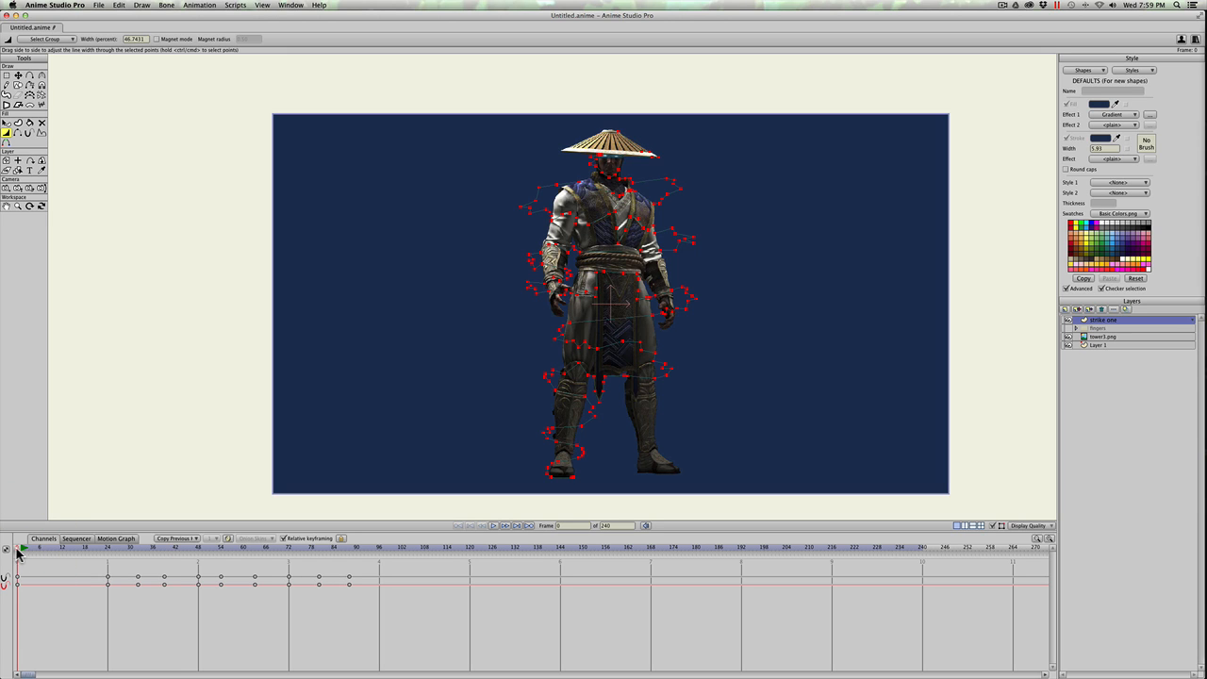
double_click(1132, 320)
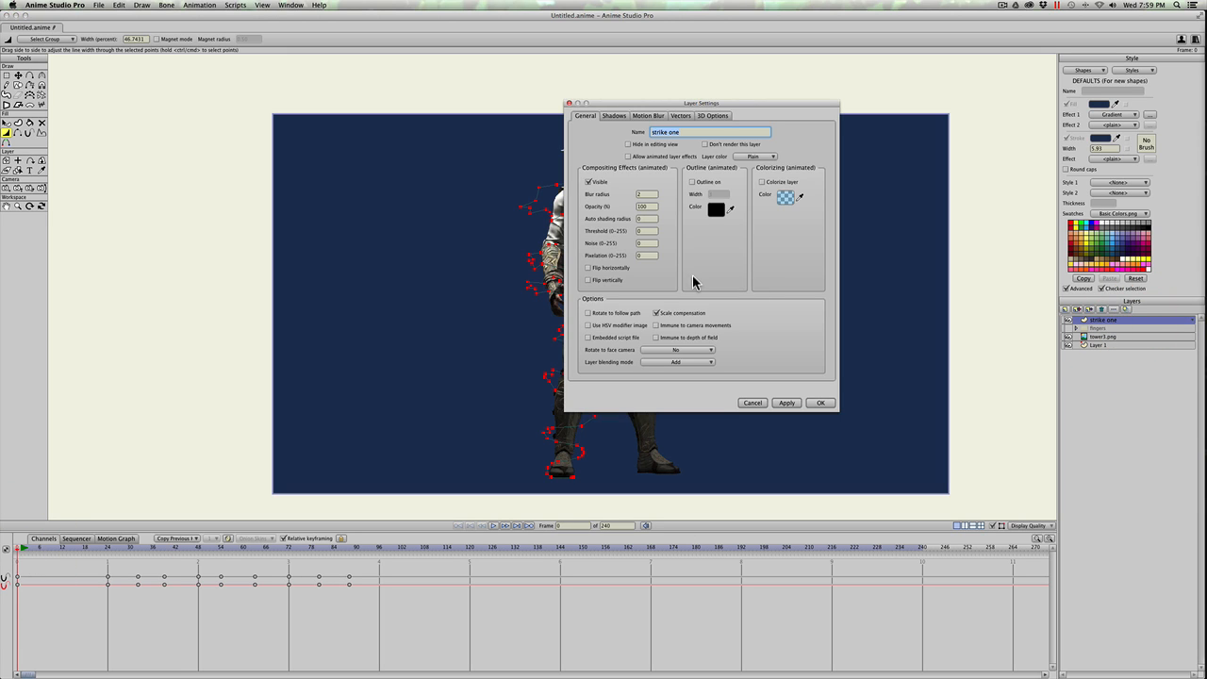
click(683, 115)
click(632, 145)
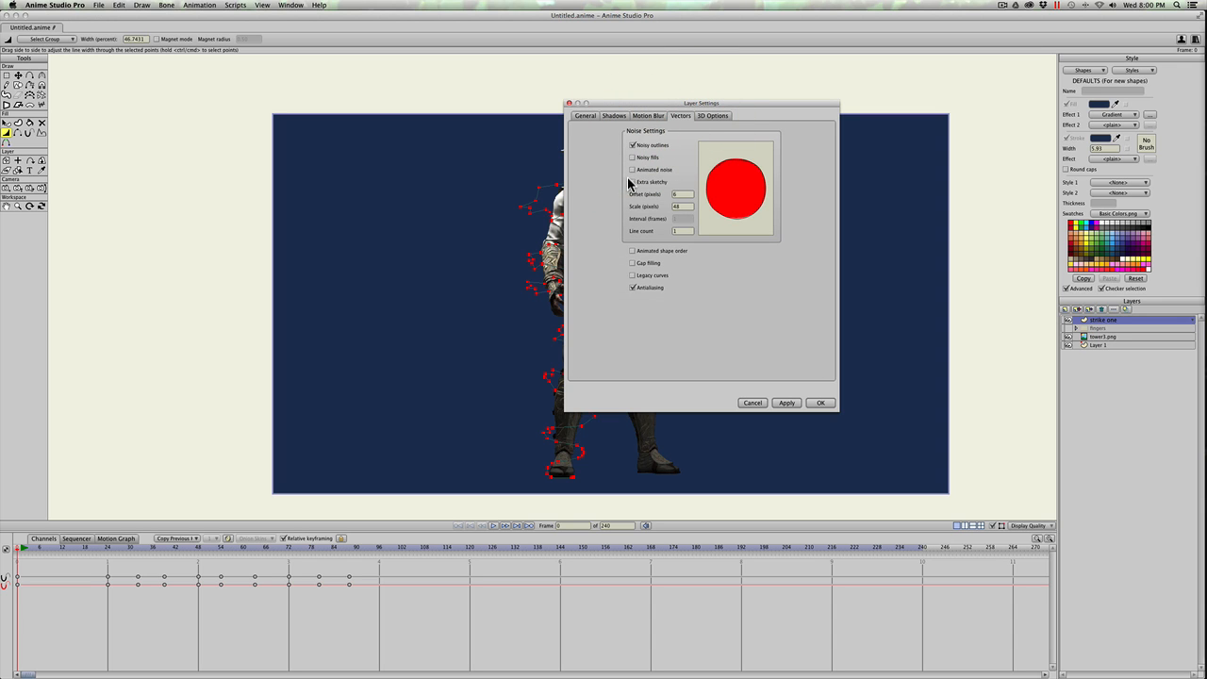
click(631, 170)
click(632, 182)
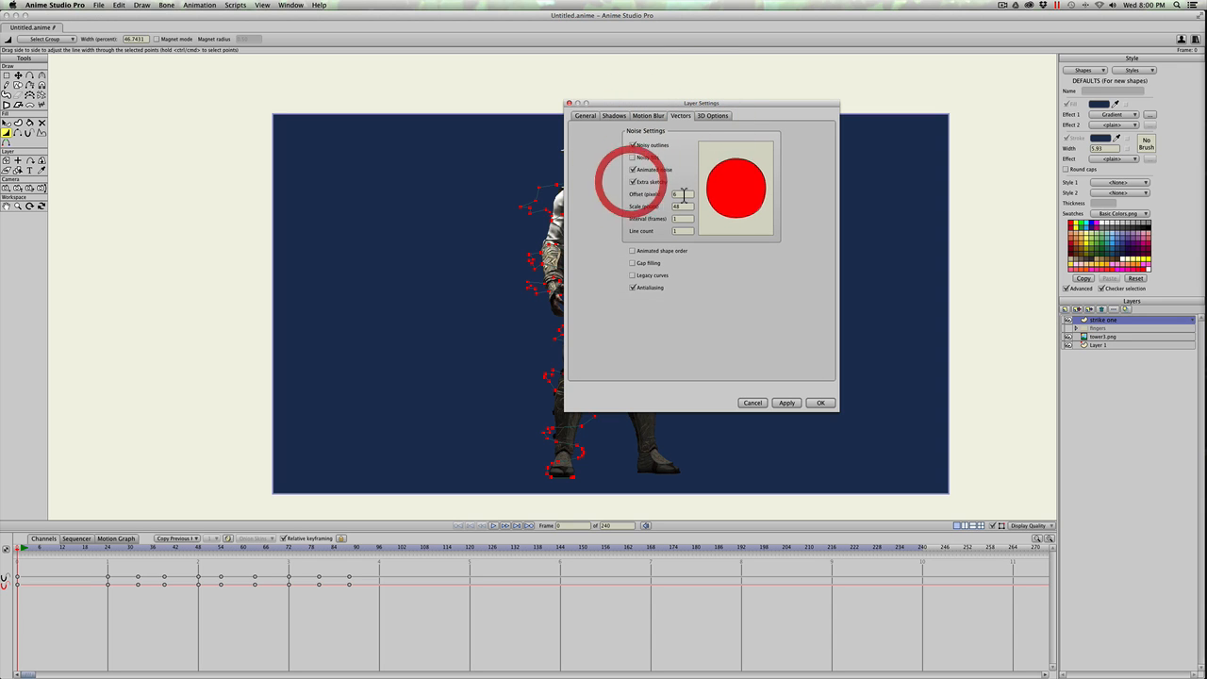
click(681, 193)
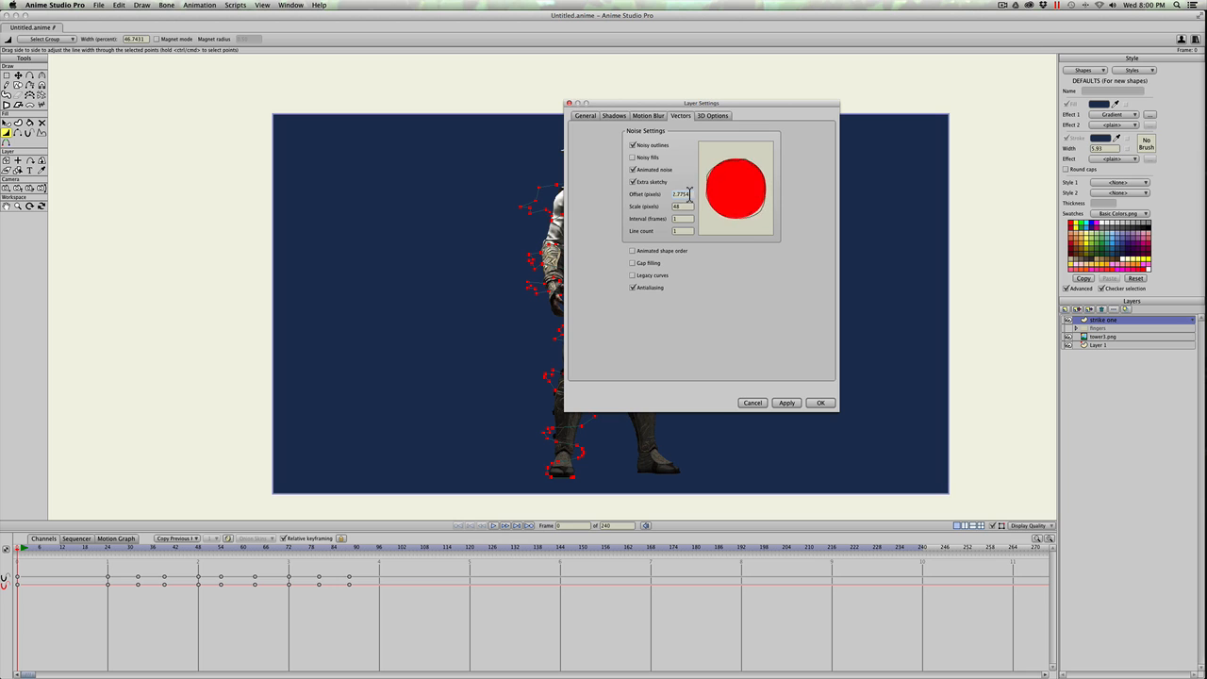
text(8)
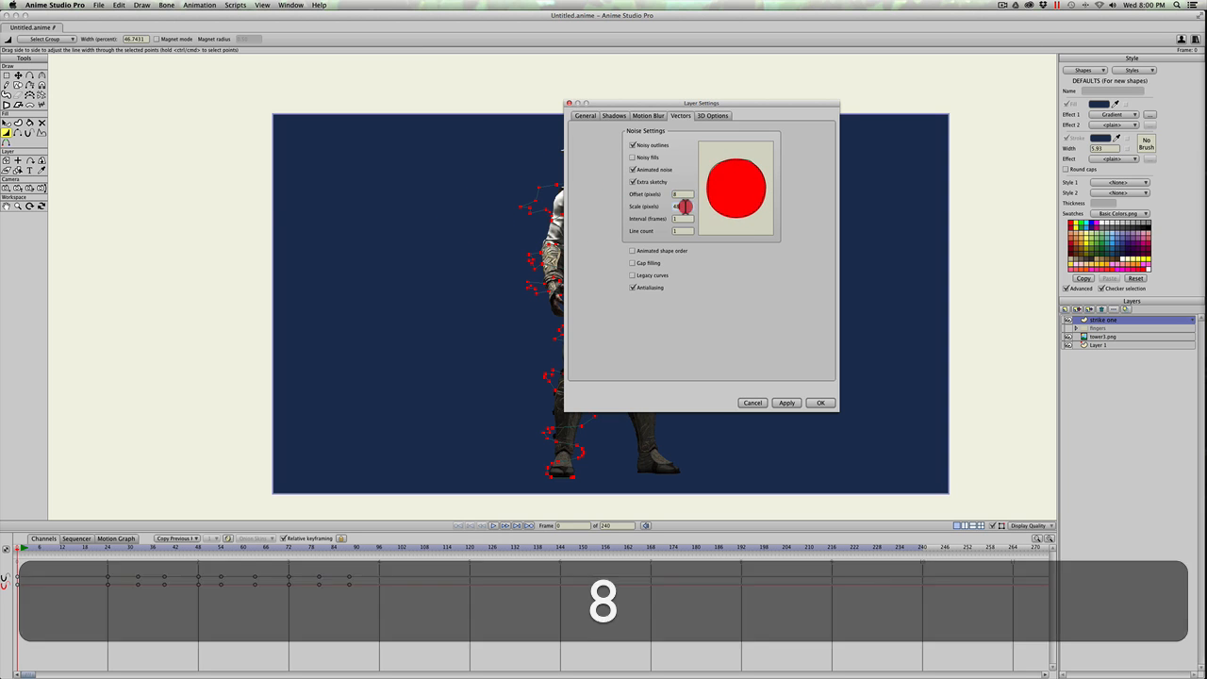
click(673, 218)
click(786, 402)
click(818, 404)
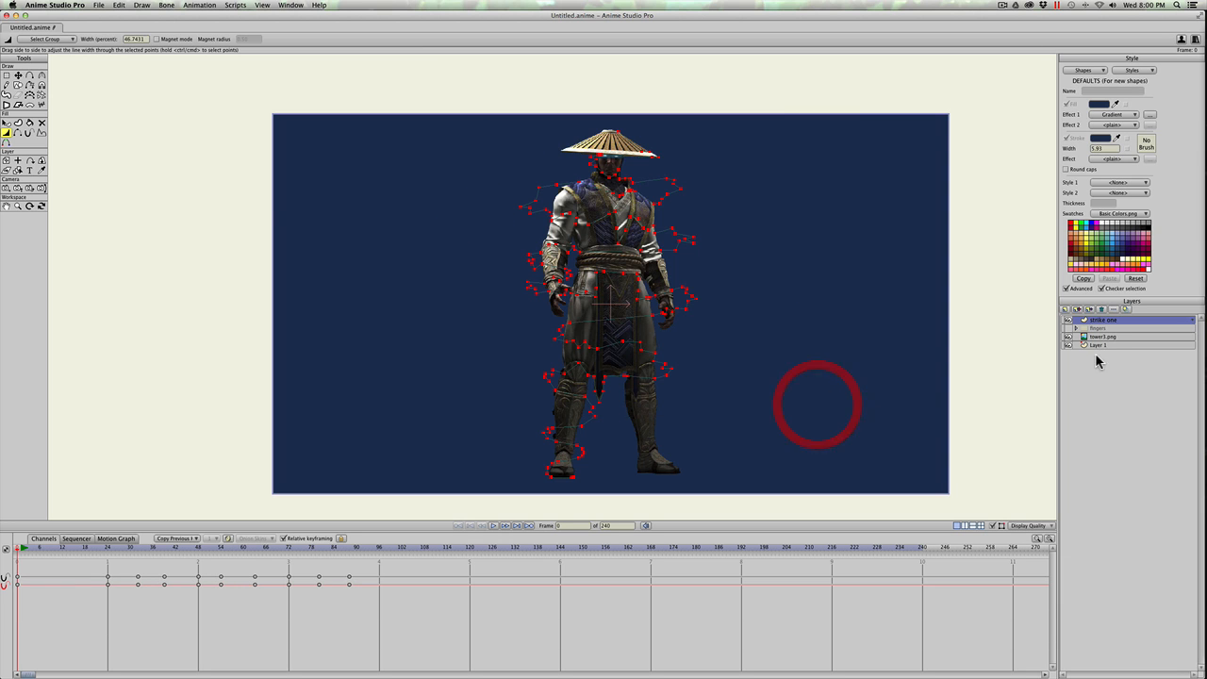
Hide Layer 1, reselect the strike one layer, and scrub through the strike's movement before returning to frame 0.
click(1072, 345)
click(1070, 346)
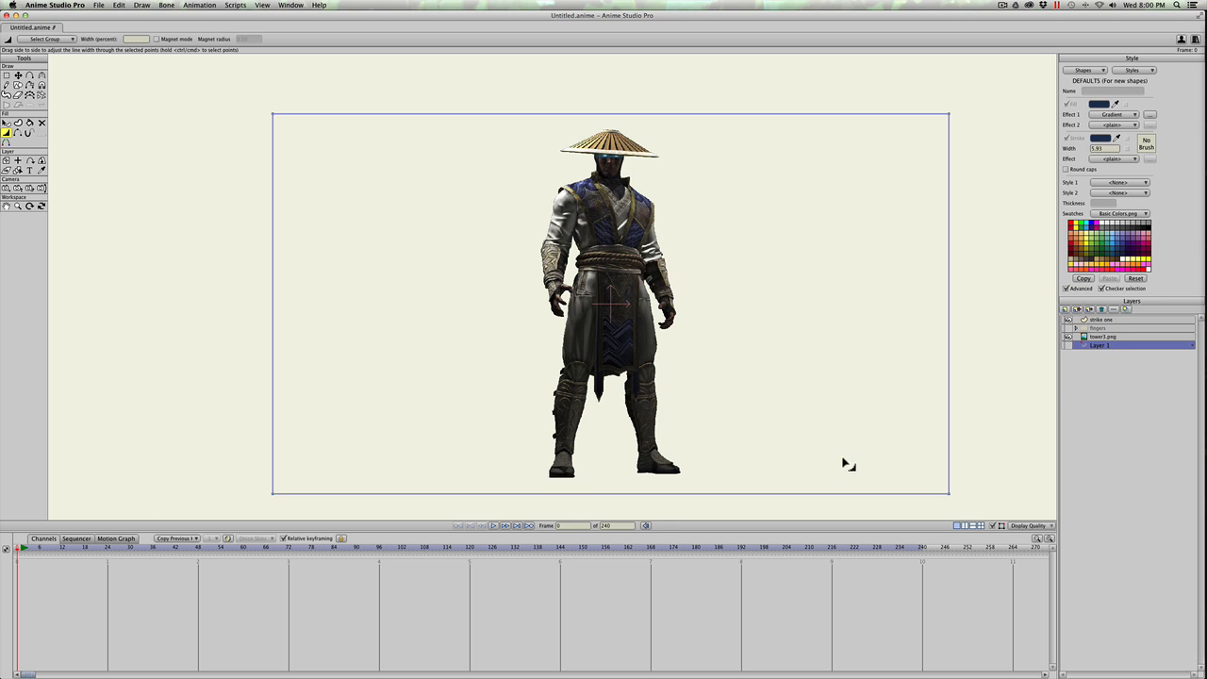
click(1090, 321)
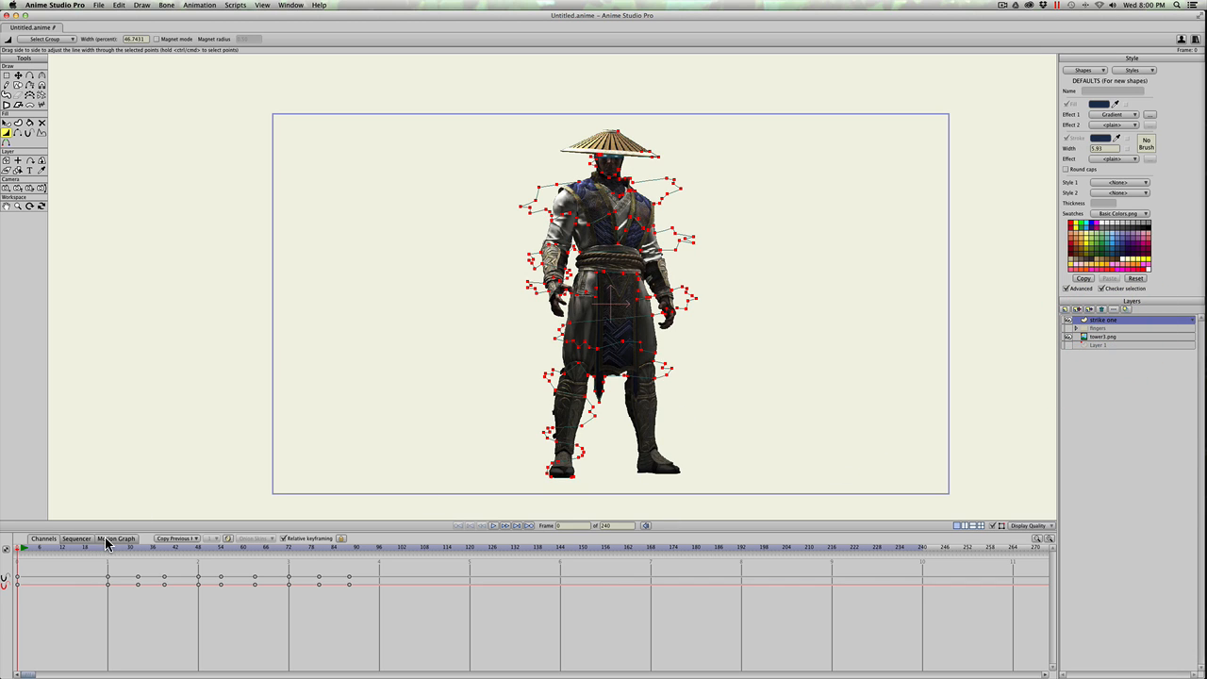
click(131, 549)
drag(131, 549, 262, 556)
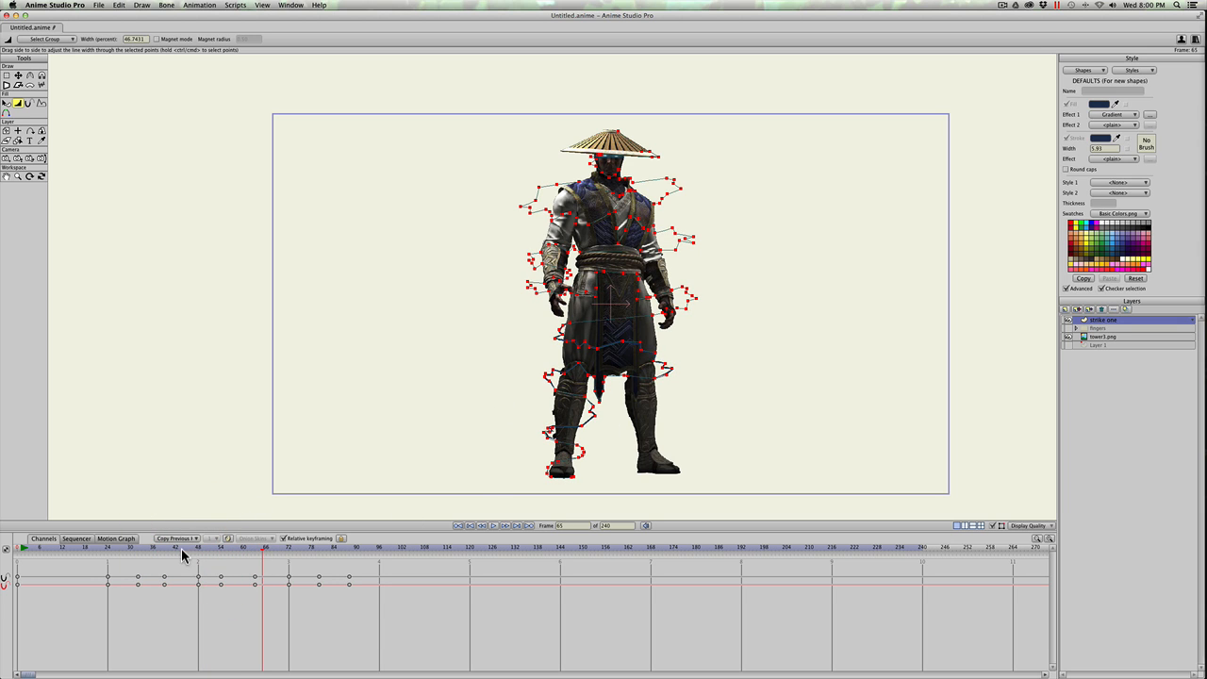
drag(182, 554, 219, 552)
mouse_move(249, 553)
mouse_down()
mouse_move(312, 550)
mouse_move(17, 547)
mouse_up()
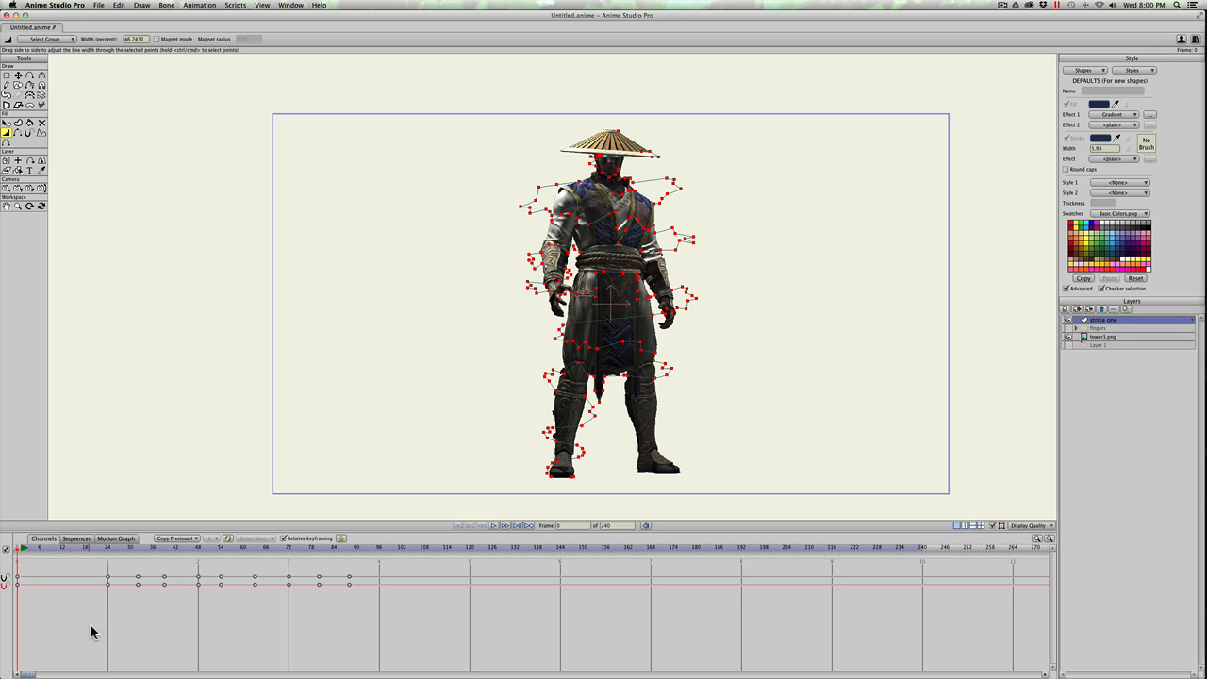
Compress all the strike's keyframes after frame 0 so they end around frame 57, and play back the faster strike.
drag(93, 627, 364, 566)
key(alt)
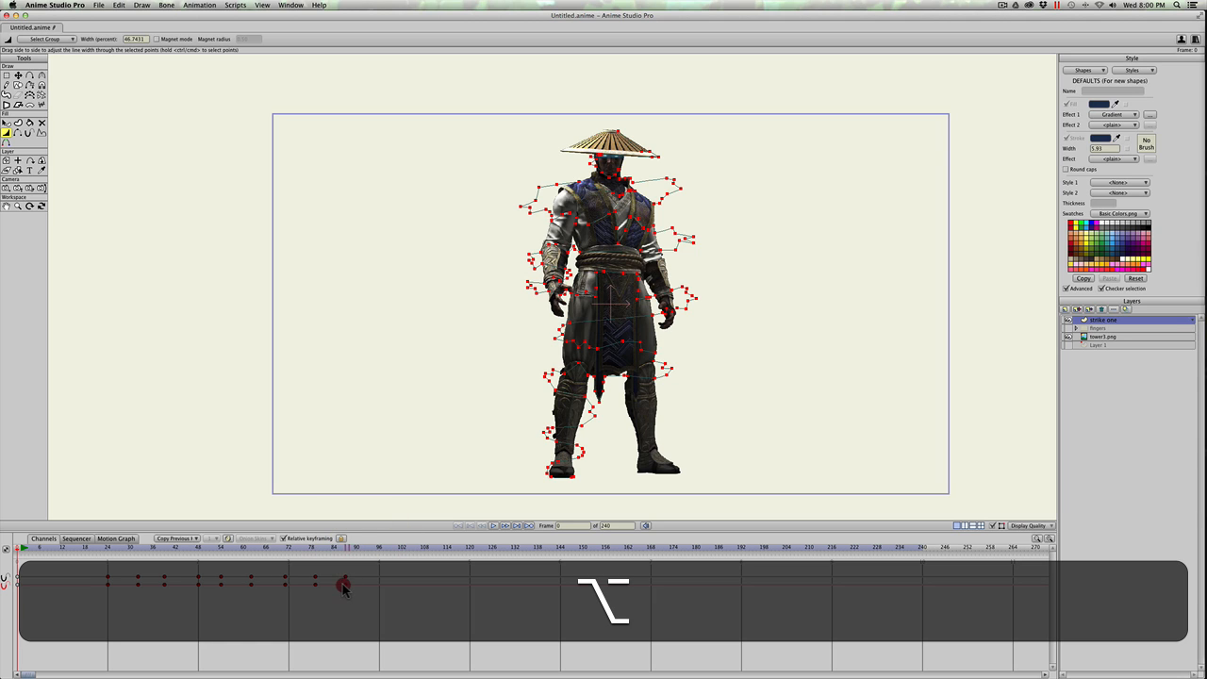
drag(320, 582, 236, 584)
click(94, 549)
key(space)
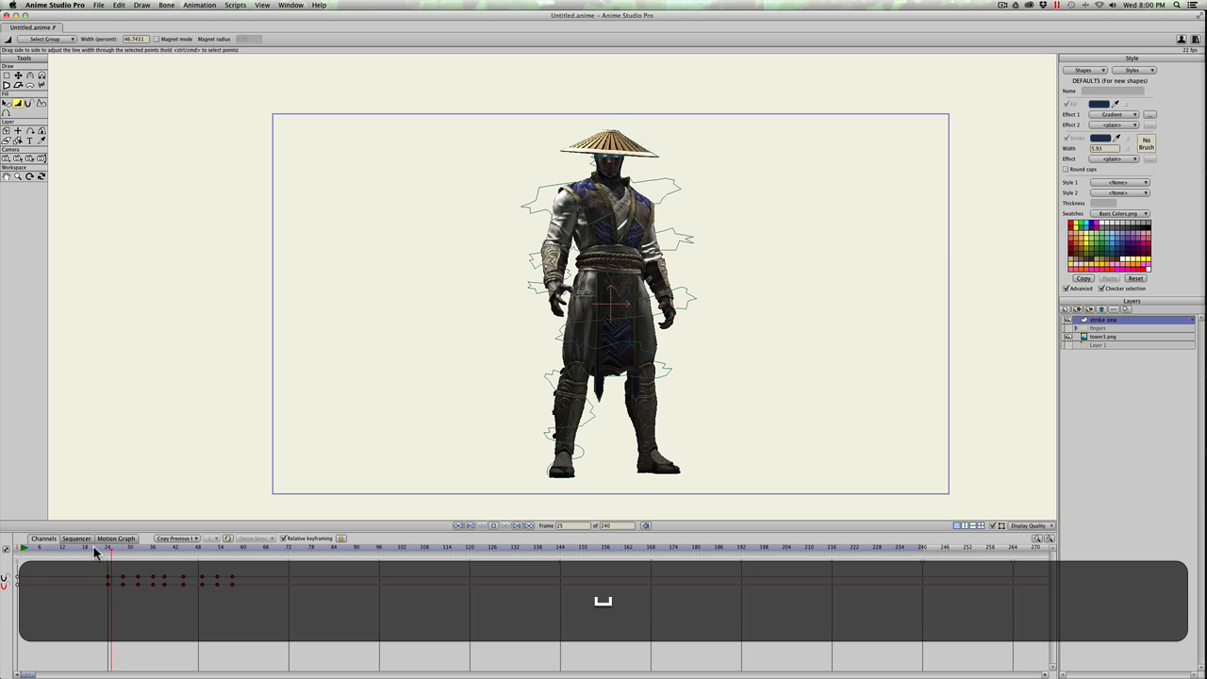
key(space)
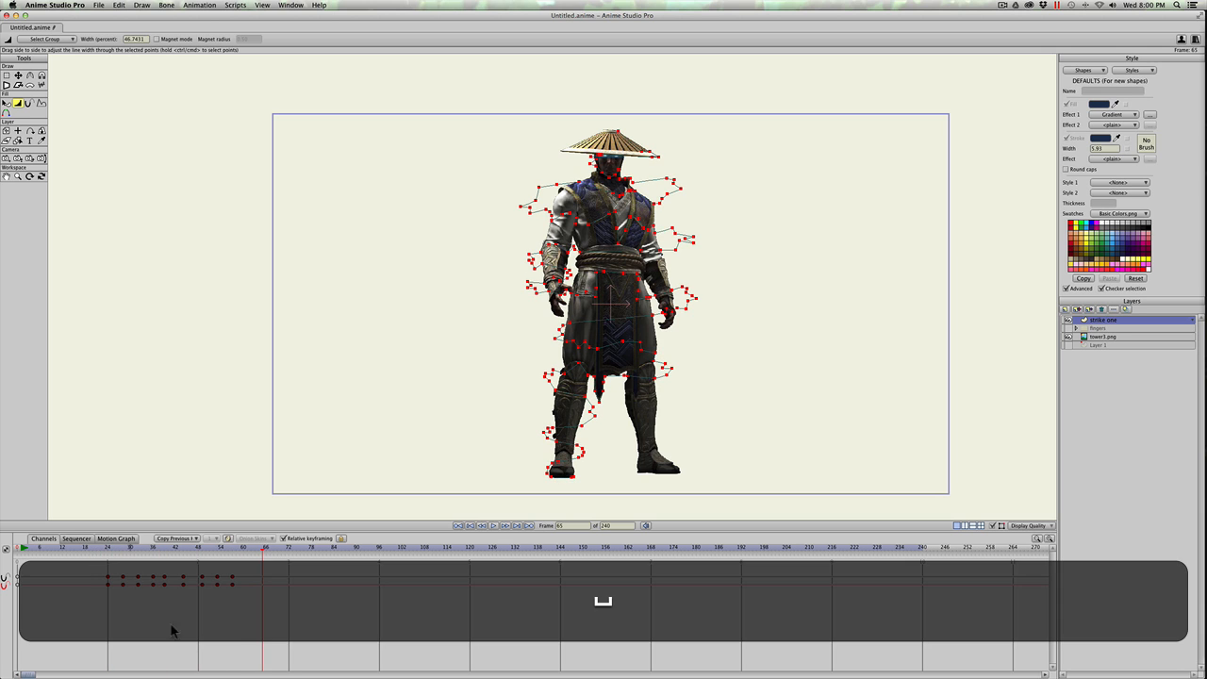
Compress the selected strike keyframes further so they end around frame 49, and play back the timing.
key(alt)
drag(232, 586, 205, 588)
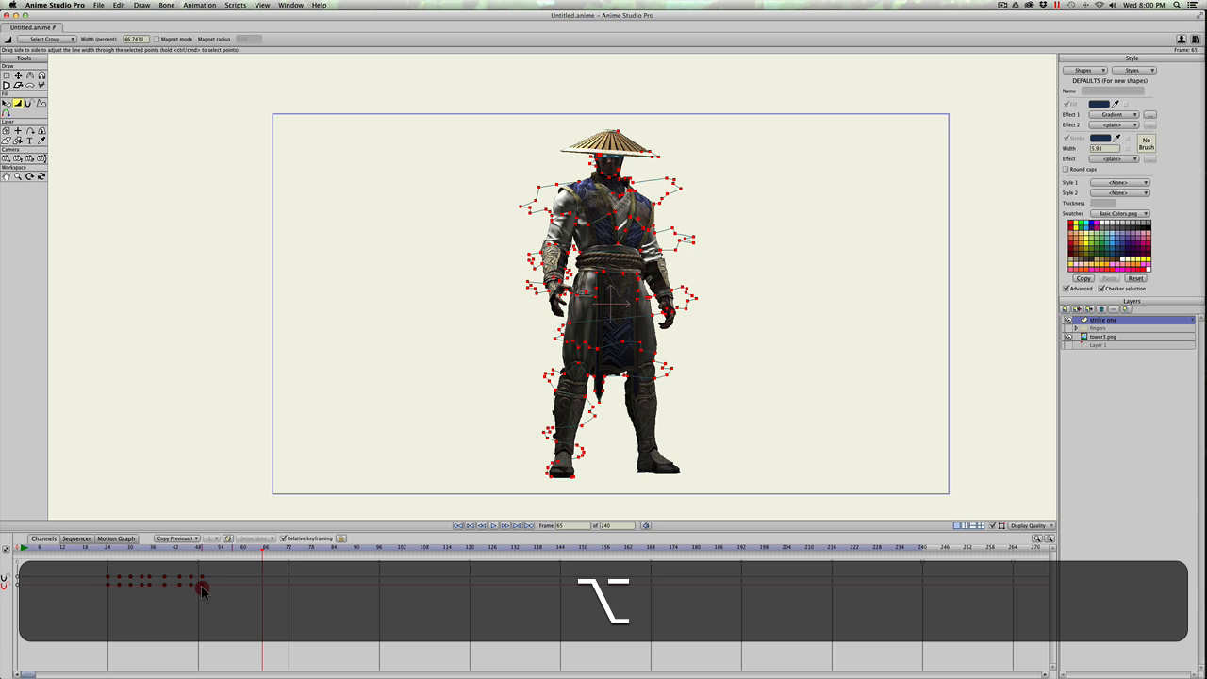
click(94, 548)
key(space)
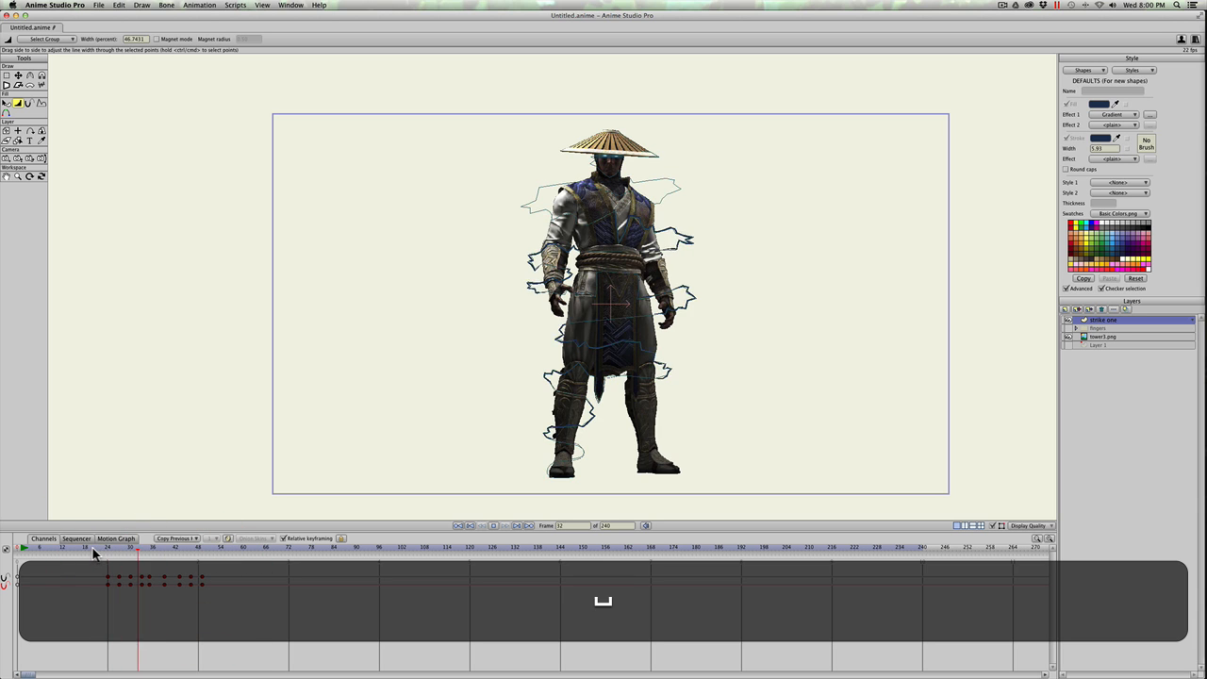
key(space)
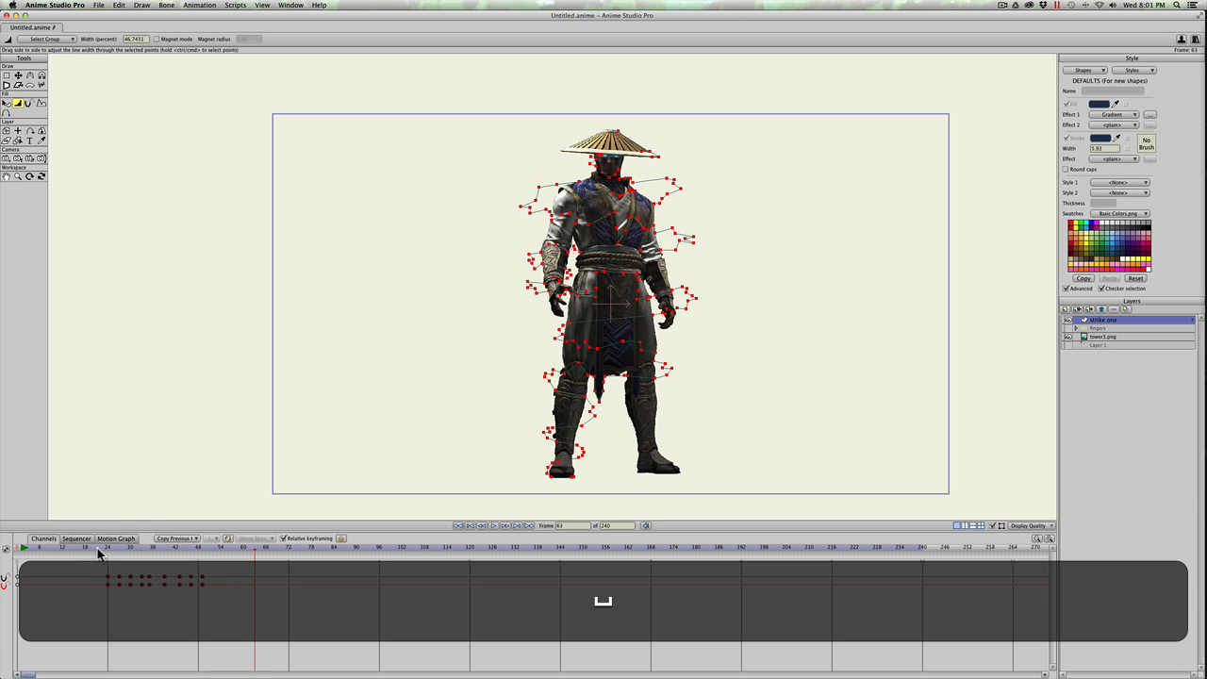
Copy the strike's keyframes from frames 24 to 49 and paste them at frame 110 and frame 180.
drag(94, 564, 206, 618)
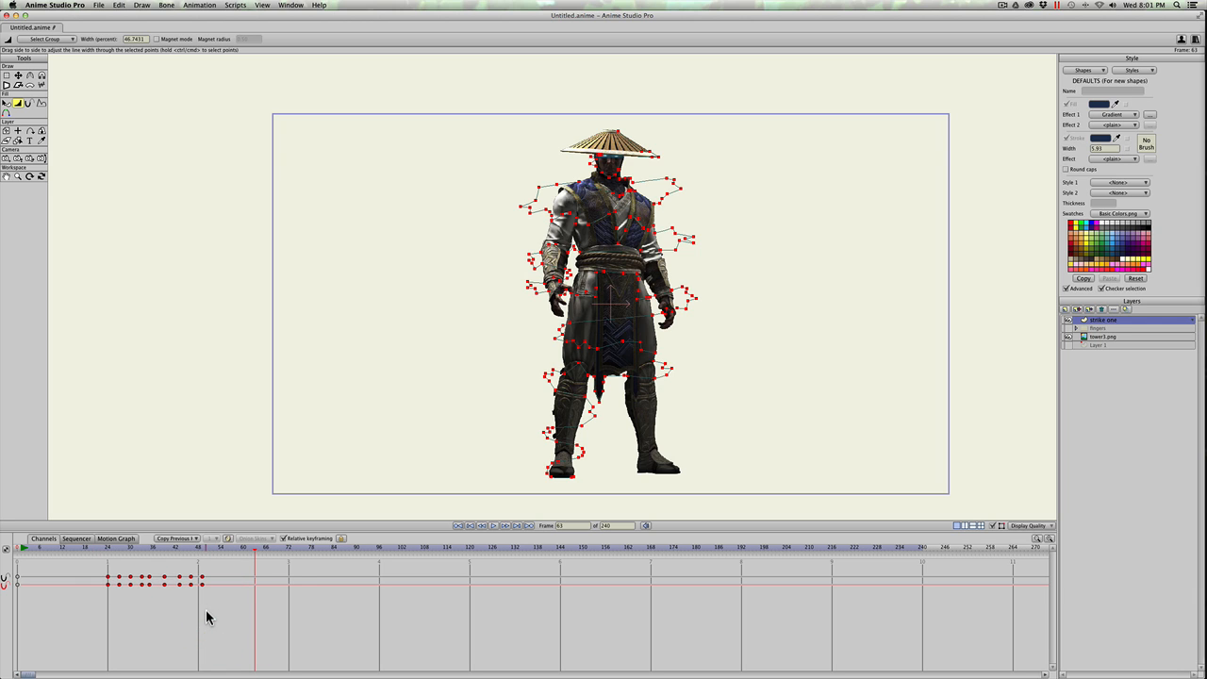
key(super+c)
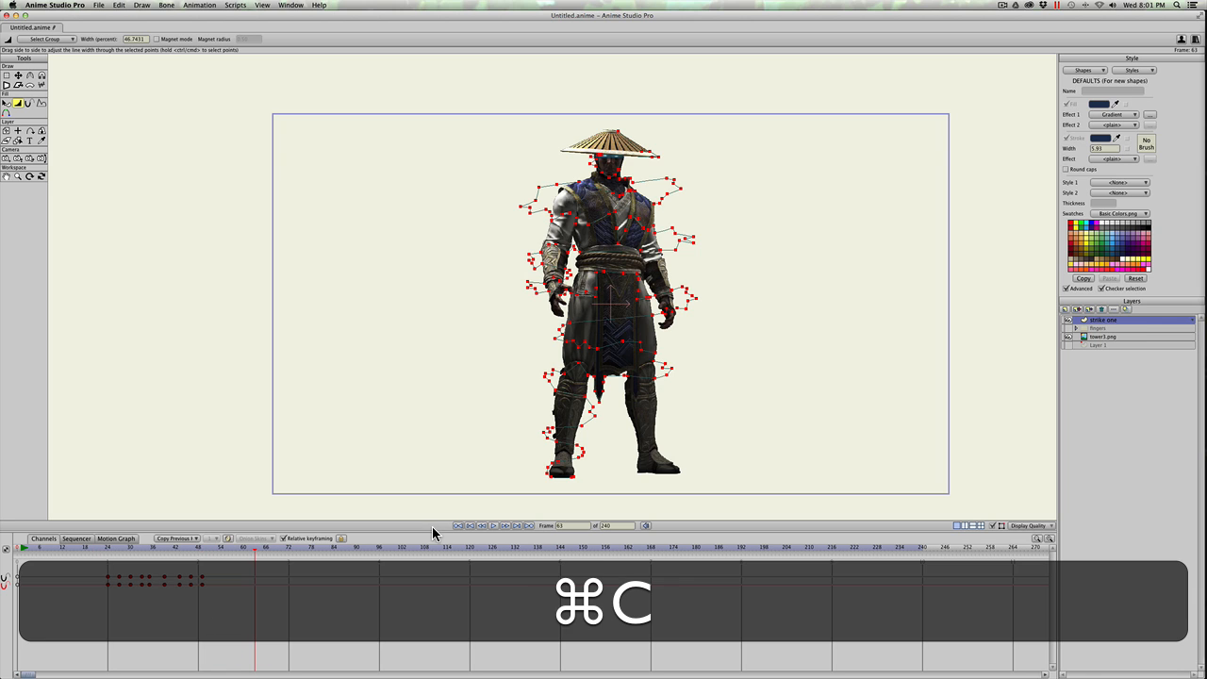
click(431, 547)
key(super+v)
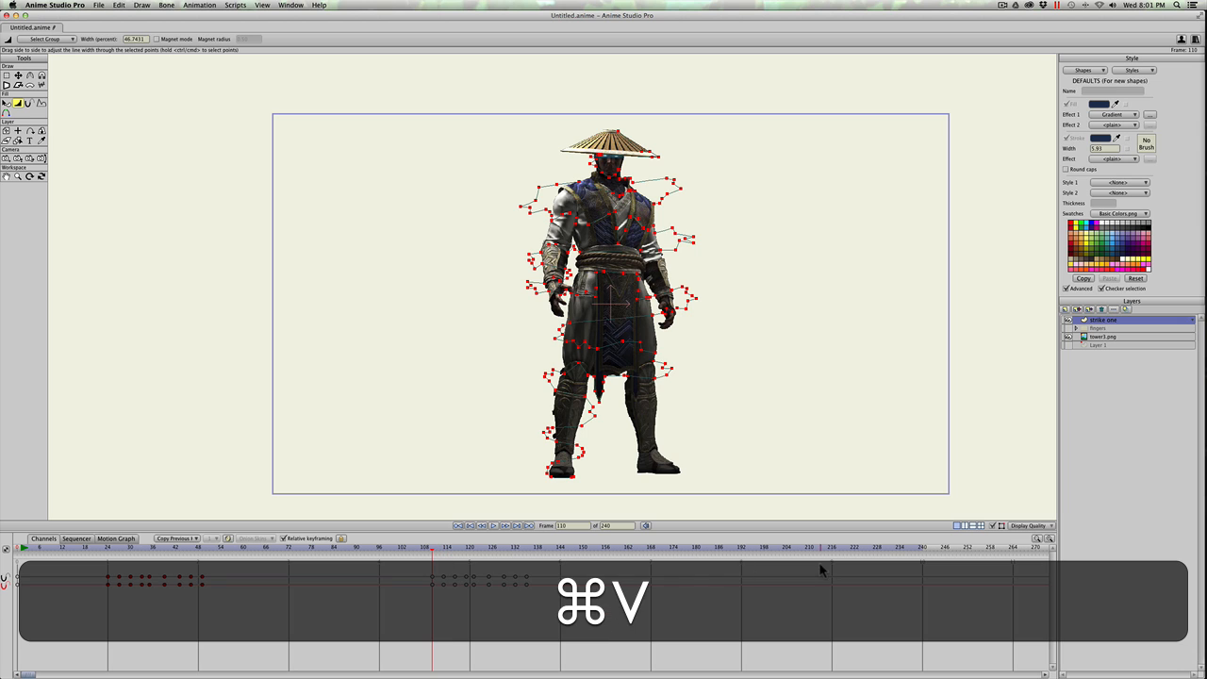
click(695, 547)
key(super+v)
Play back the repeated strikes from just before frame 24 and again from the start, and return to frame 0.
click(95, 549)
key(space)
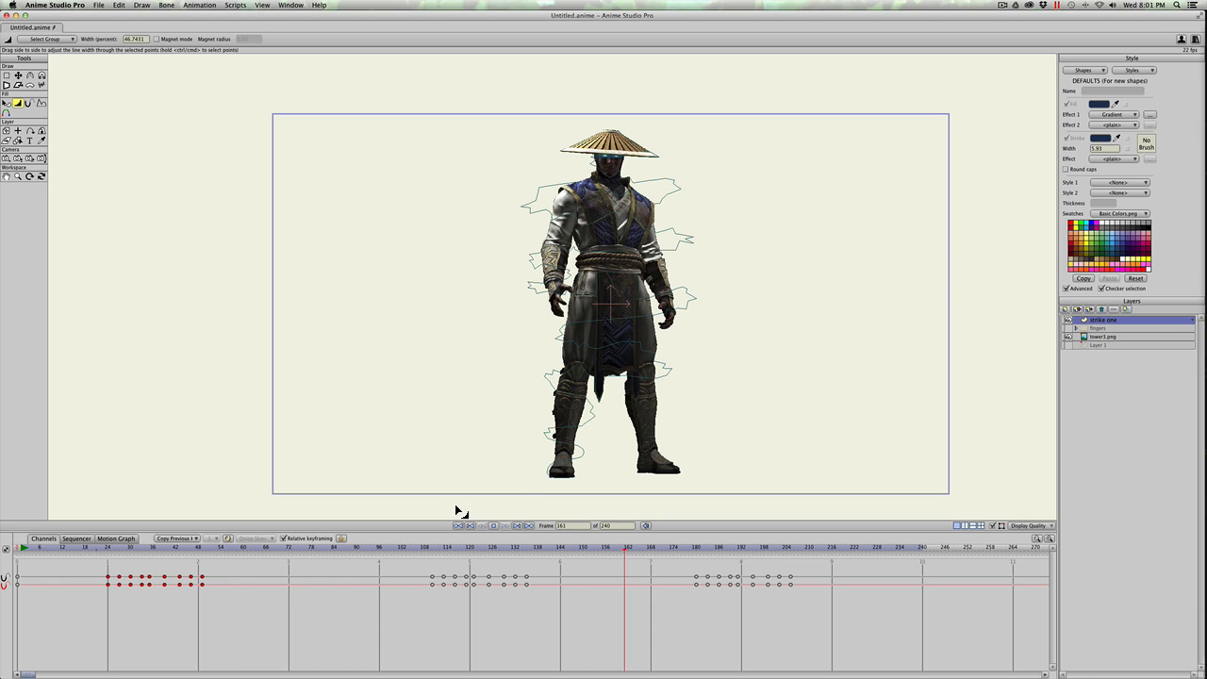
key(space)
click(16, 549)
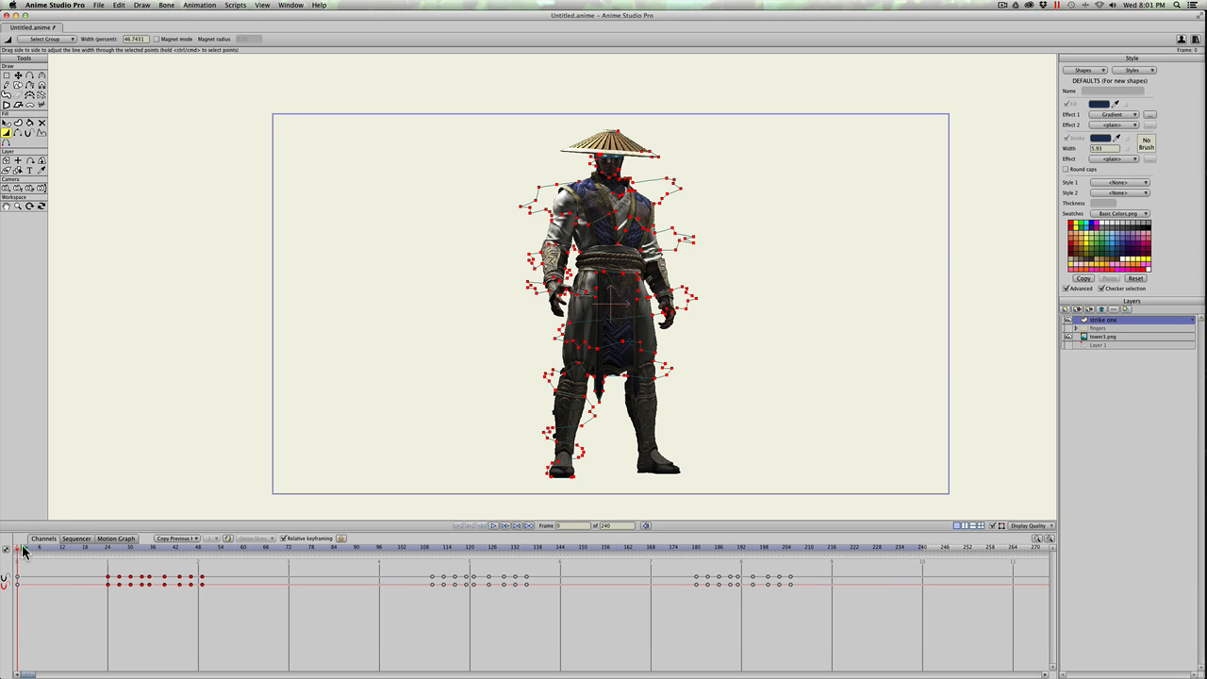
key(space)
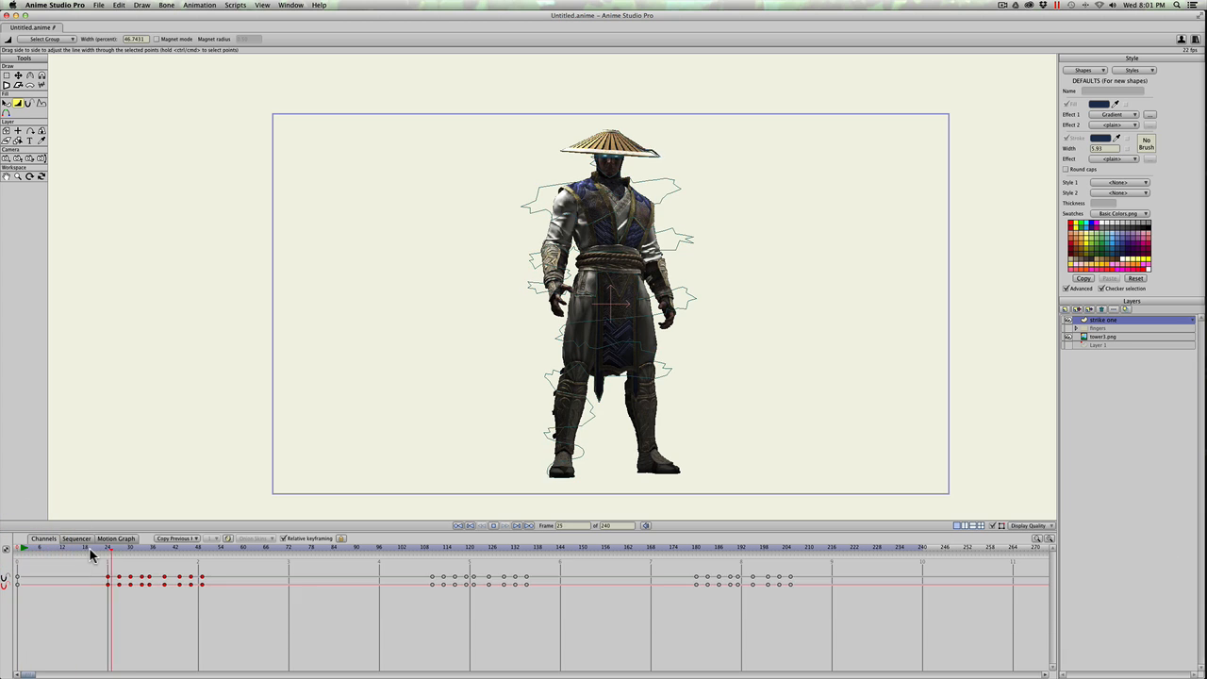
key(space)
click(16, 547)
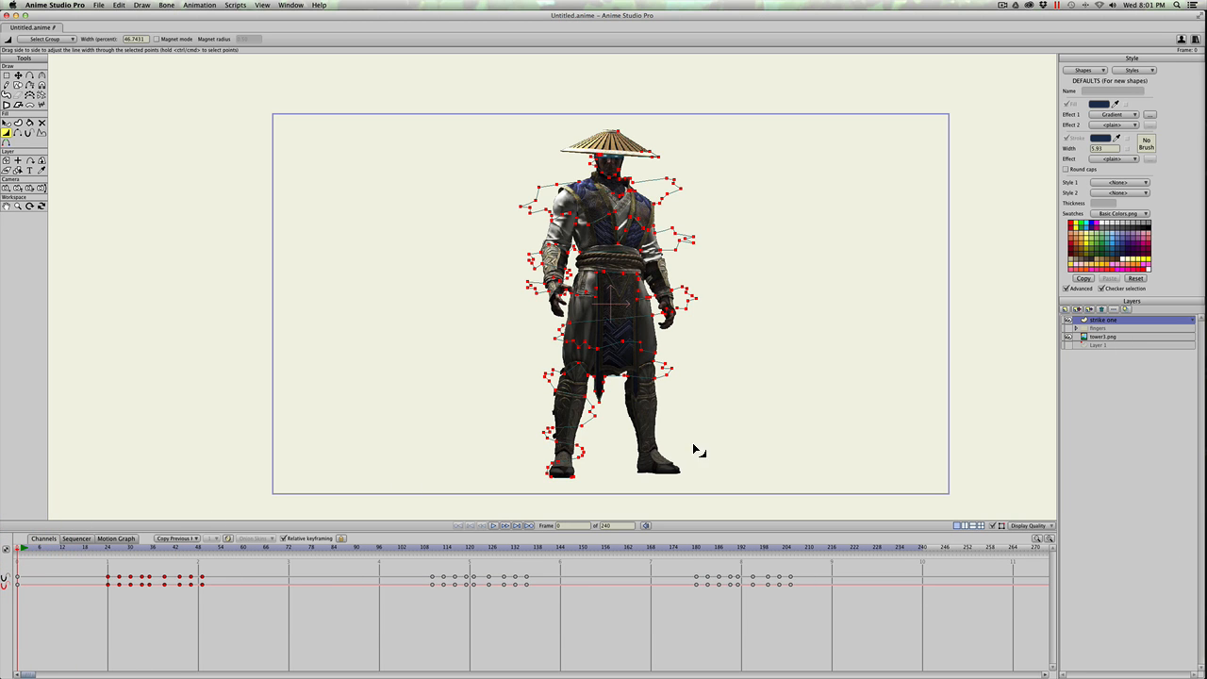
With Layer 1 shown again, duplicate the strike one layer four times and render frame 0 to check the glow.
click(1069, 345)
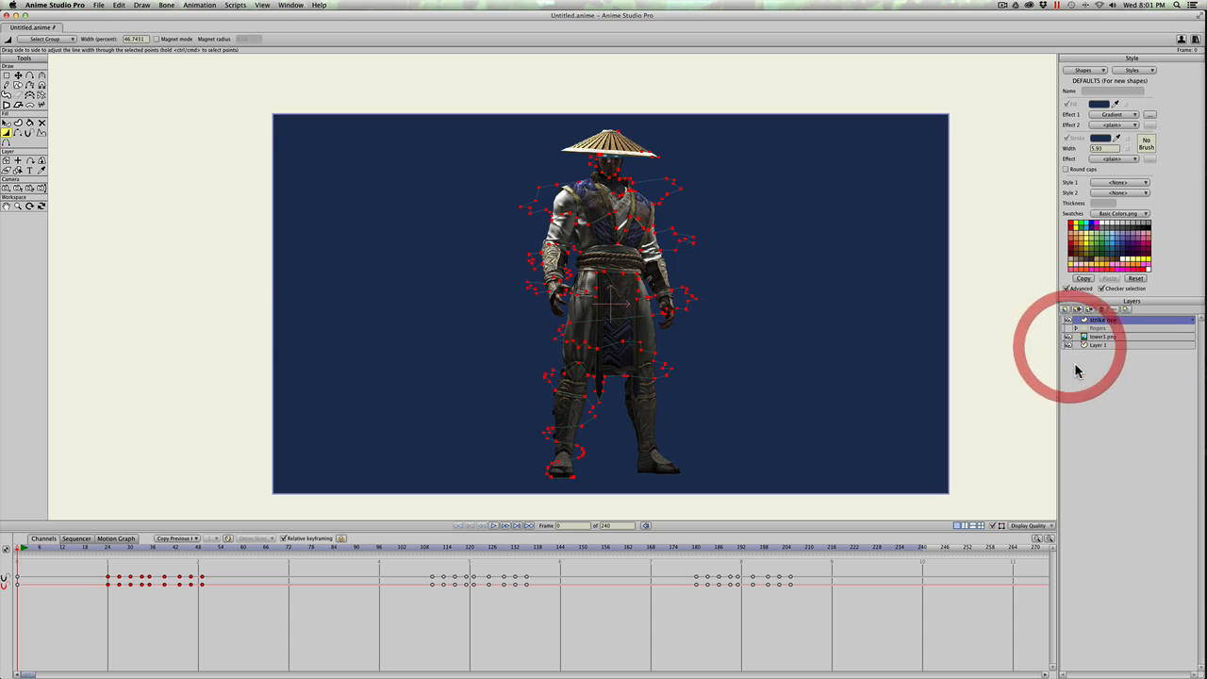
click(1101, 321)
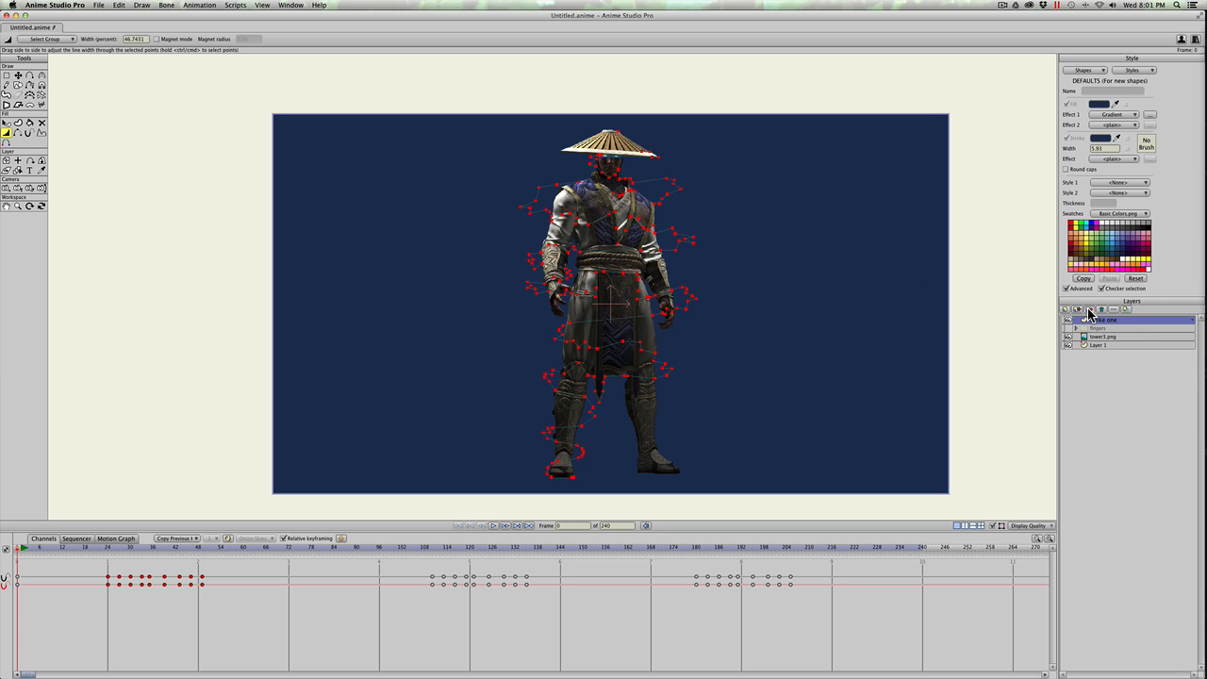
click(1089, 311)
click(1089, 311)
click(1089, 311)
click(1089, 311)
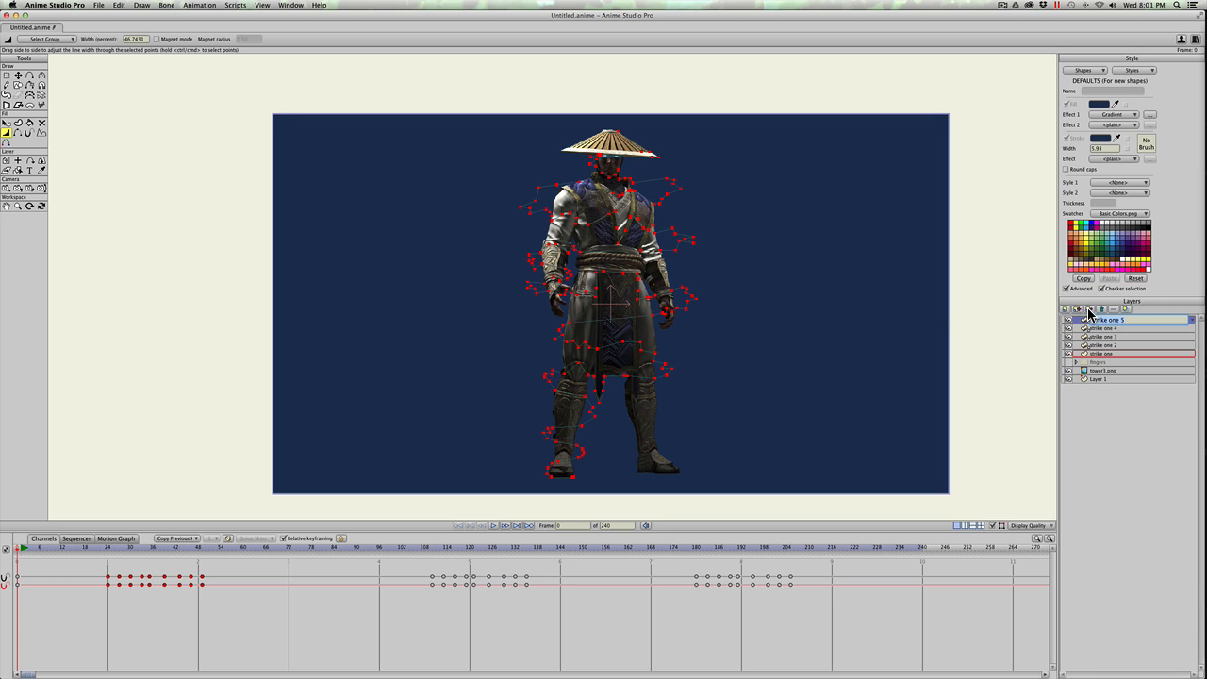
key(super+r)
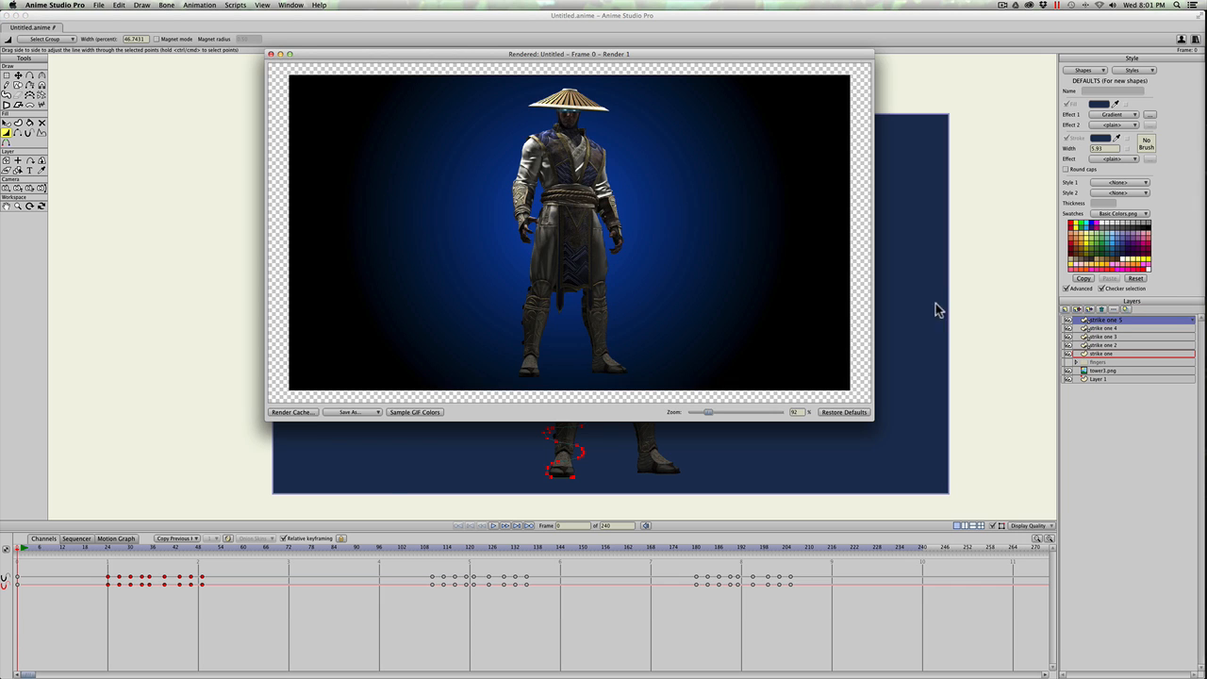
Render frame 38 to check the glow of the stacked strike layers mid-strike, and close the preview.
click(270, 53)
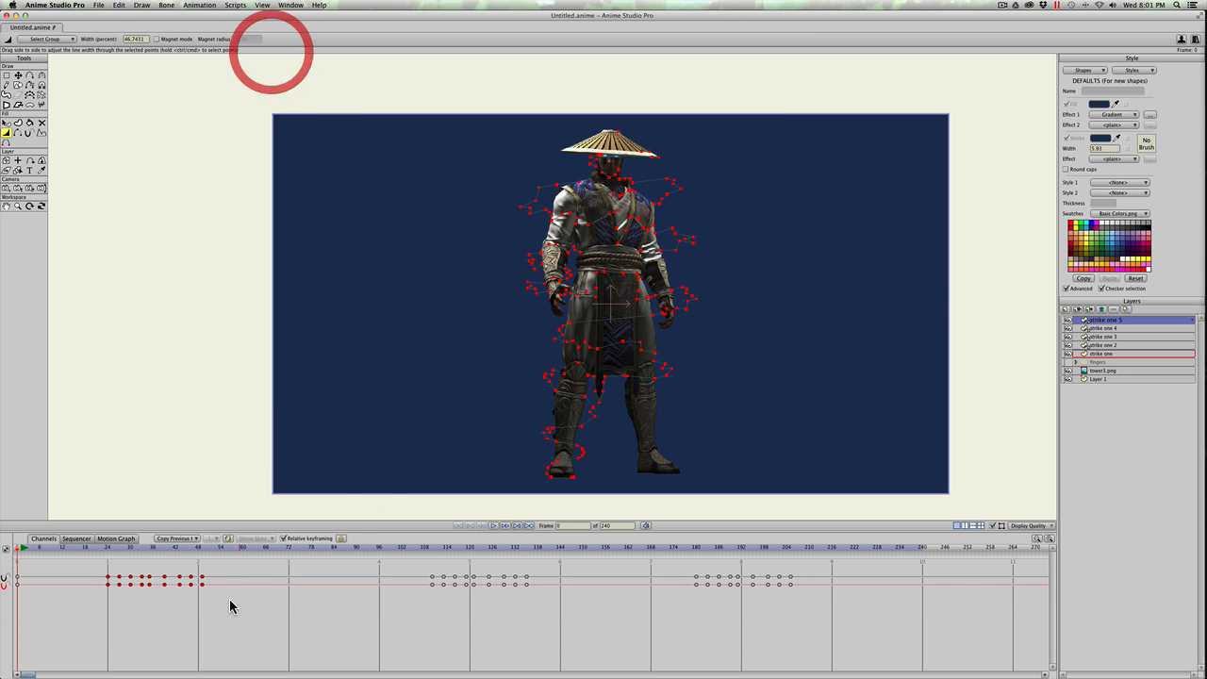
click(158, 547)
key(super+r)
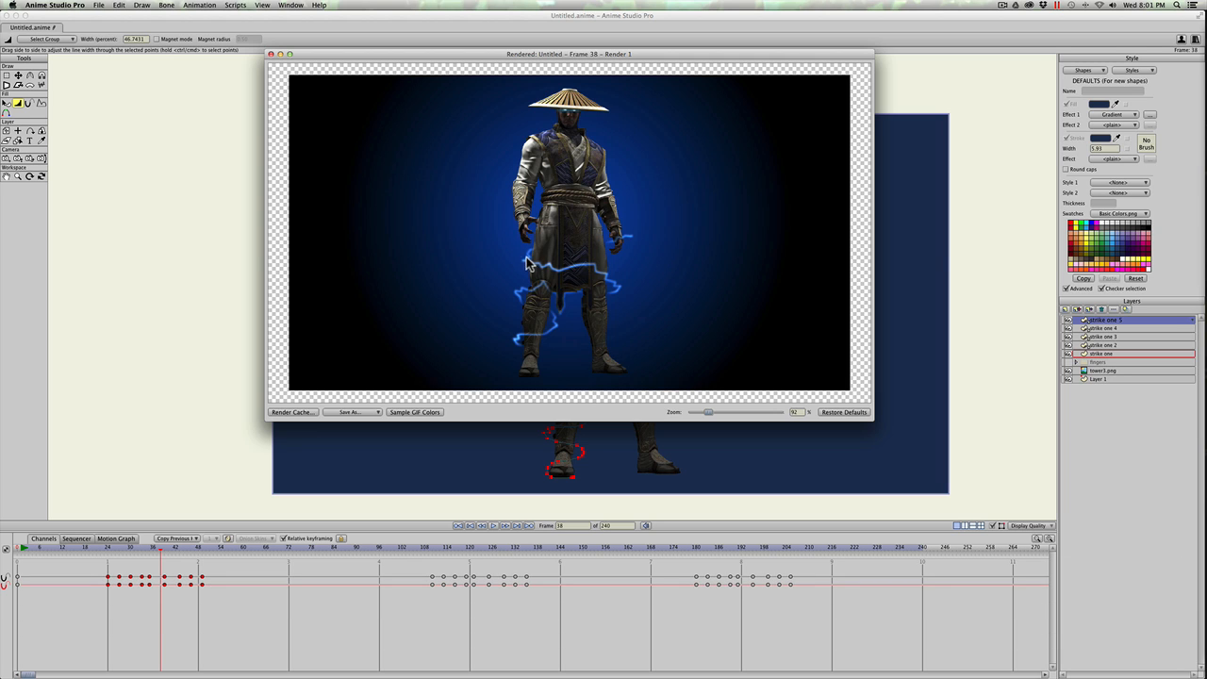
click(270, 54)
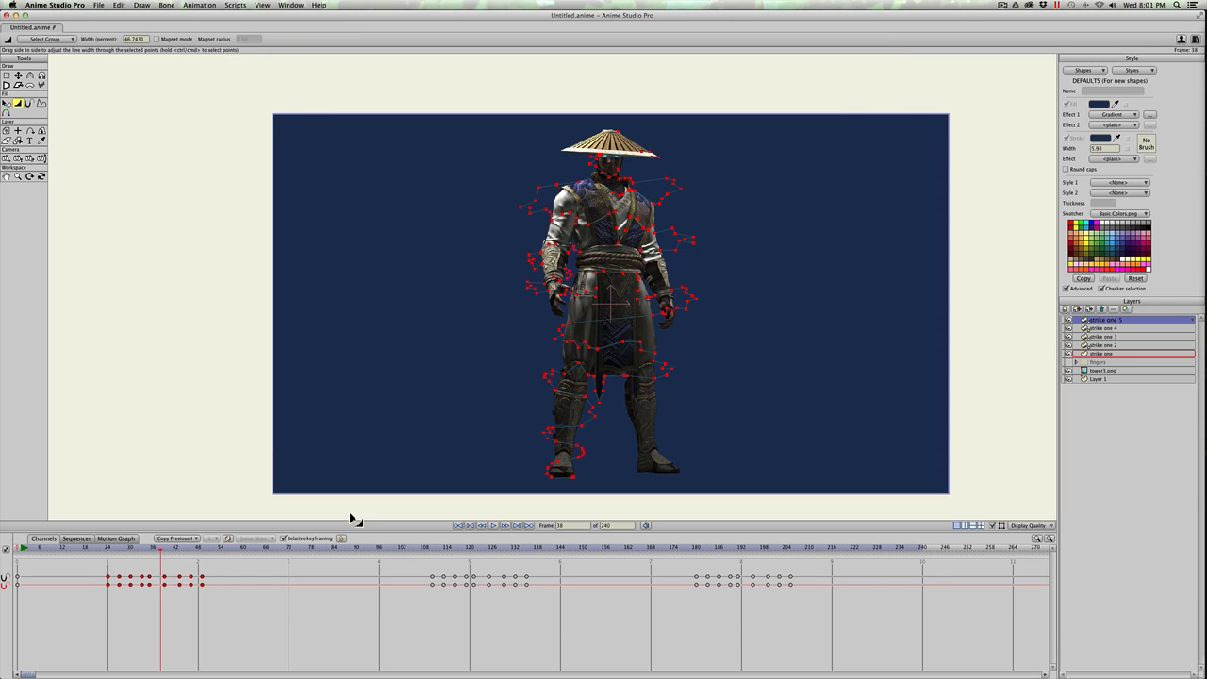
Adjust the vector noise offset of the strike one 2 layer so its outline differs from the original strike.
click(1107, 345)
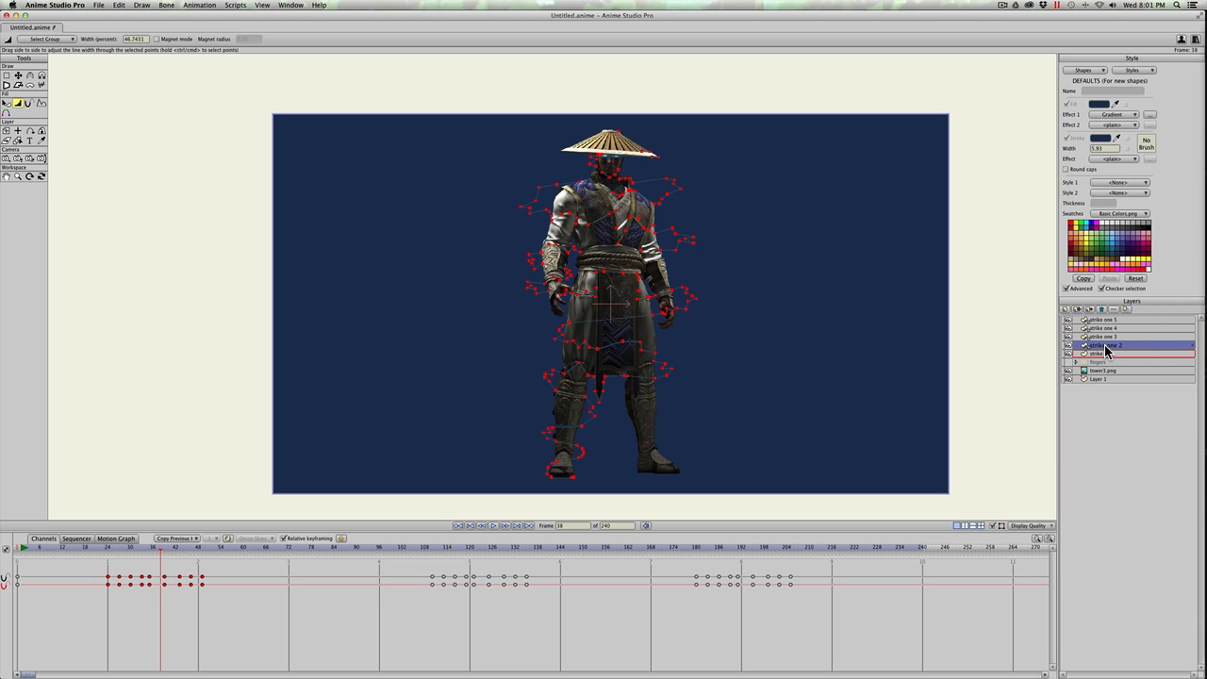
double_click(1107, 347)
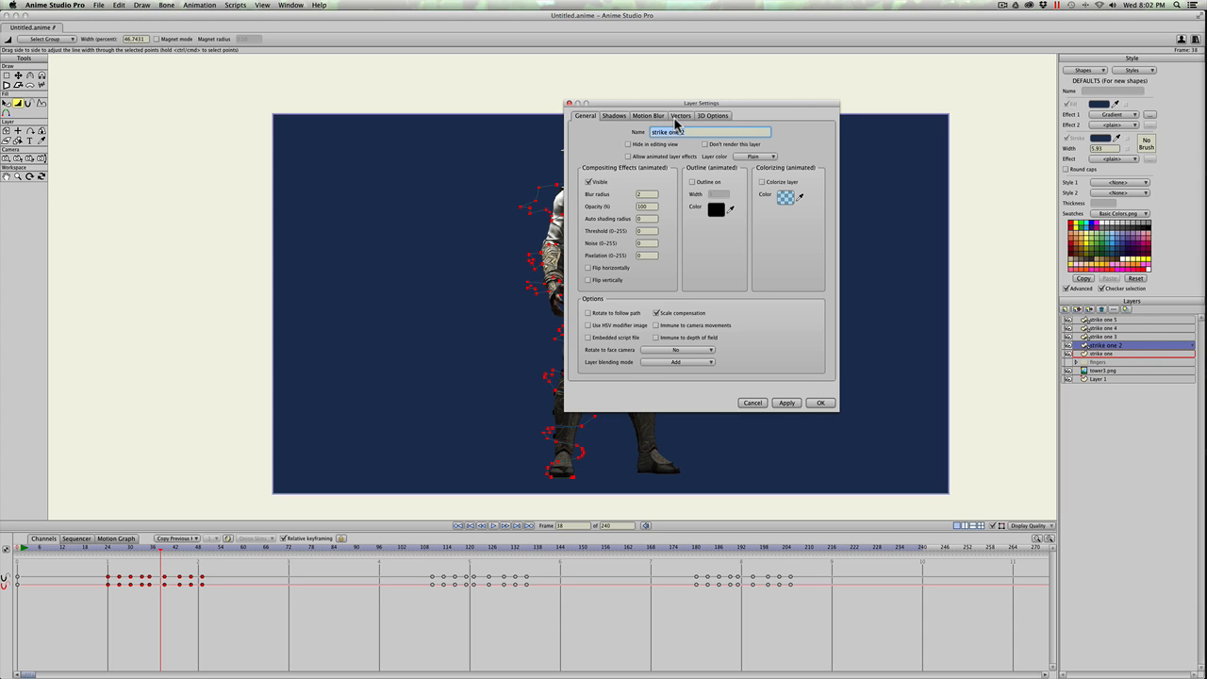
click(680, 115)
click(675, 193)
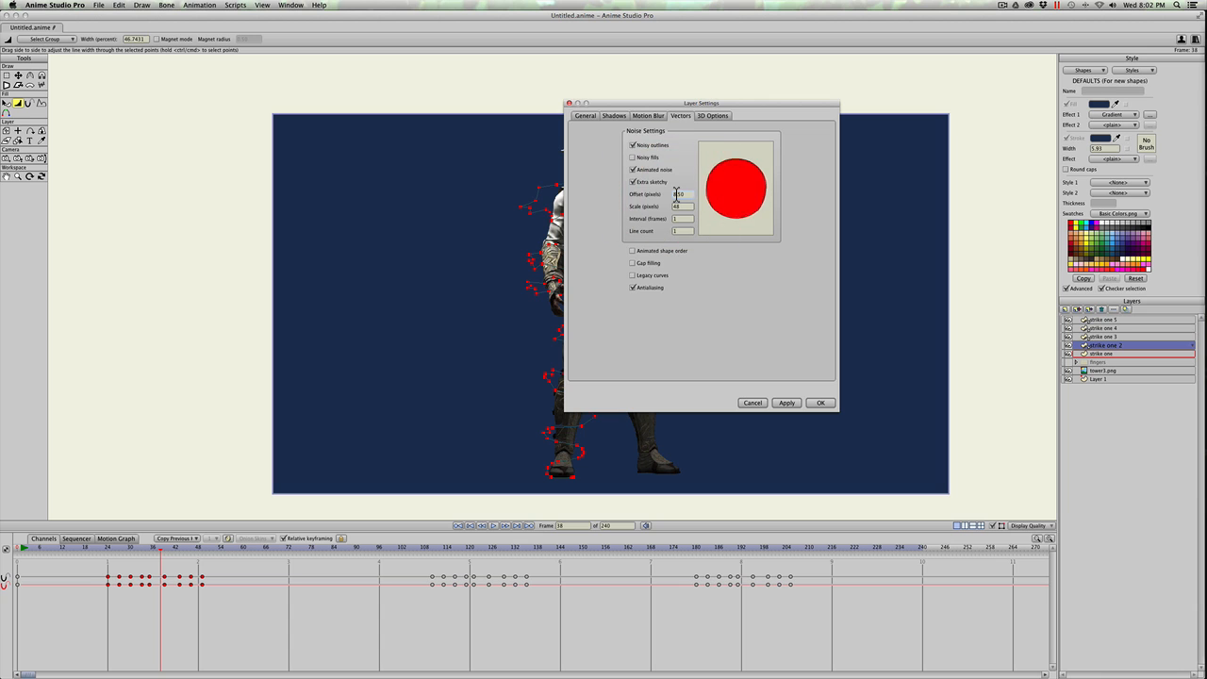
scroll(676, 194, down, 5)
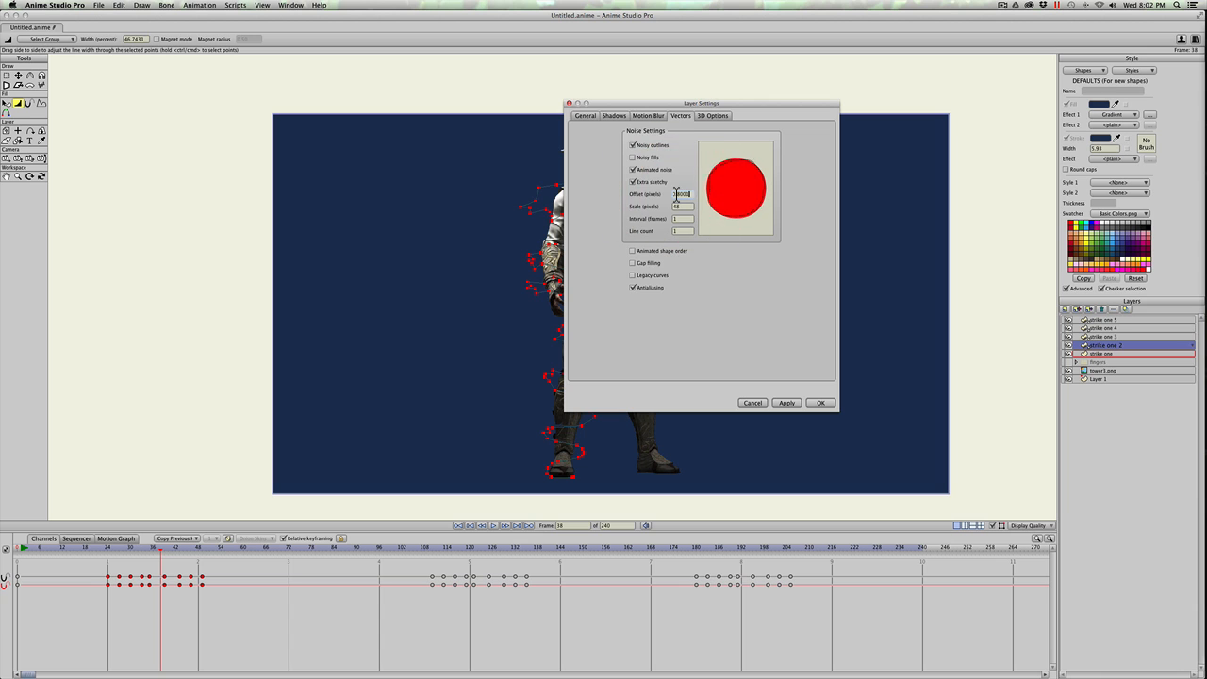
click(785, 402)
click(818, 403)
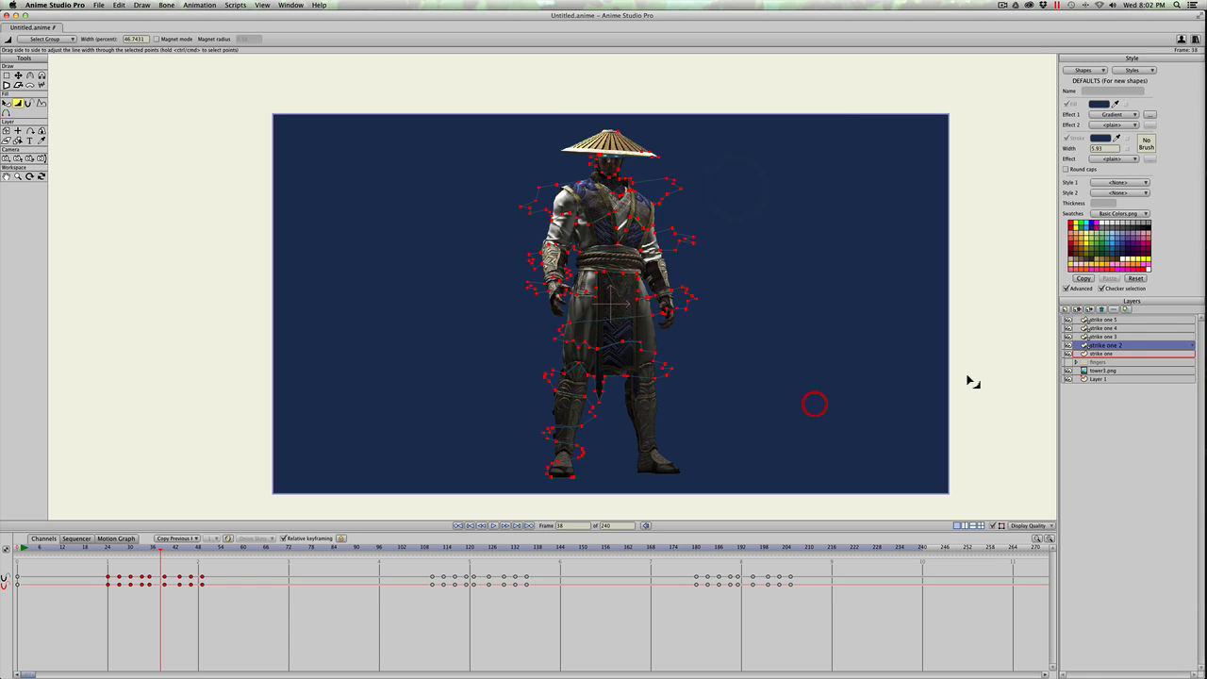
Vary the vector noise offset of the strike one 3 layer and apply the change.
double_click(1122, 337)
click(681, 116)
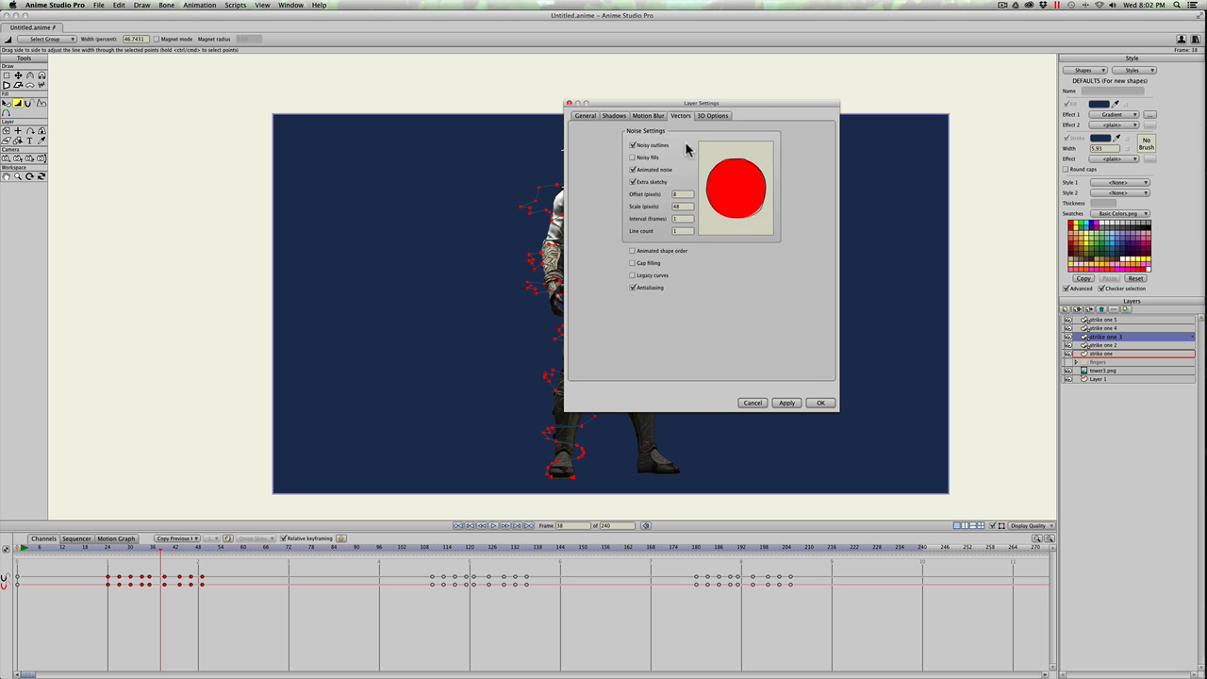
click(682, 194)
scroll(682, 194, down, 2)
click(785, 402)
click(829, 402)
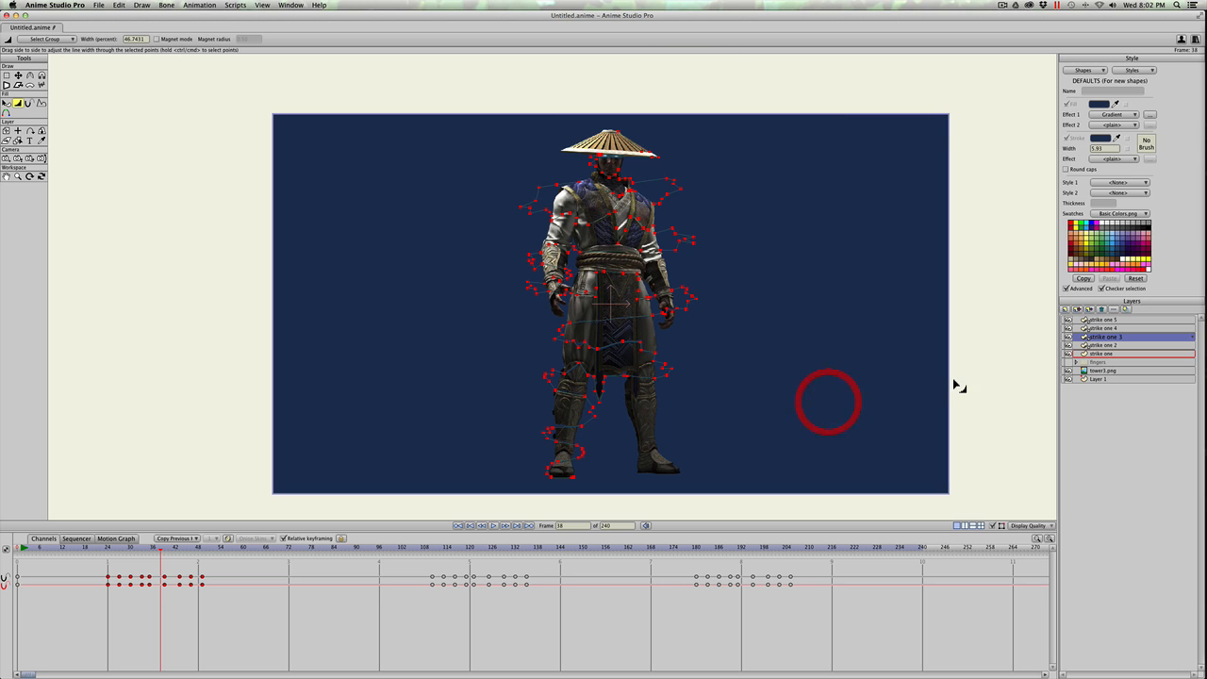
Reduce the vector noise offset of the strike one 4 layer to about 2 pixels and apply it.
double_click(1104, 328)
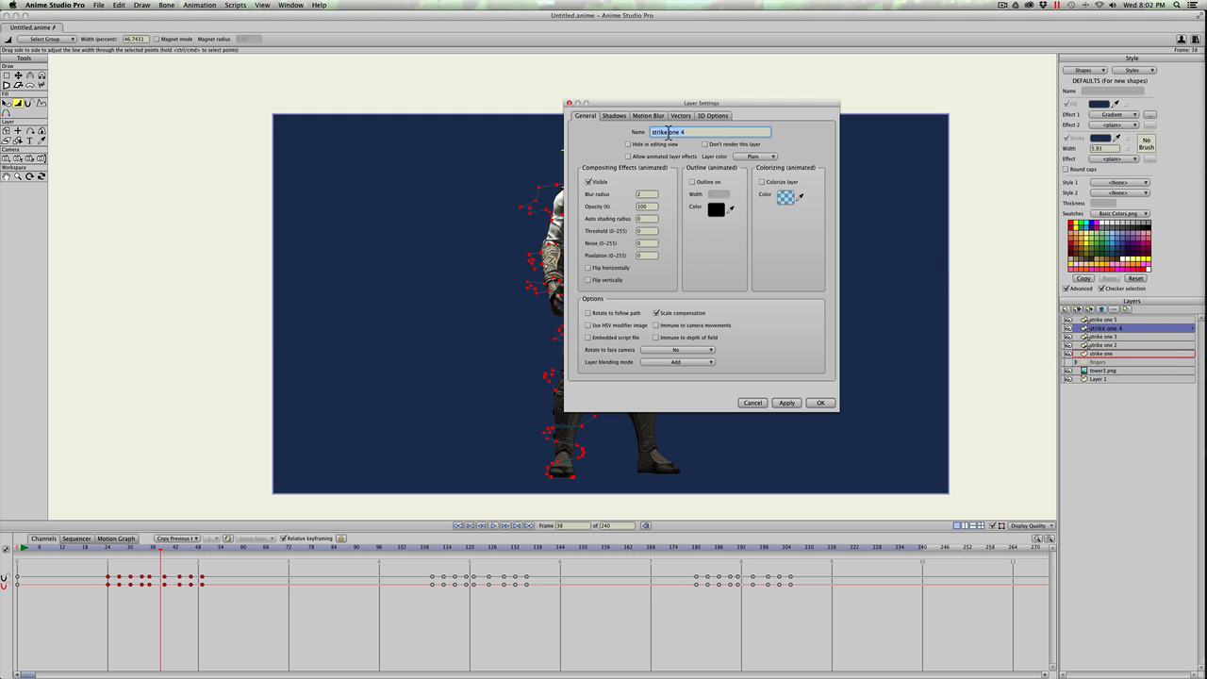
click(680, 116)
double_click(682, 193)
text(2.1252)
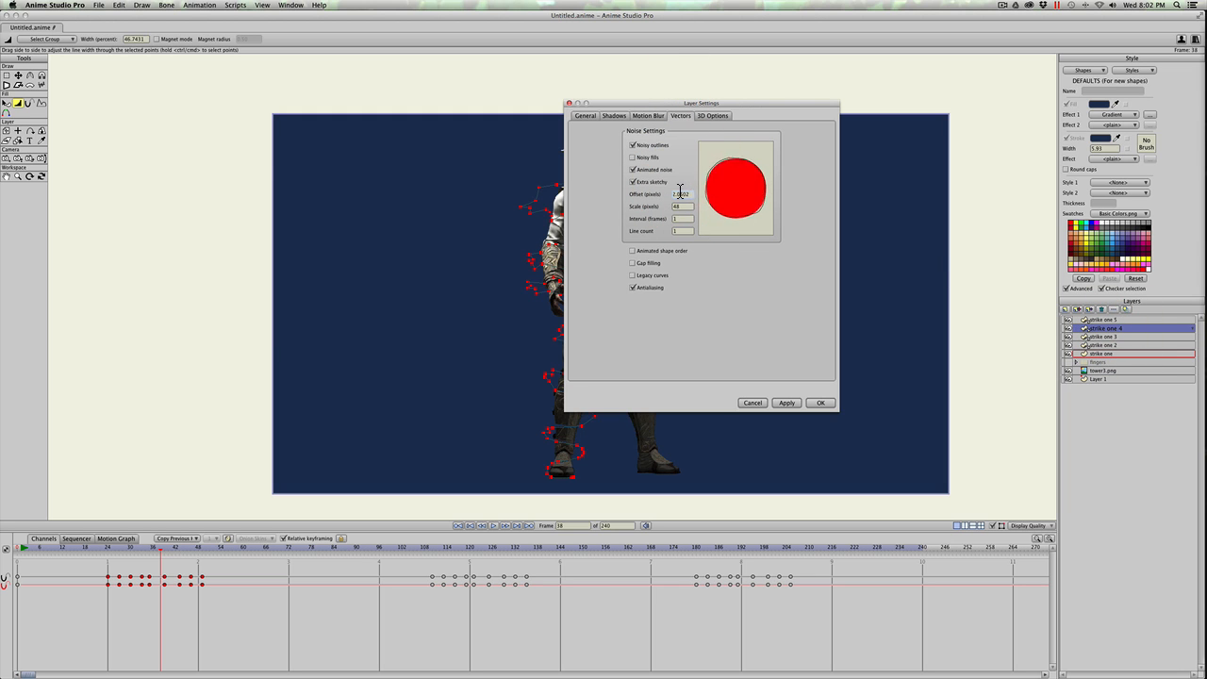
click(788, 403)
click(819, 403)
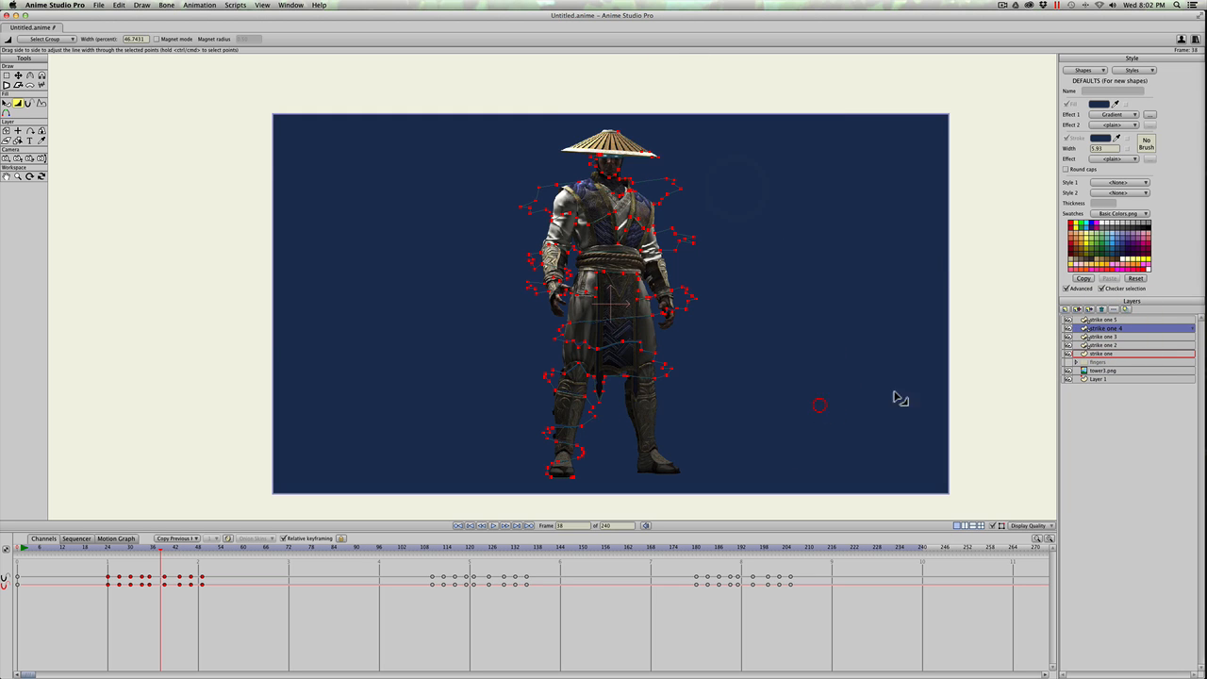
On the strike one 5 layer, turn on a dark blue outline with width 6 and adjust the blur radius.
double_click(1119, 321)
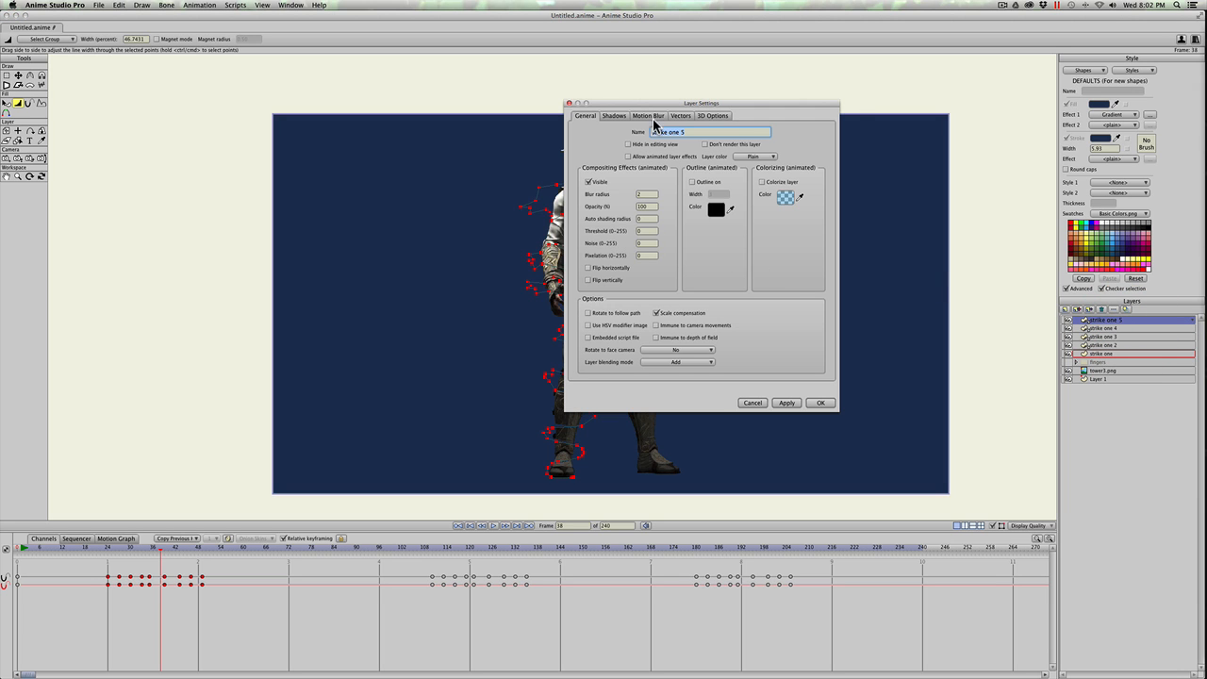
drag(632, 105, 725, 106)
click(785, 185)
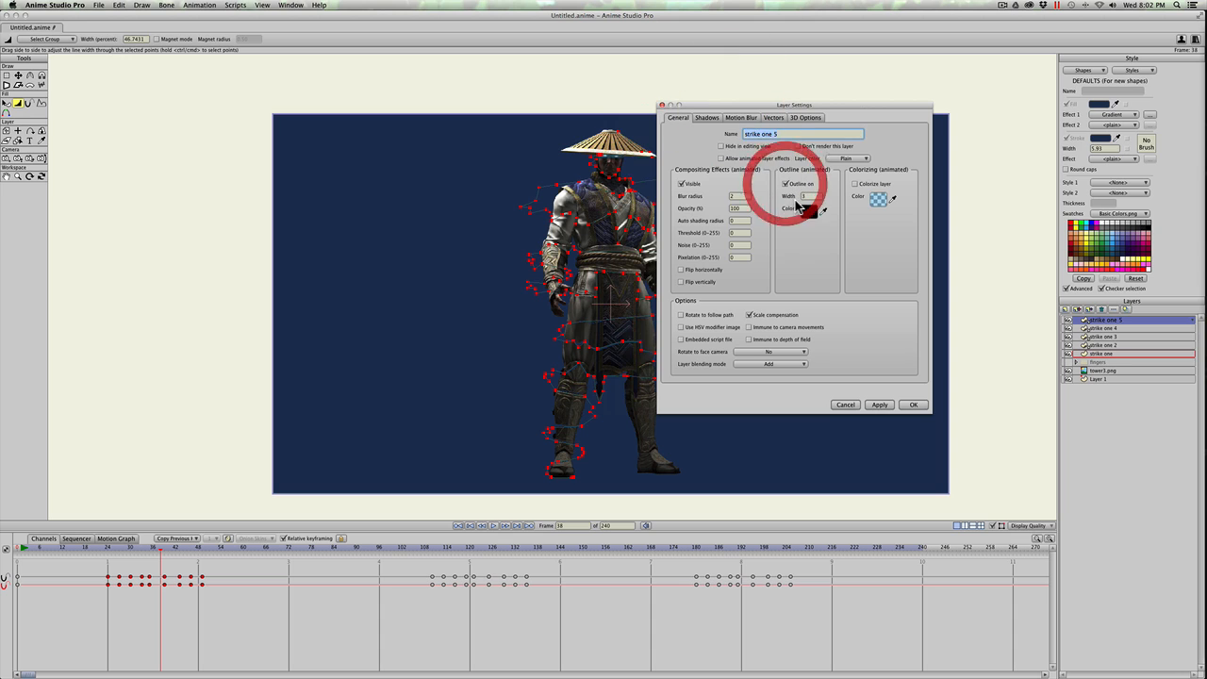
click(740, 200)
drag(747, 195, 586, 338)
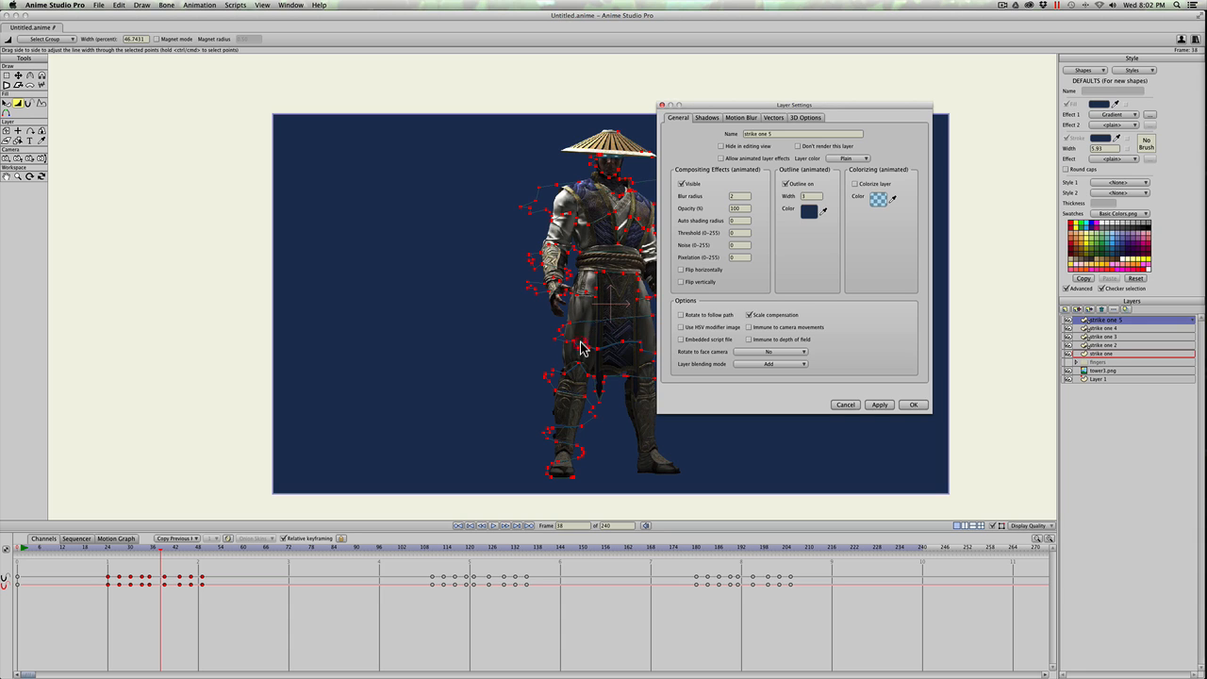
text(4)
click(740, 195)
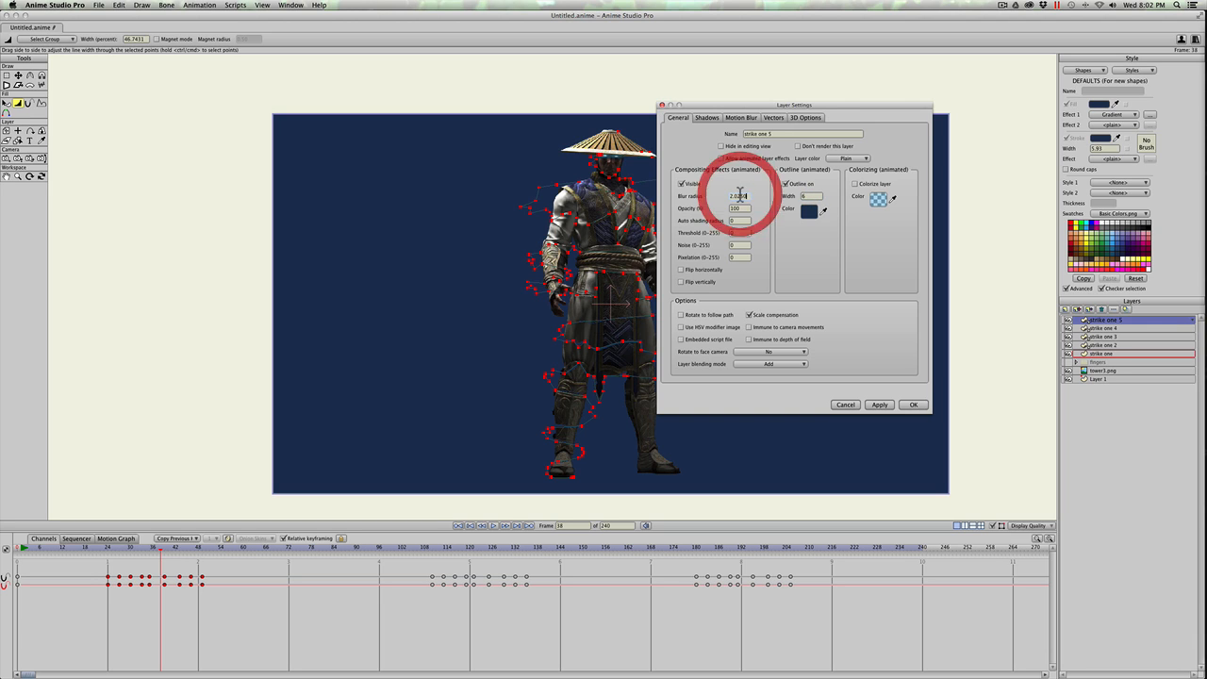
text(.5)
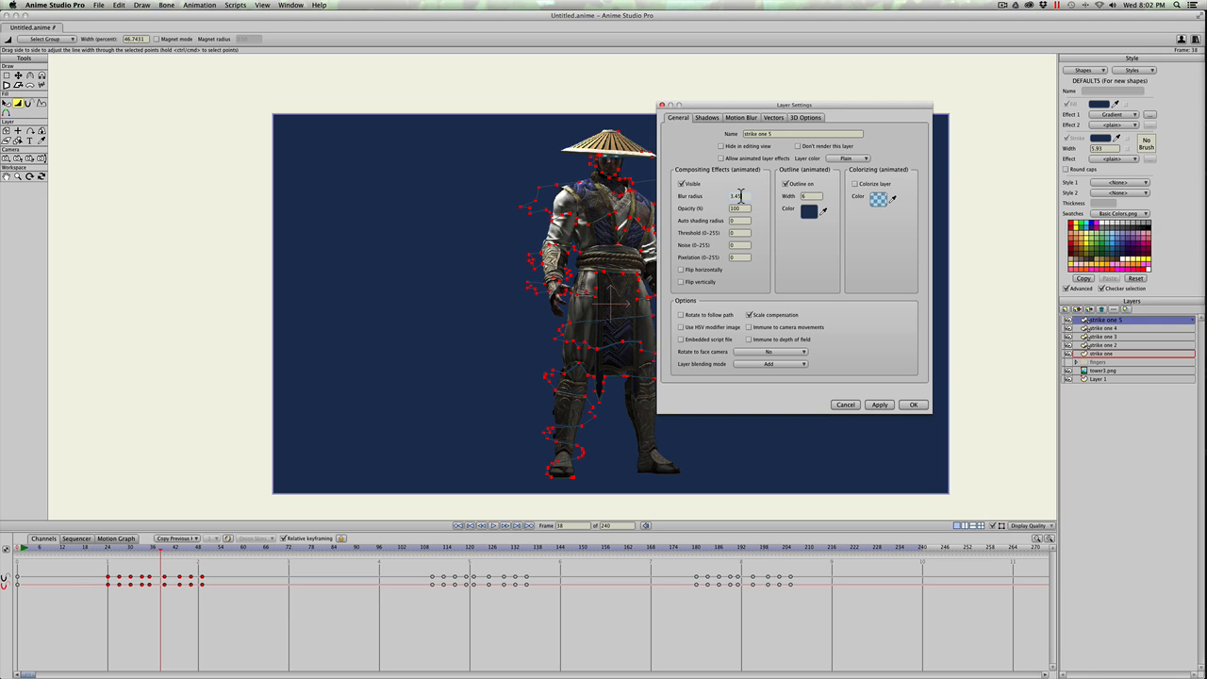
click(910, 405)
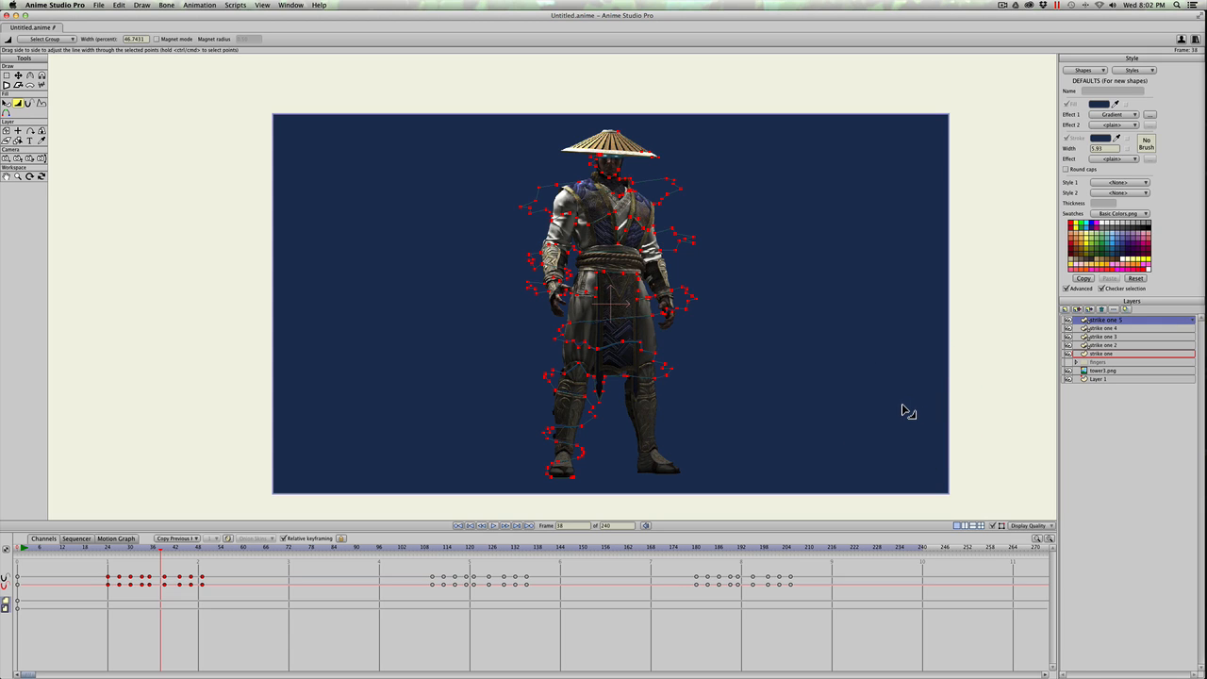
Render frame 38 again to check the strike with the varied noise and outline, and close the preview.
key(super+z)
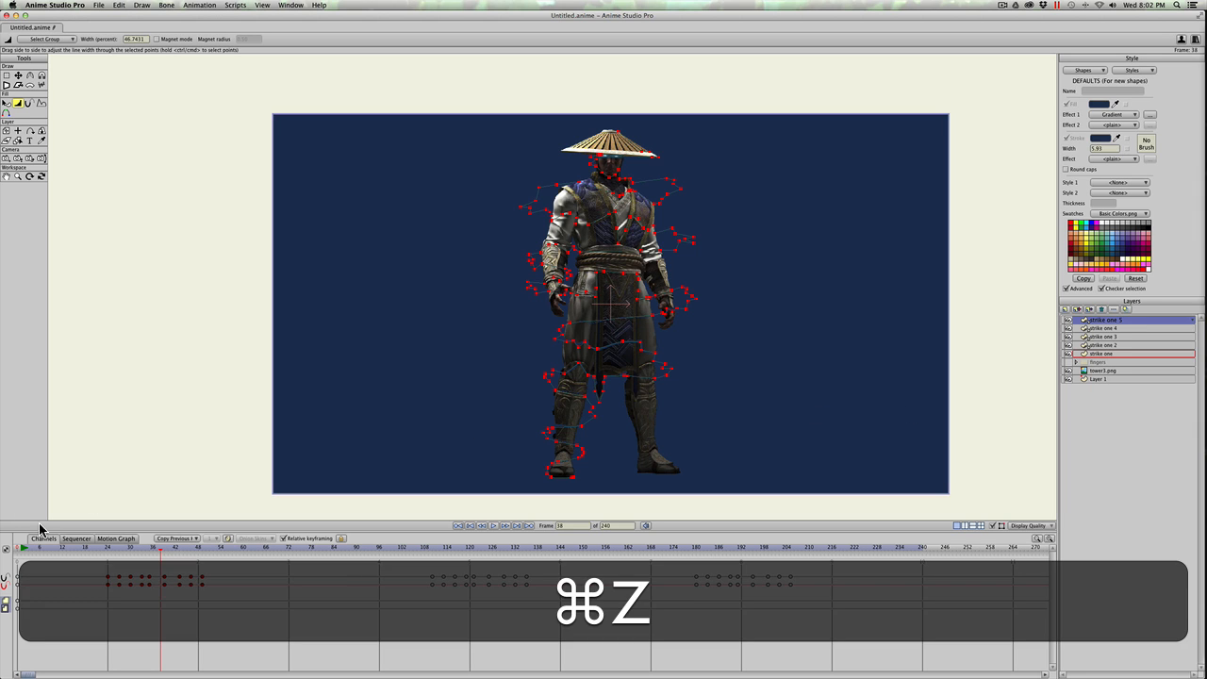
key(super)
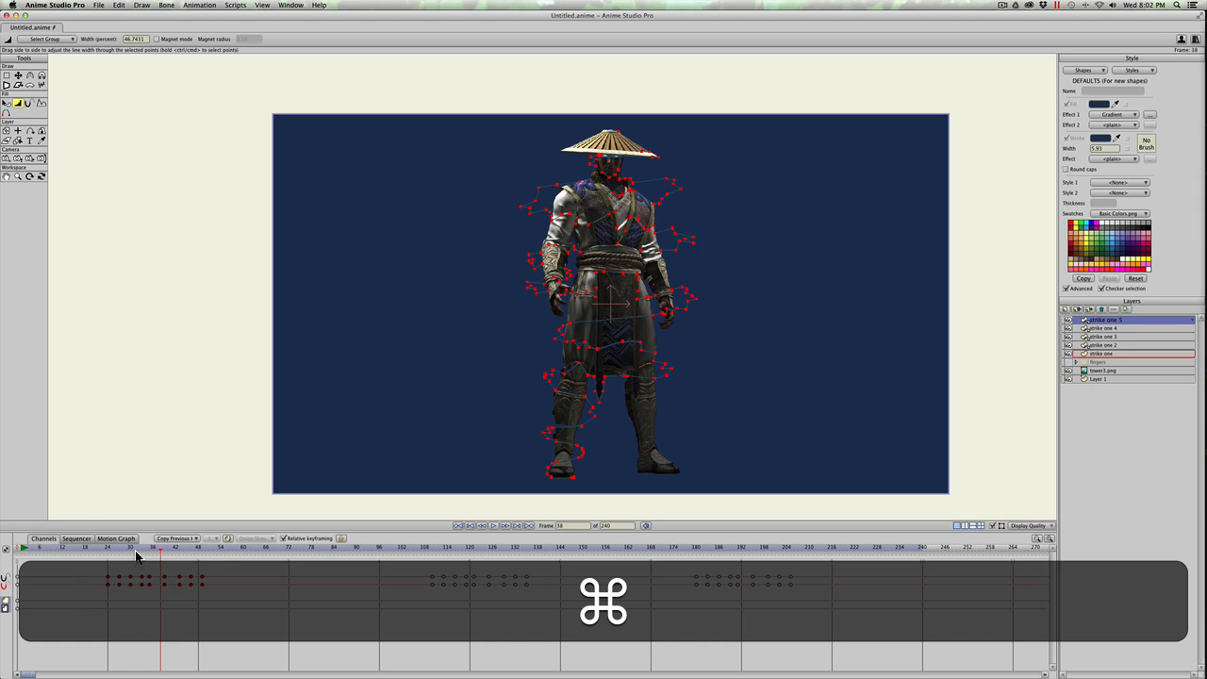
key(super+r)
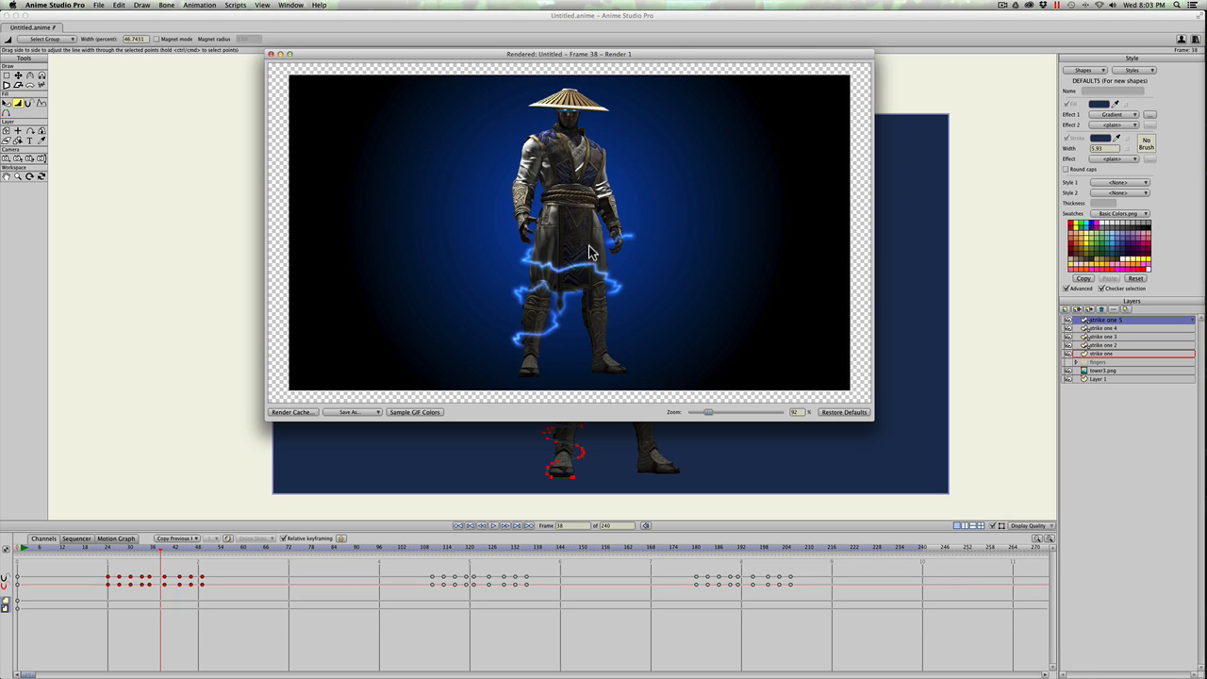
click(271, 53)
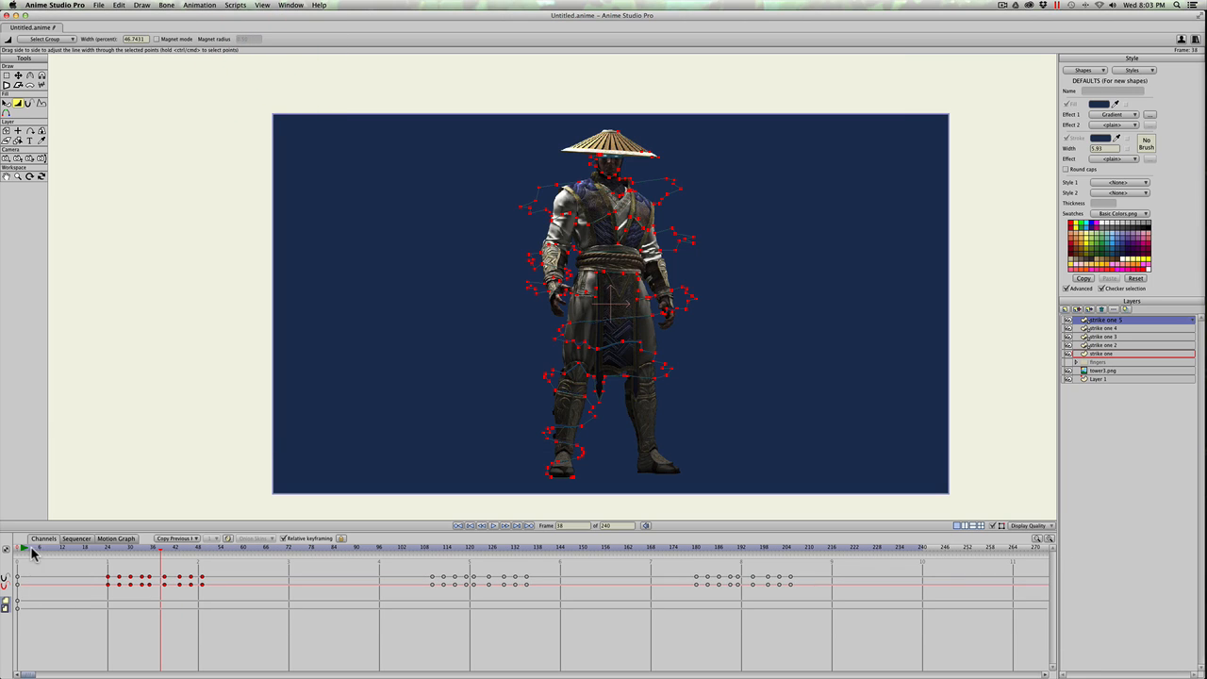
Render frames 26 and 117 to compare the lightning at different points of the strikes, and close the previews.
drag(216, 549, 116, 556)
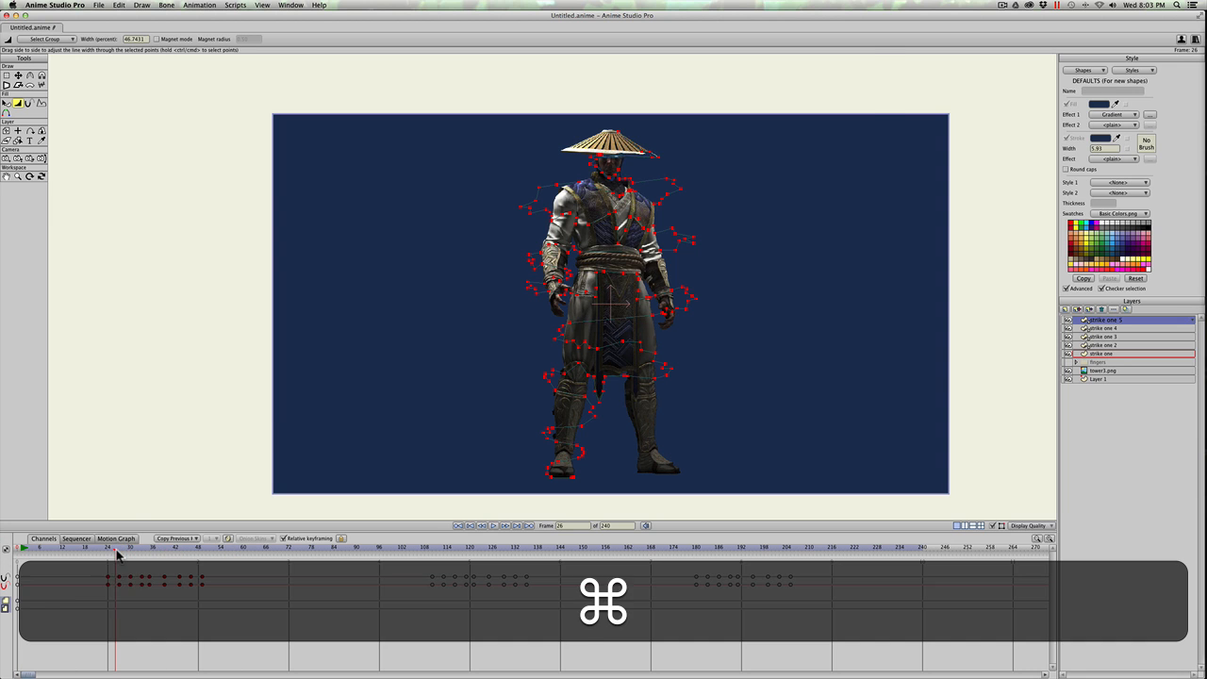
key(super+r)
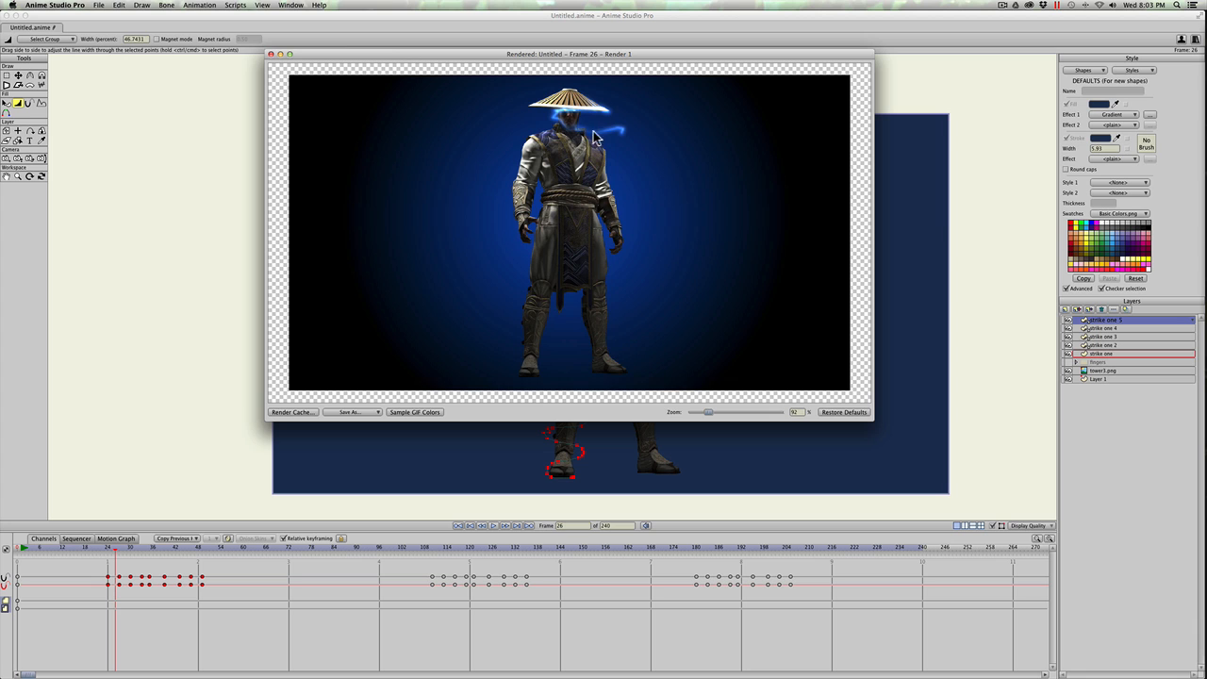
click(125, 546)
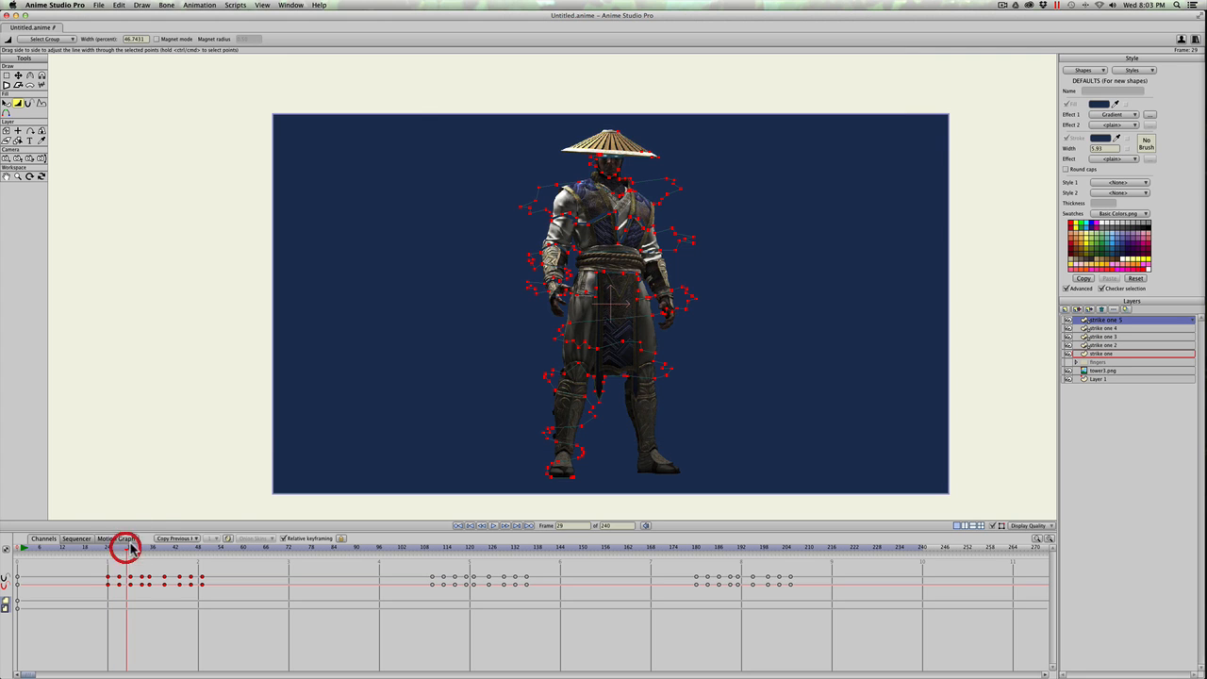
drag(251, 547, 458, 549)
key(super+r)
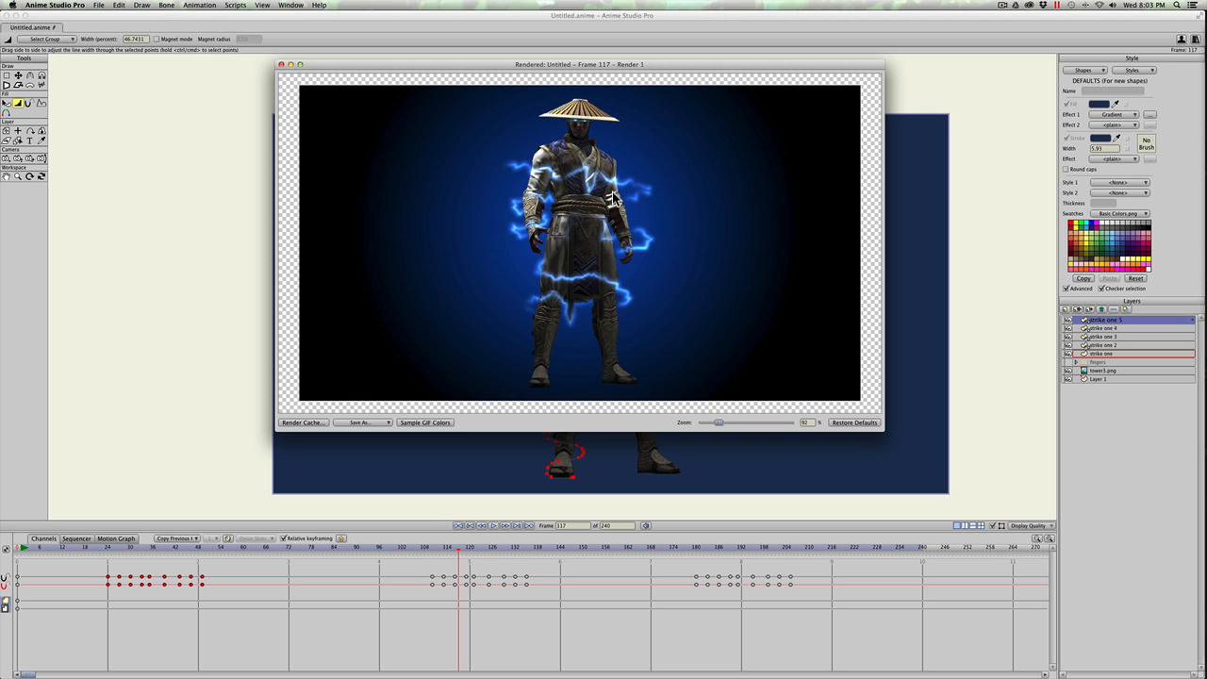
click(281, 64)
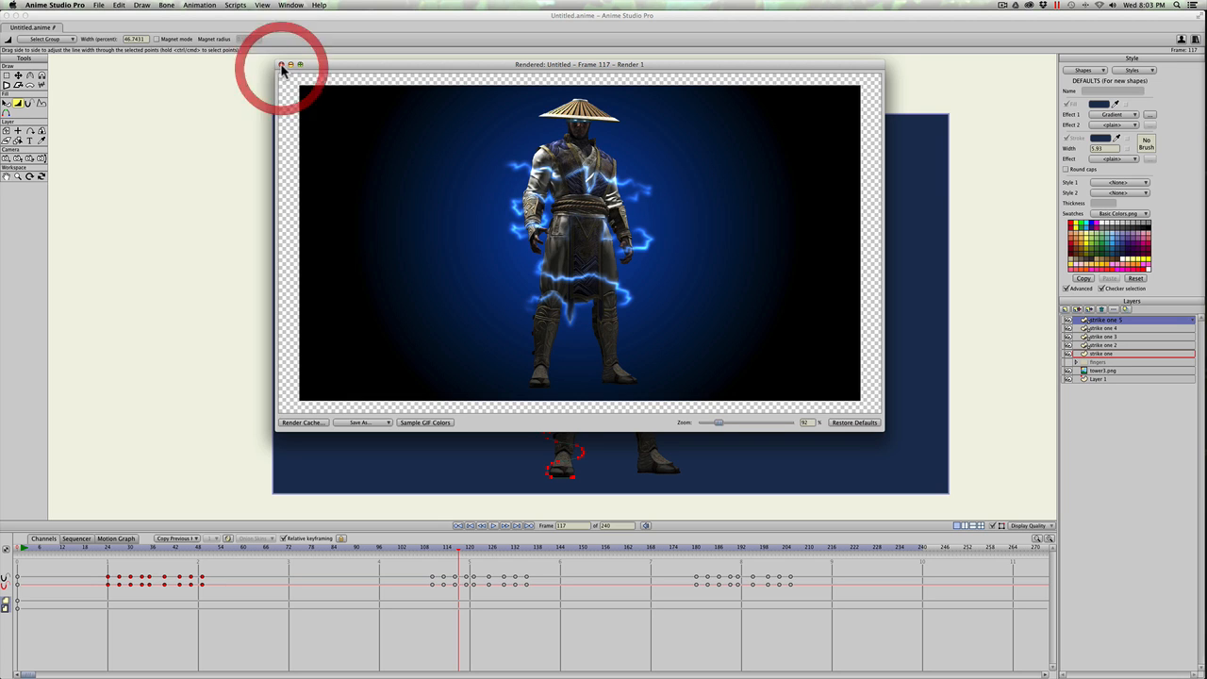
click(271, 54)
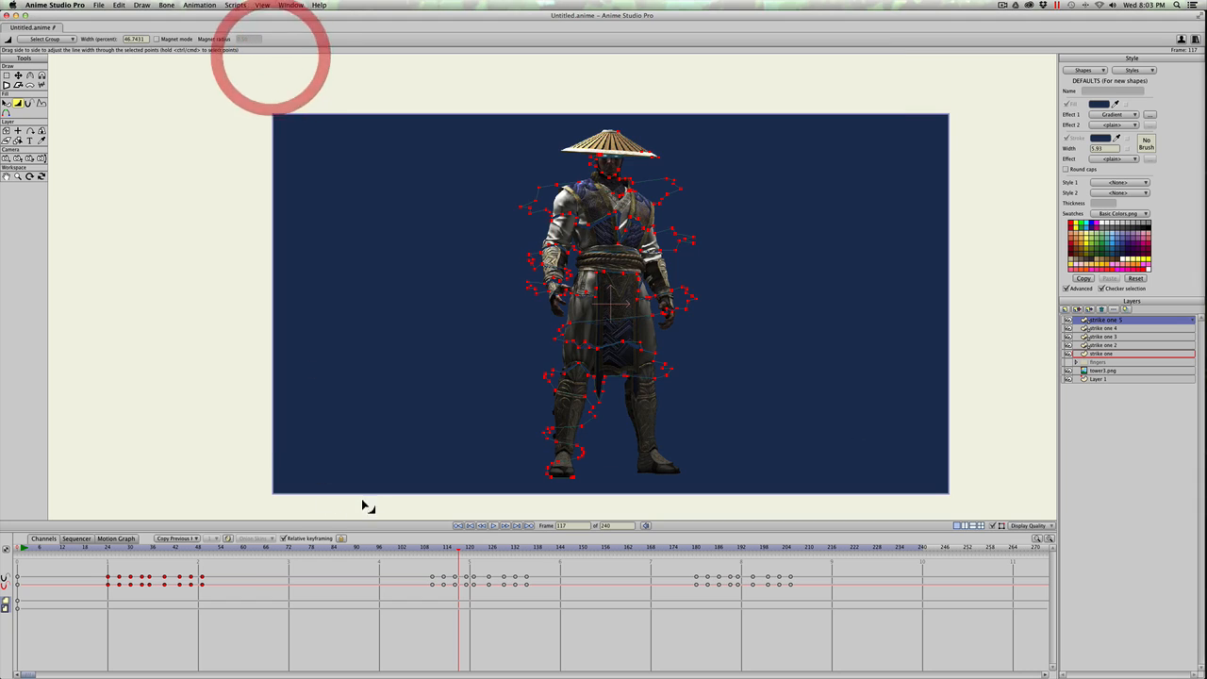
Return to frame 0 and make the fingers layer visible again.
click(30, 551)
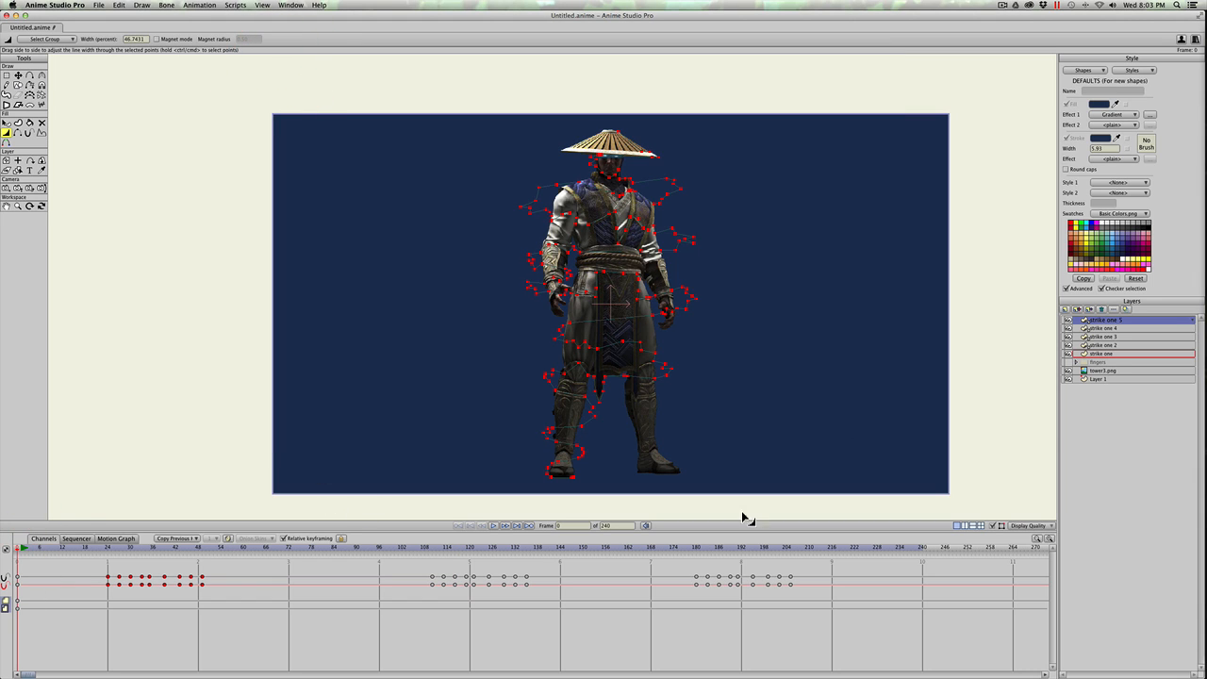
click(1068, 362)
scroll(184, 507, down, 1)
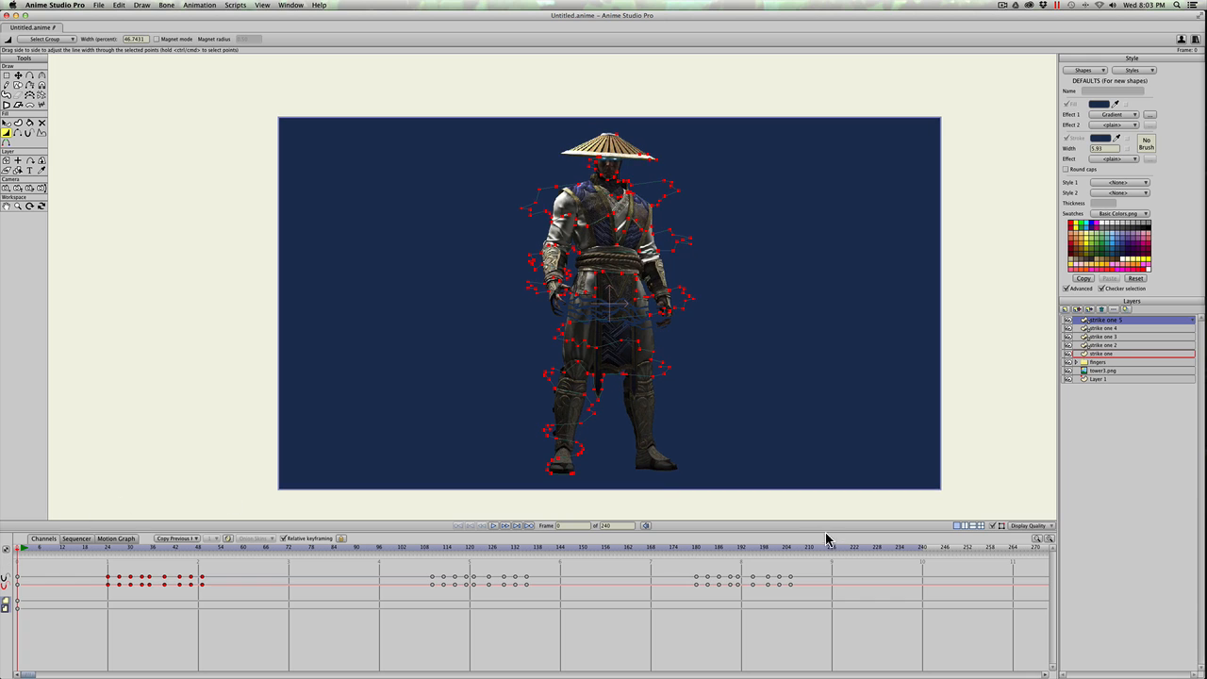
Set up an animation export in QuickTime (H.264-AAC) format with the end frame at 240.
click(98, 4)
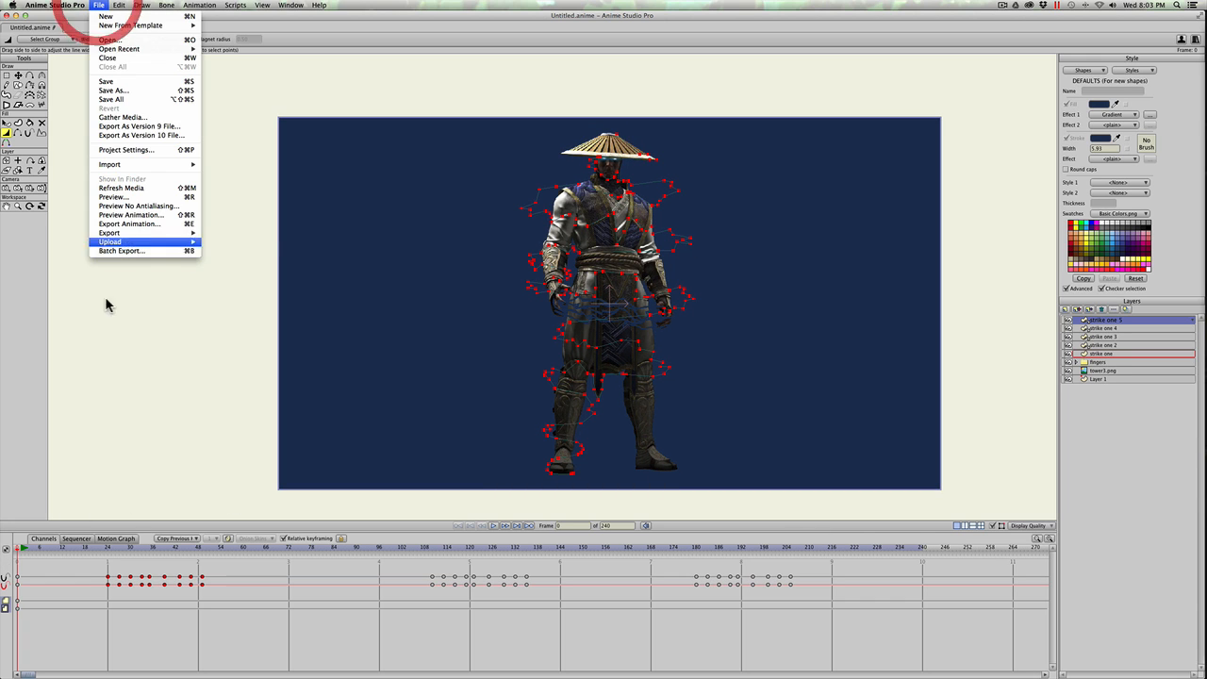
click(128, 226)
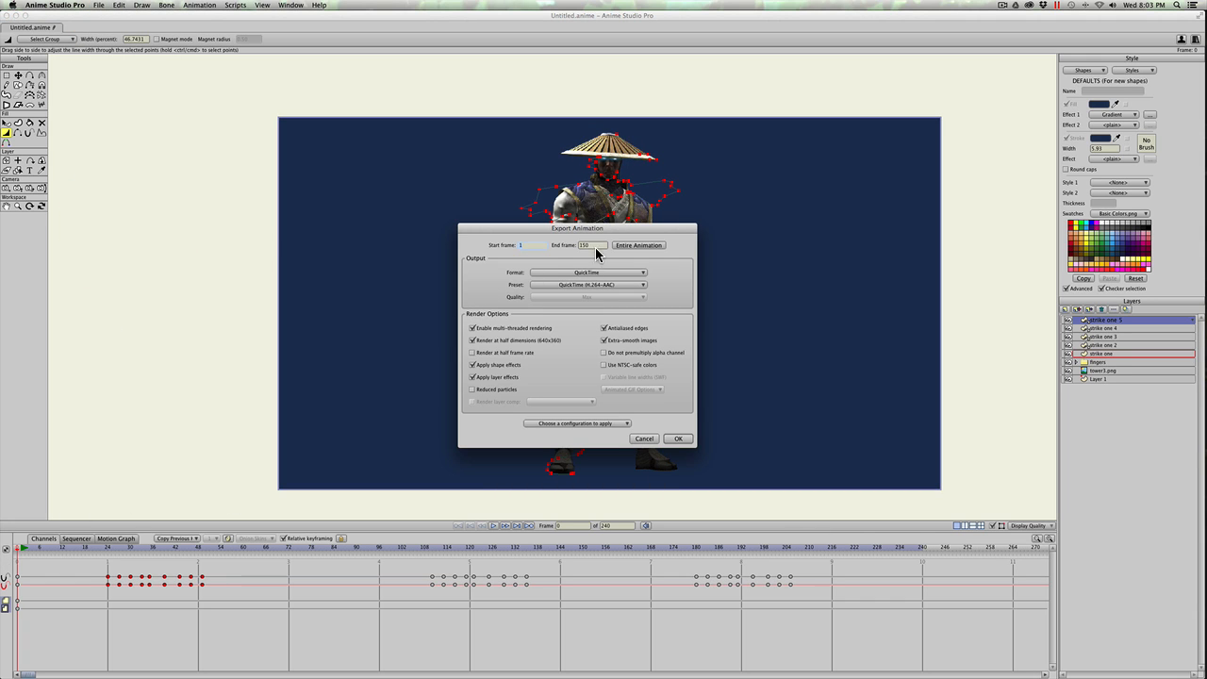
click(539, 242)
text(240)
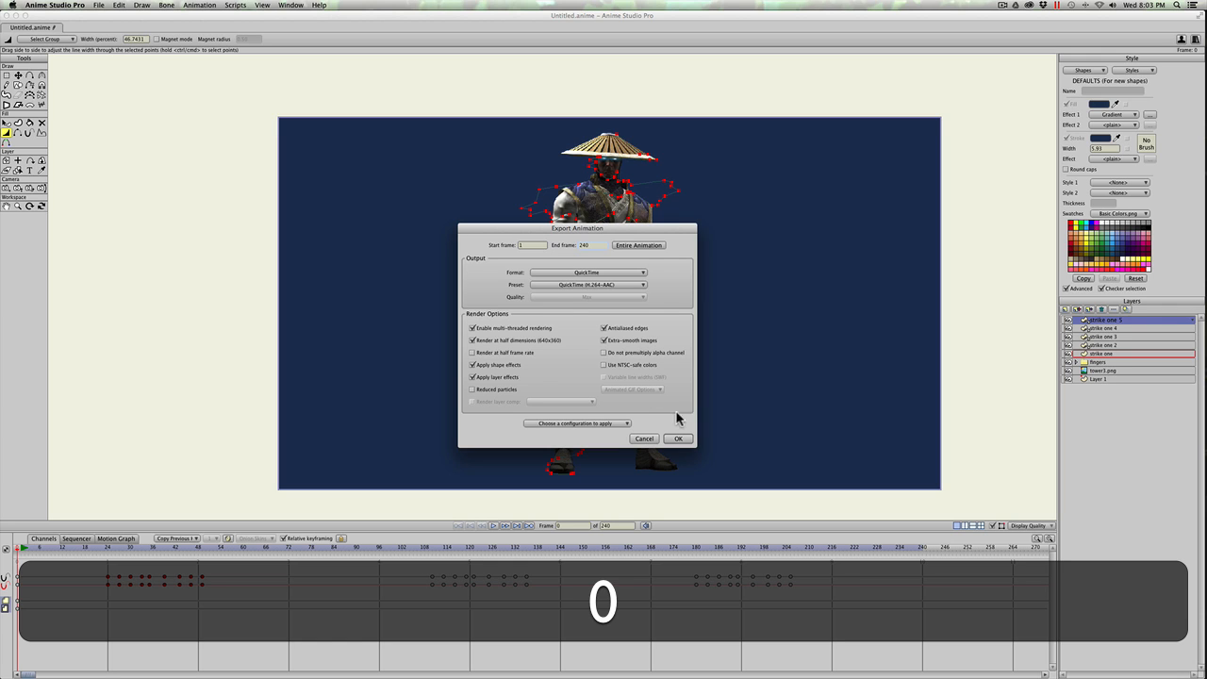
click(677, 437)
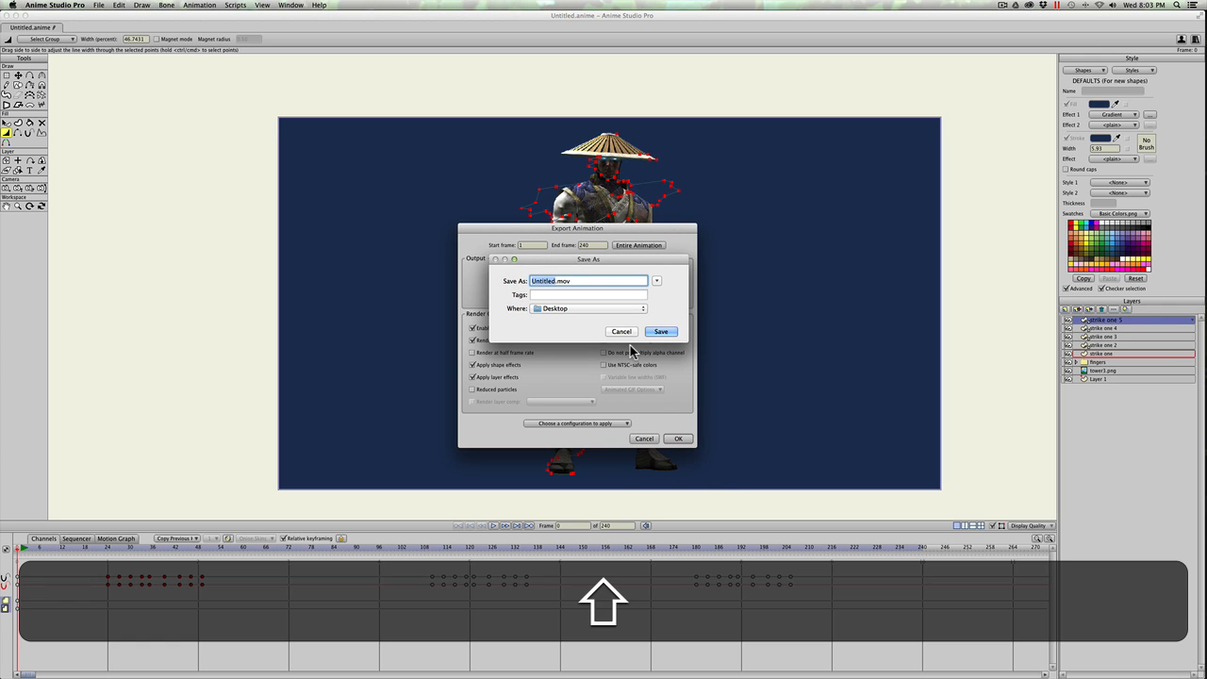
Save the exported movie as Lightning2.mov on the Desktop and enlarge the export progress window to watch the rendering.
text(LI)
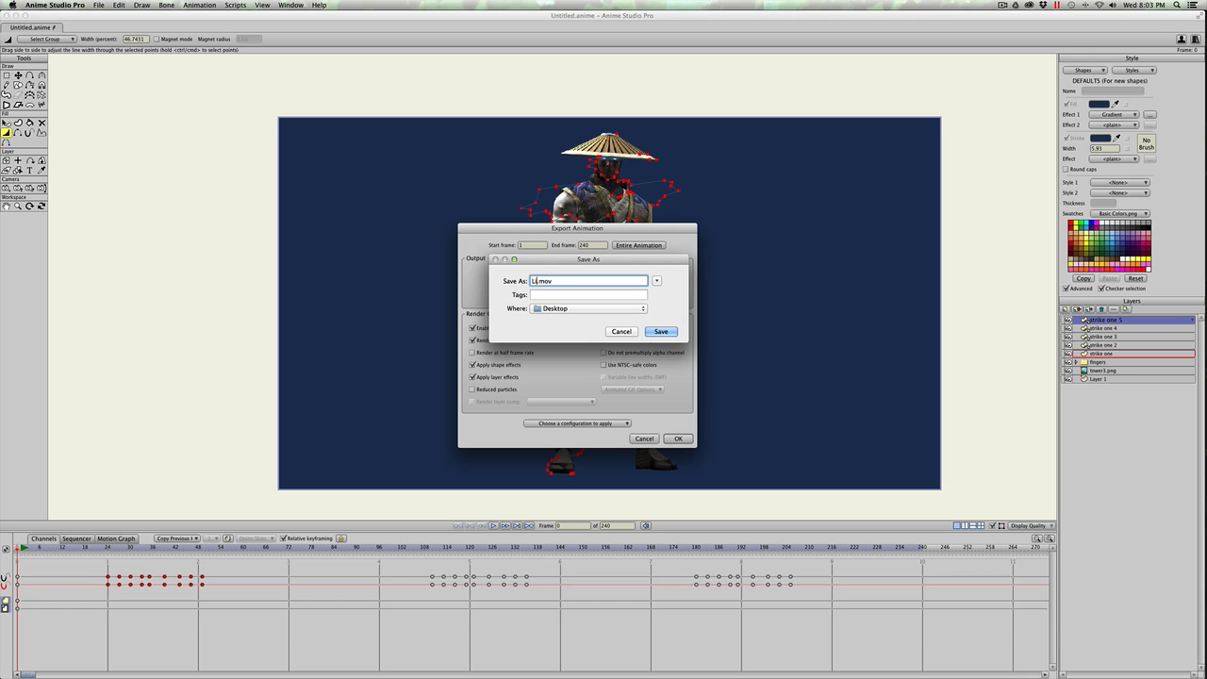
text(ght)
text(ning)
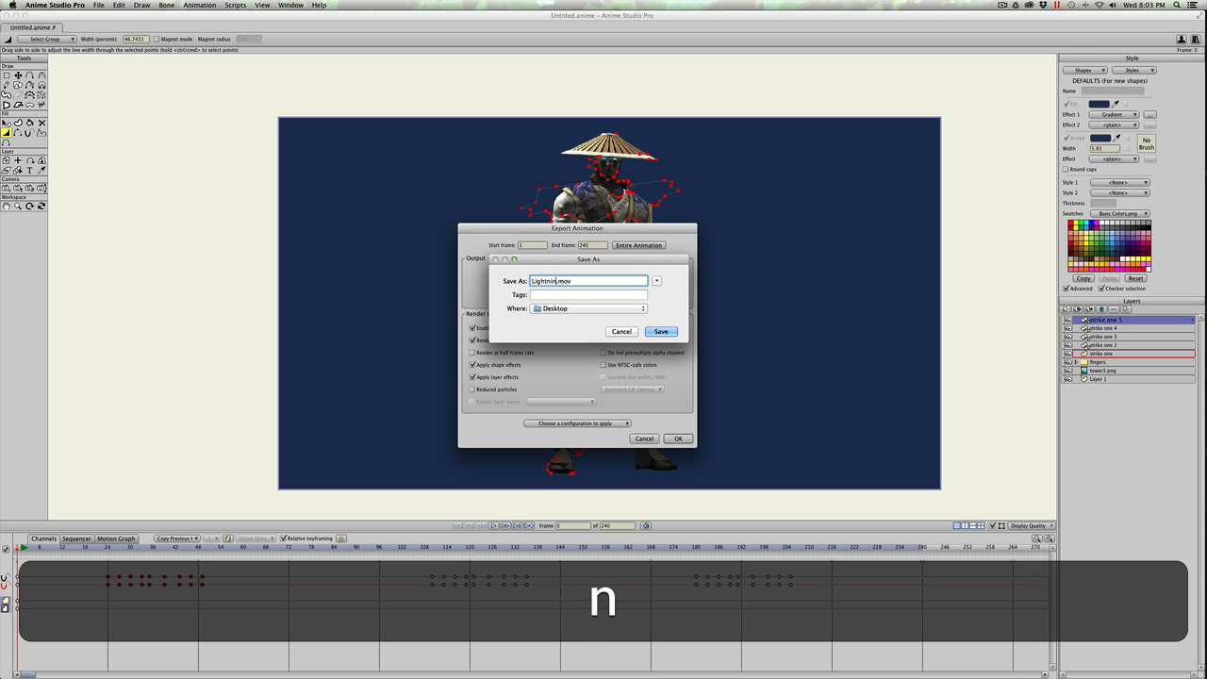
text(2)
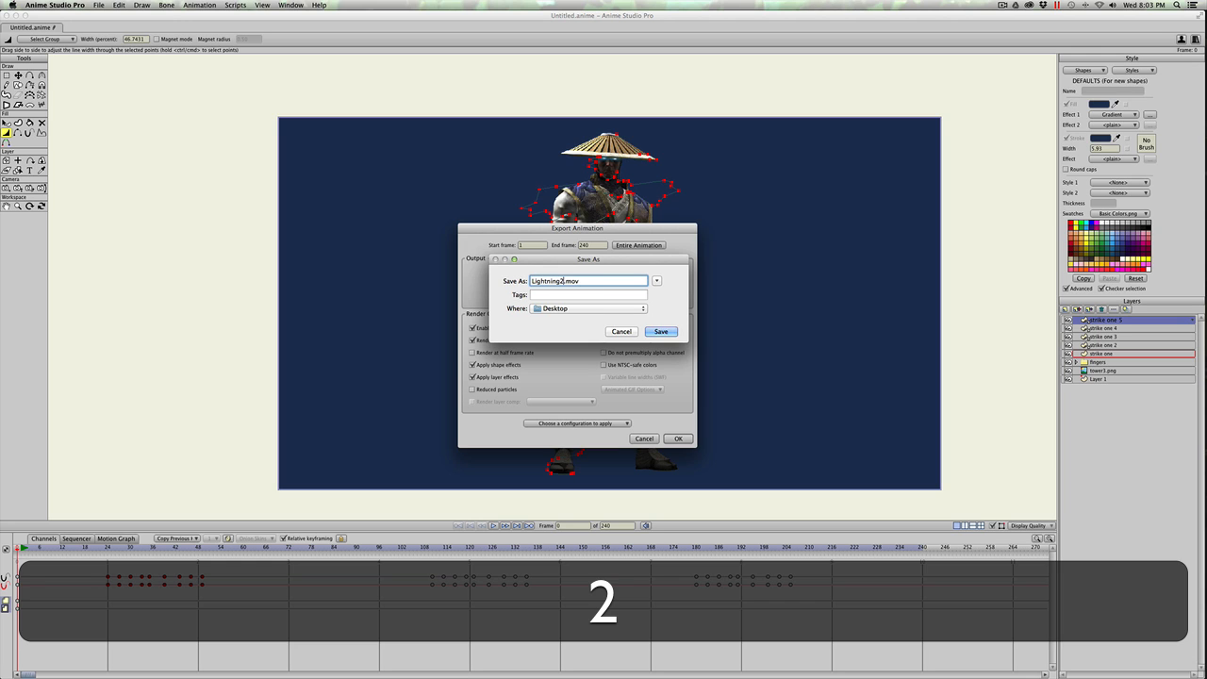
click(660, 331)
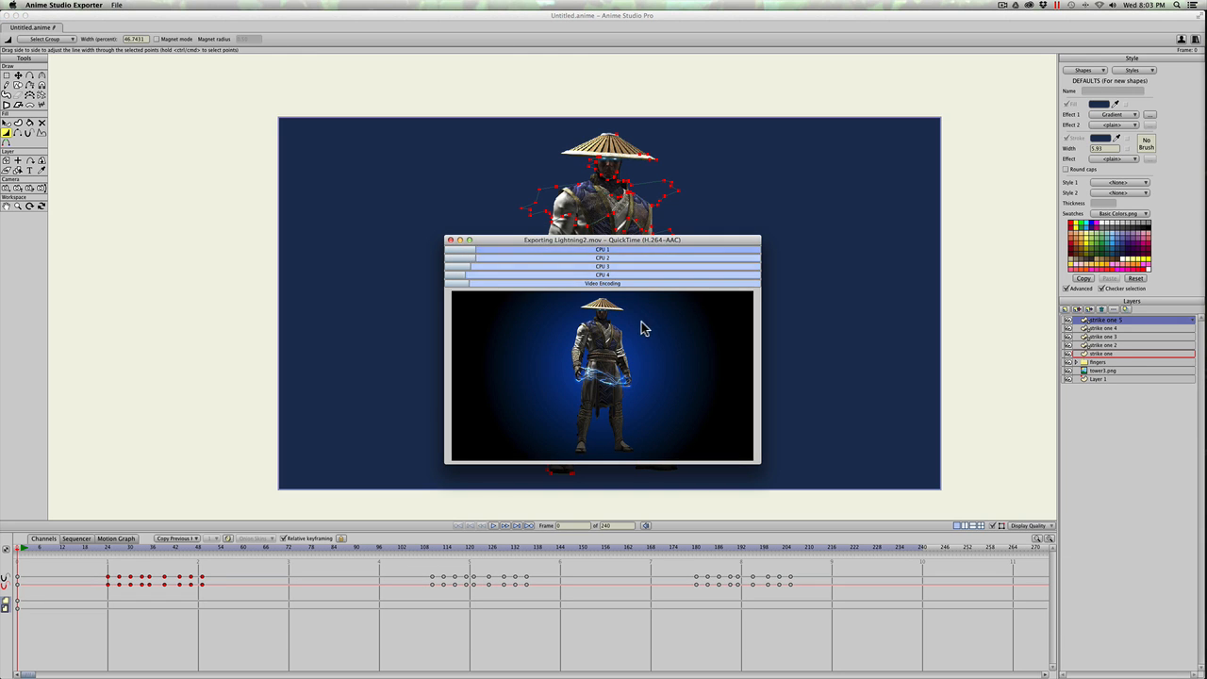
drag(507, 244, 362, 96)
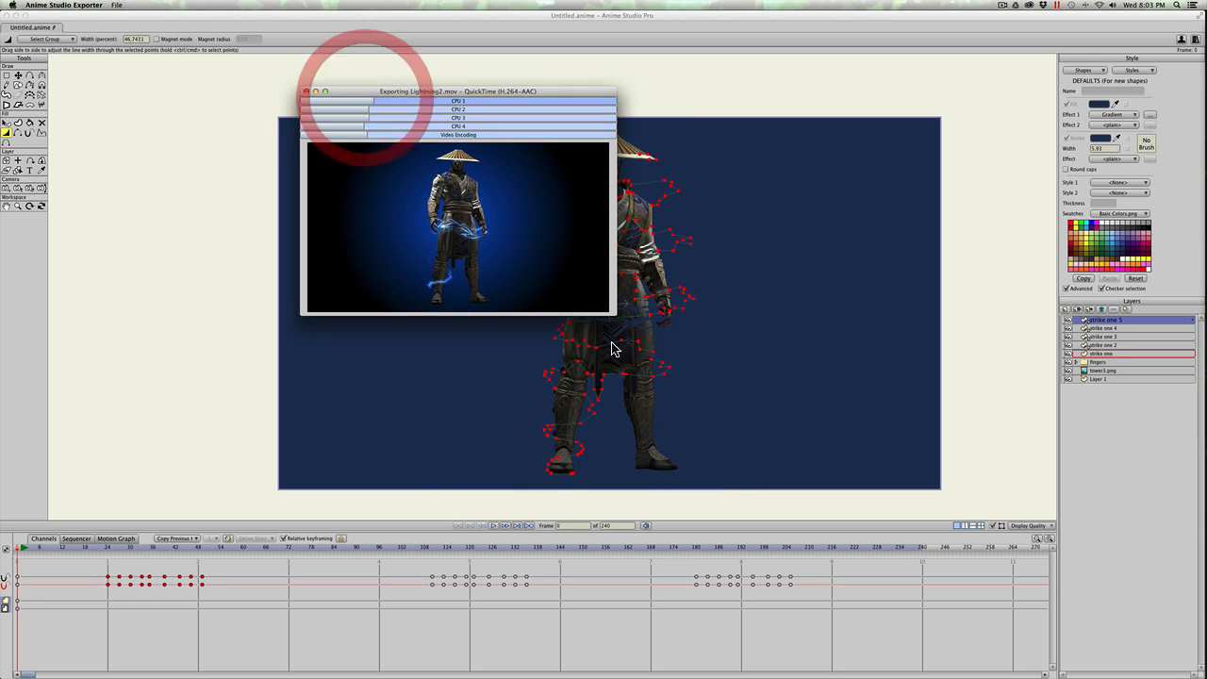
drag(612, 318, 847, 498)
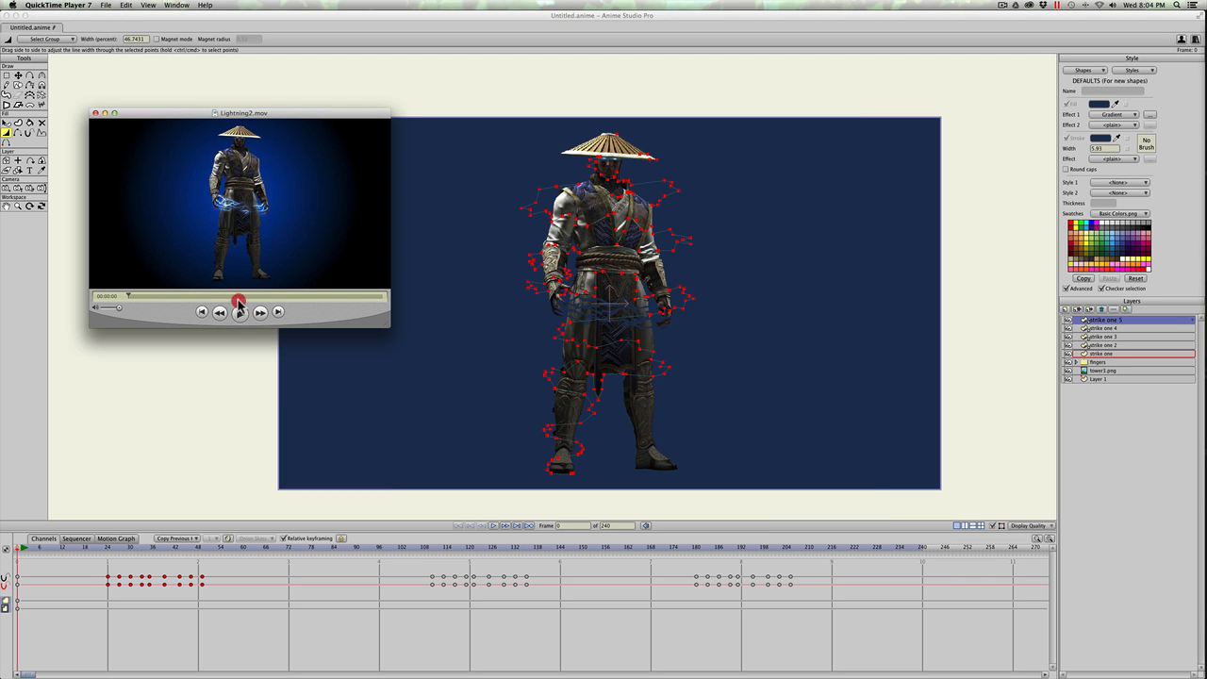
Enlarge the player window of Lightning2.mov, play the movie twice to review the lightning, and close it.
drag(179, 115, 159, 86)
drag(365, 298, 633, 517)
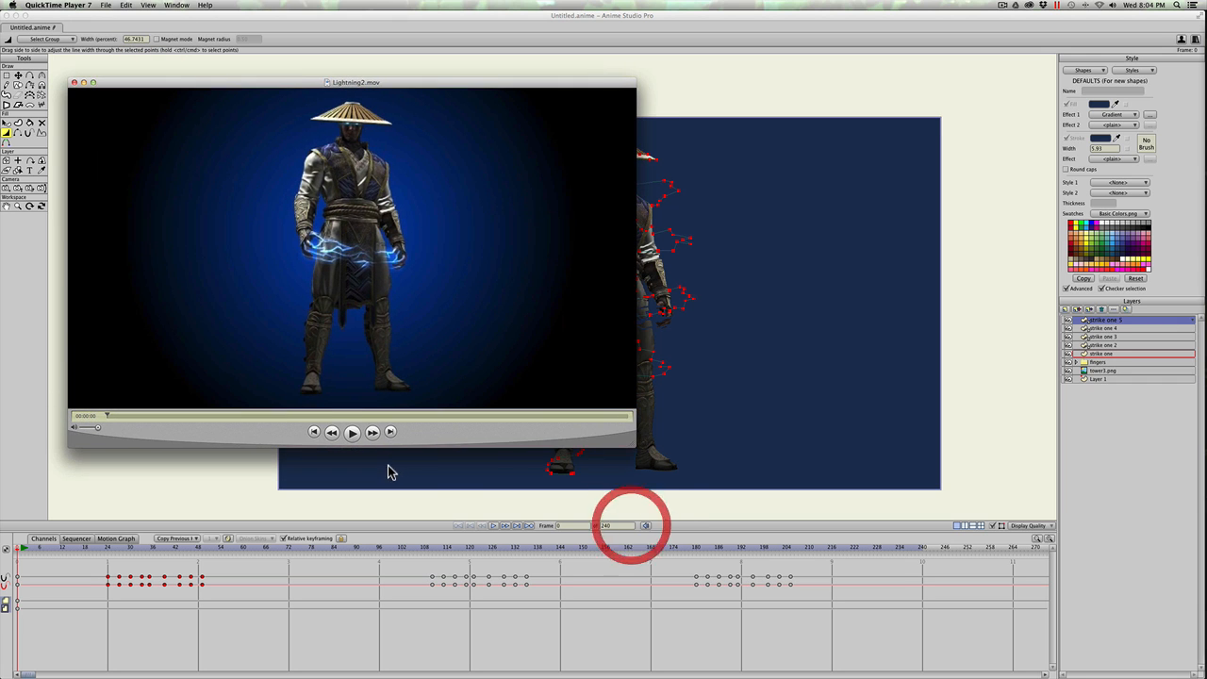
click(352, 433)
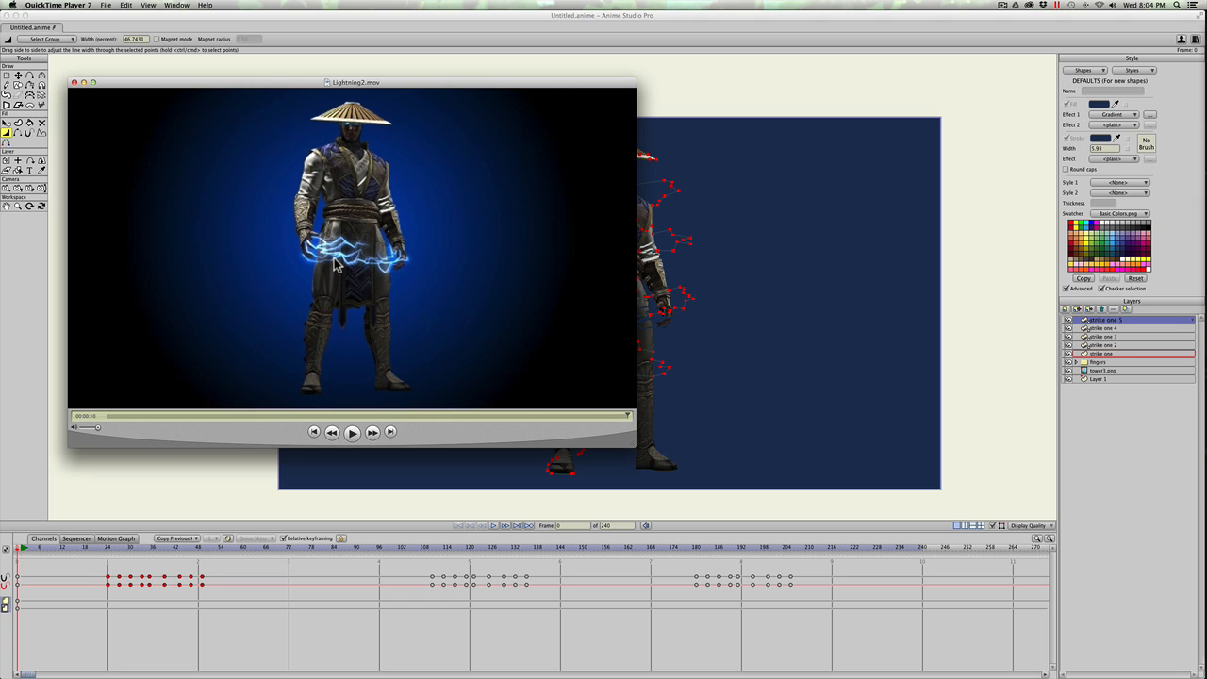
click(352, 432)
click(73, 82)
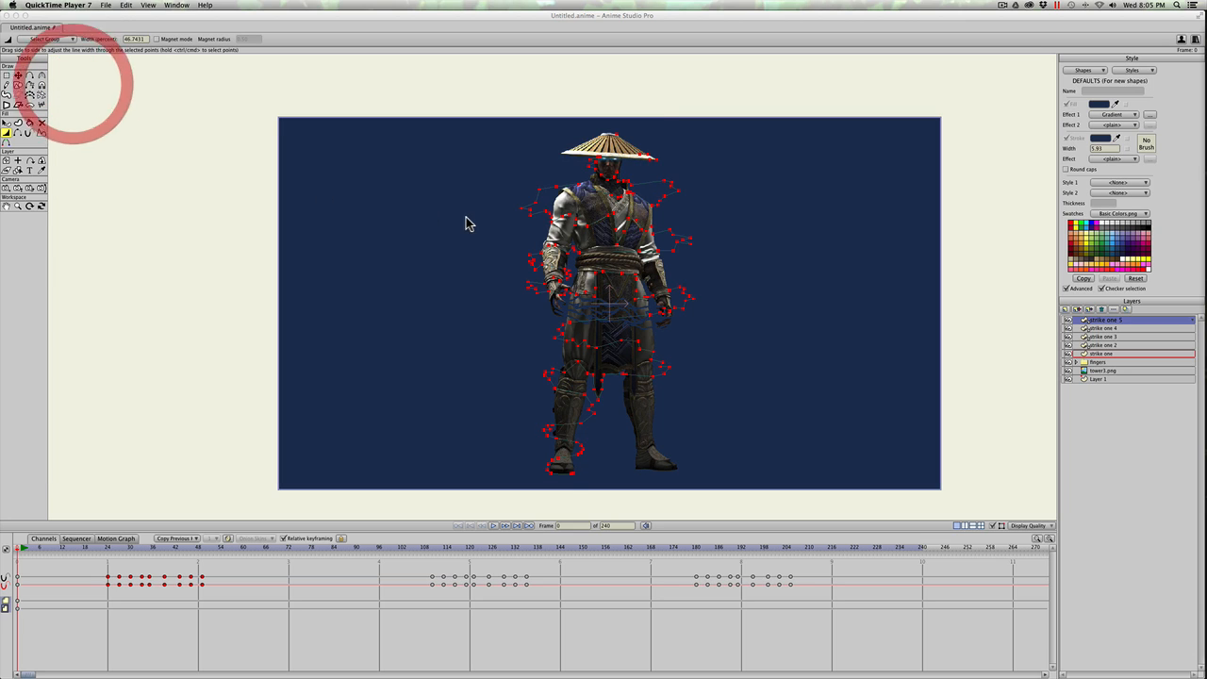